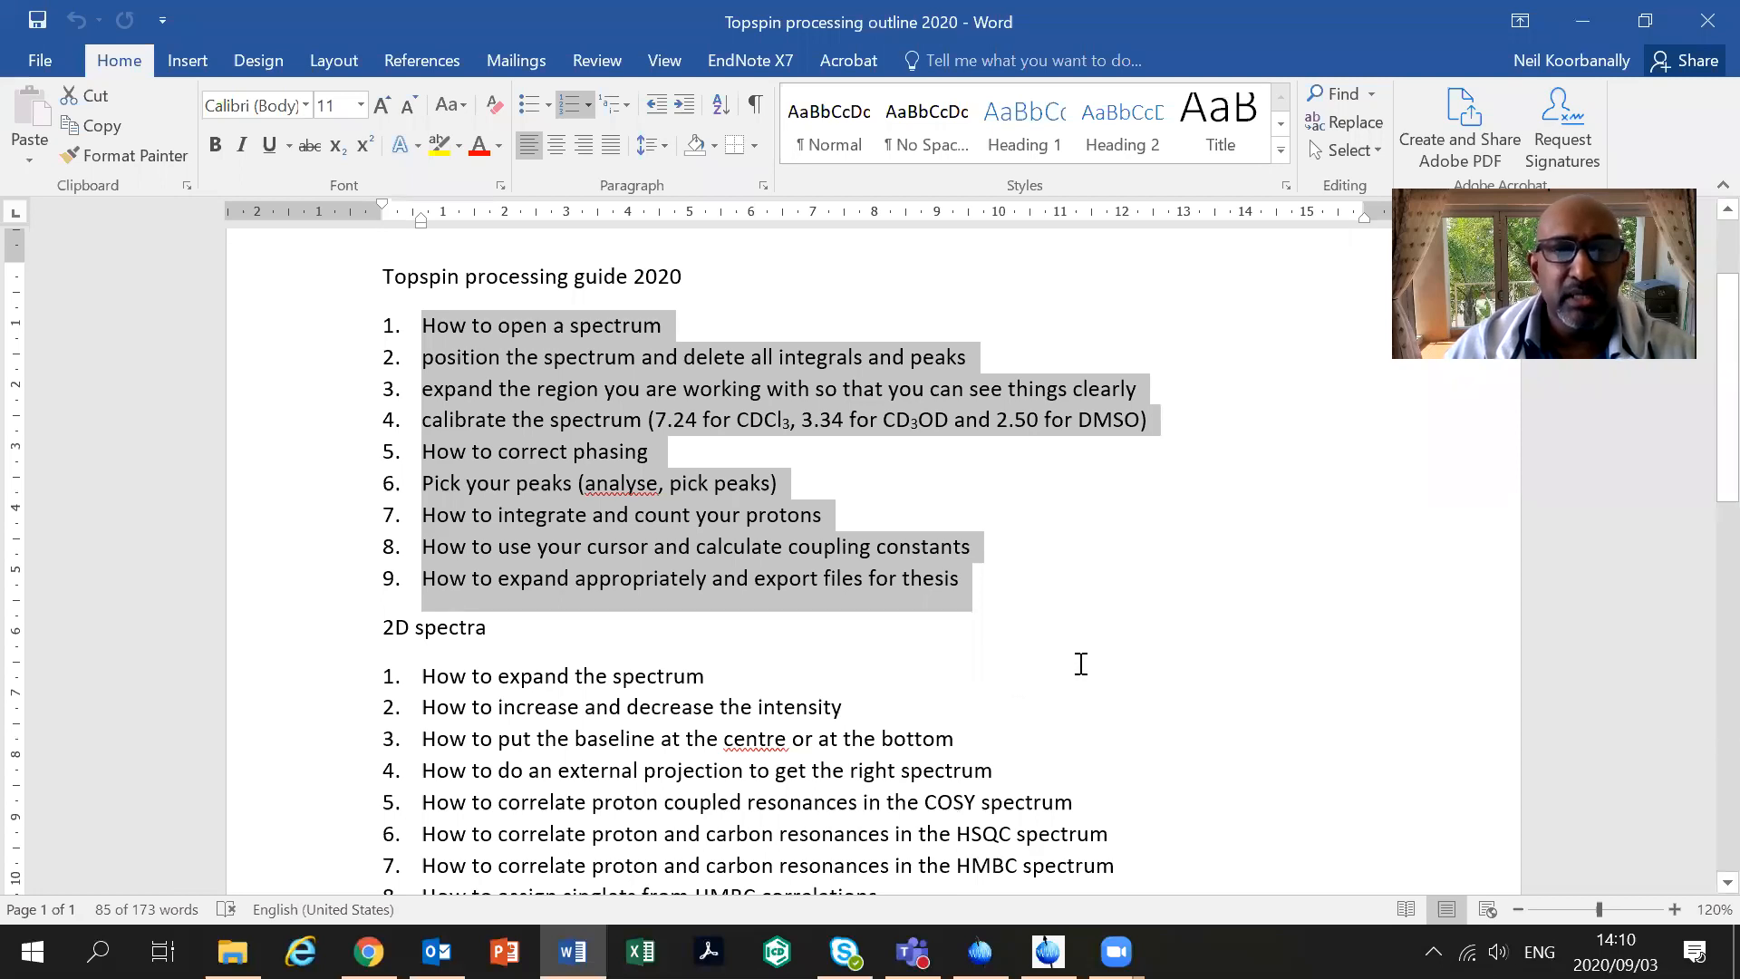
Review the 1D and 2D spectra topics in the Topspin processing guide outline
scroll(1051, 675, down, 1)
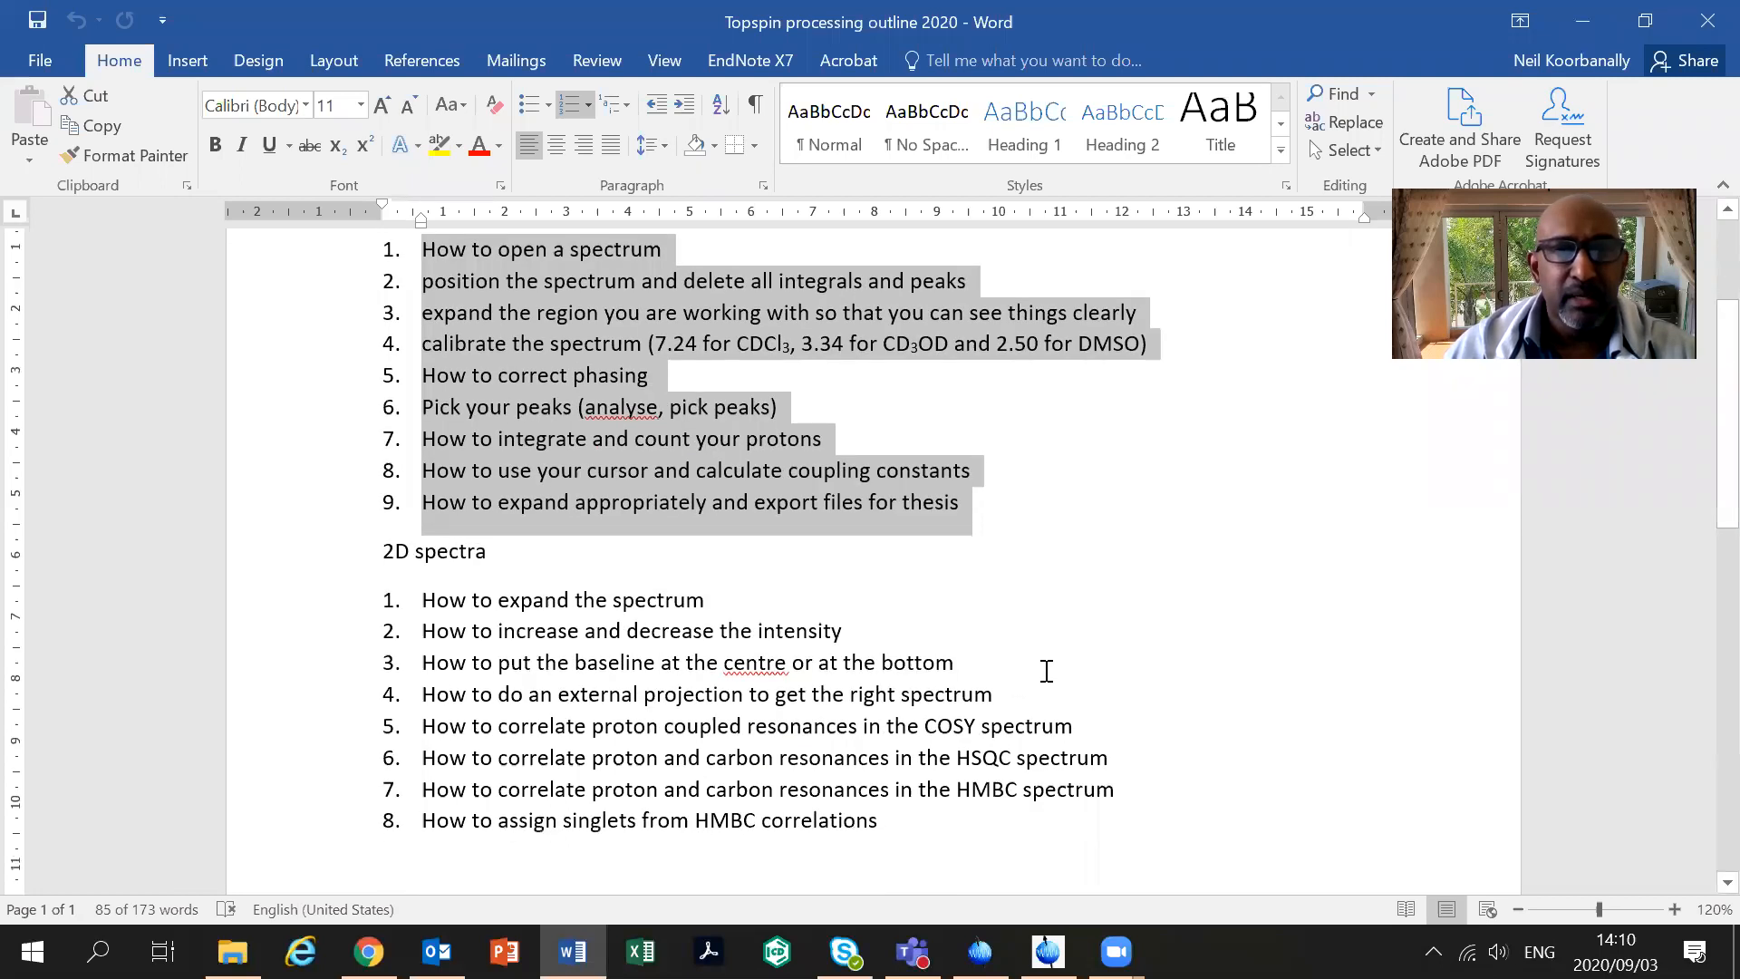
drag(423, 600, 904, 839)
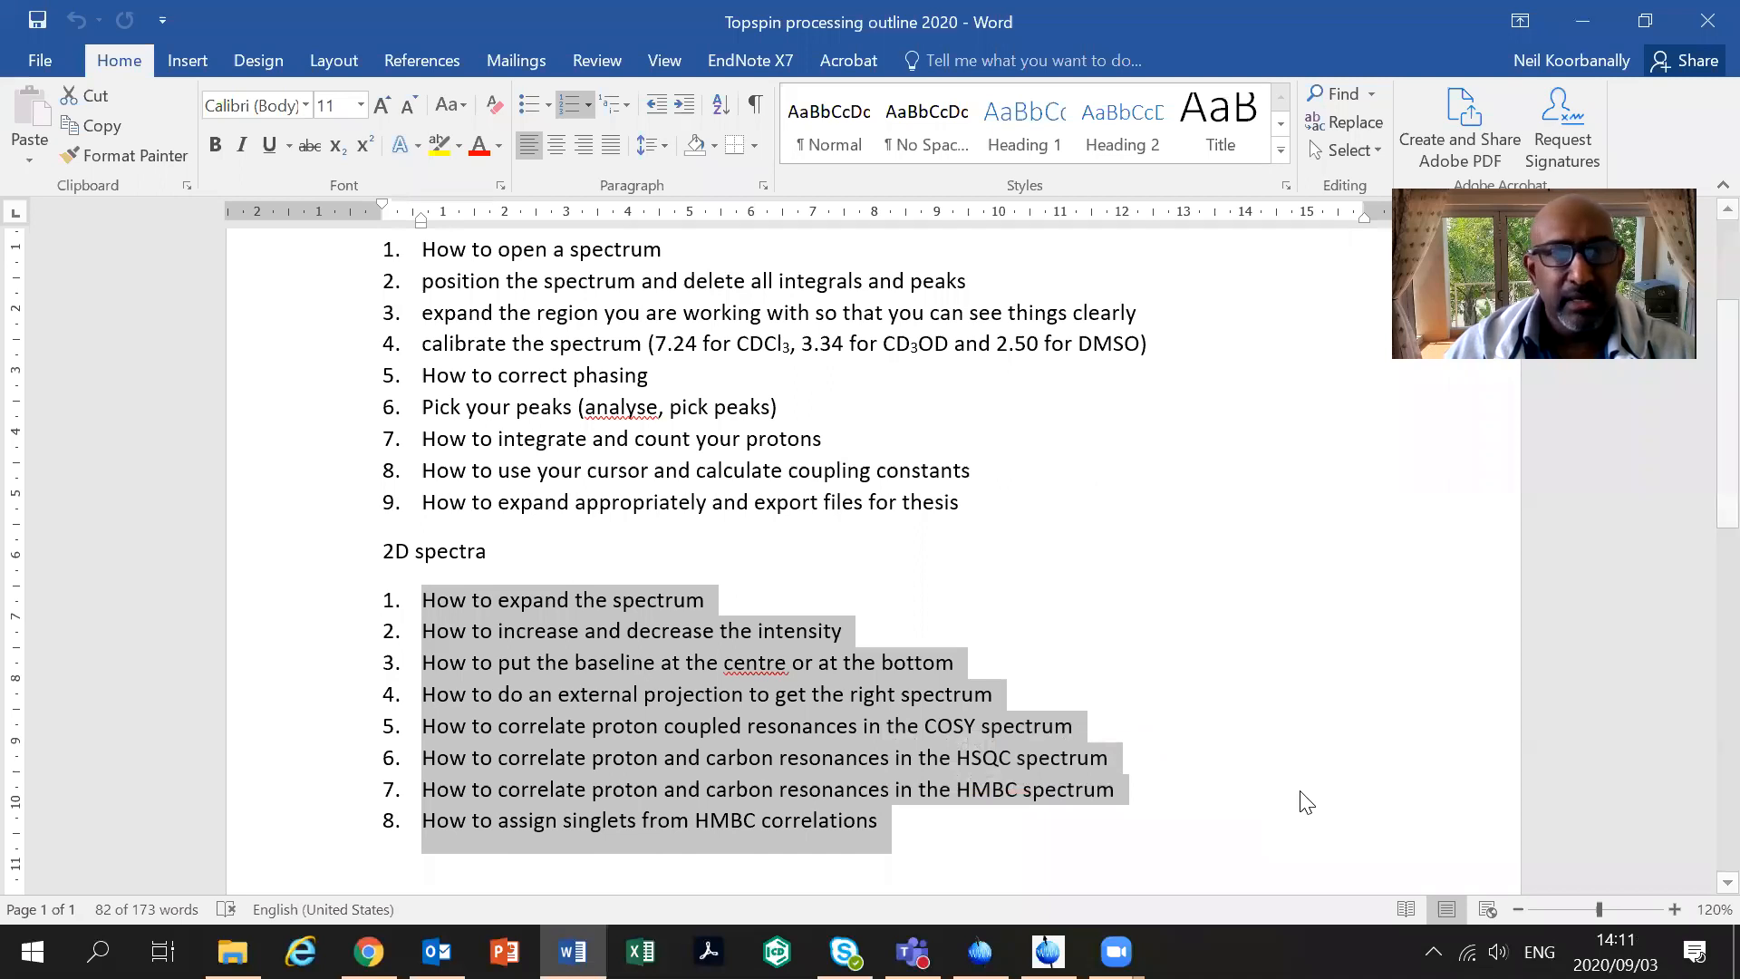
click(542, 552)
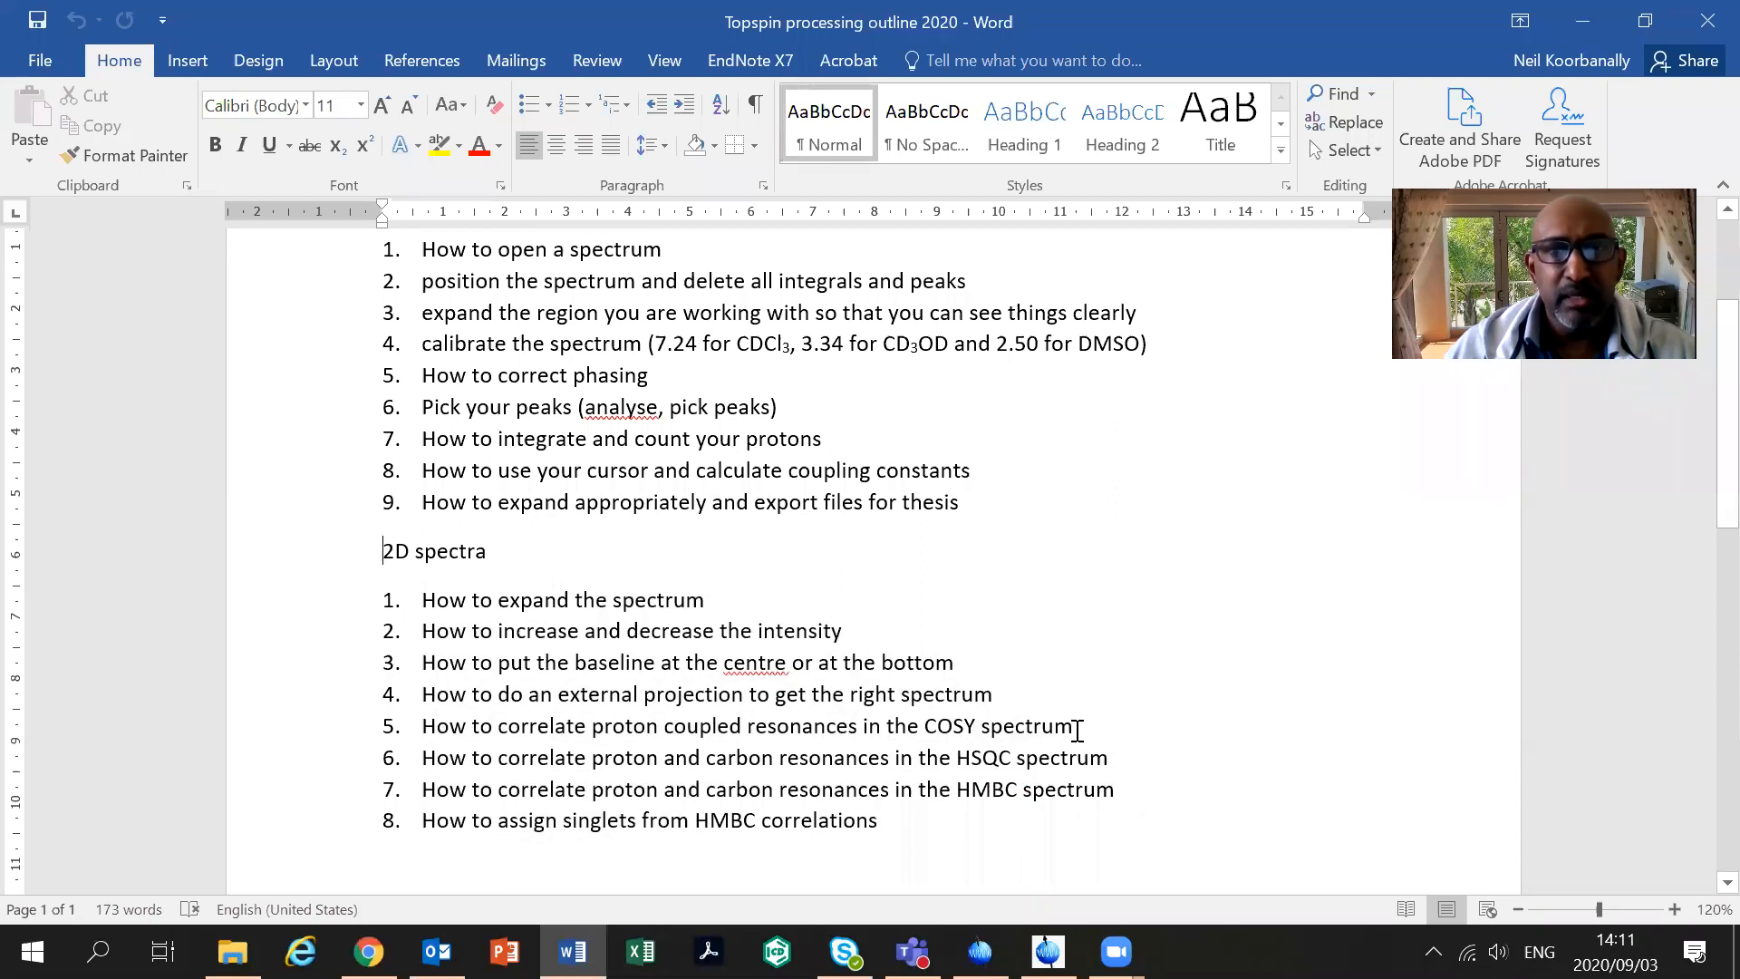
scroll(1076, 728, up, 2)
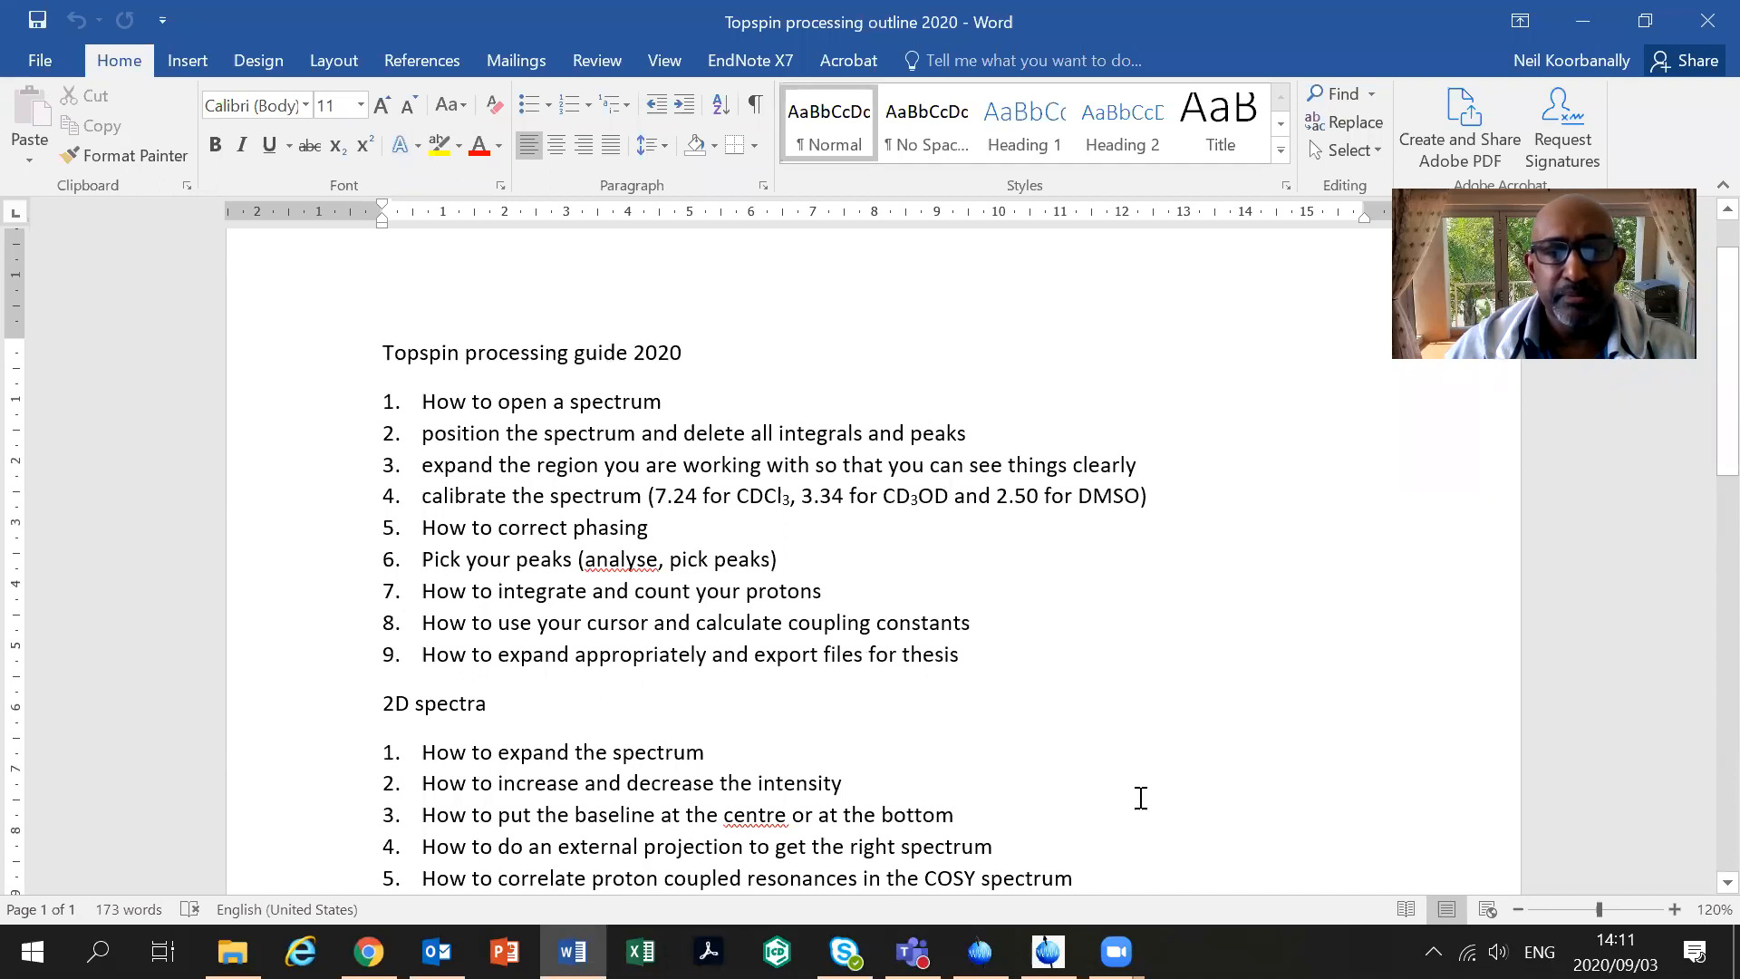
Switch to TopSpin, maximise its window and start opening standard Bruker format NMR data with the File Chooser
click(1048, 951)
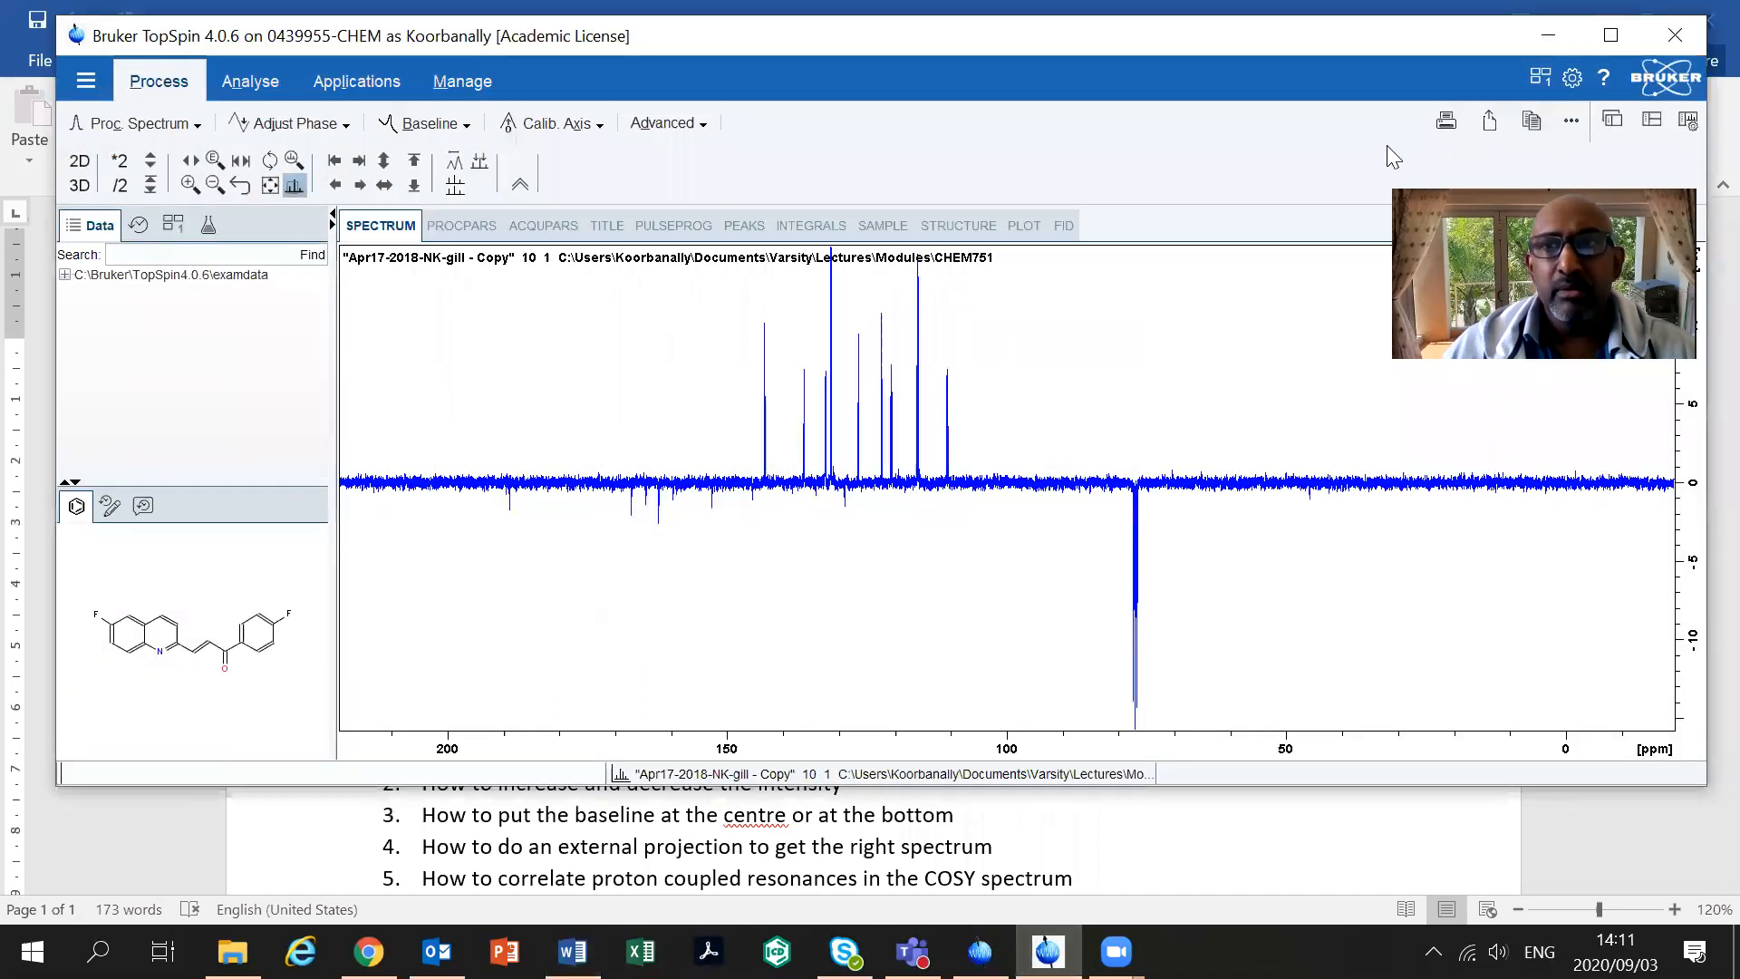
click(1610, 36)
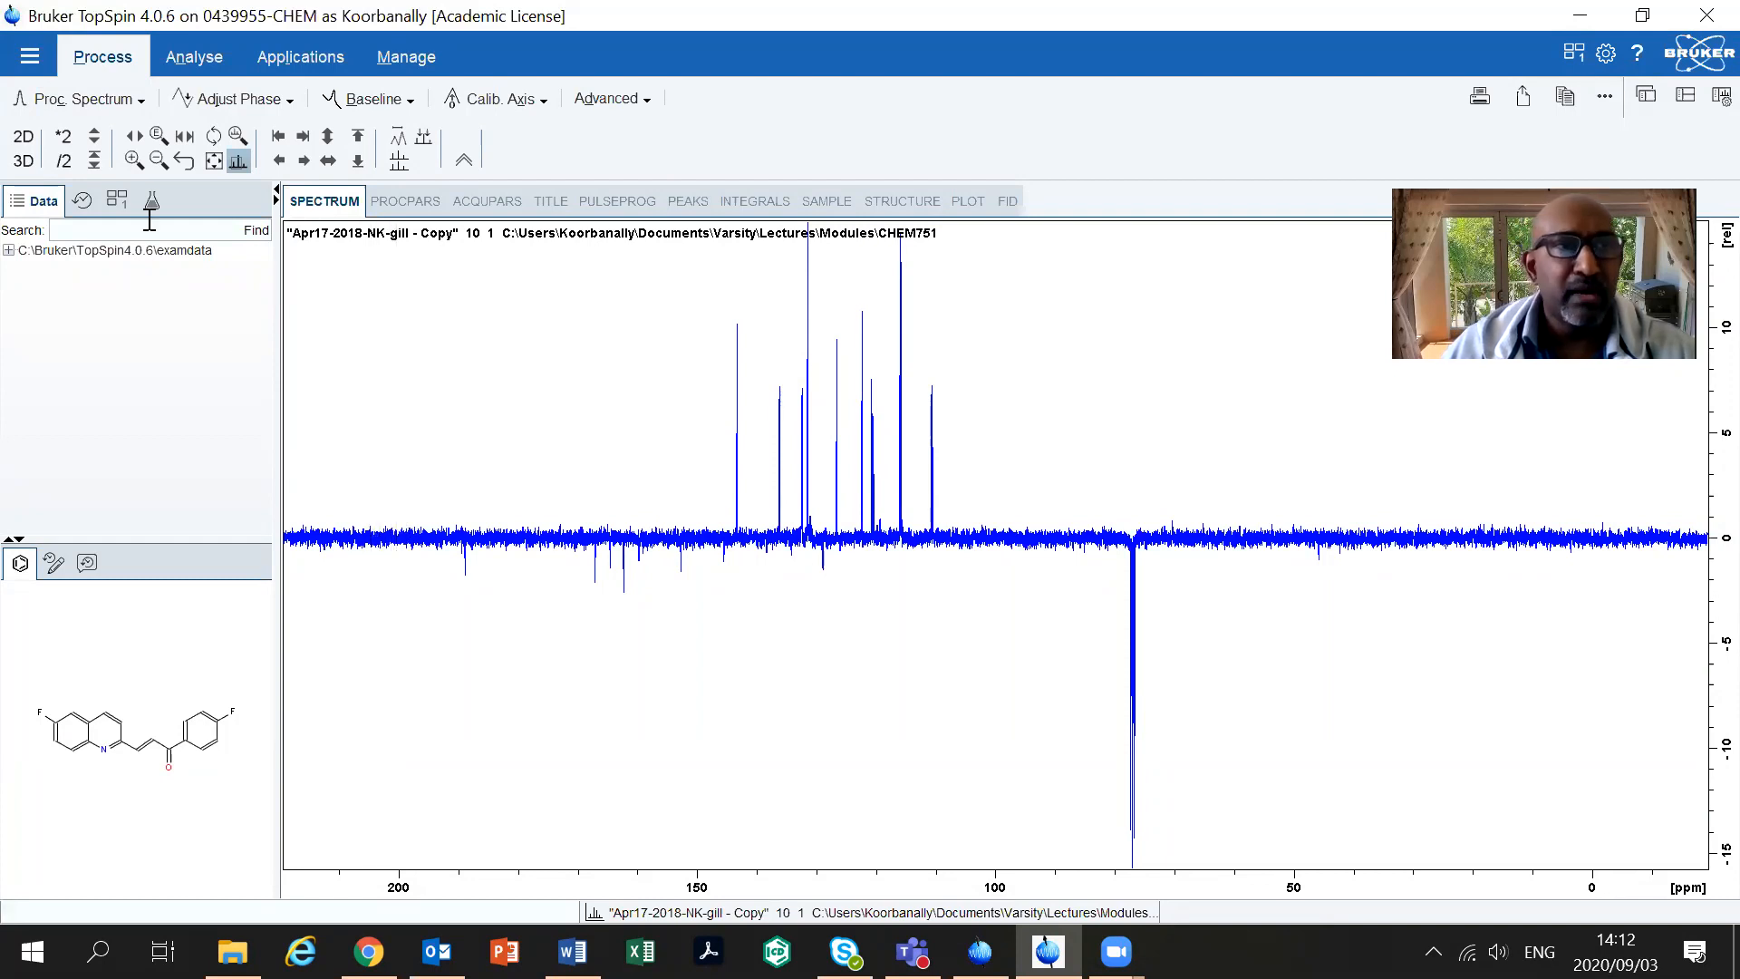
click(30, 58)
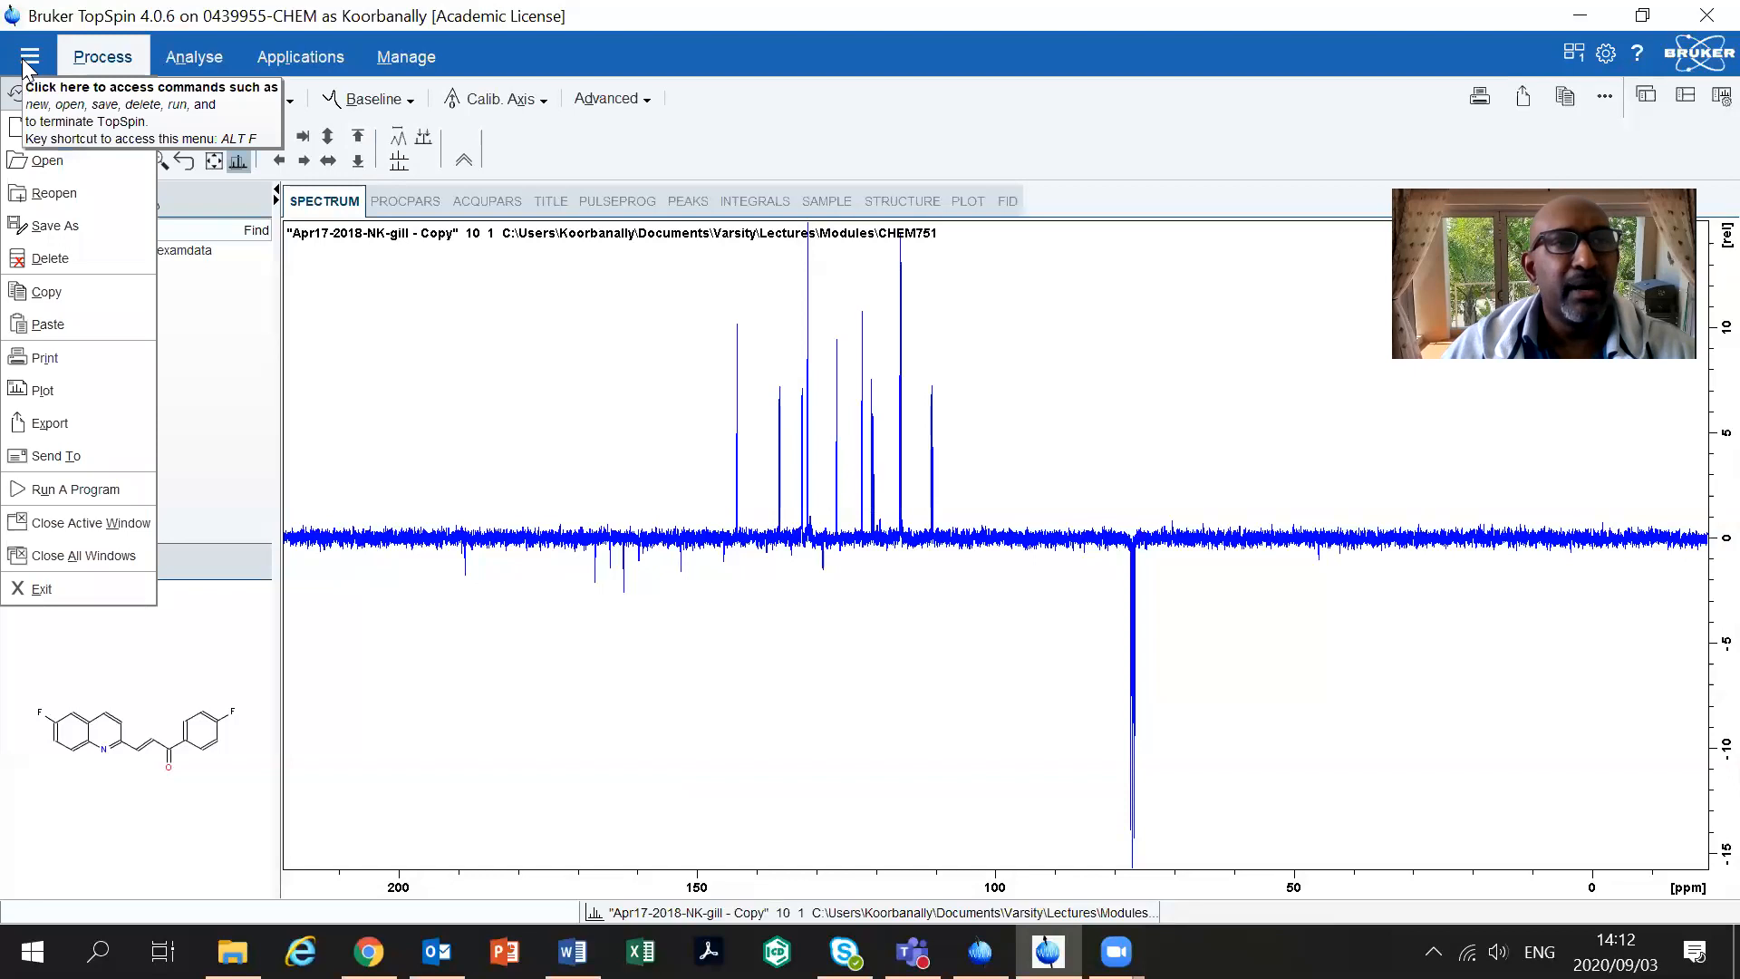
click(47, 162)
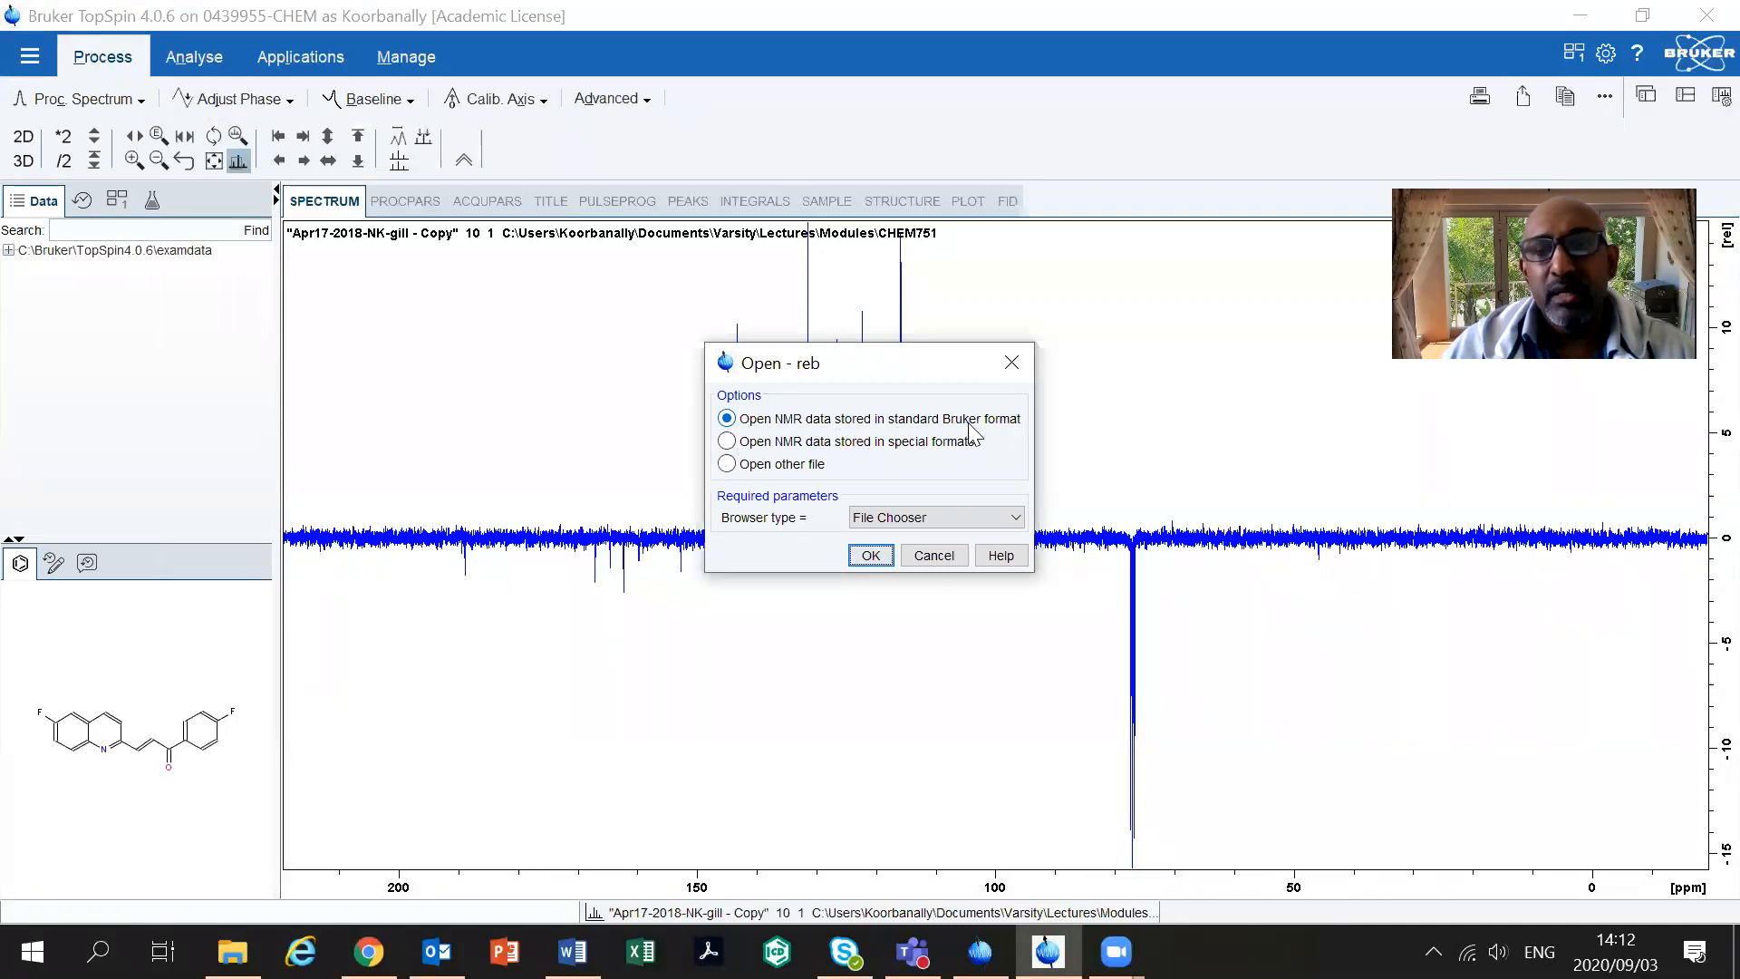
click(870, 555)
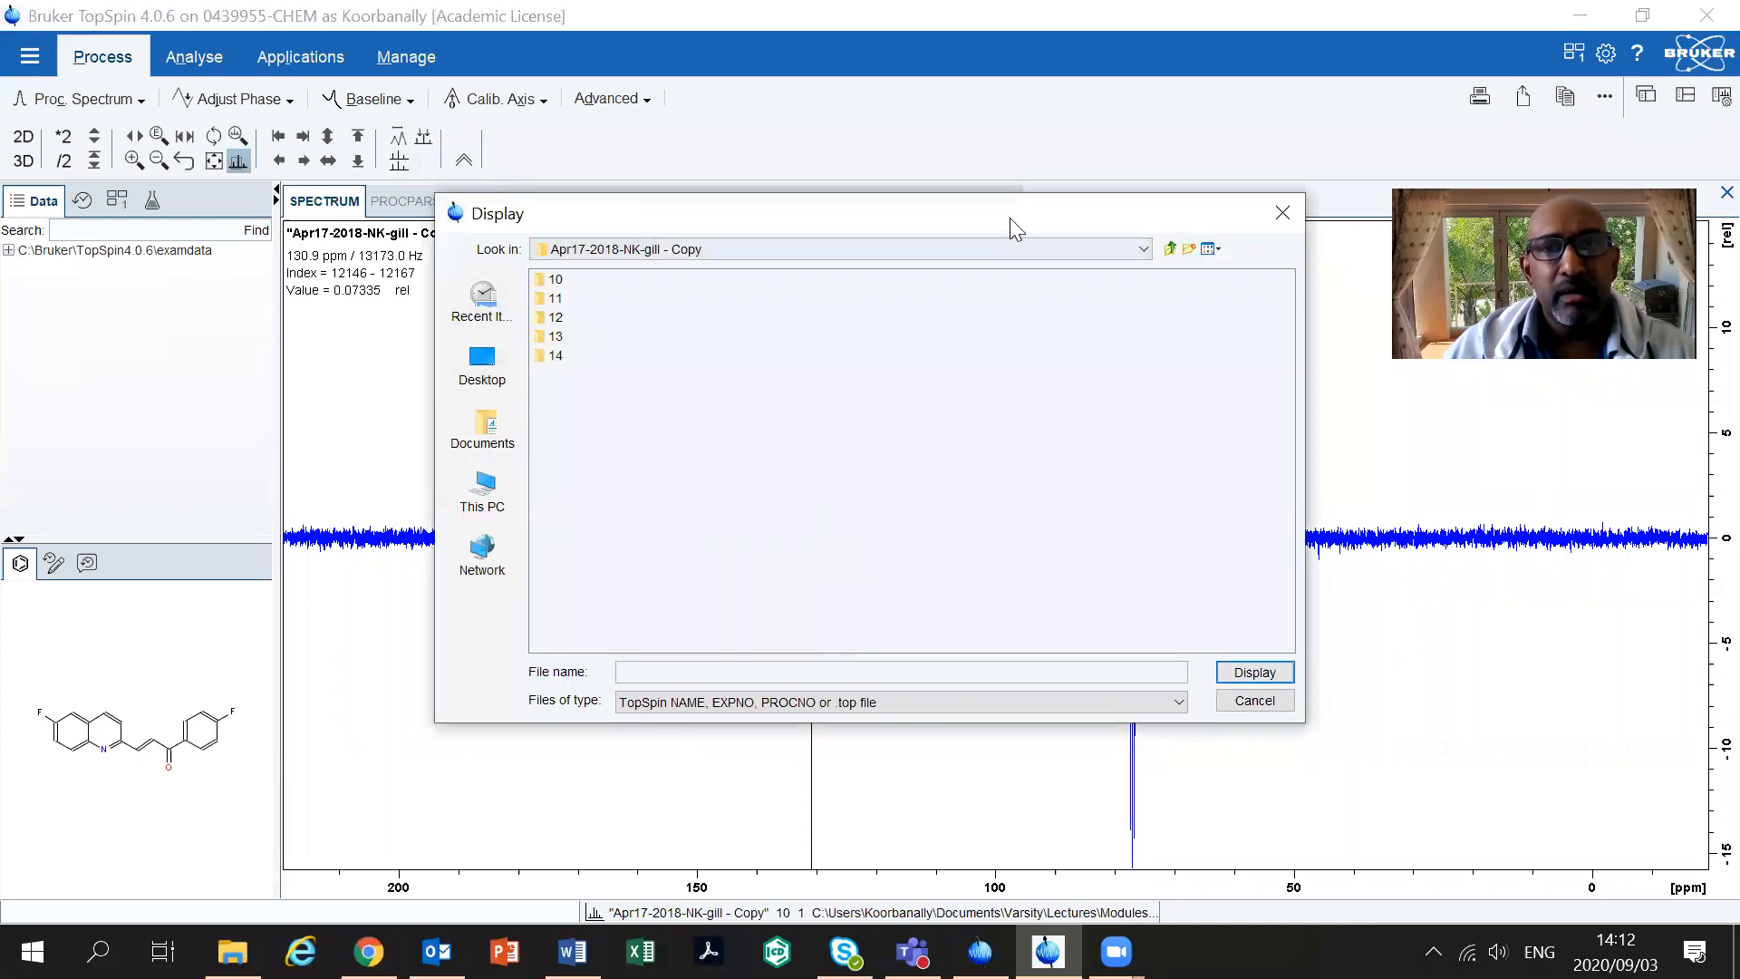
Browse the Modules, CHEM751 and Gill NMR files folders for the available NMR data
click(1171, 249)
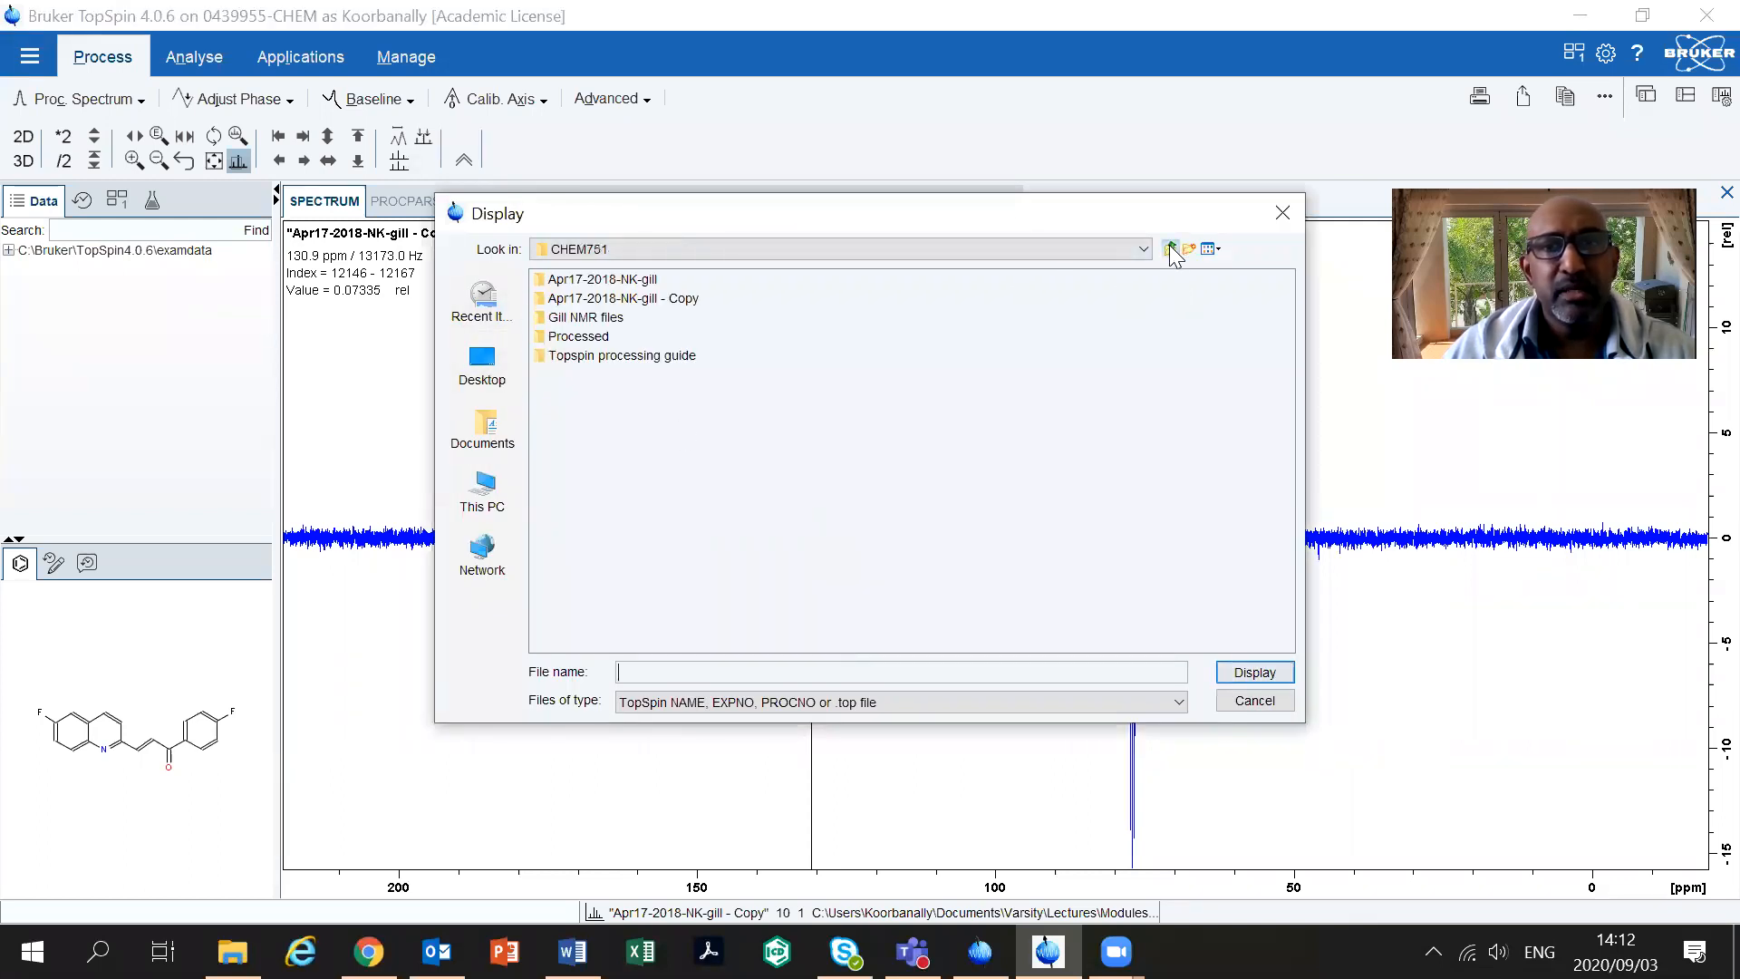
click(1171, 249)
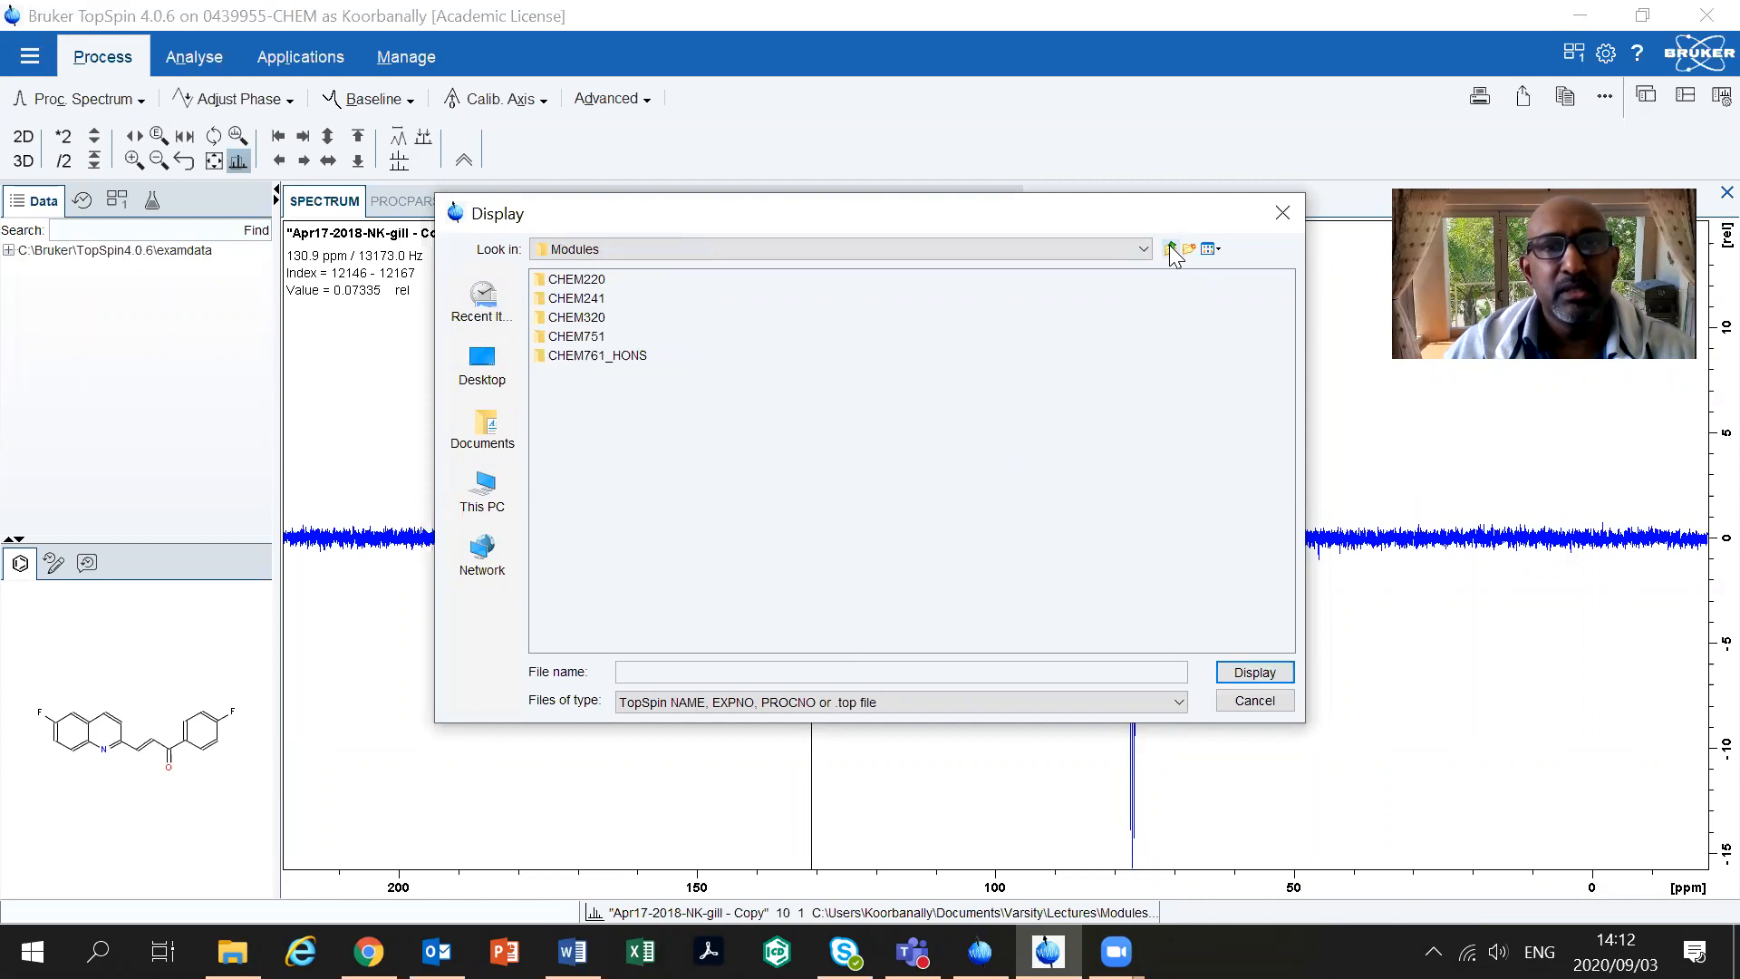
double_click(574, 336)
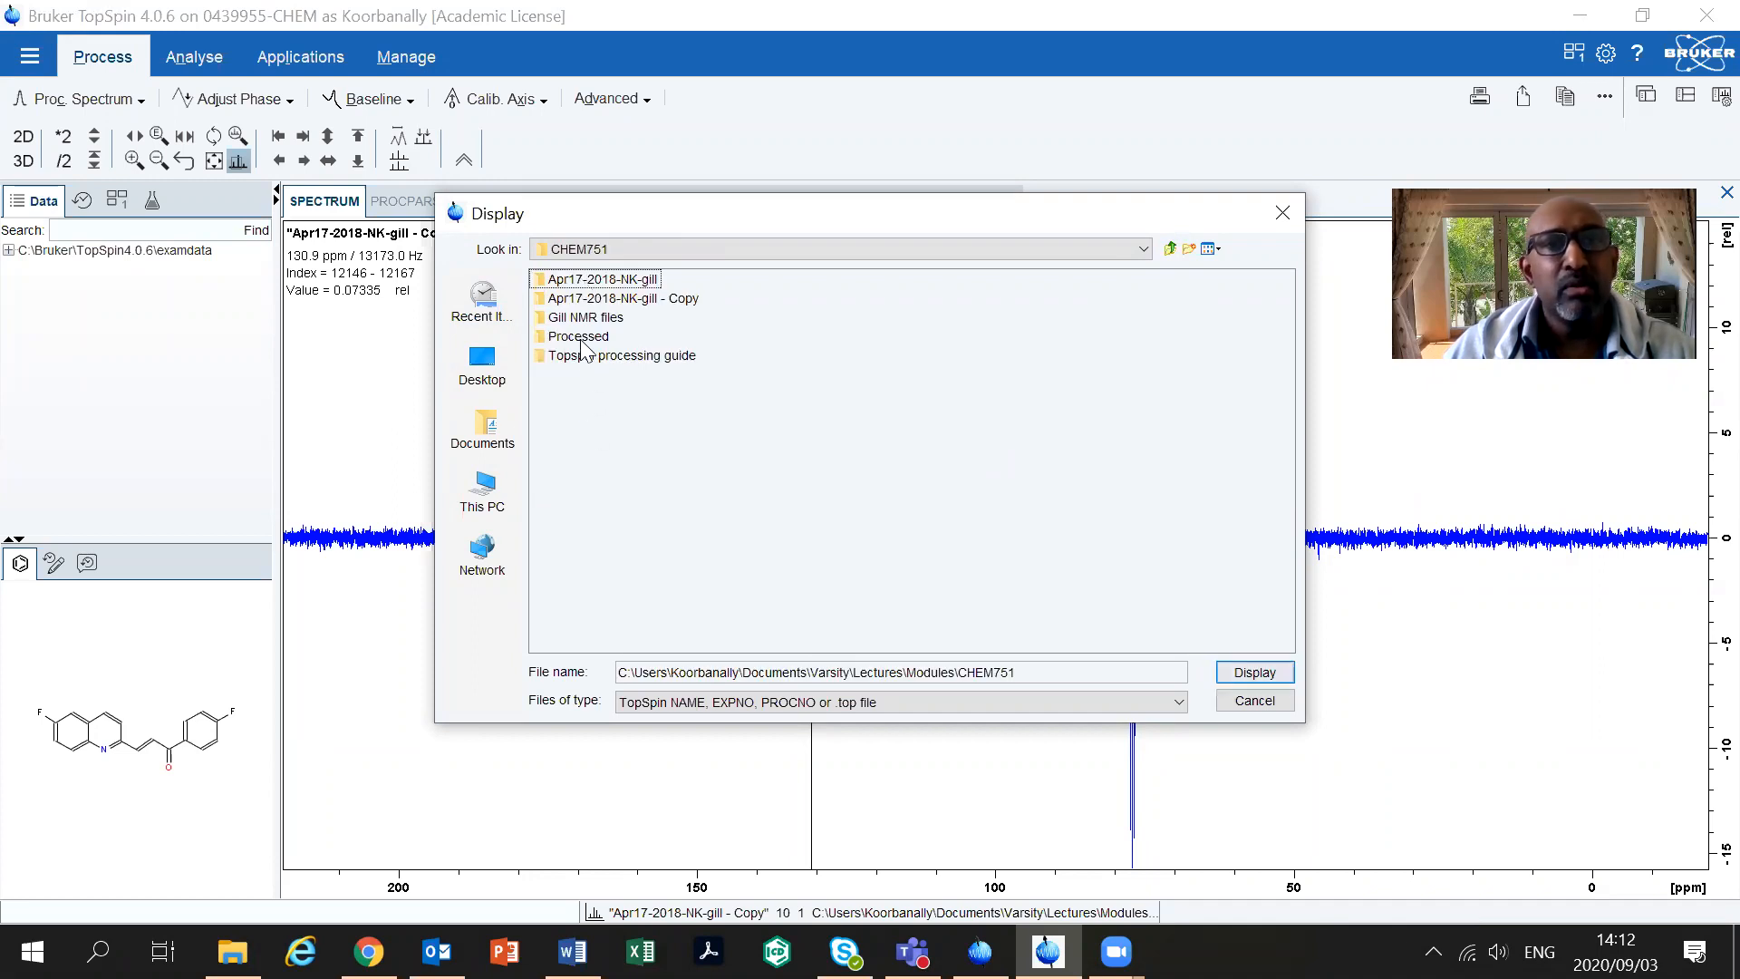
double_click(580, 318)
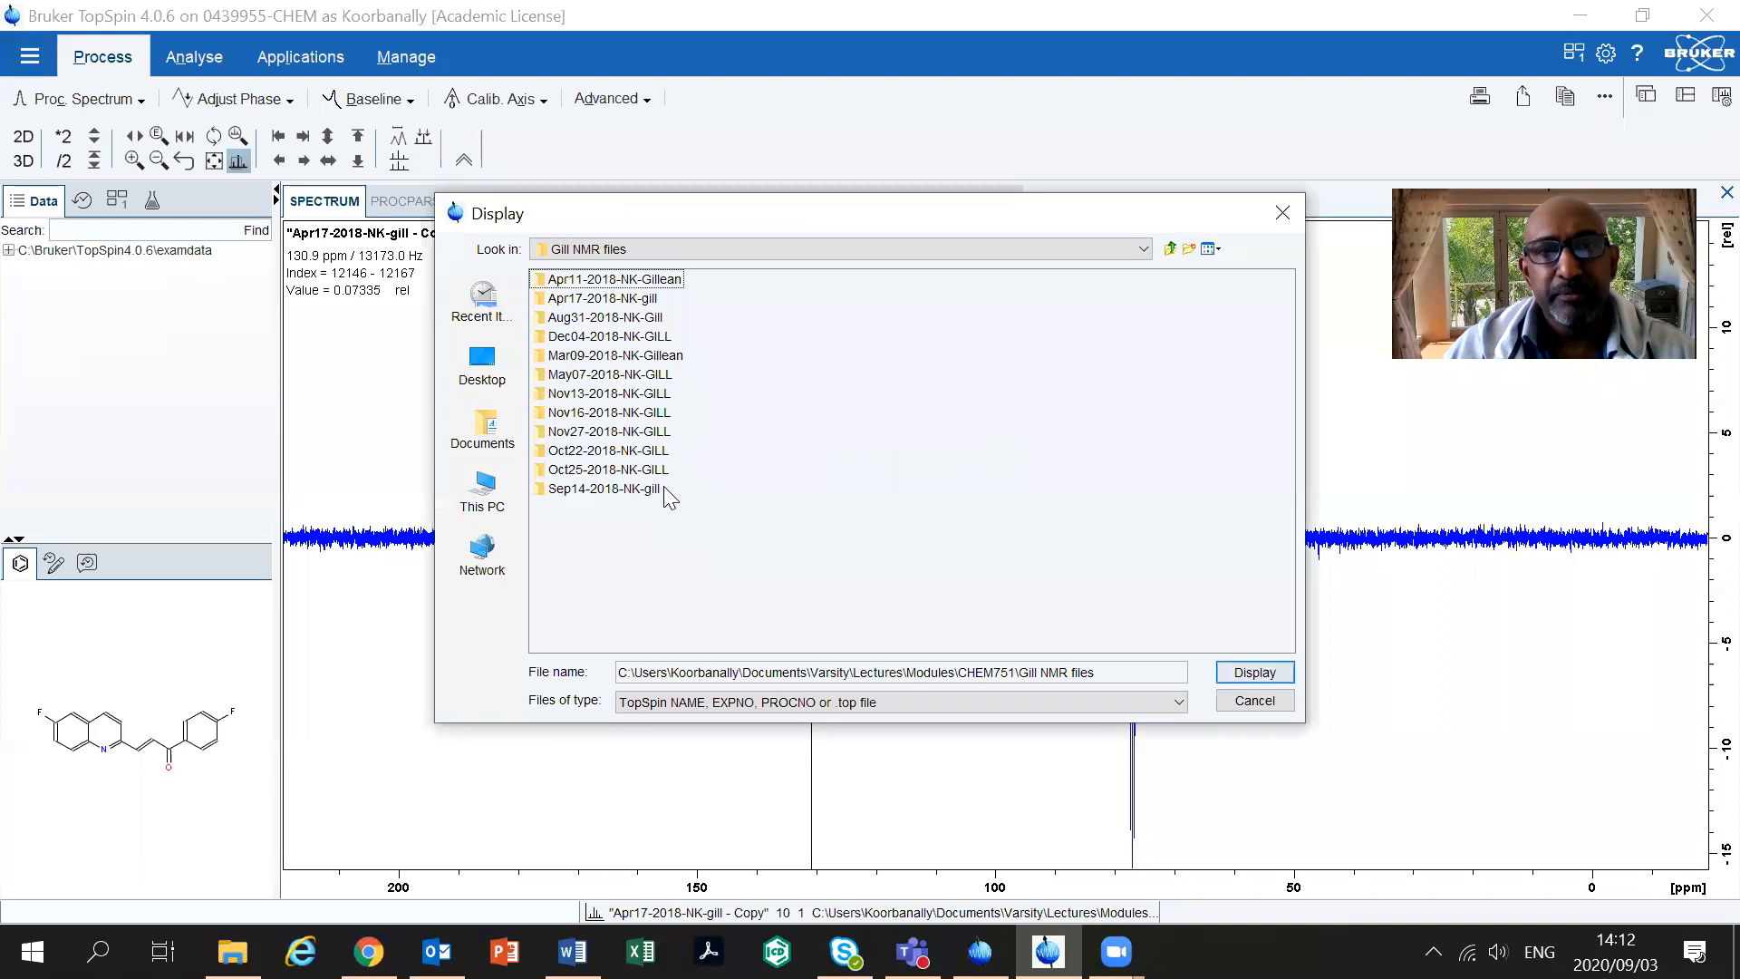
click(1169, 250)
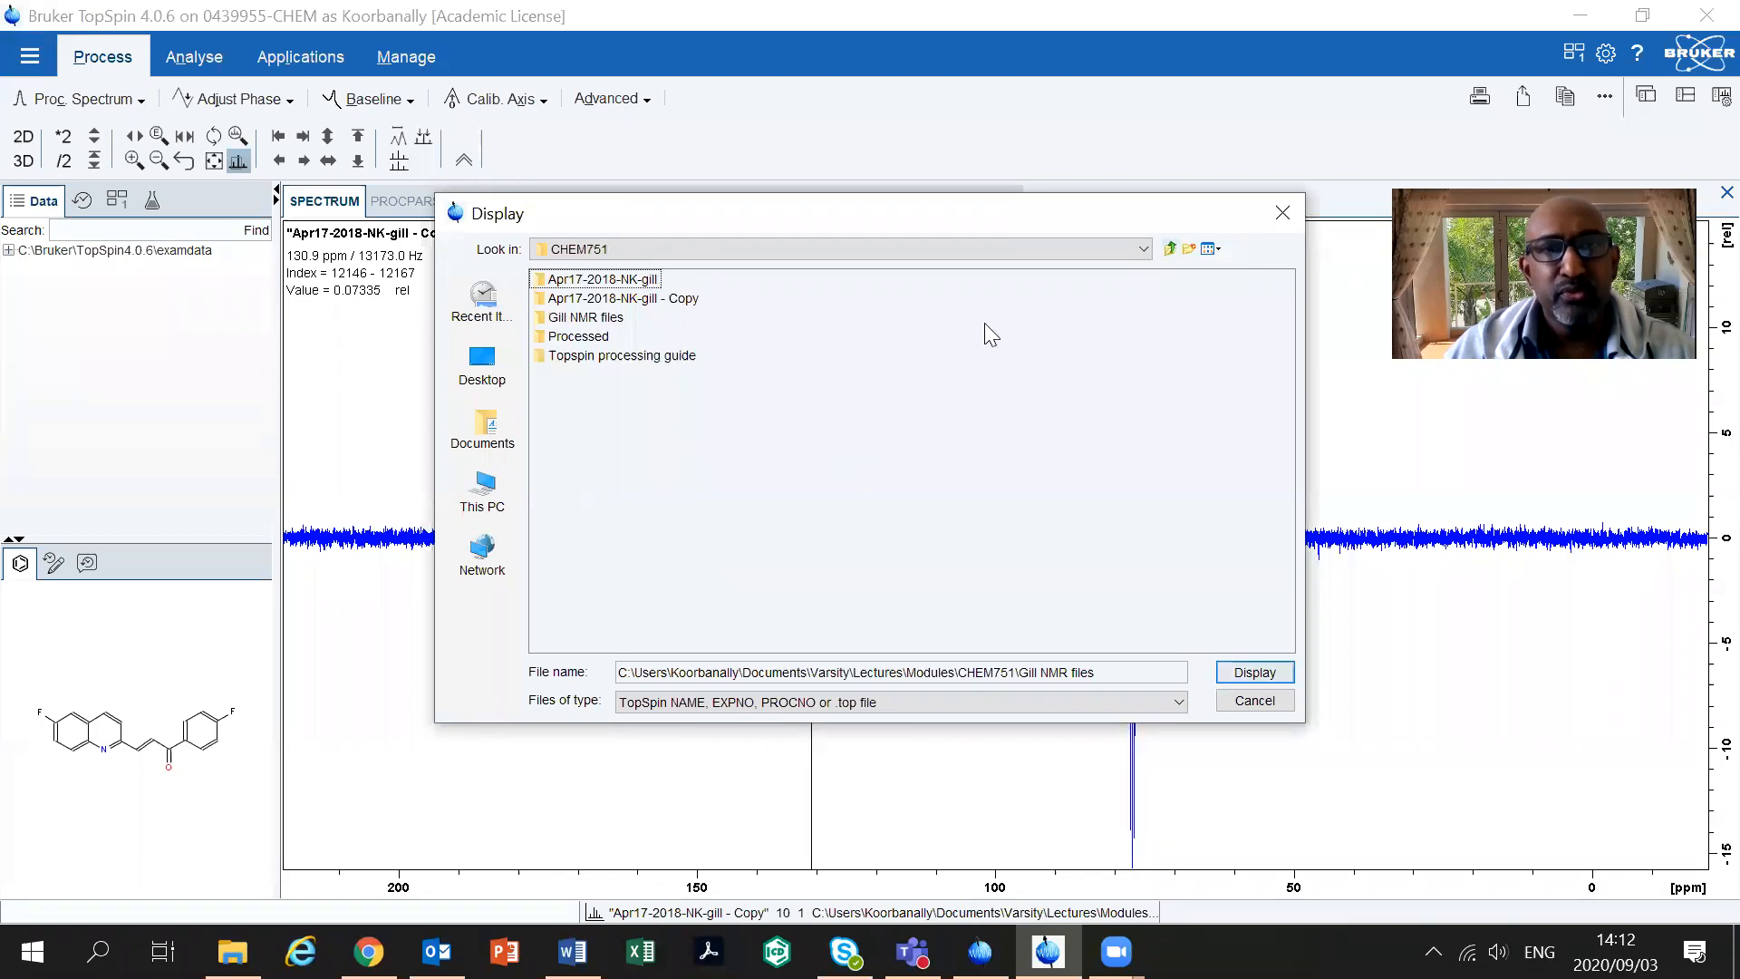
Display experiment 11 from the "Apr17-2018-NK-gill - Copy" folder in CHEM751
click(631, 300)
double_click(627, 302)
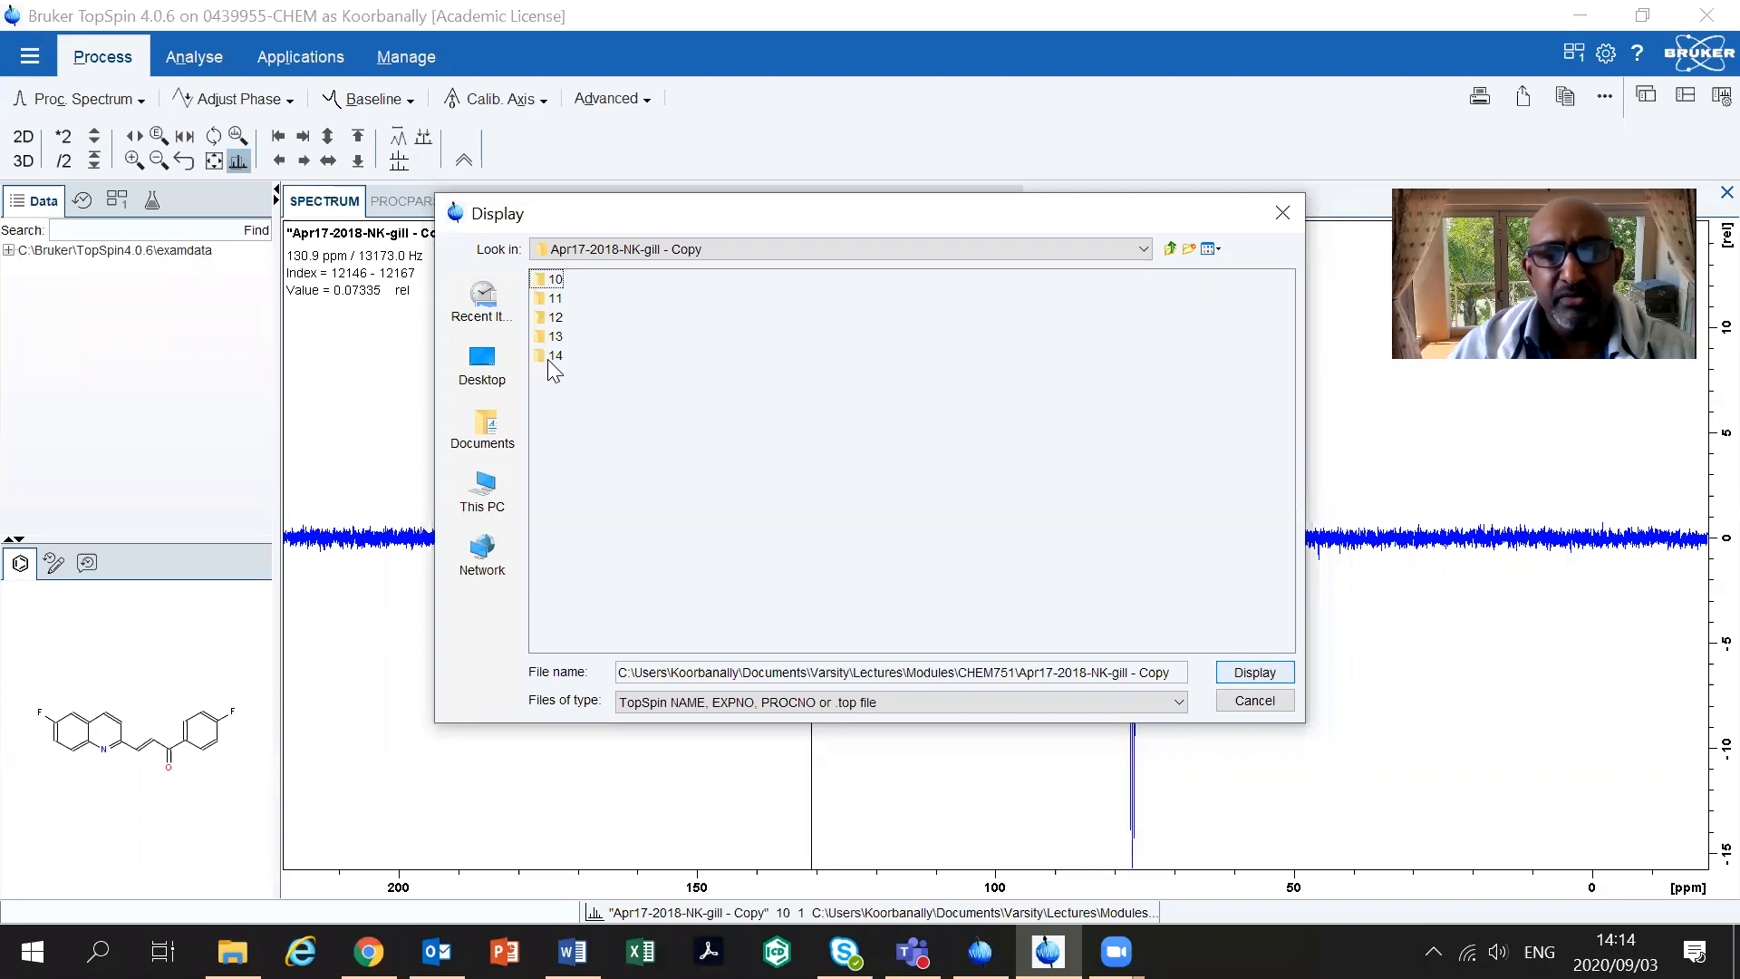
click(552, 298)
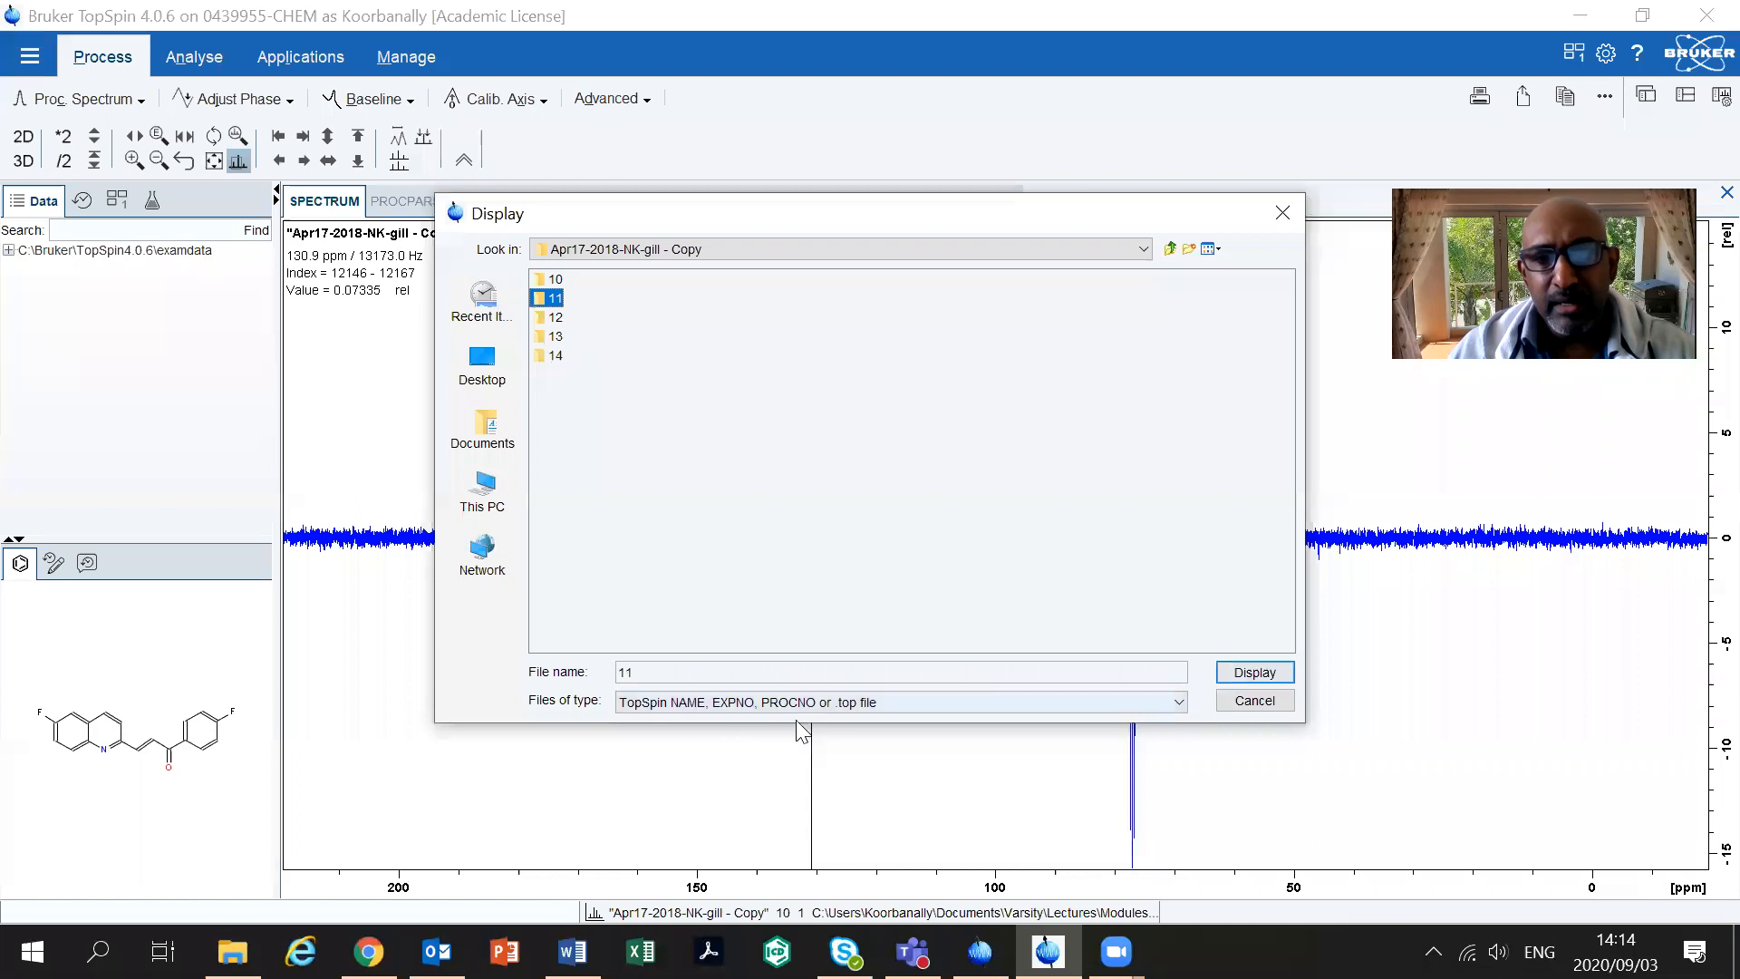
click(1254, 675)
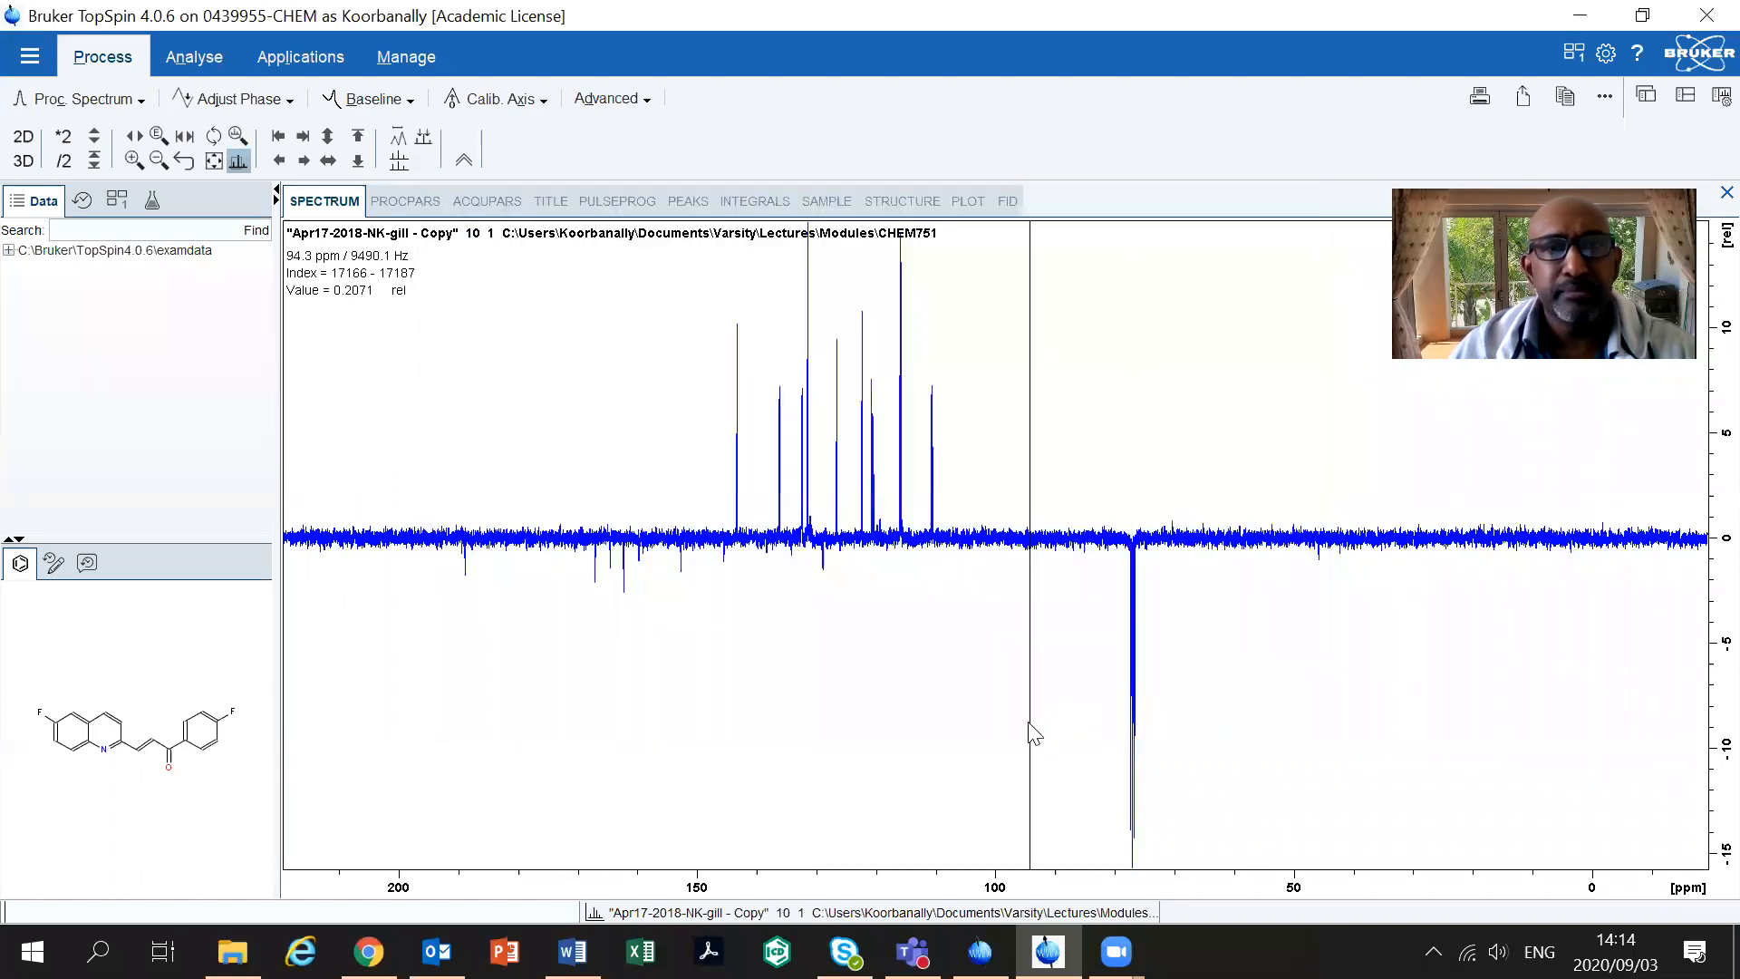
click(33, 58)
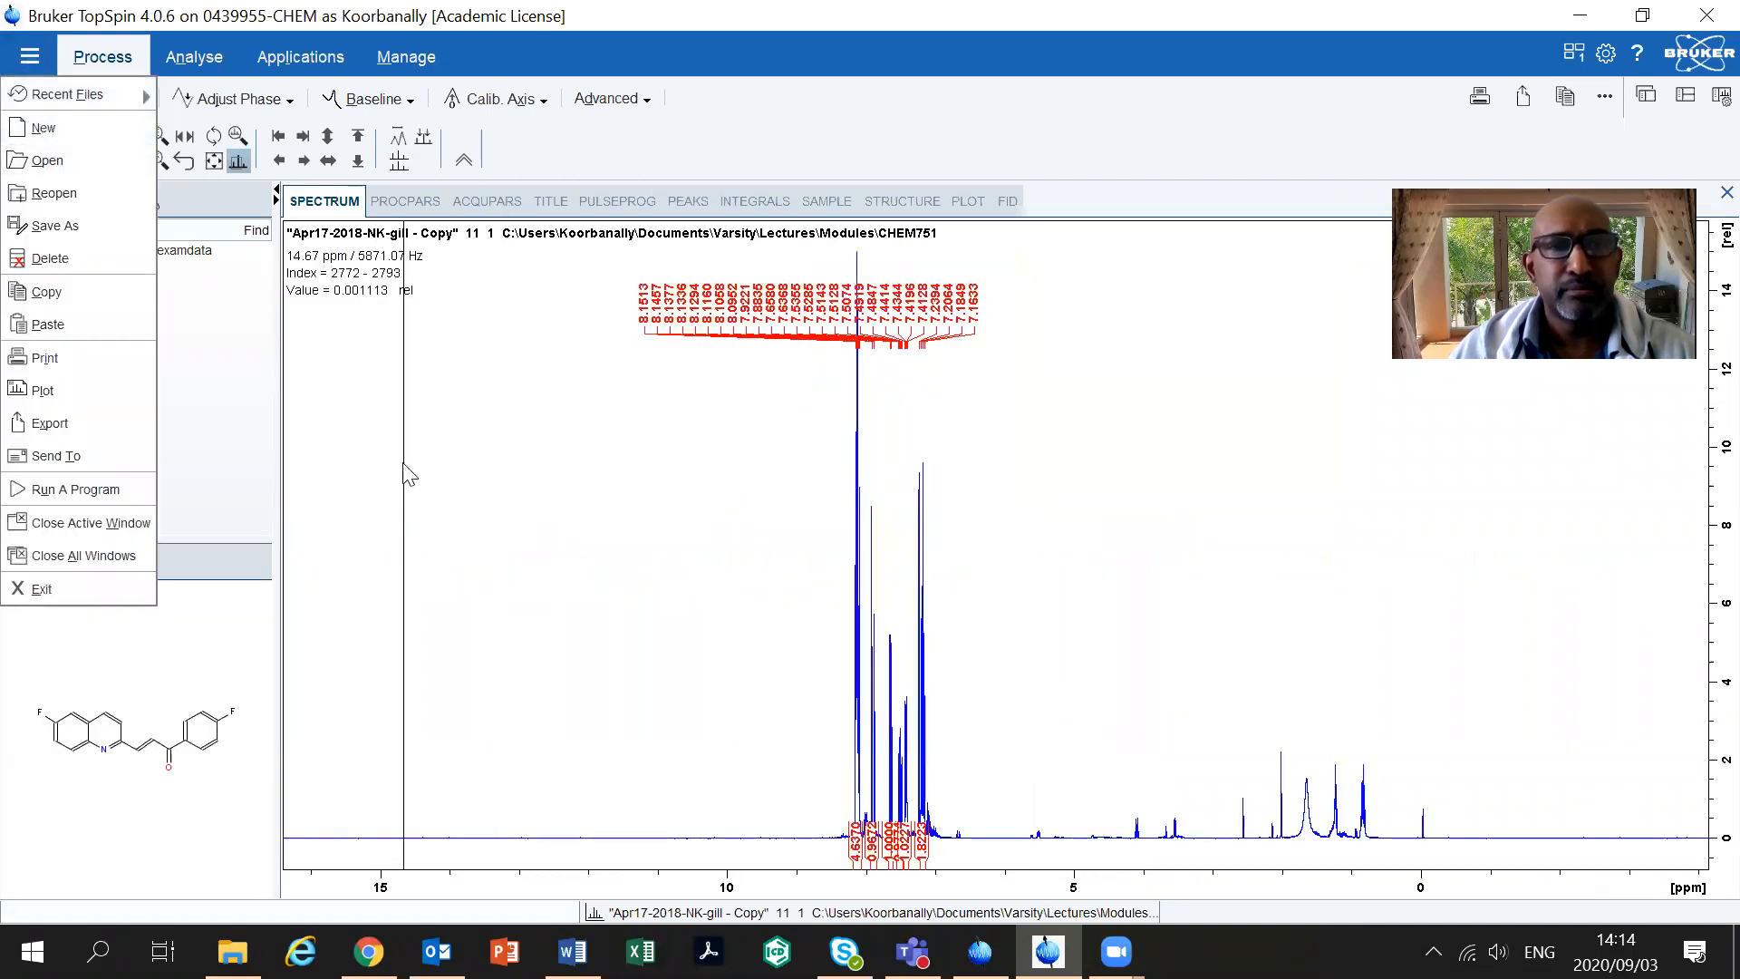
click(412, 474)
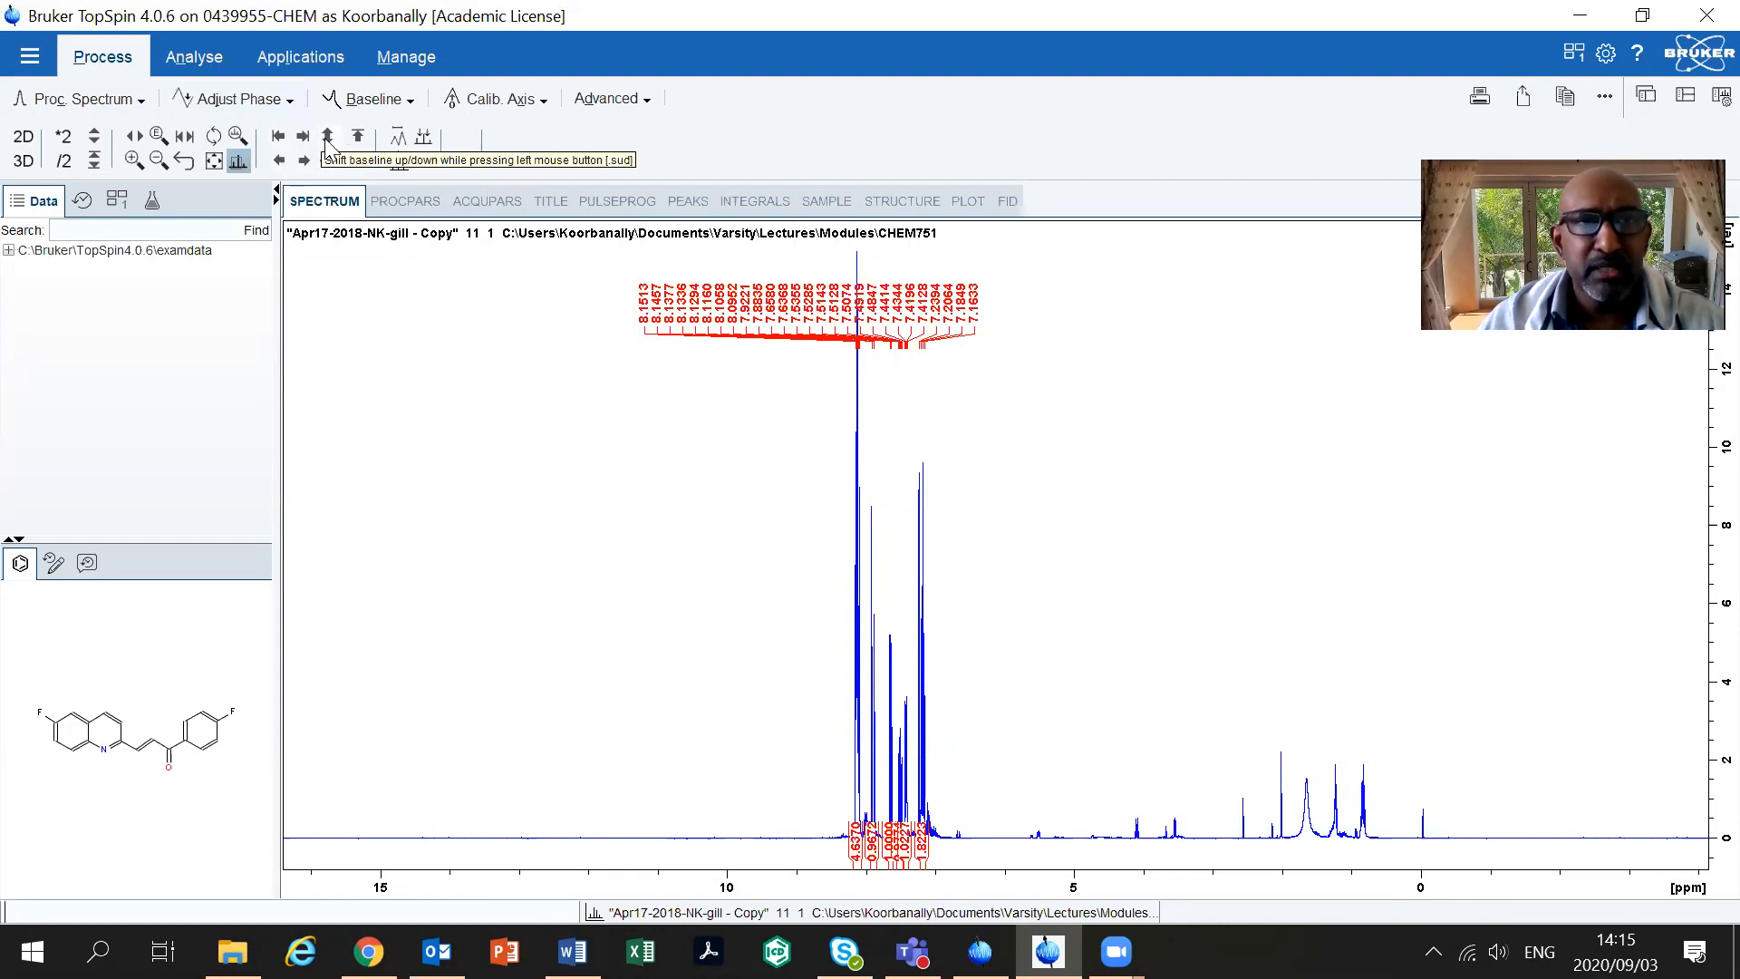
Shift the spectrum's baseline up and down, leaving it just above the integral labels
drag(328, 145, 327, 136)
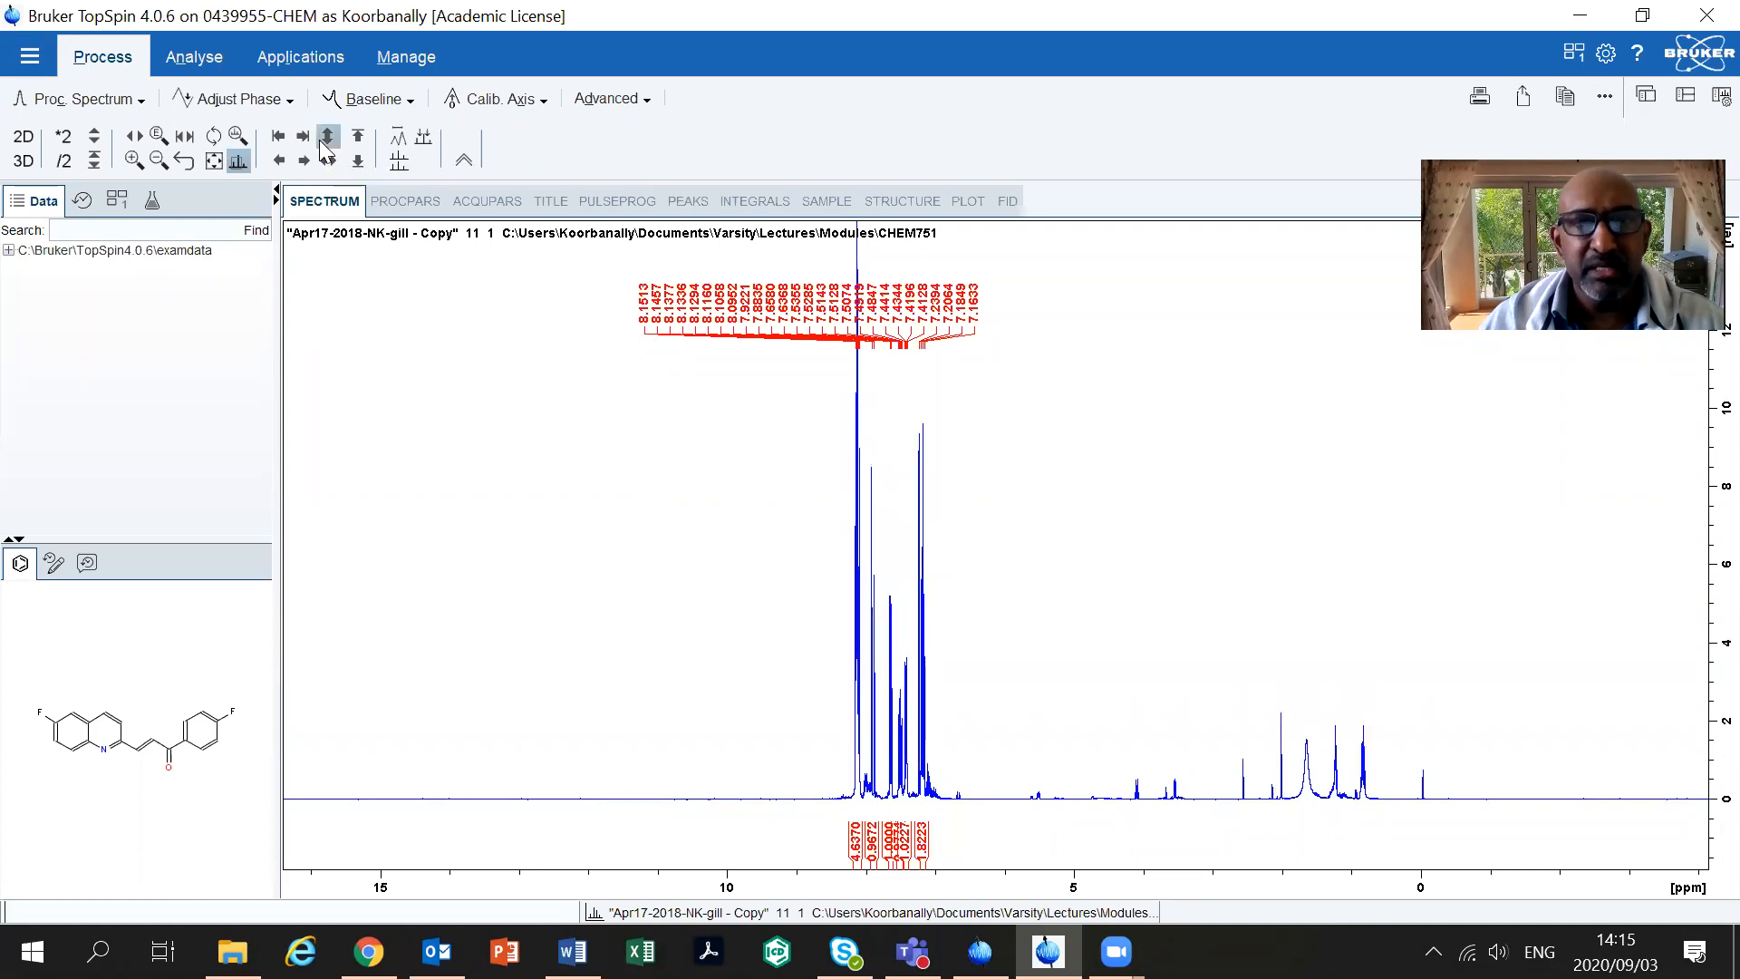
drag(327, 137, 326, 149)
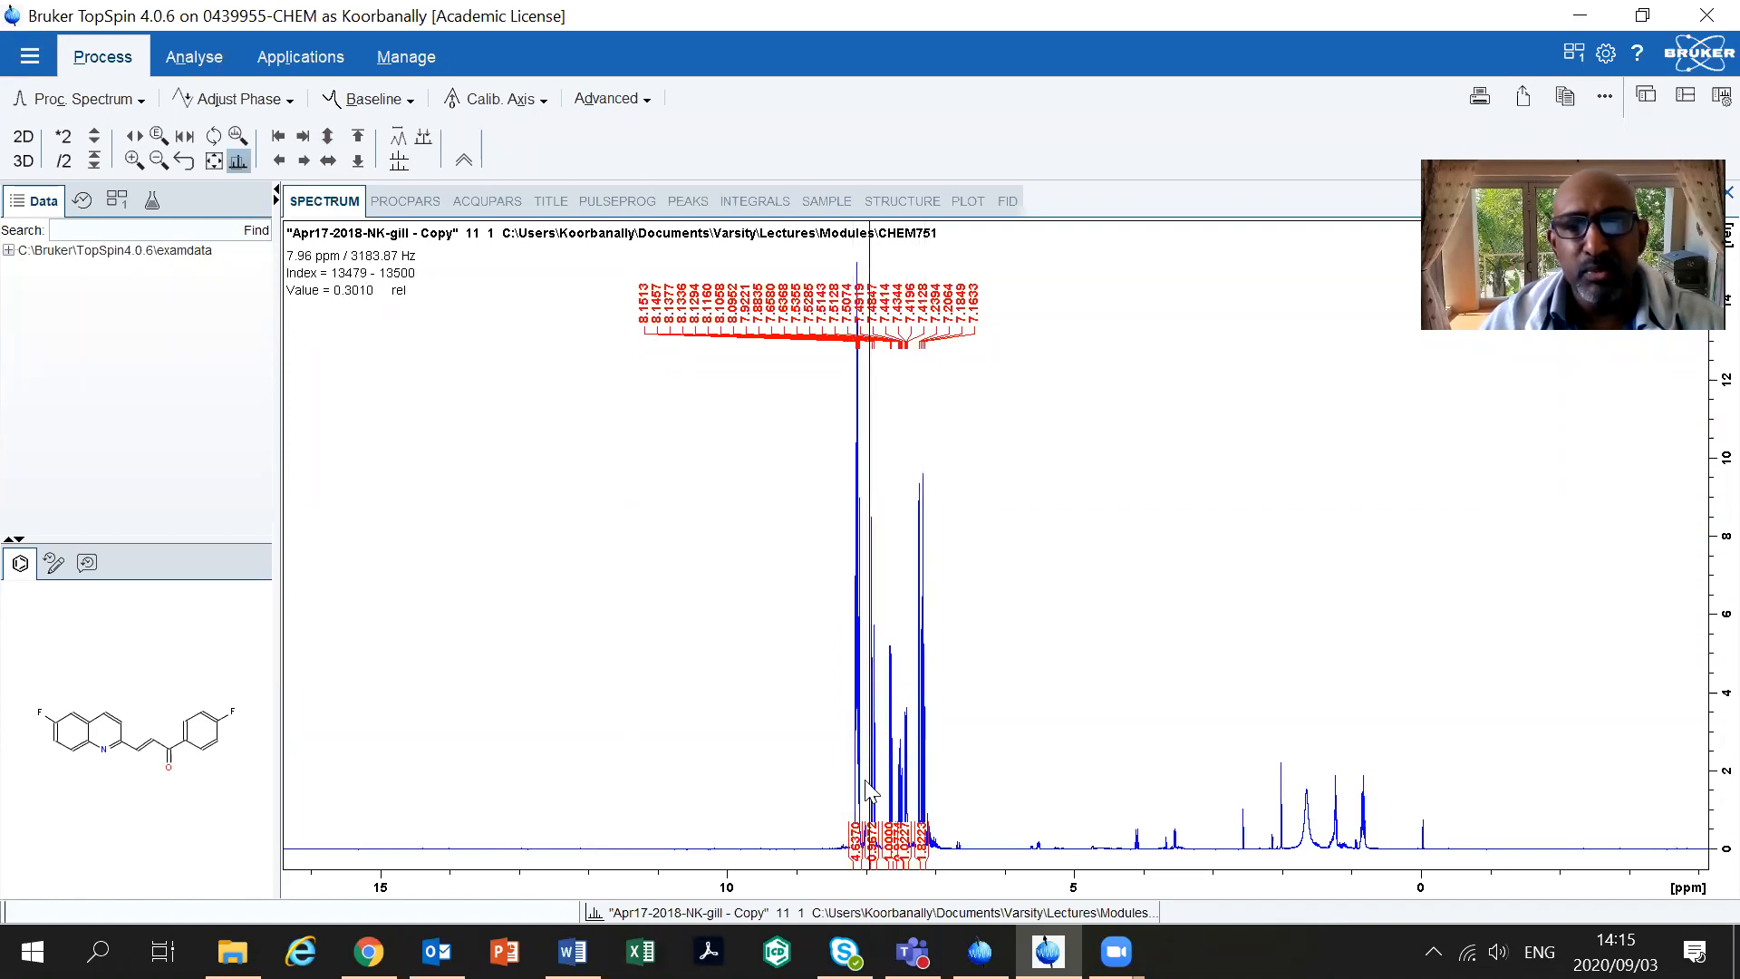
click(326, 137)
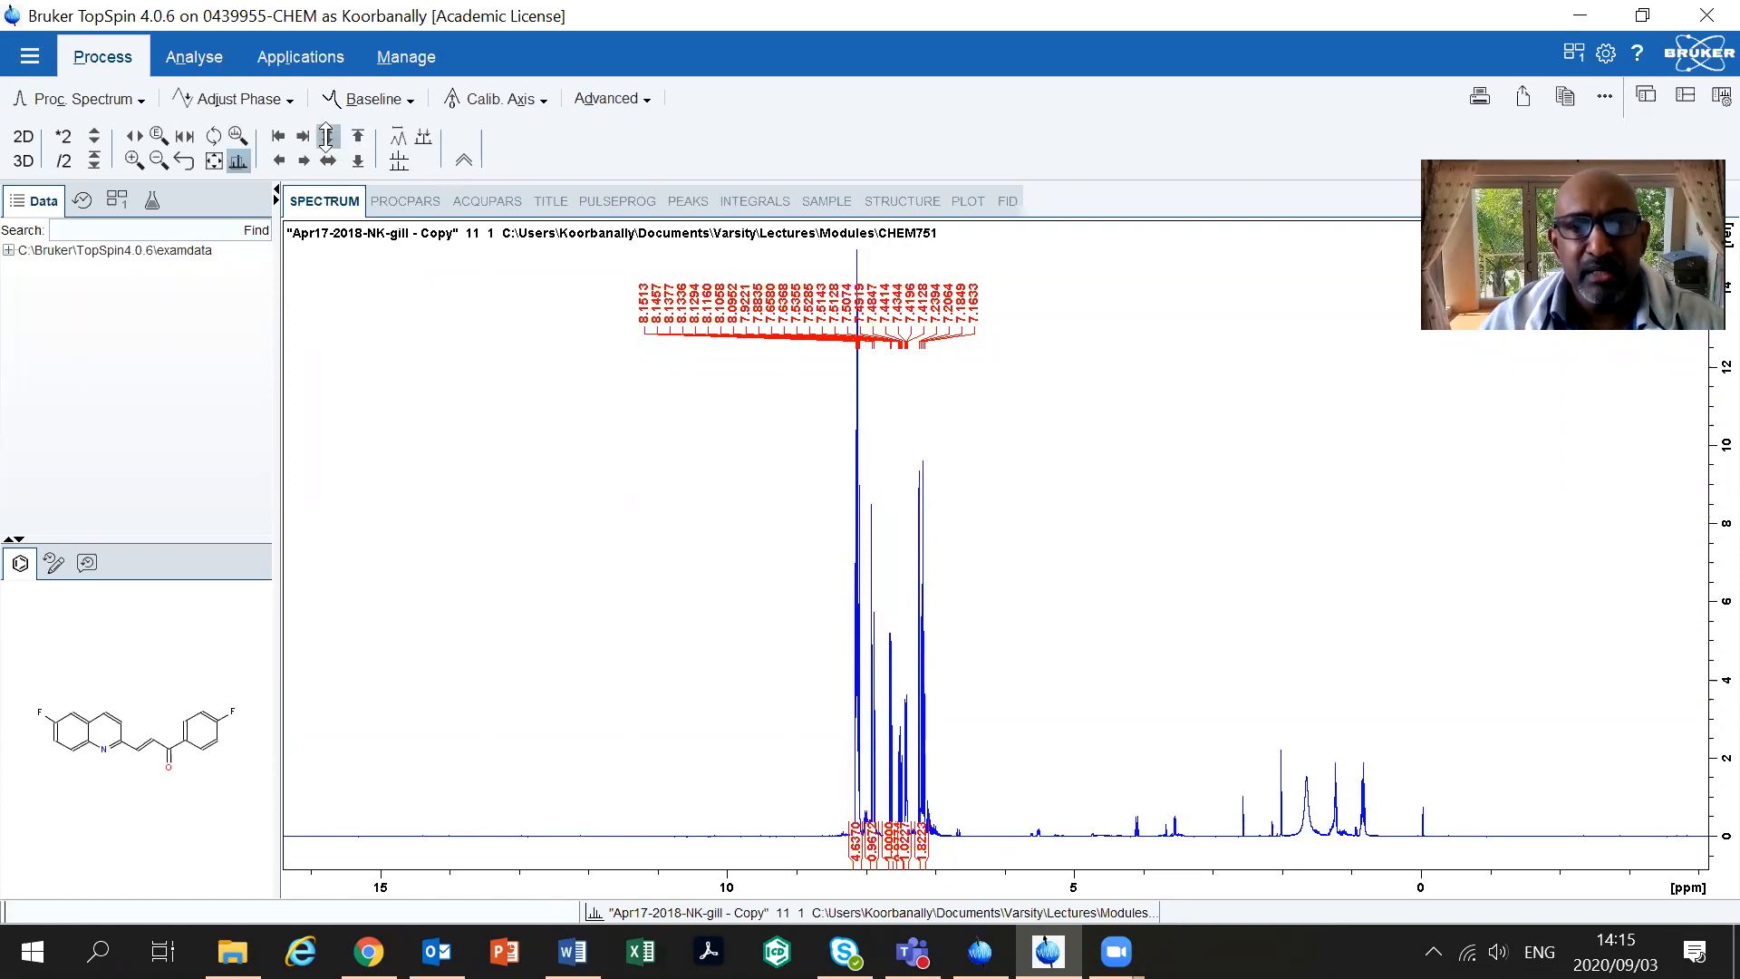
click(327, 136)
click(327, 135)
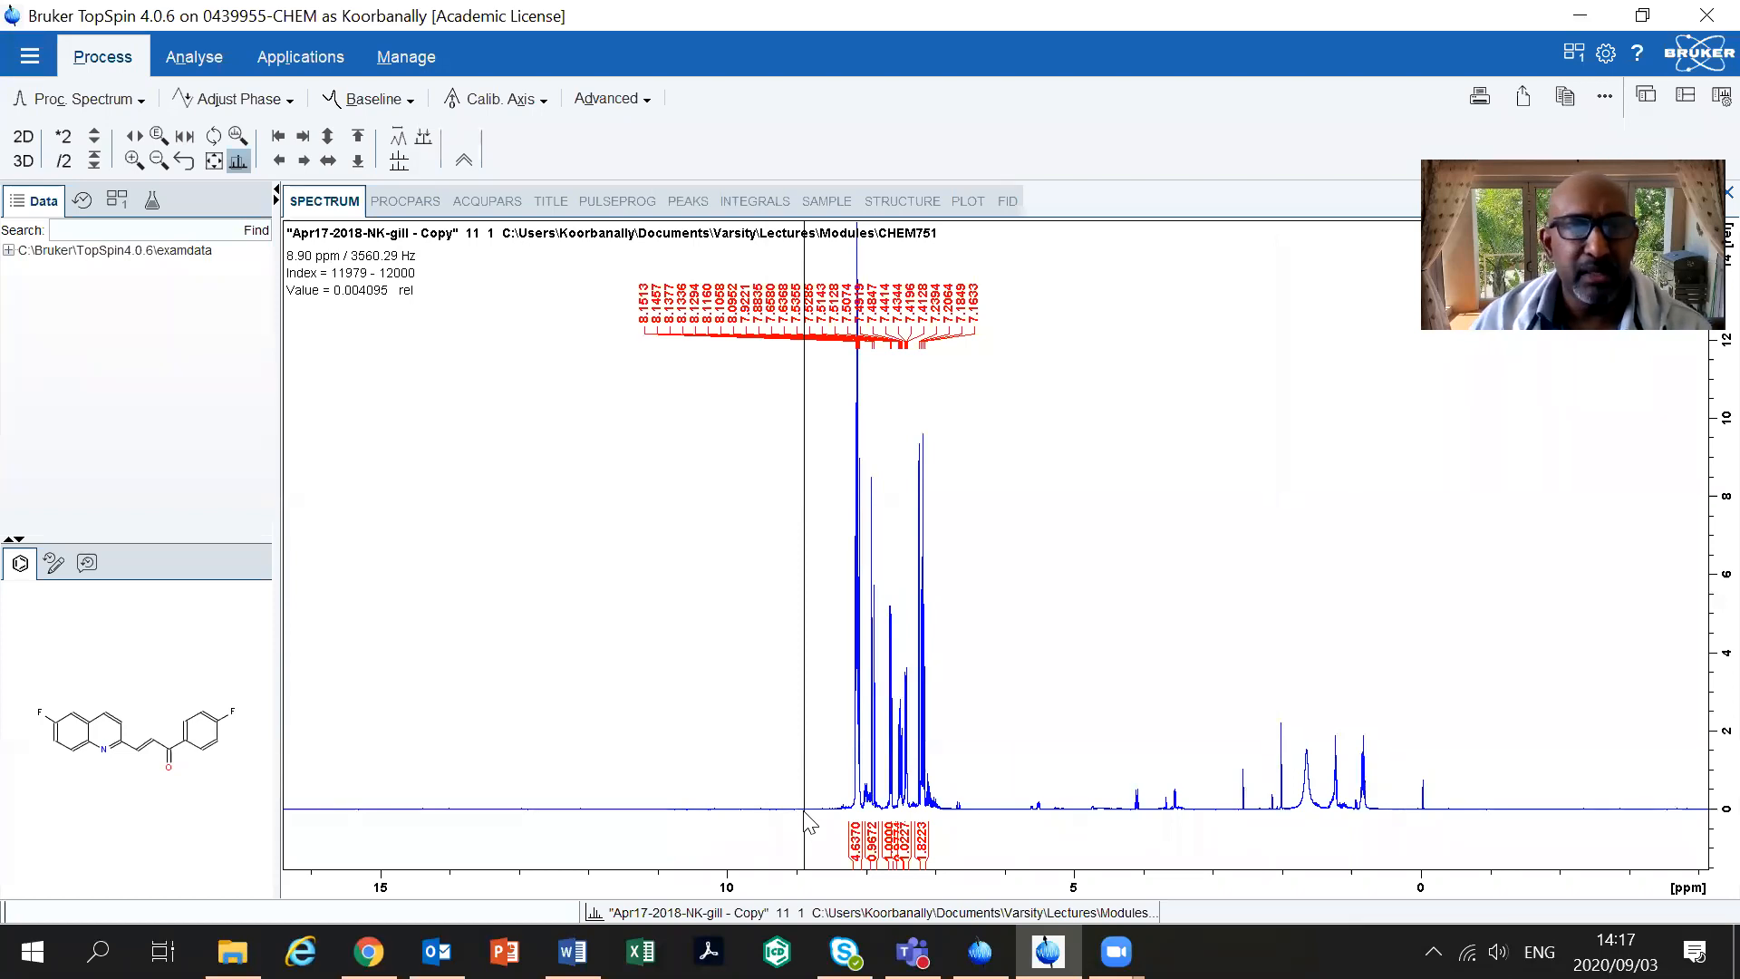
click(328, 136)
drag(327, 135, 326, 136)
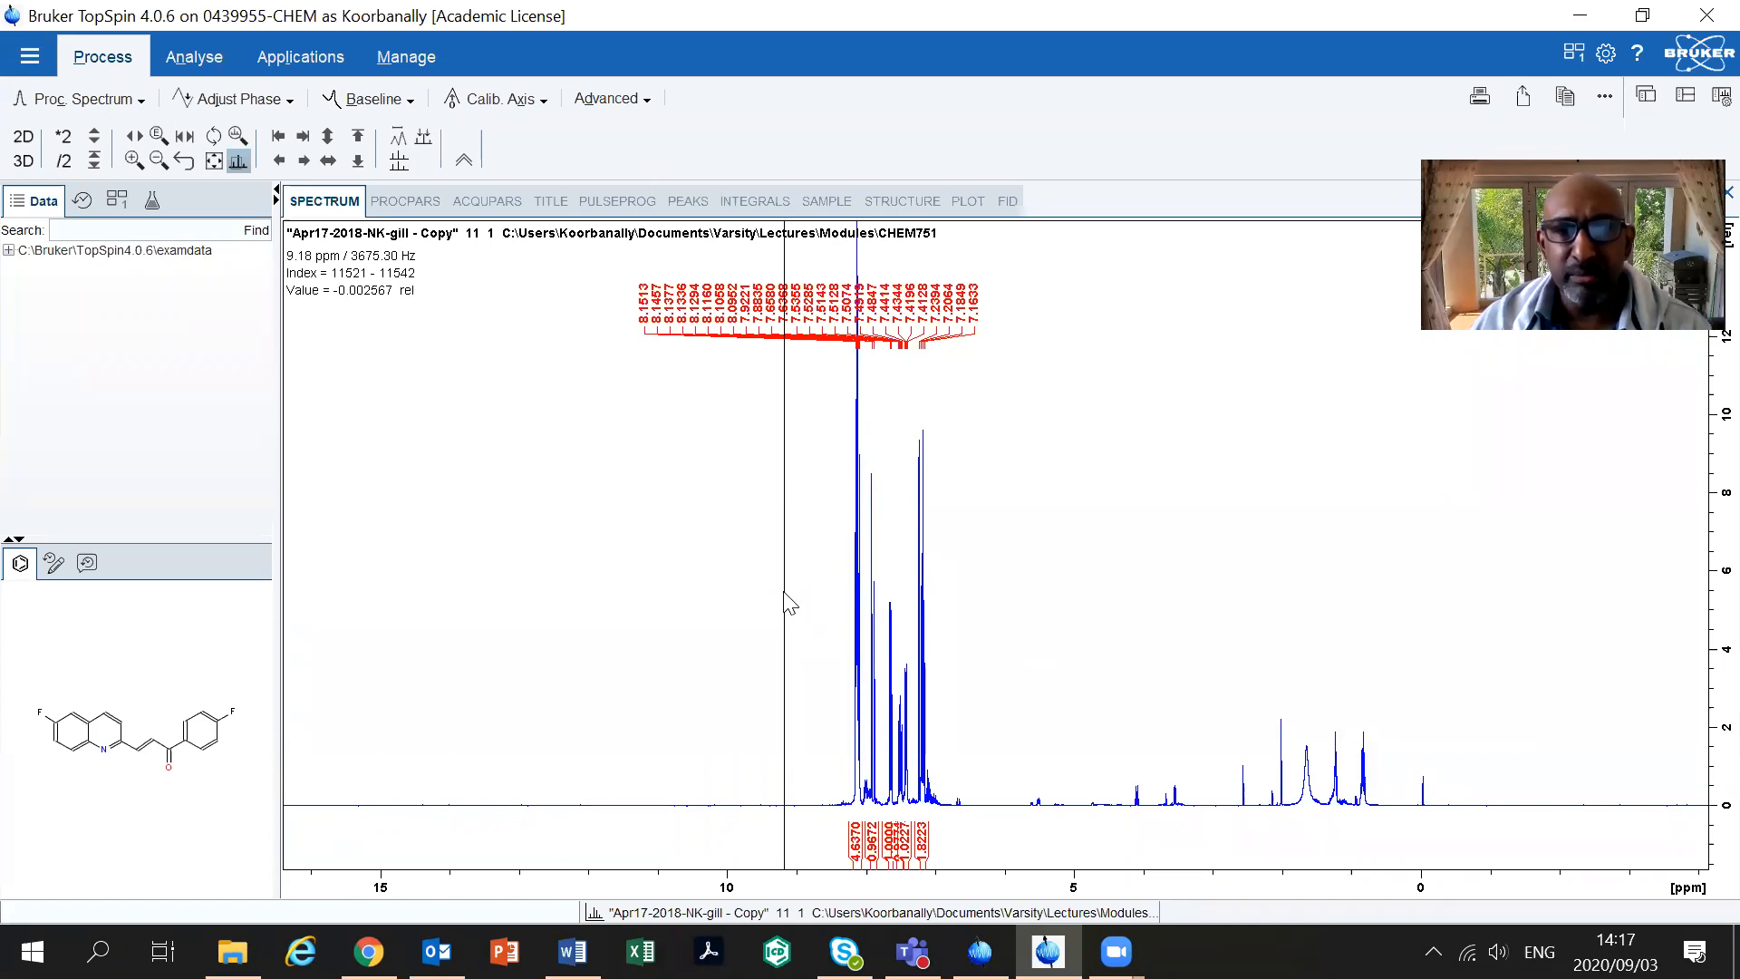
Expand the aromatic region of the spectrum, from about 8.45 to 6.75 ppm
drag(786, 592, 999, 620)
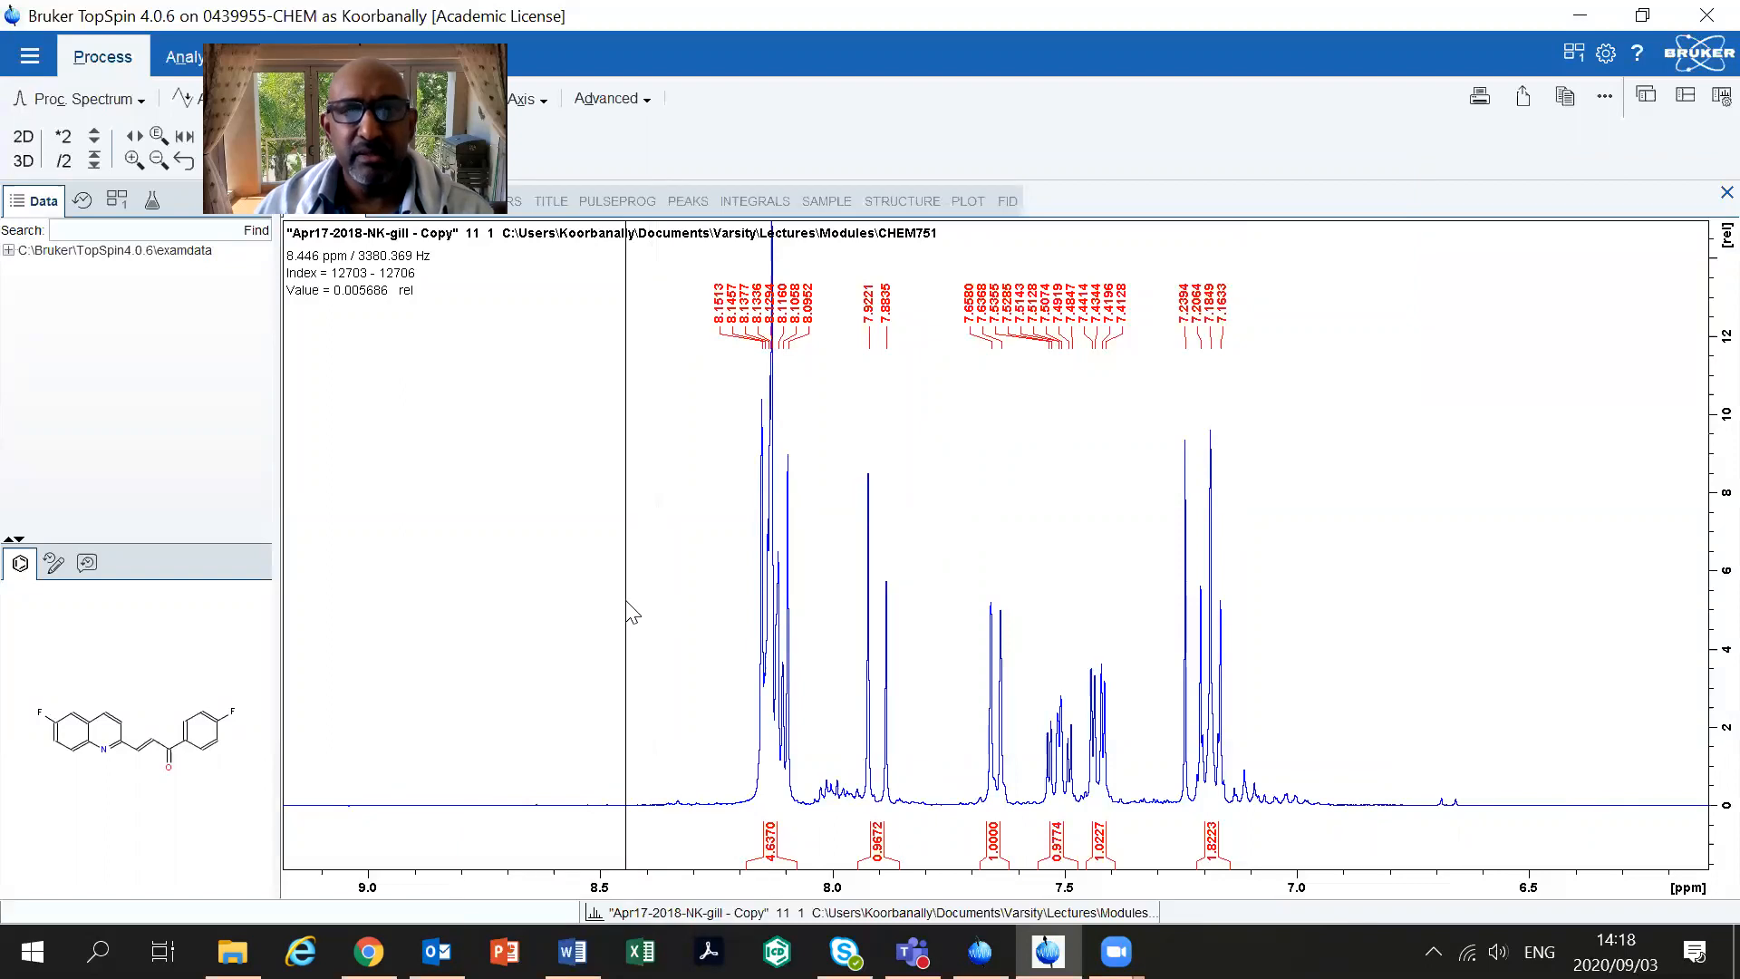
drag(632, 613, 1422, 637)
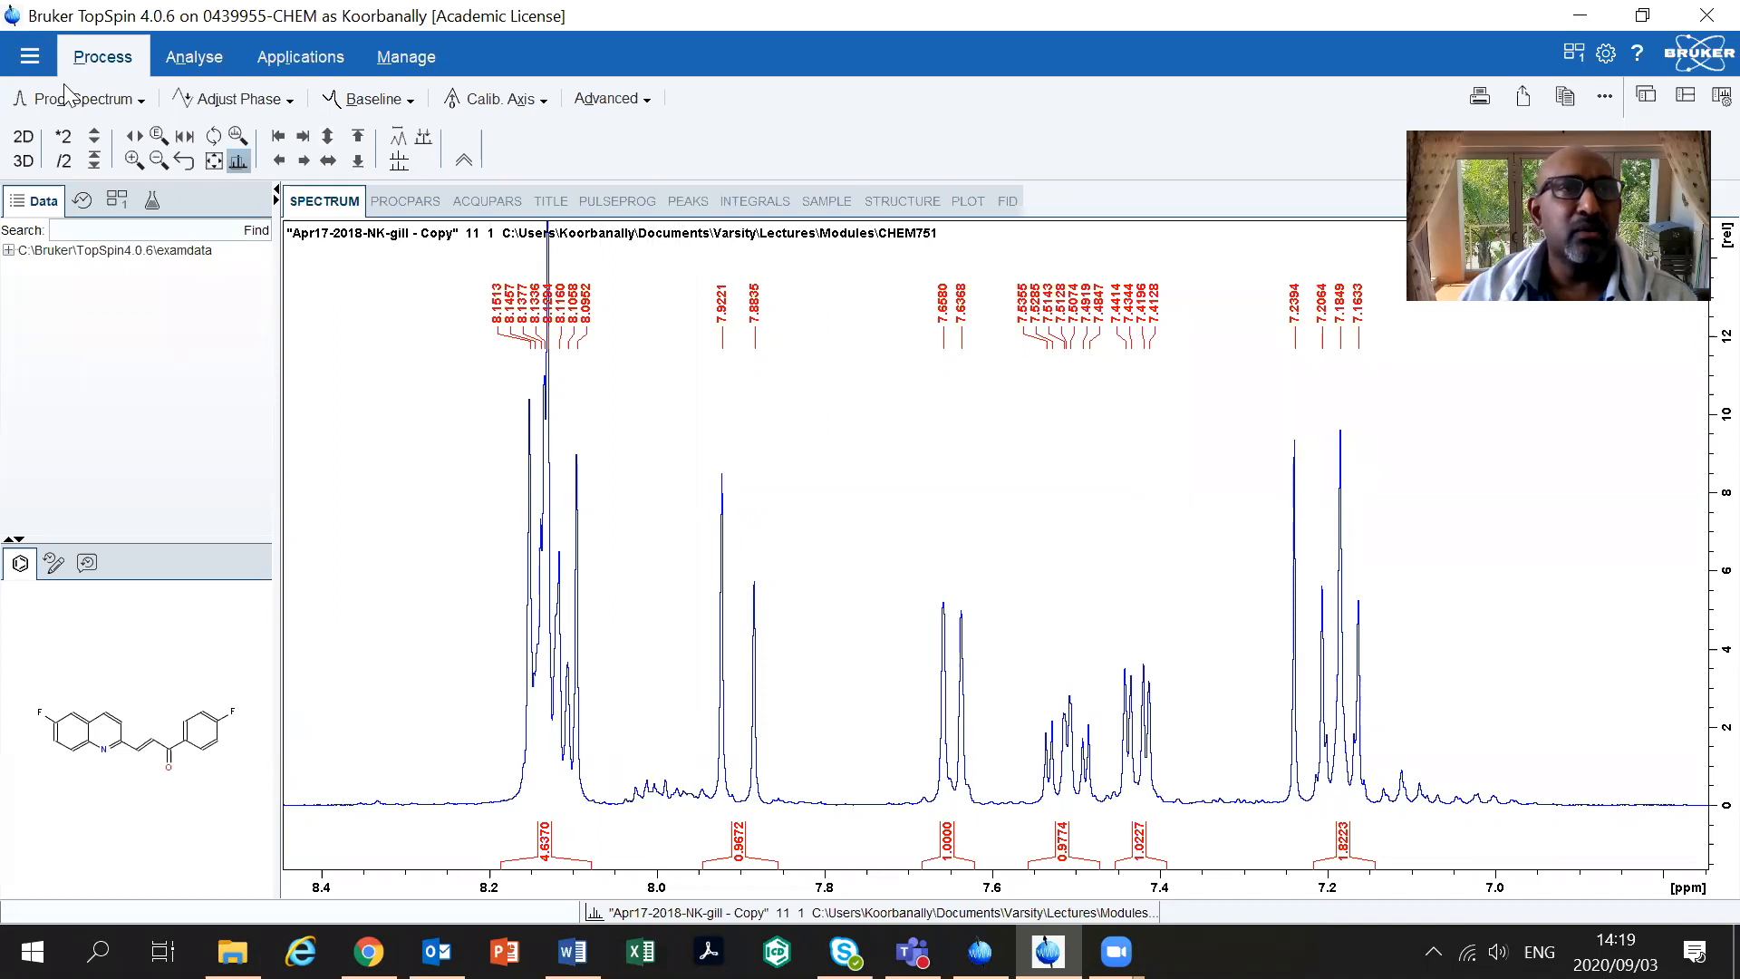
click(194, 60)
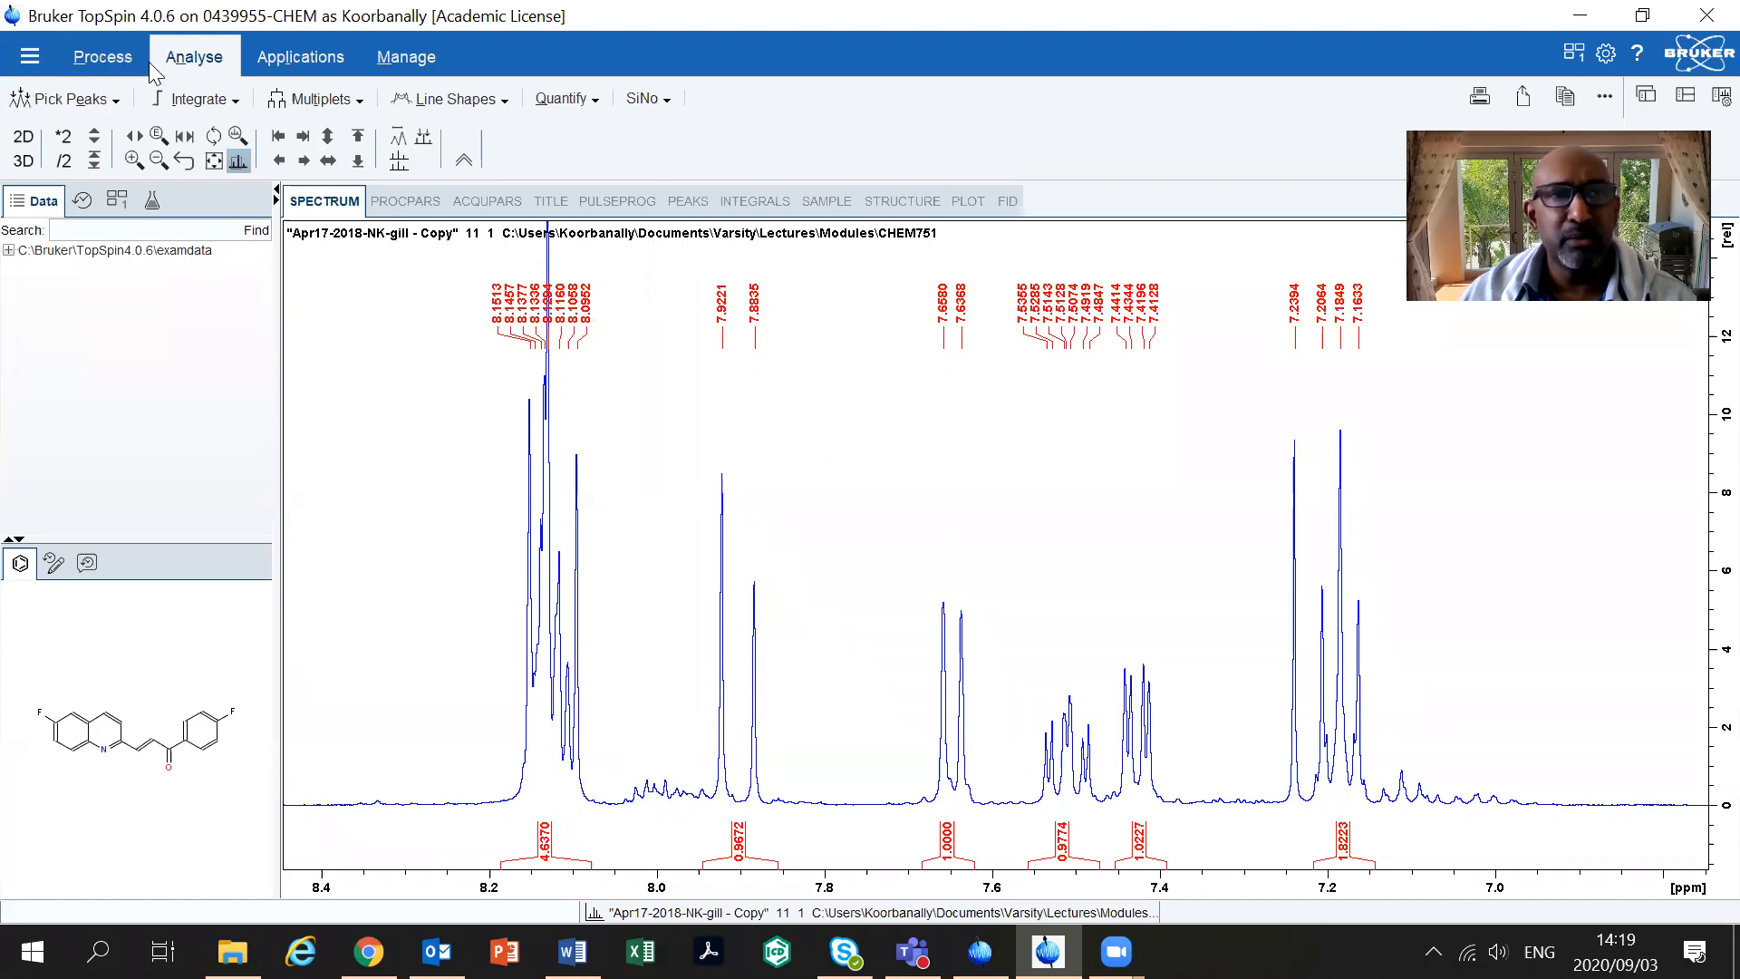
click(103, 57)
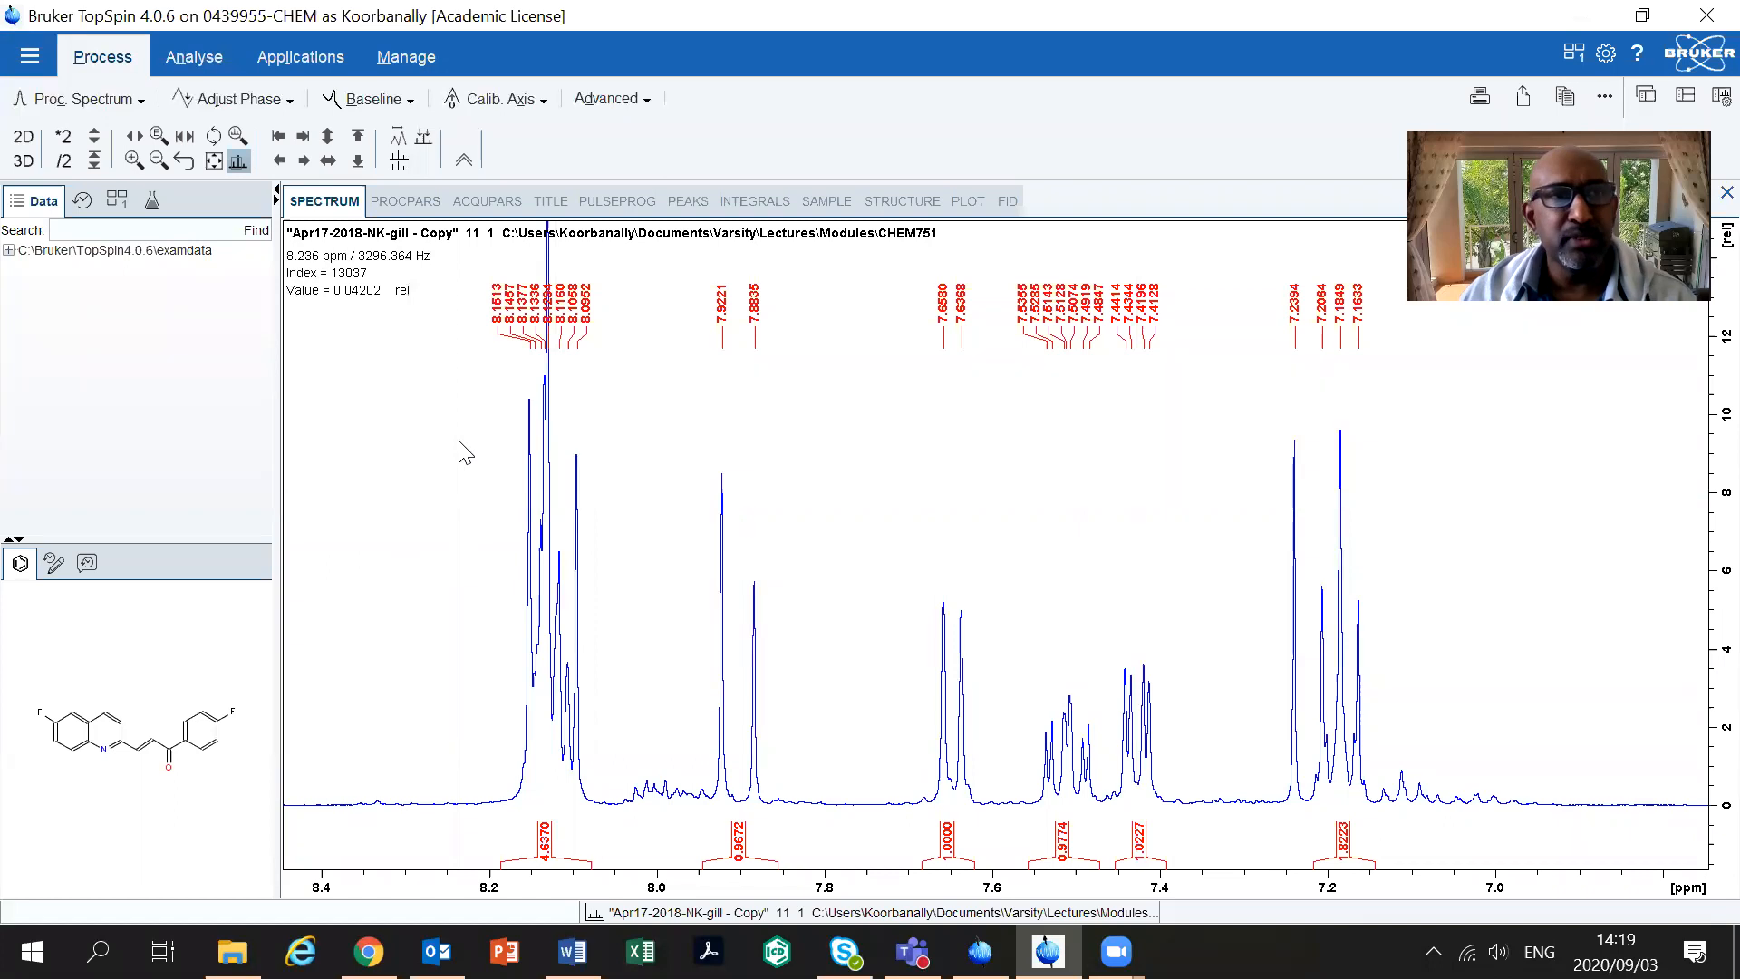
click(190, 59)
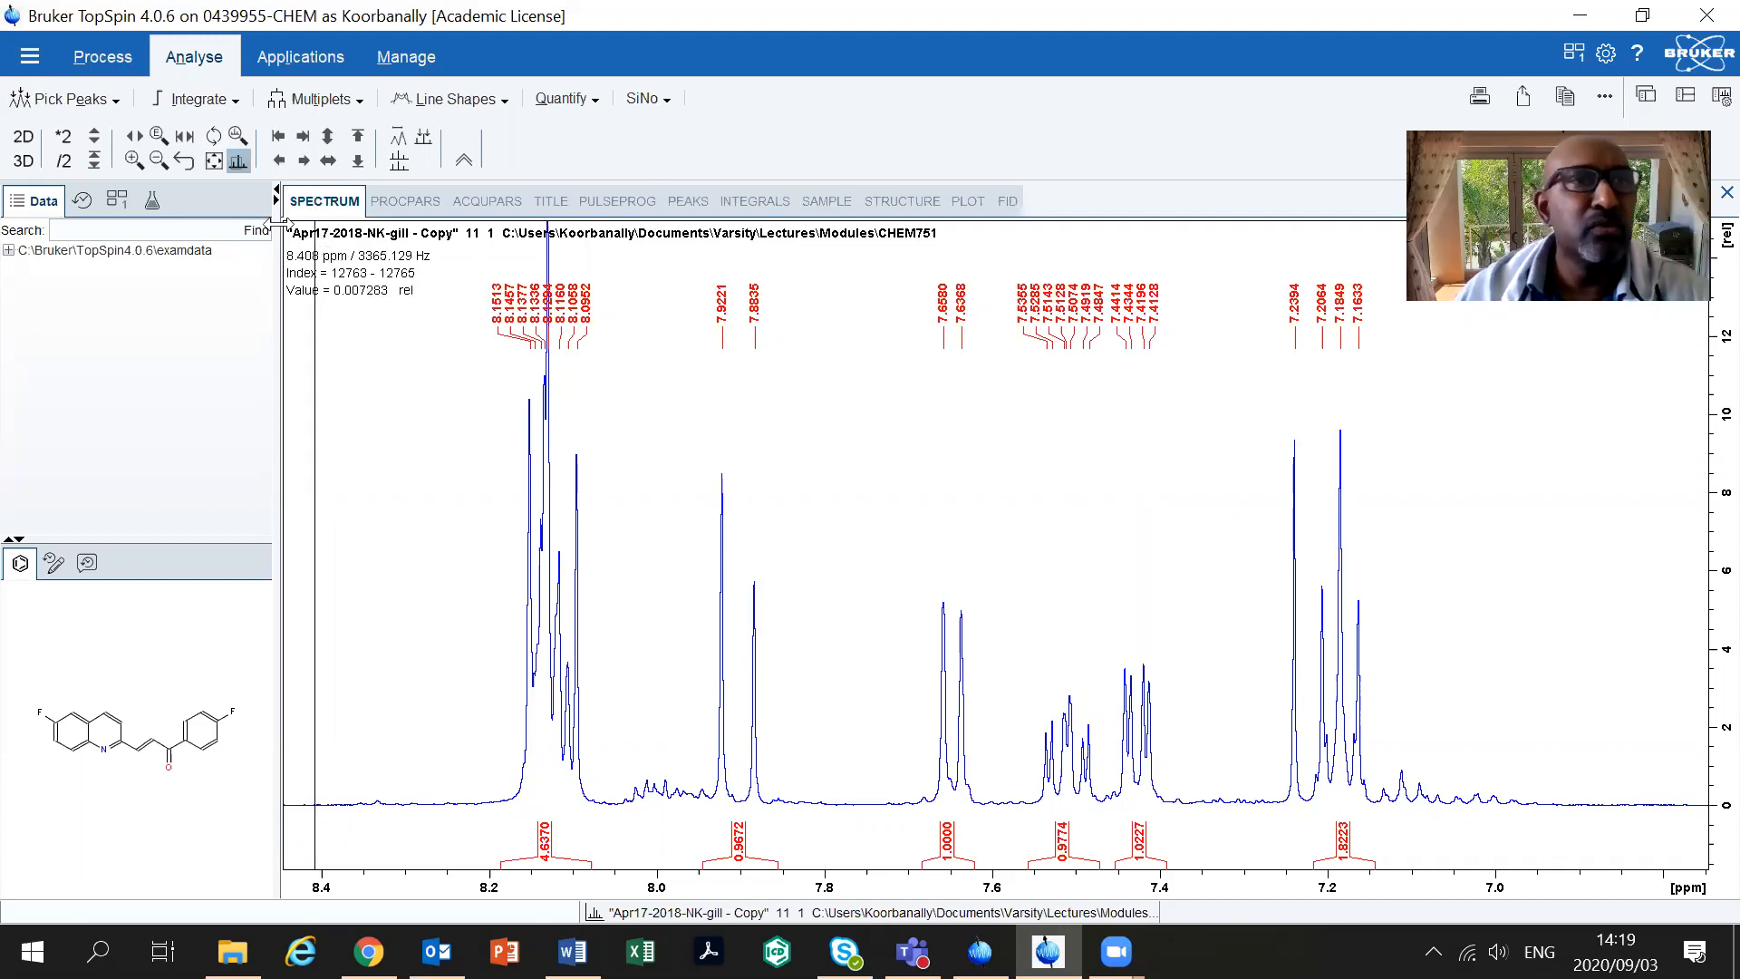
click(96, 62)
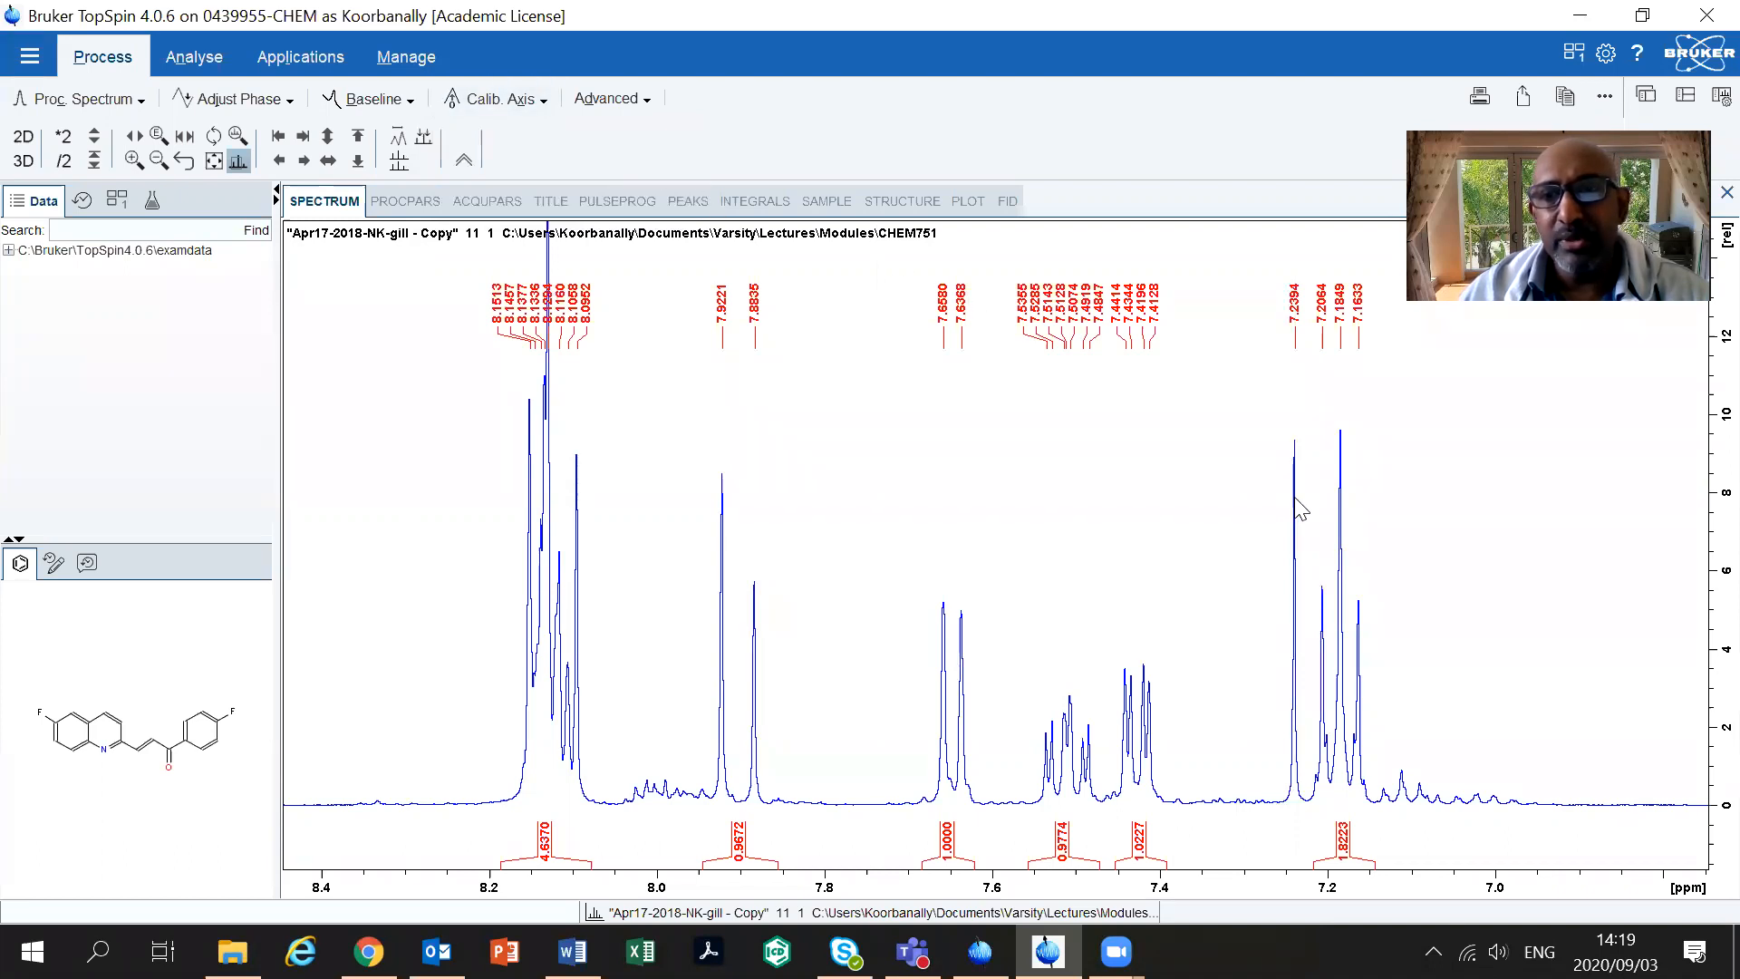
Calibrate the spectrum at the solvent peak near 7.24 ppm, setting the cursor frequency to 7.37 ppm
click(1295, 790)
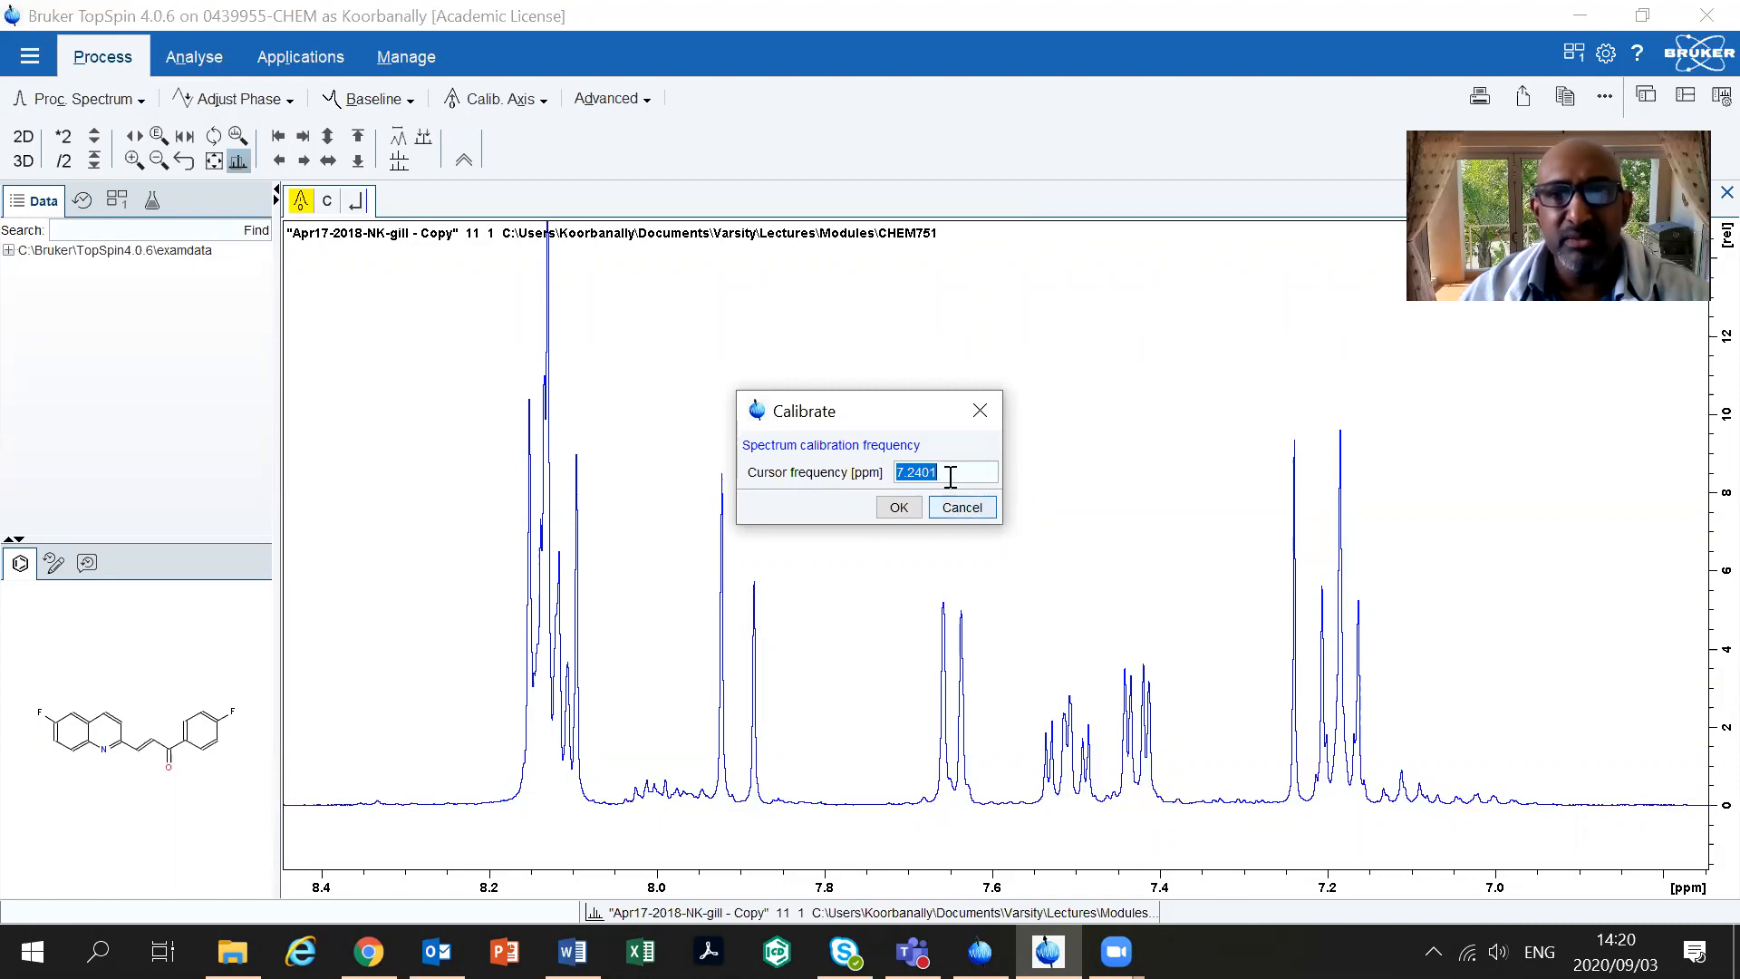
drag(908, 465, 979, 478)
text(37)
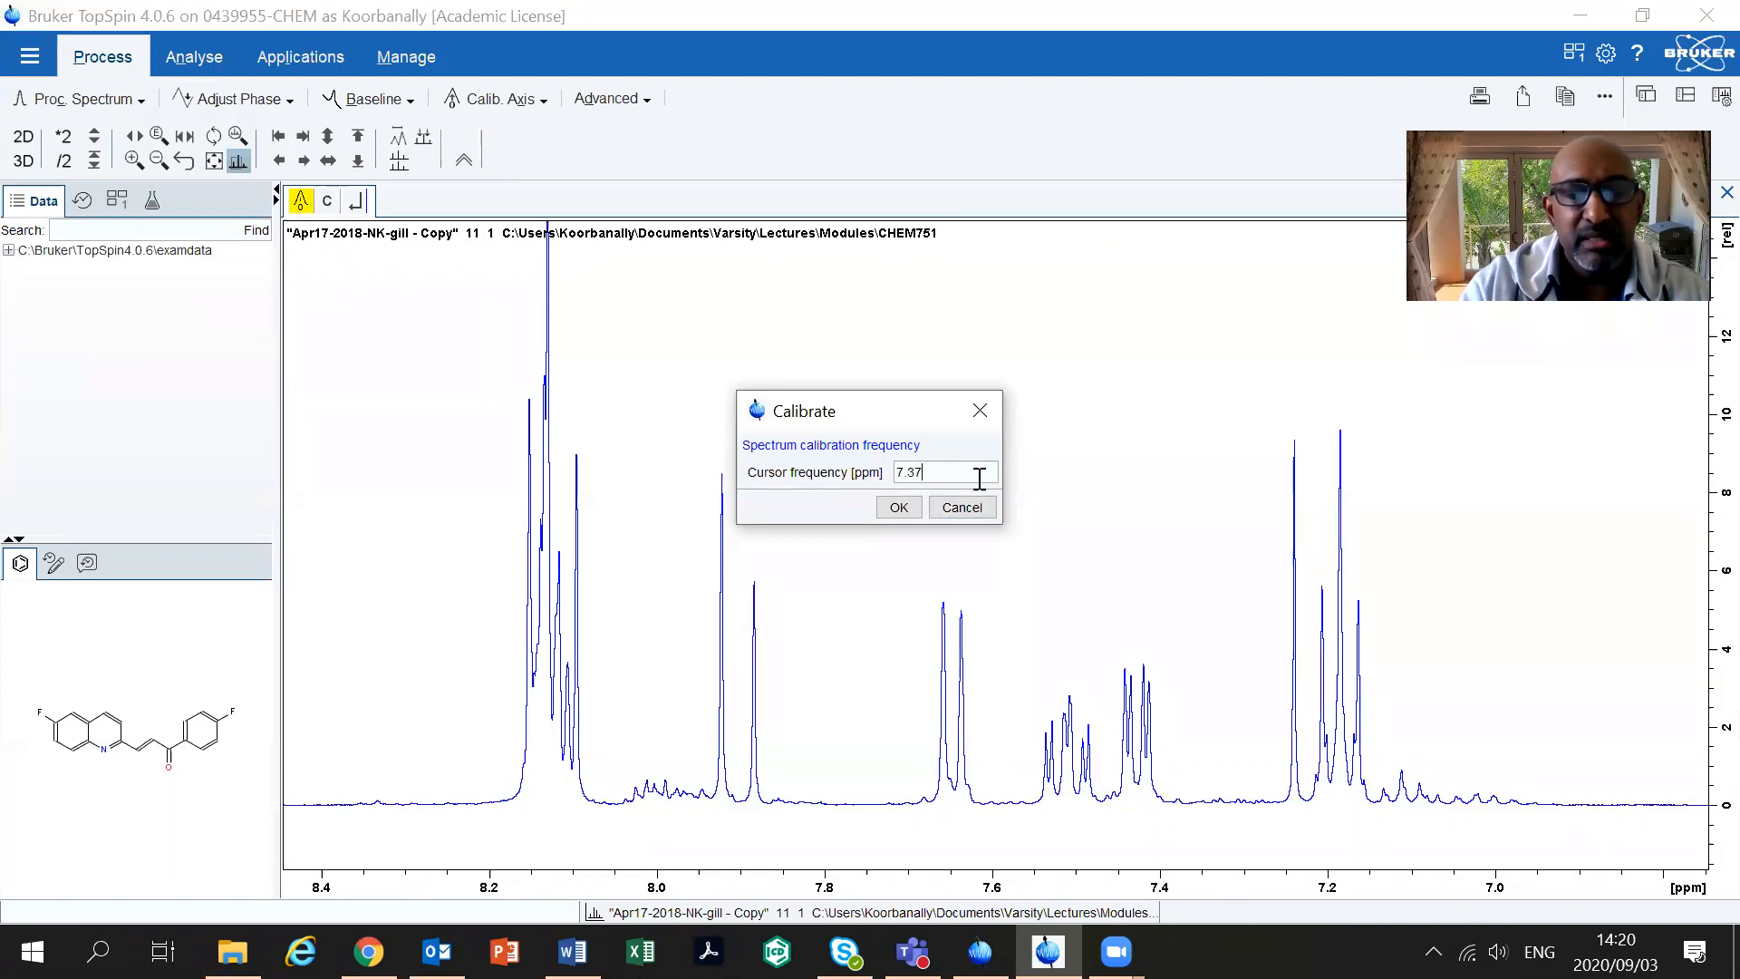
key(Return)
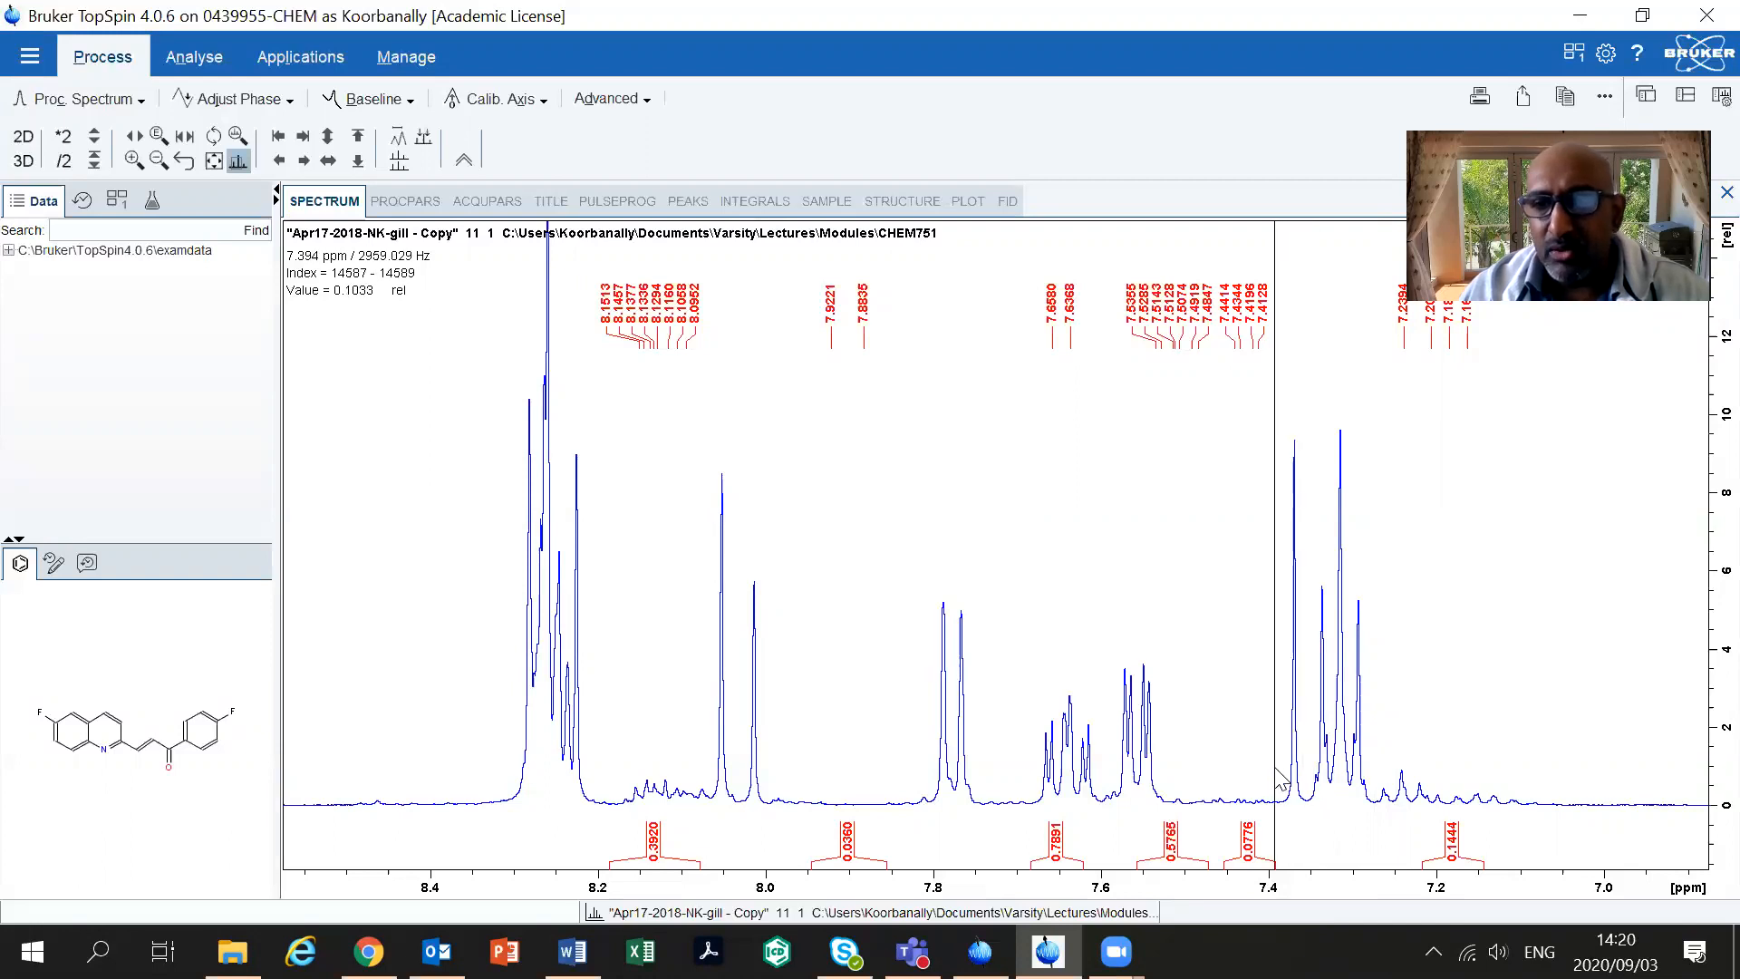
Inspect the calibrated solvent peak at 7.37 ppm up close, and return to a wider view of its neighbouring peaks
drag(1280, 781, 1313, 787)
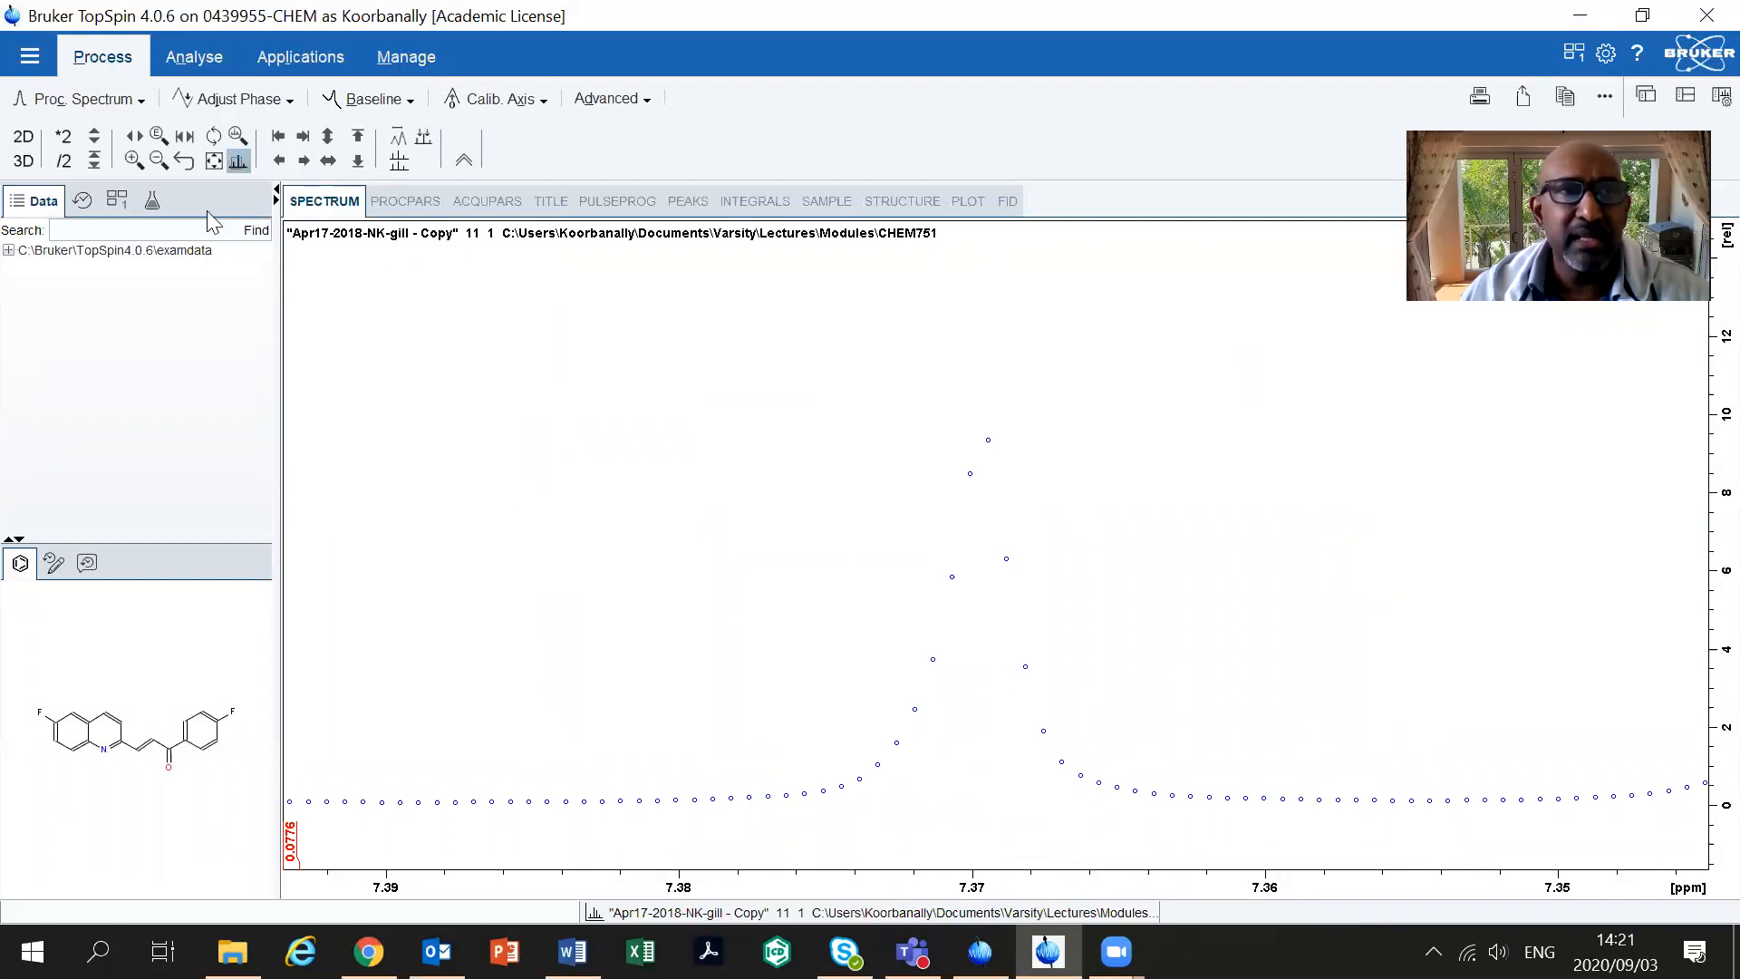
click(157, 162)
click(157, 162)
click(158, 162)
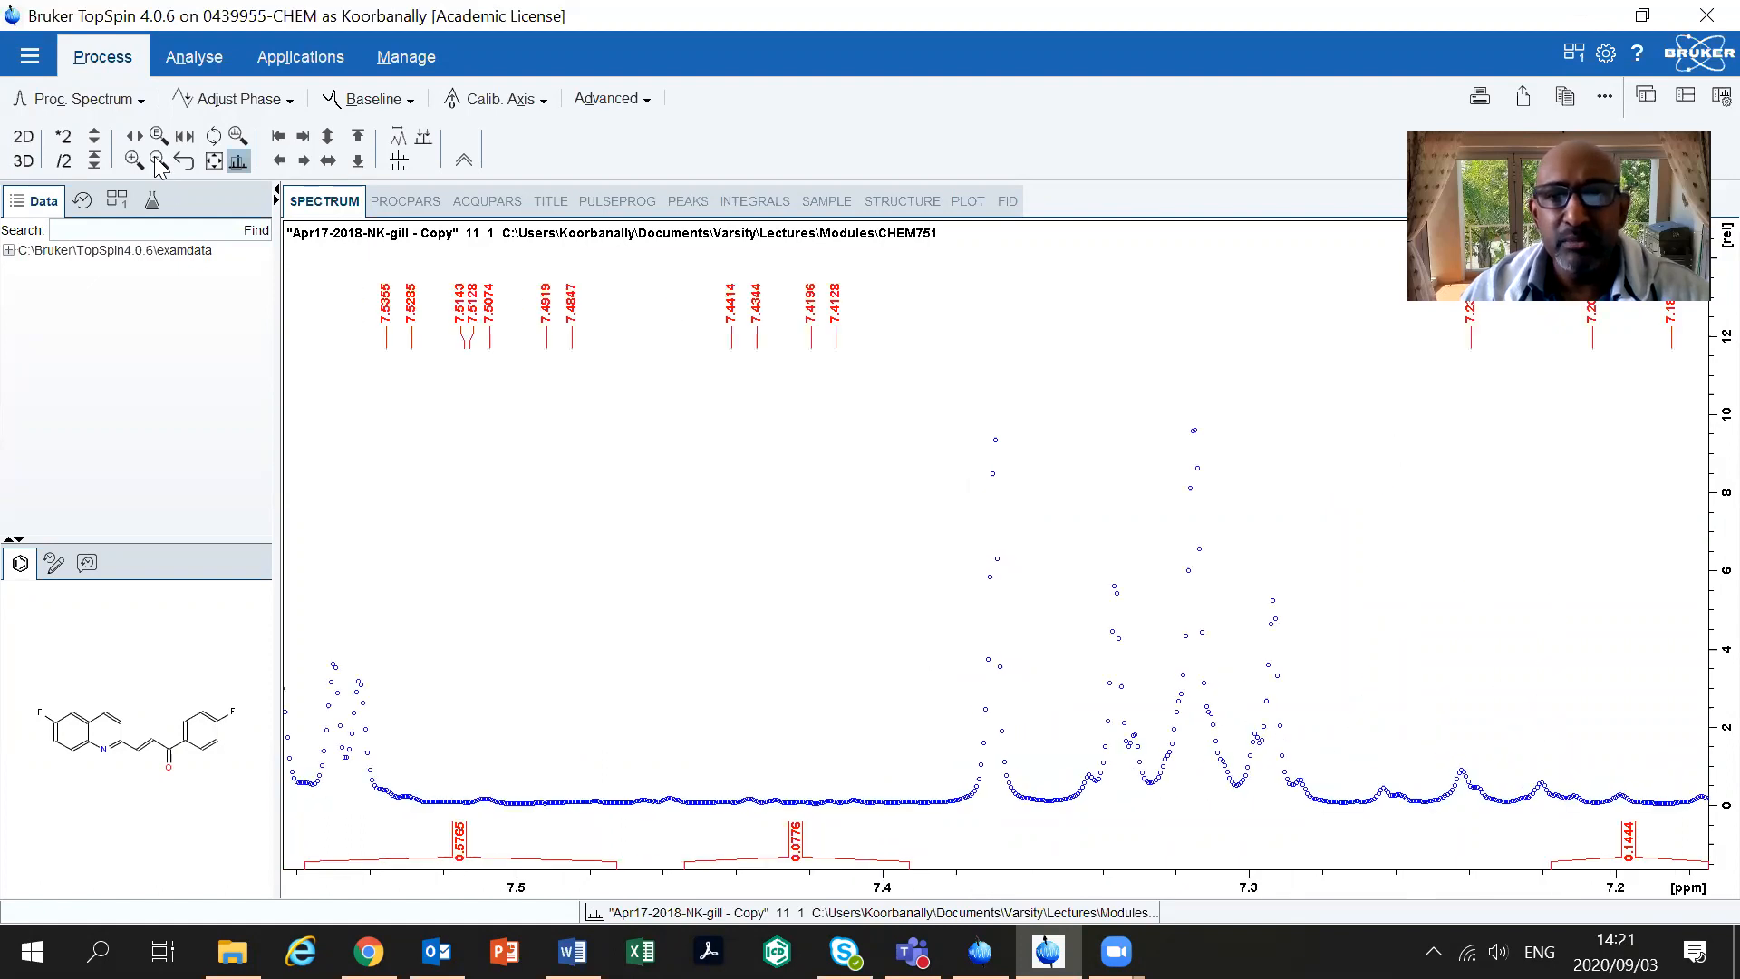
Calibrate the spectrum at the solvent peak near 7.37 ppm, setting the cursor frequency to 7.24 ppm
click(158, 161)
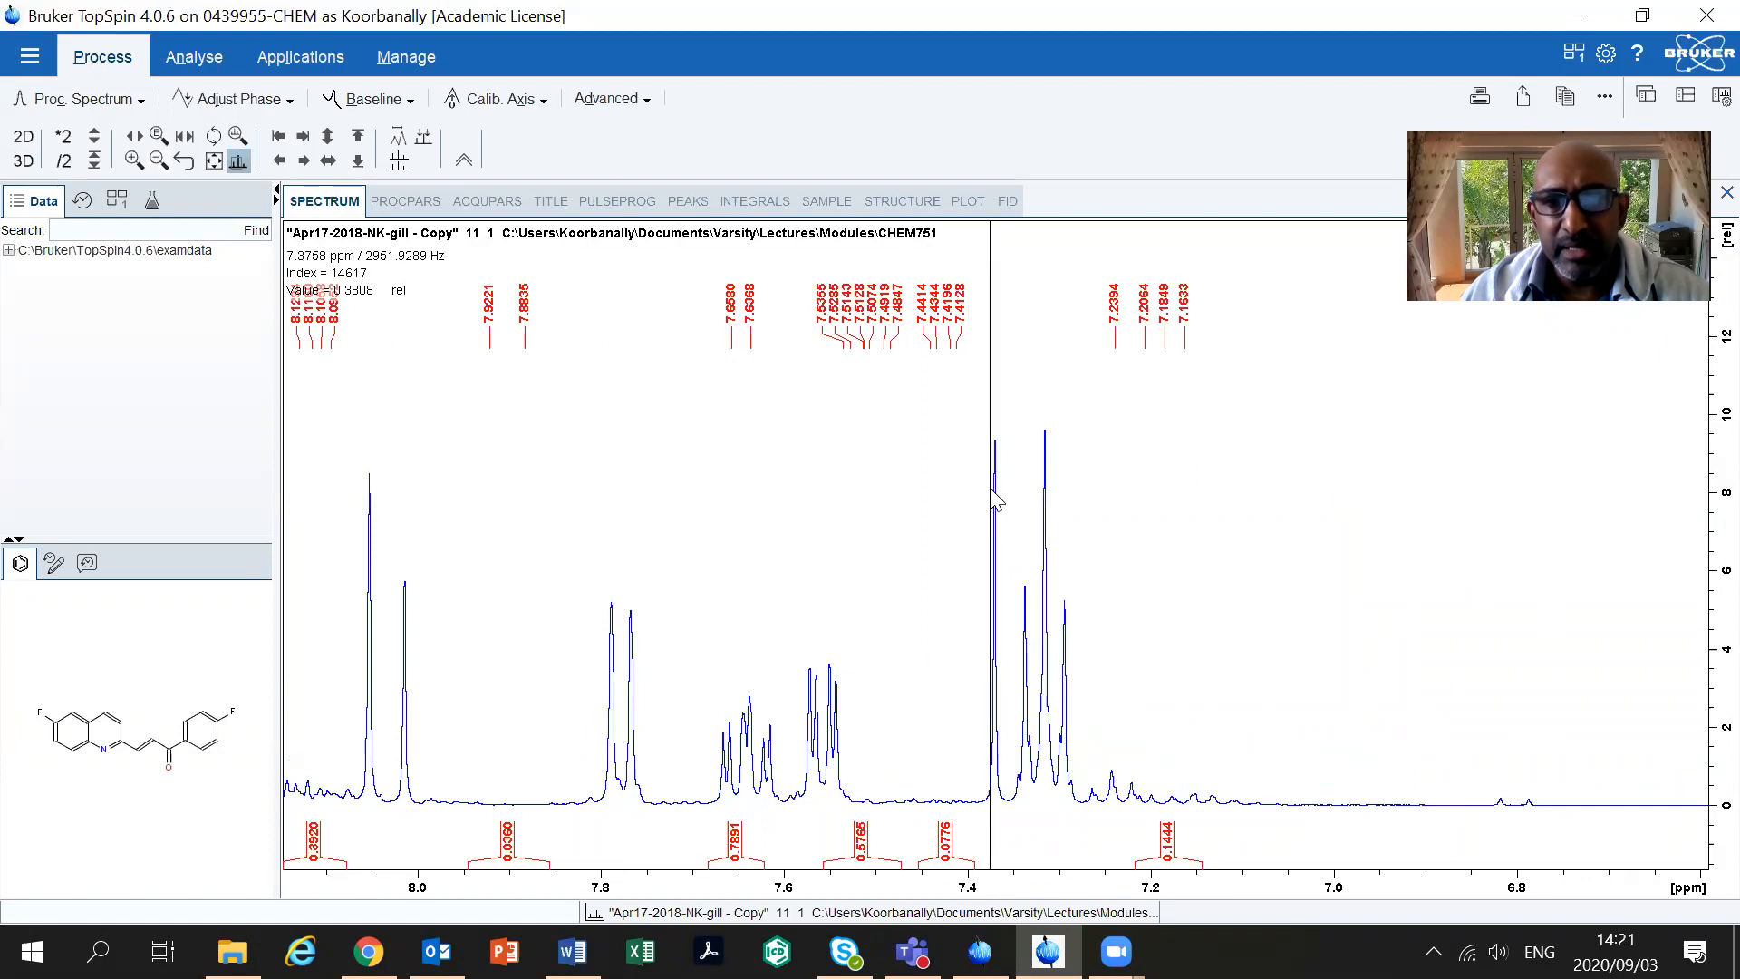
drag(968, 498, 1026, 530)
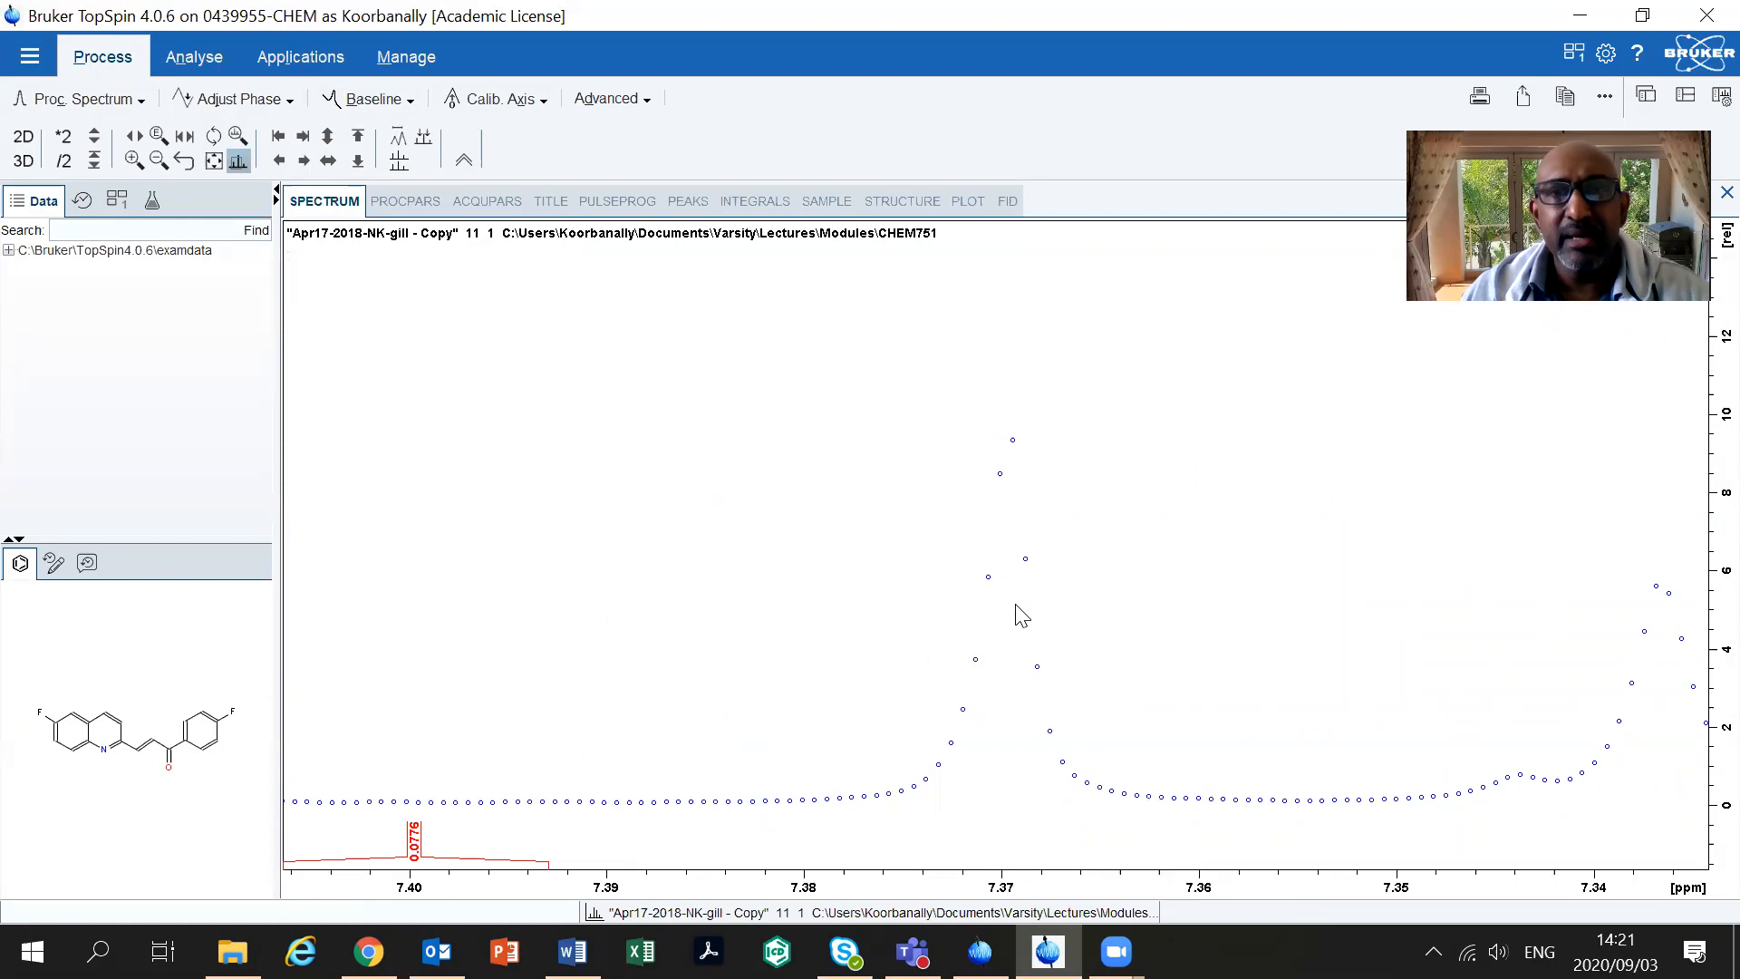
click(836, 508)
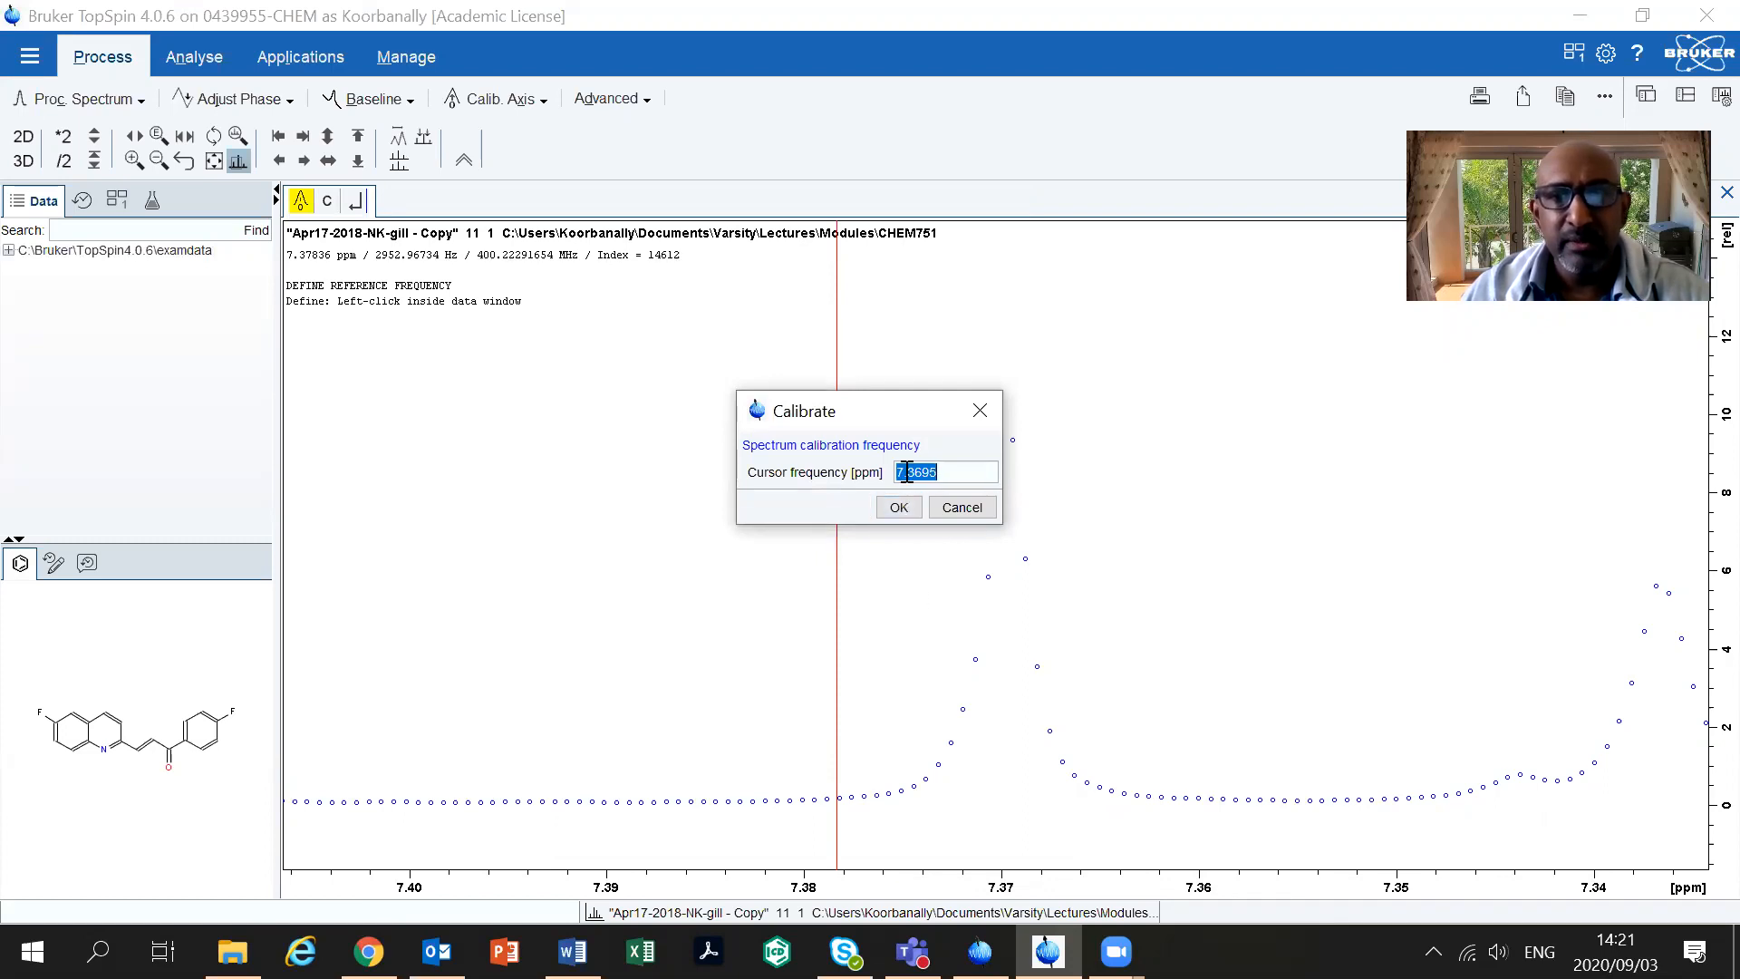
drag(907, 470, 939, 468)
text(24)
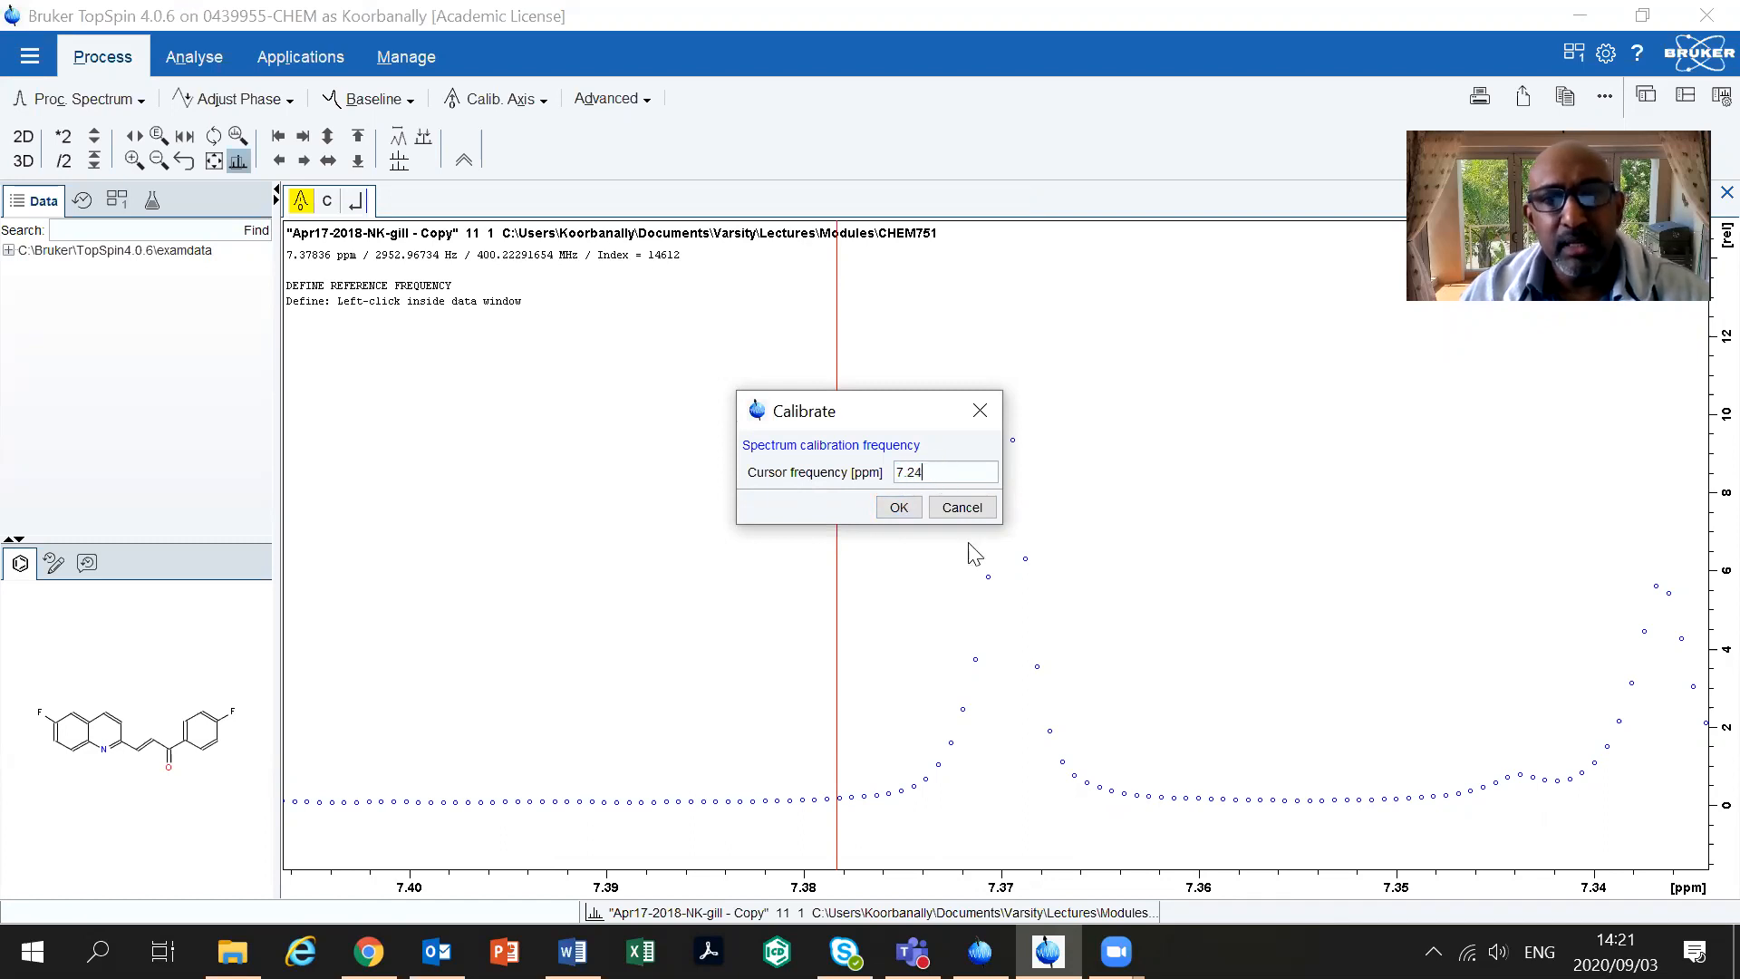
click(899, 519)
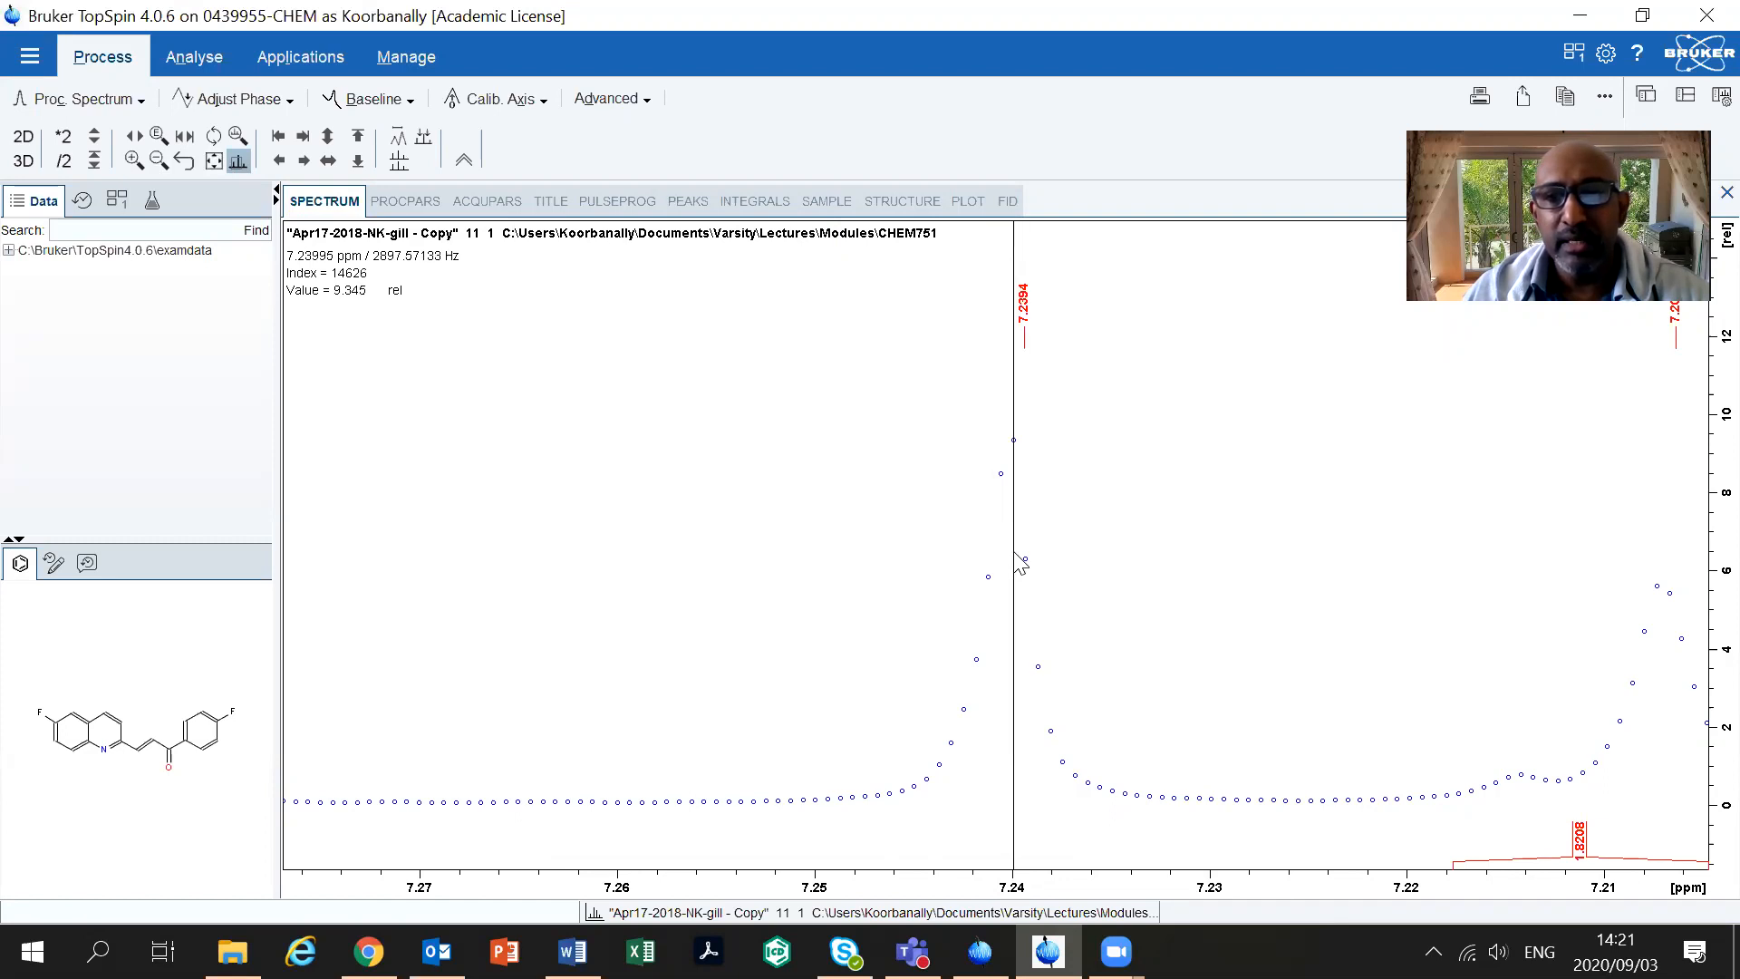
Expand the aromatic region from about 8.37 to 6.93 ppm and raise the baseline above the integral labels
click(214, 163)
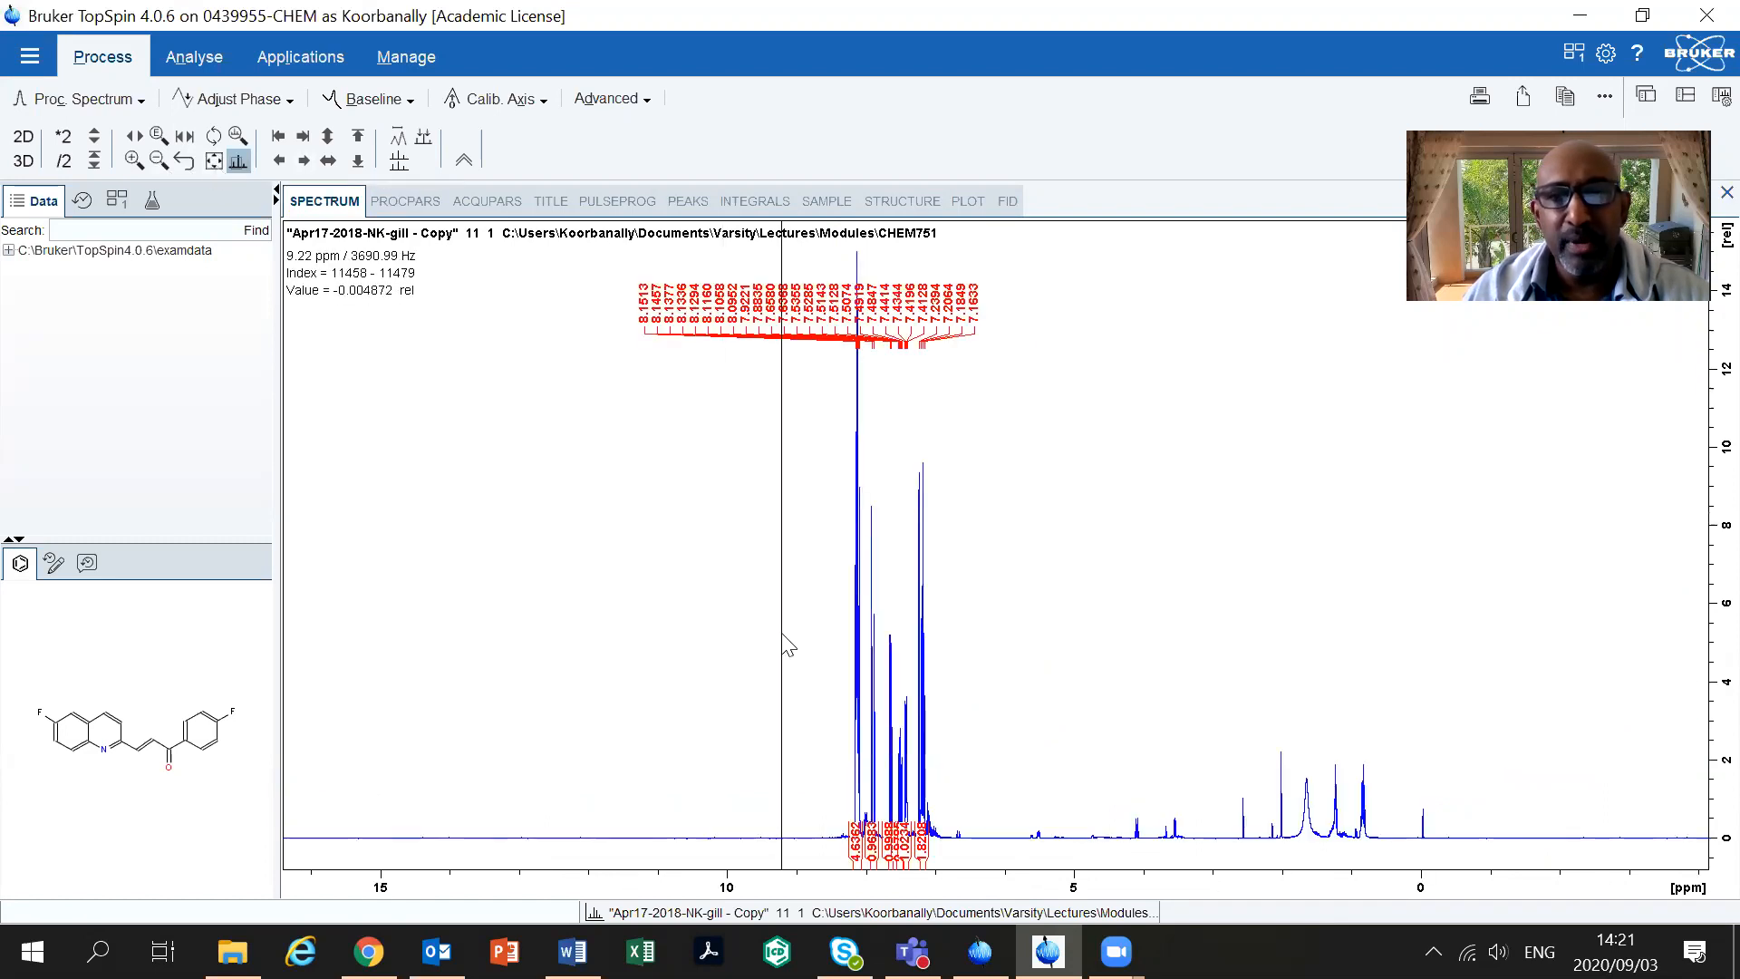
drag(992, 660, 984, 661)
drag(661, 614, 1305, 684)
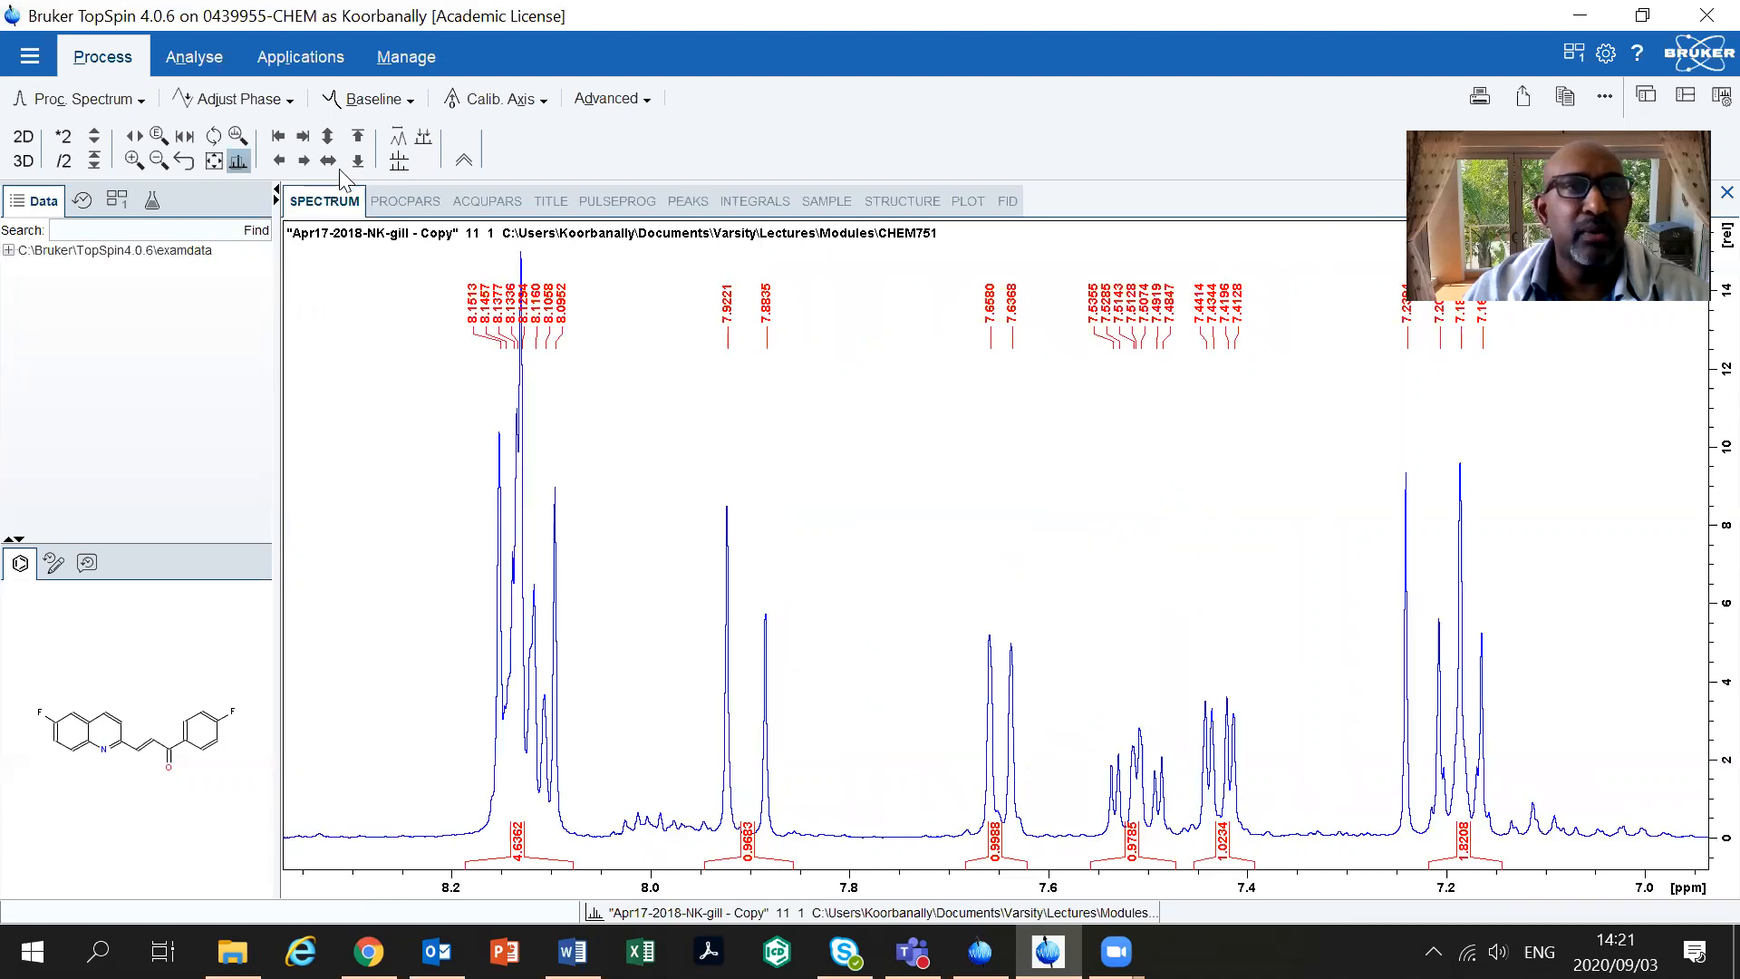
click(329, 136)
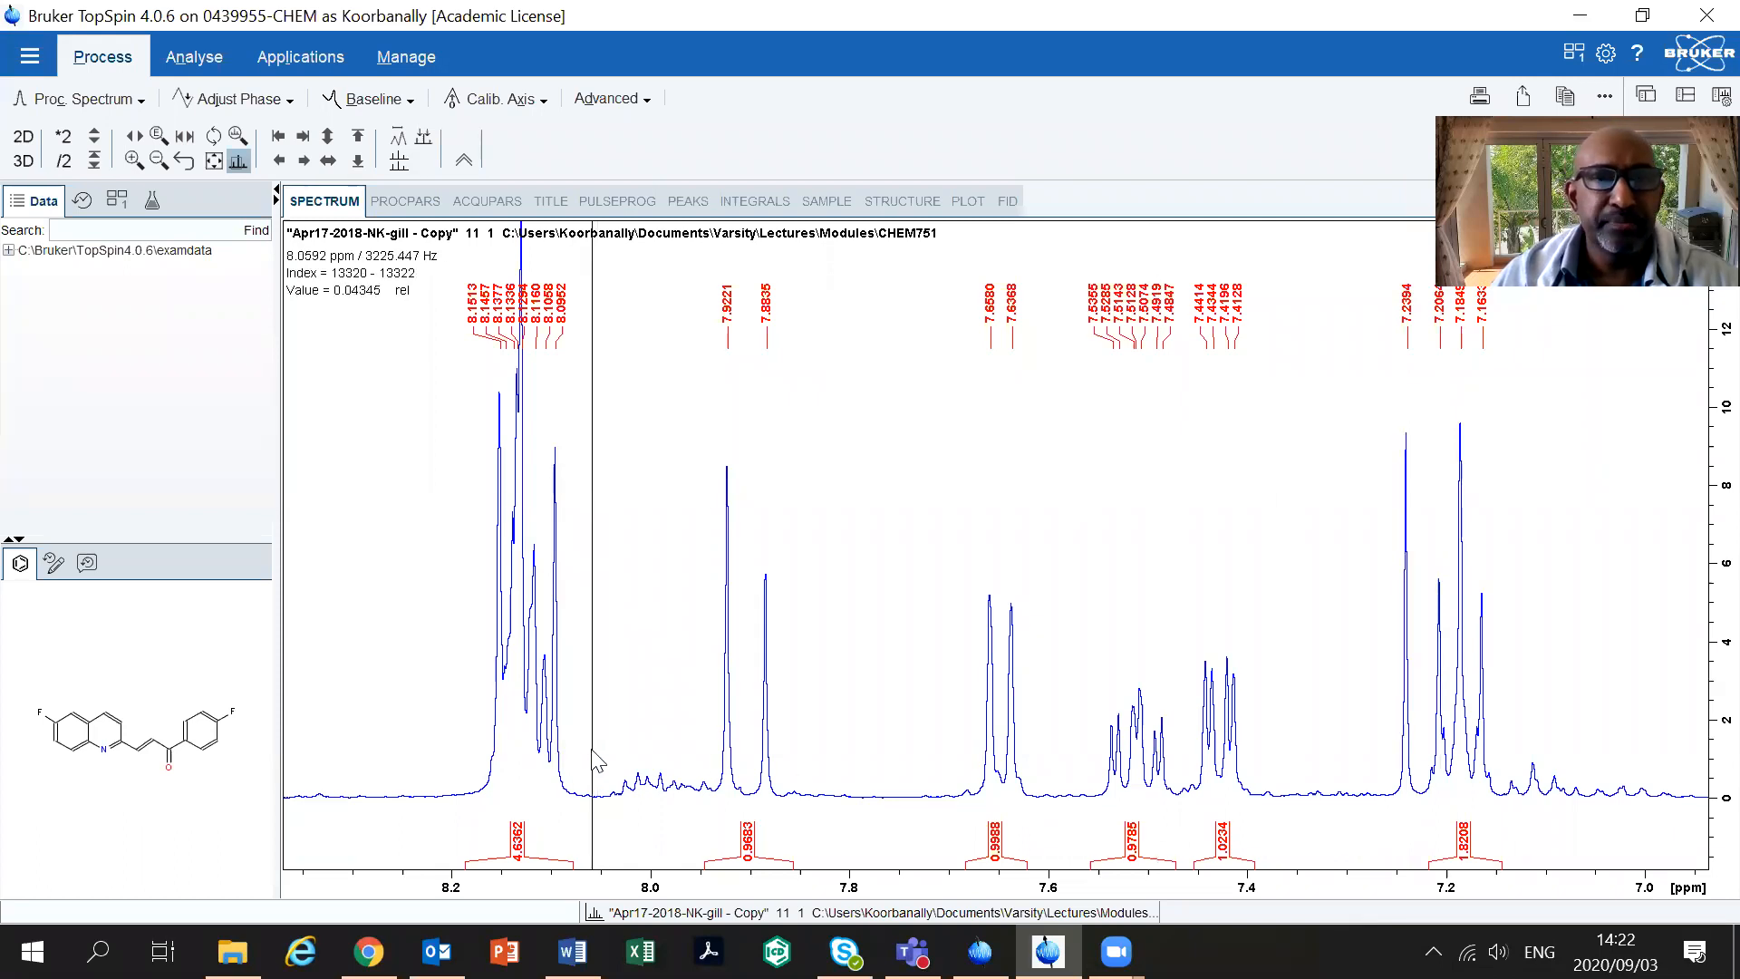
Start manual peak picking and delete all existing peak labels from the spectrum
click(182, 57)
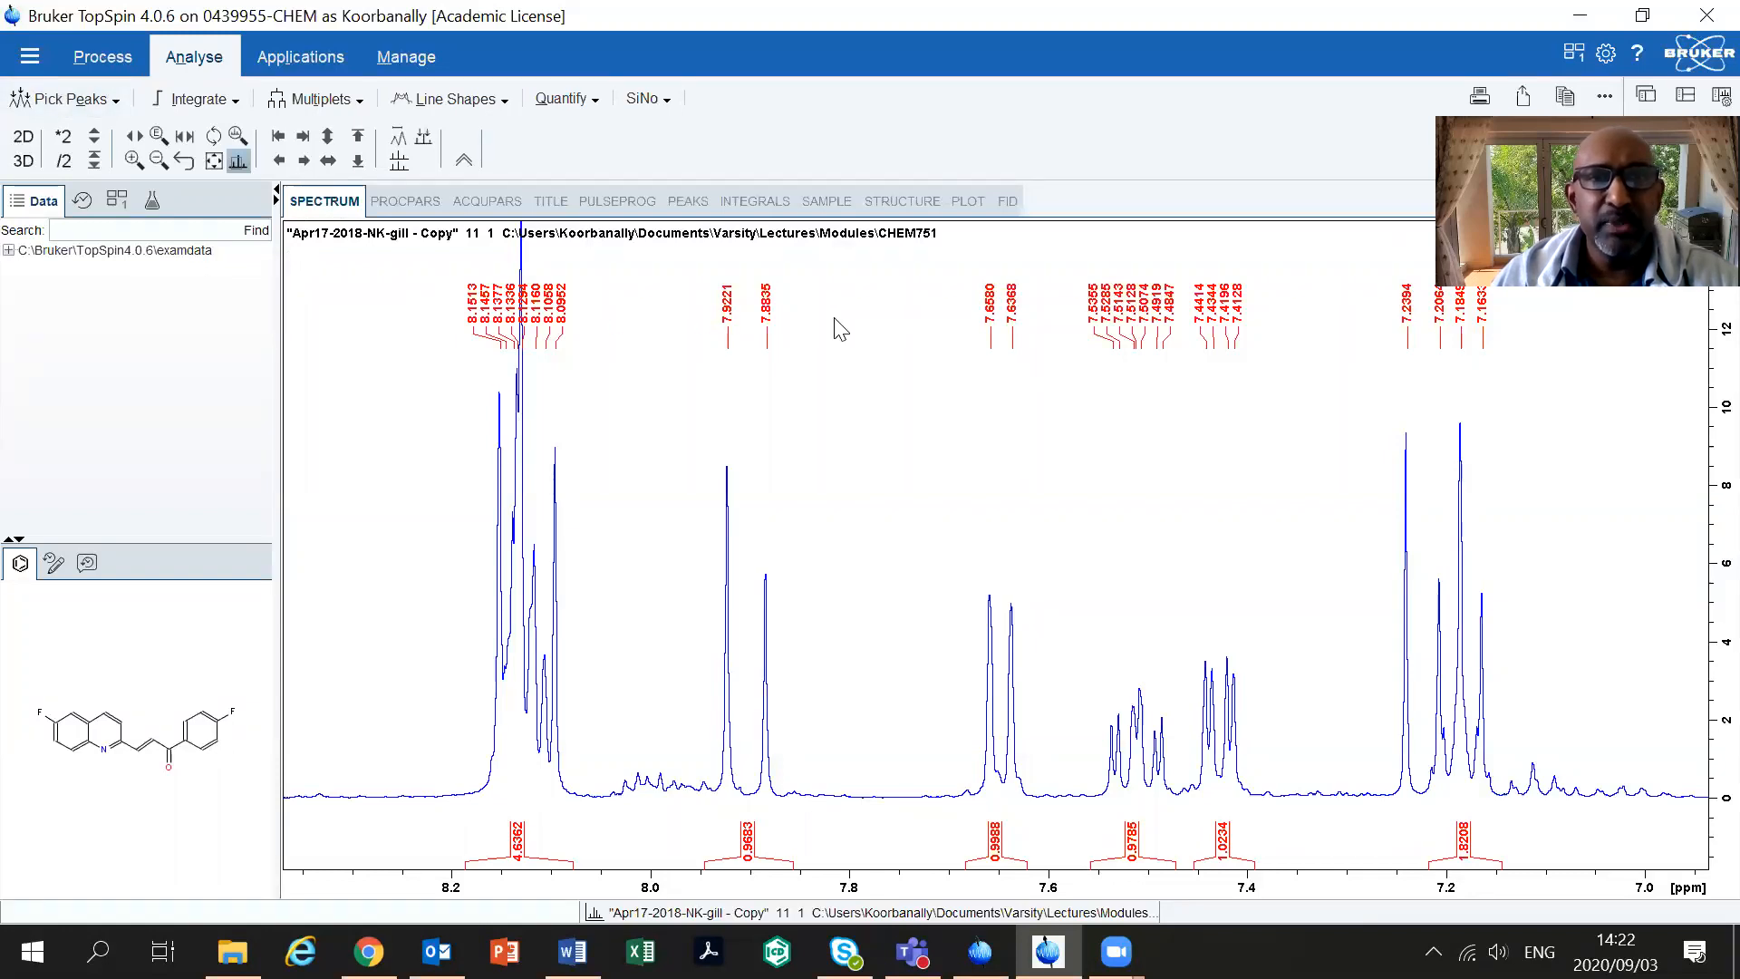
click(71, 101)
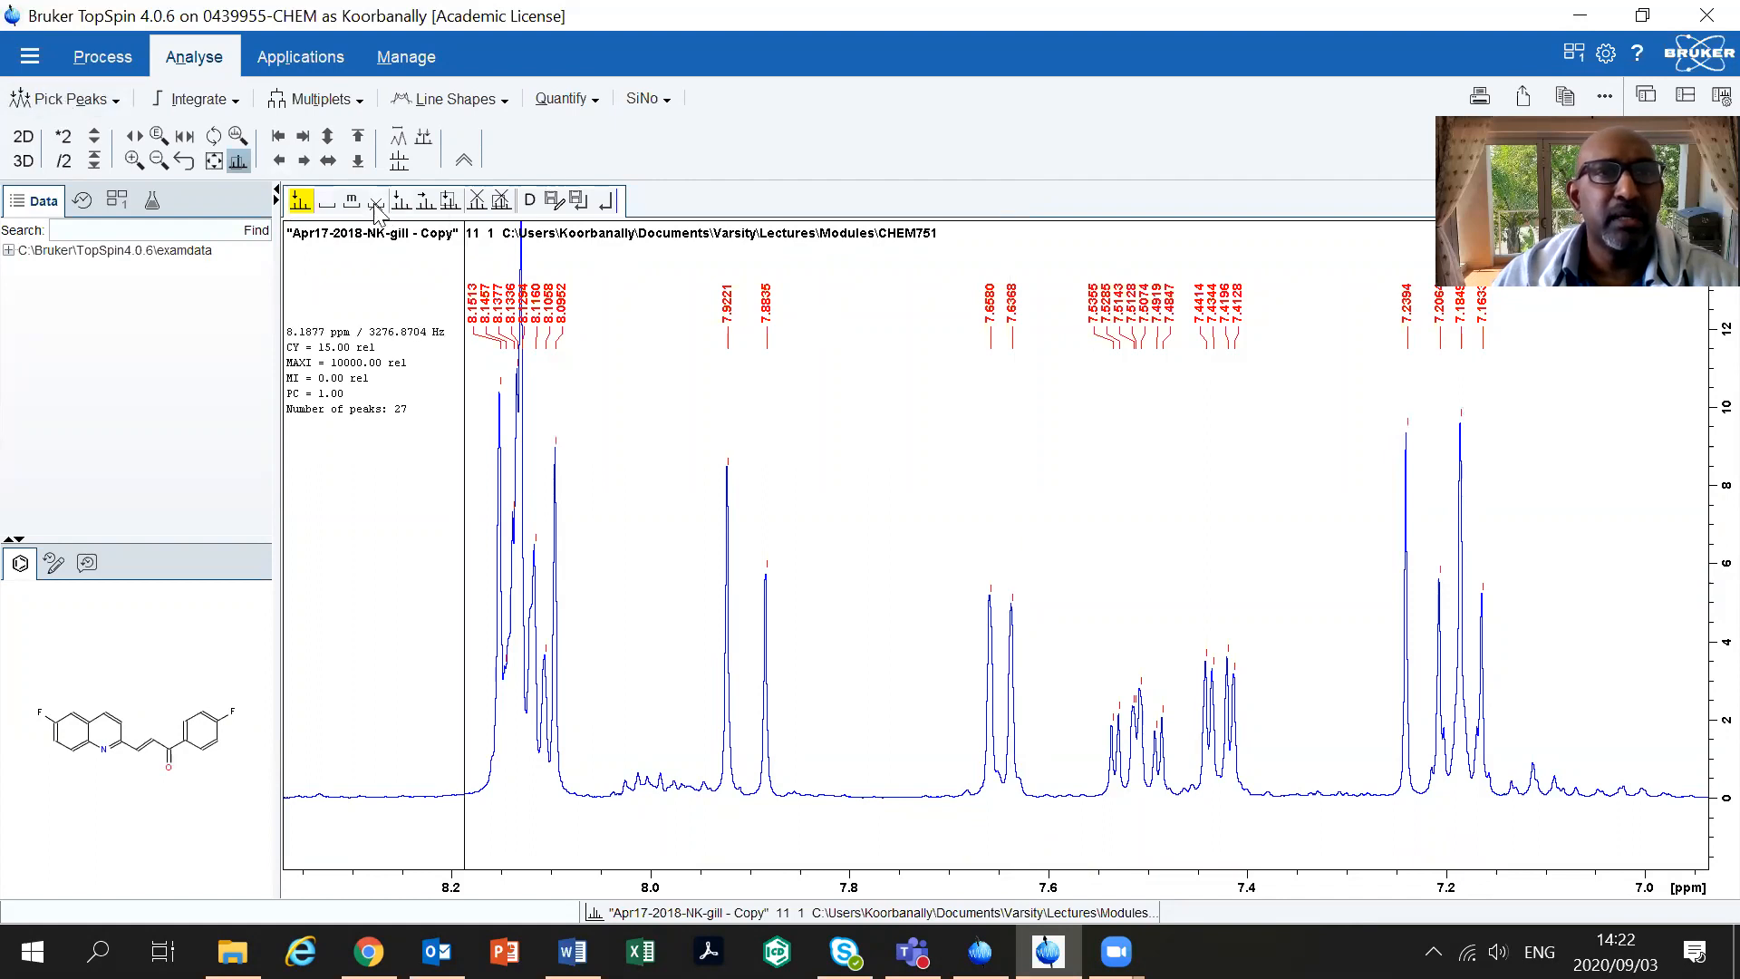
click(327, 203)
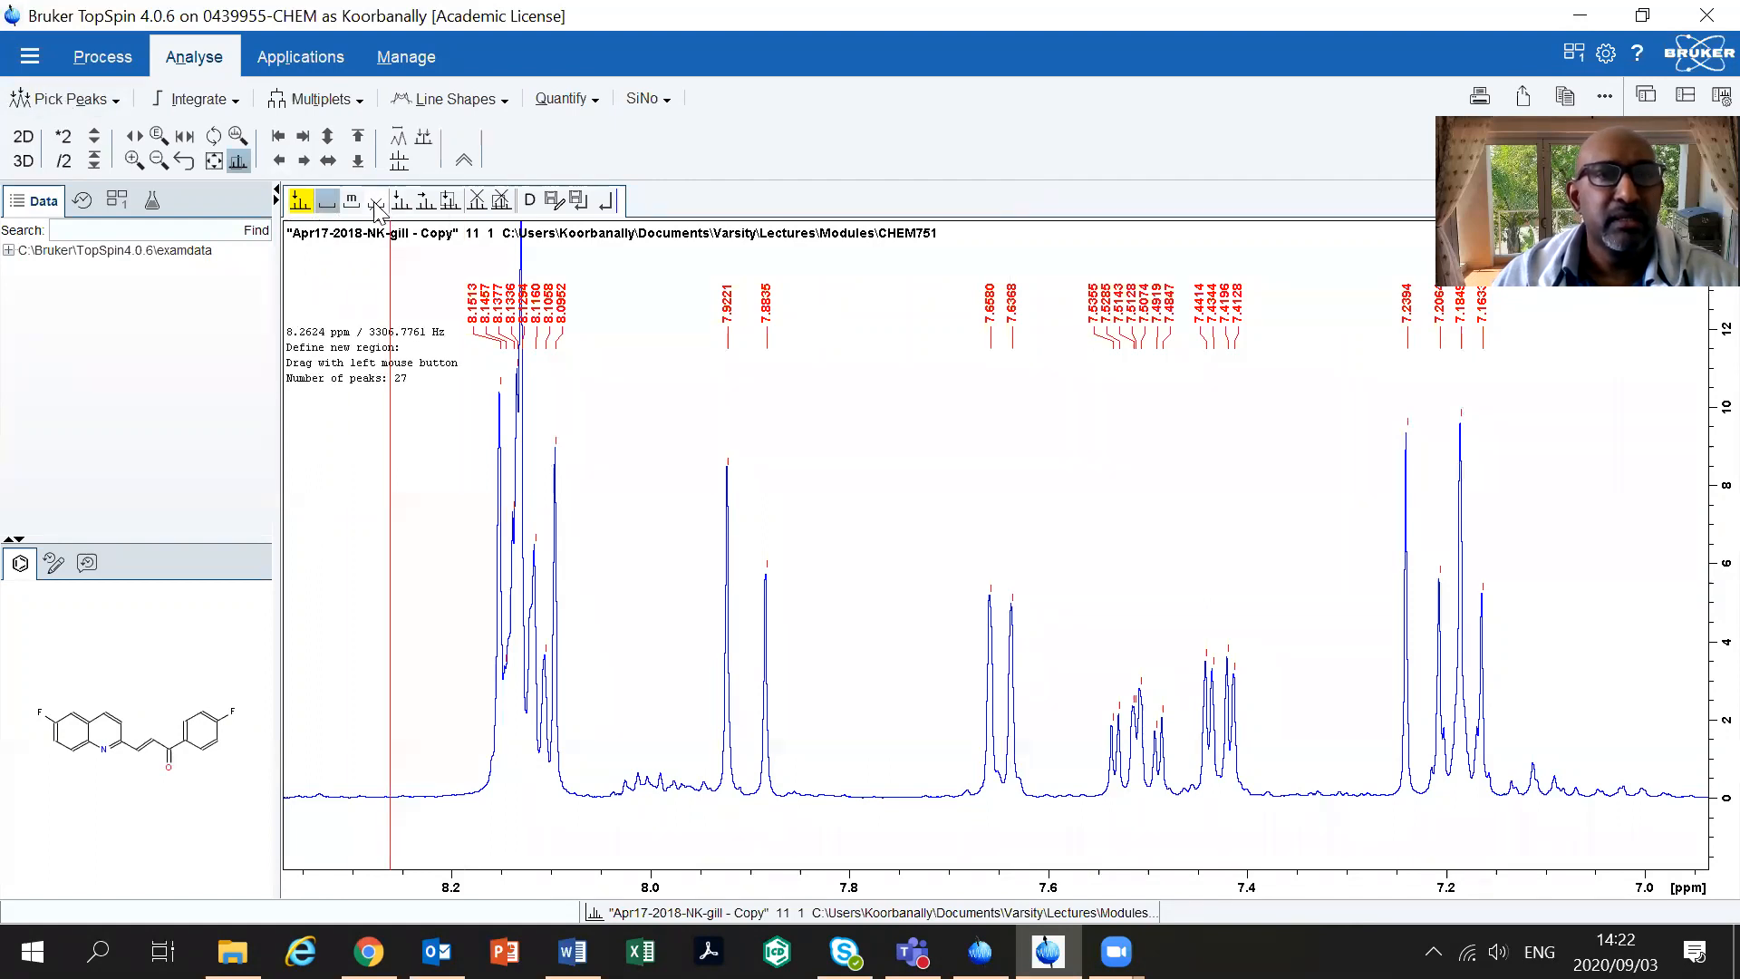
click(376, 201)
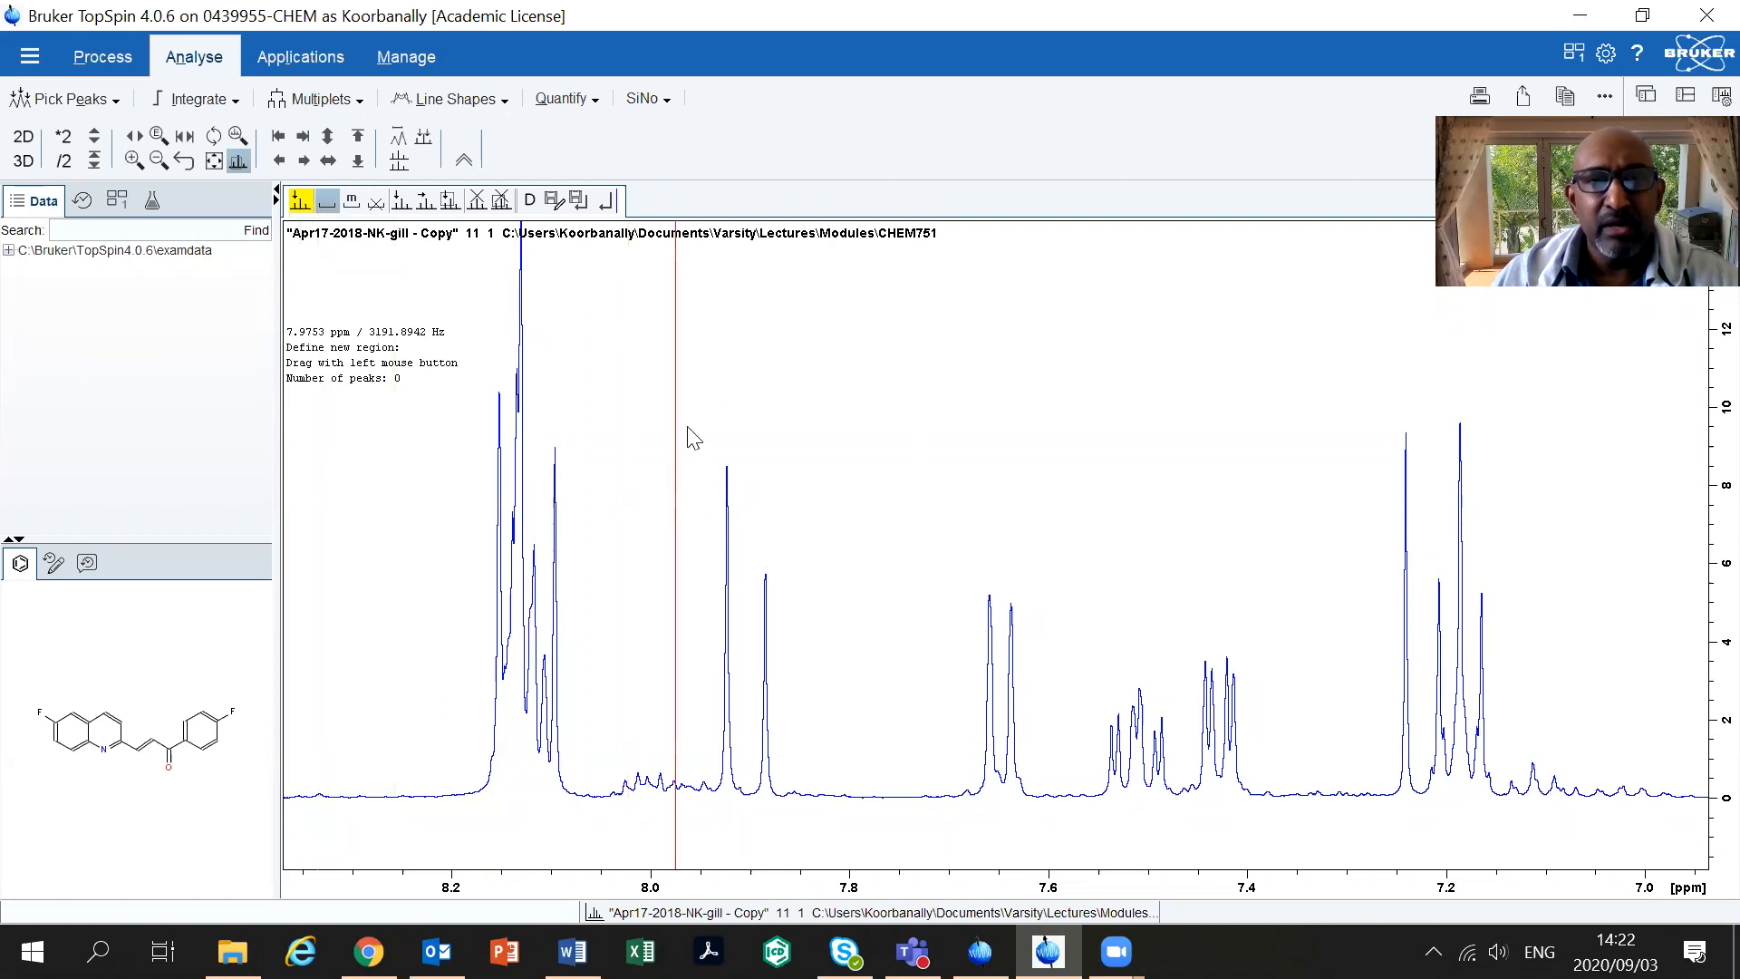
Pick the peaks region by region for the signals near 7.90, 7.65, 7.51, 7.43, 7.24 and 7.19 ppm
drag(692, 423, 753, 520)
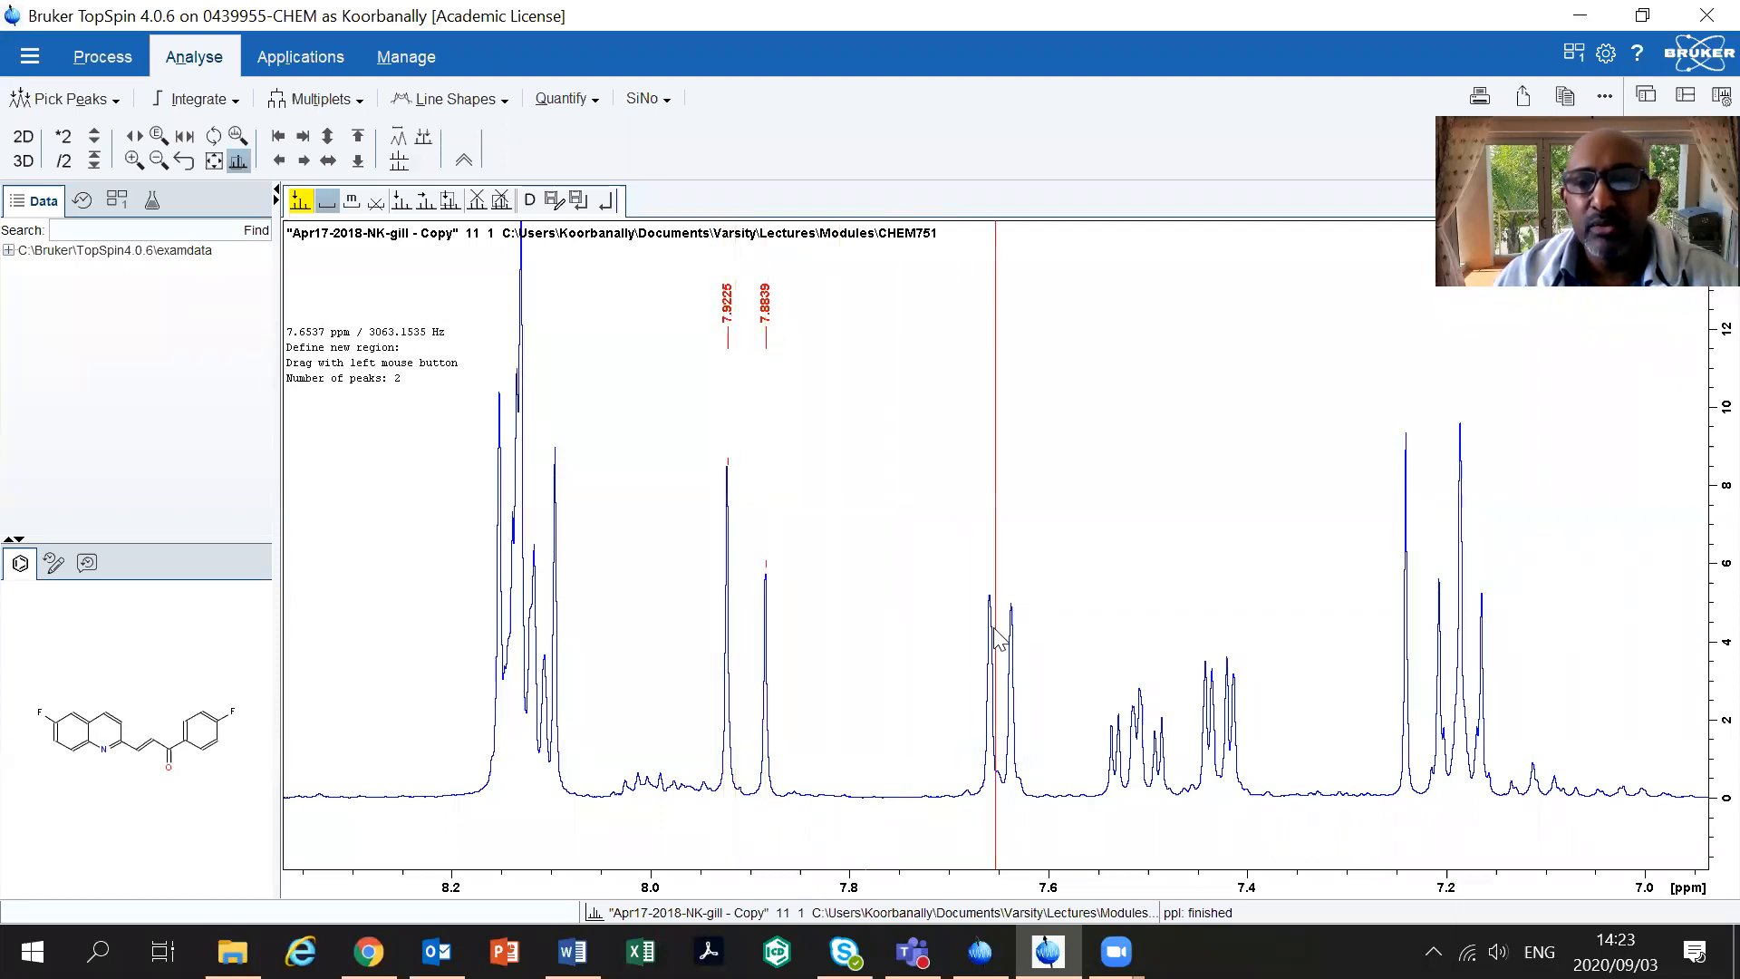
drag(972, 557, 1042, 719)
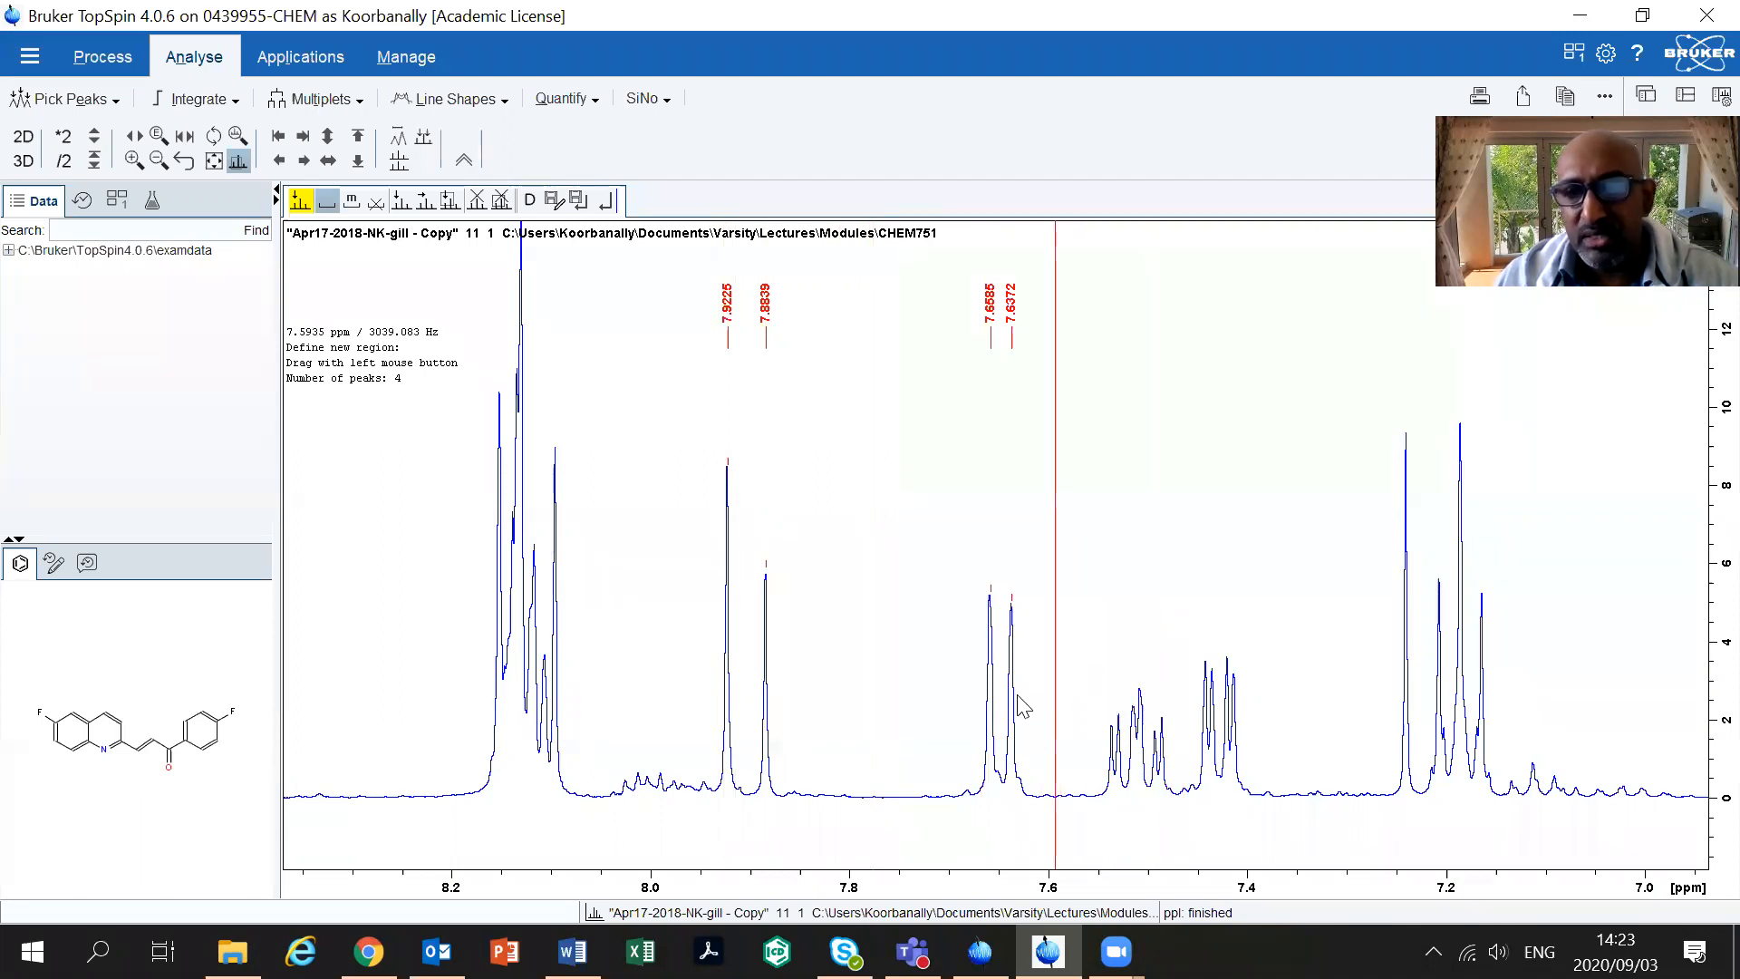
drag(1076, 663, 1171, 761)
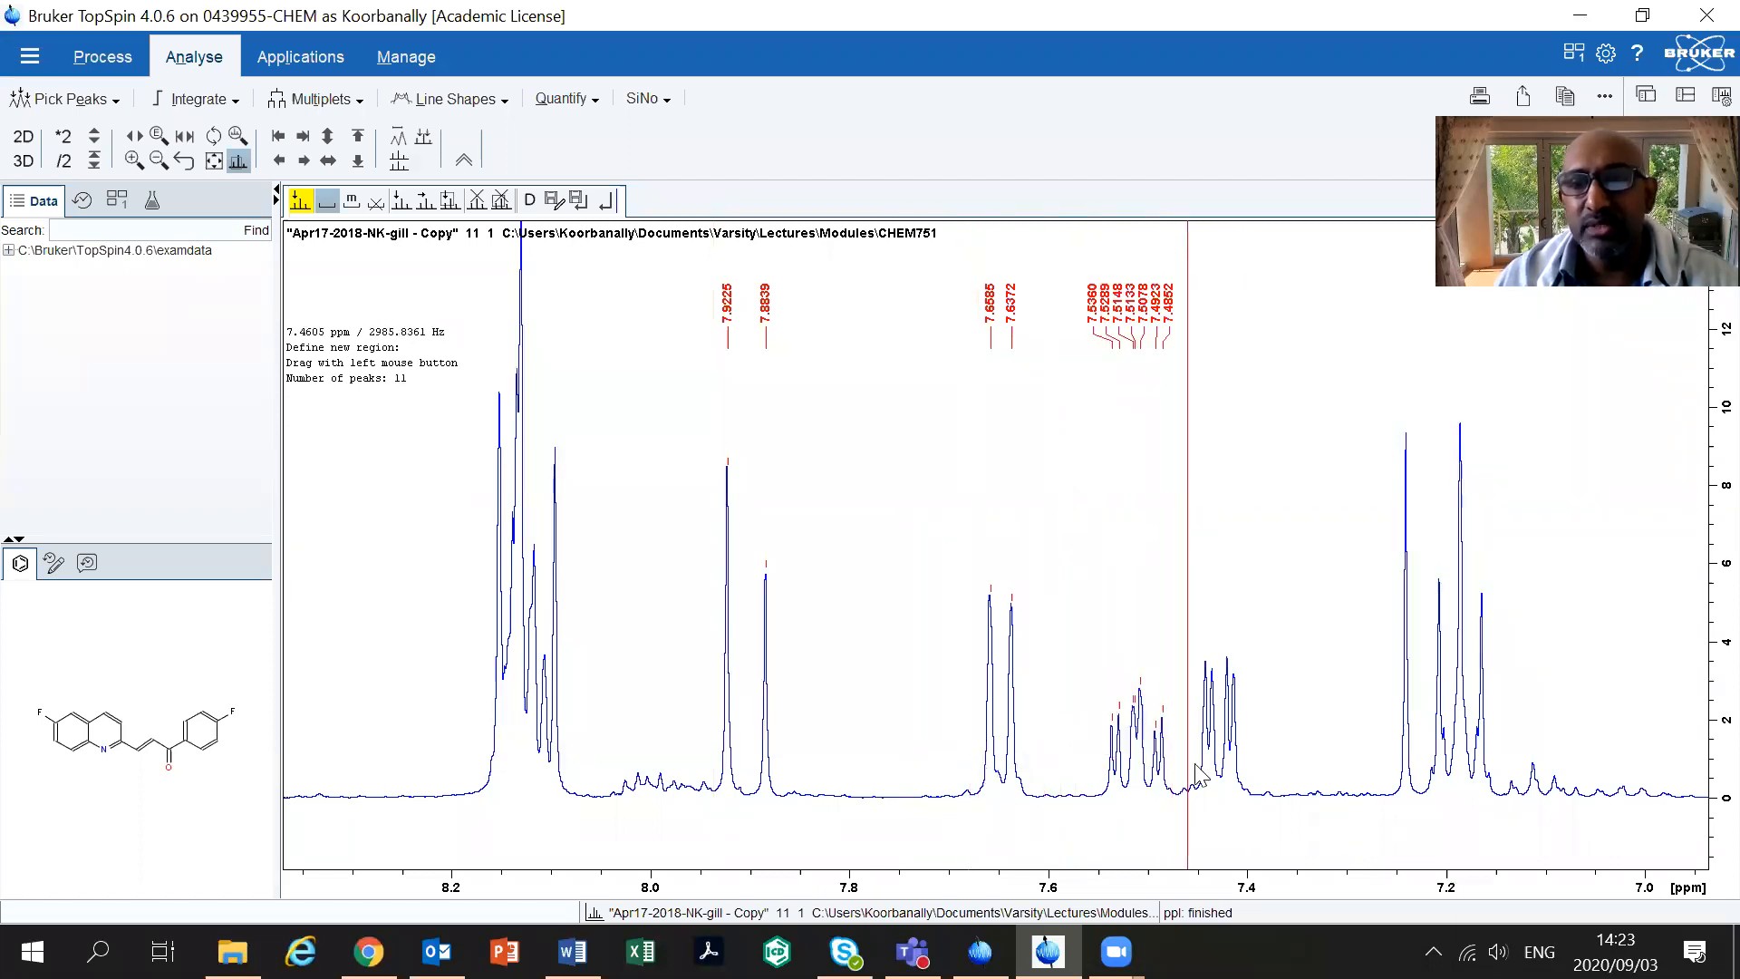
drag(1191, 632, 1264, 710)
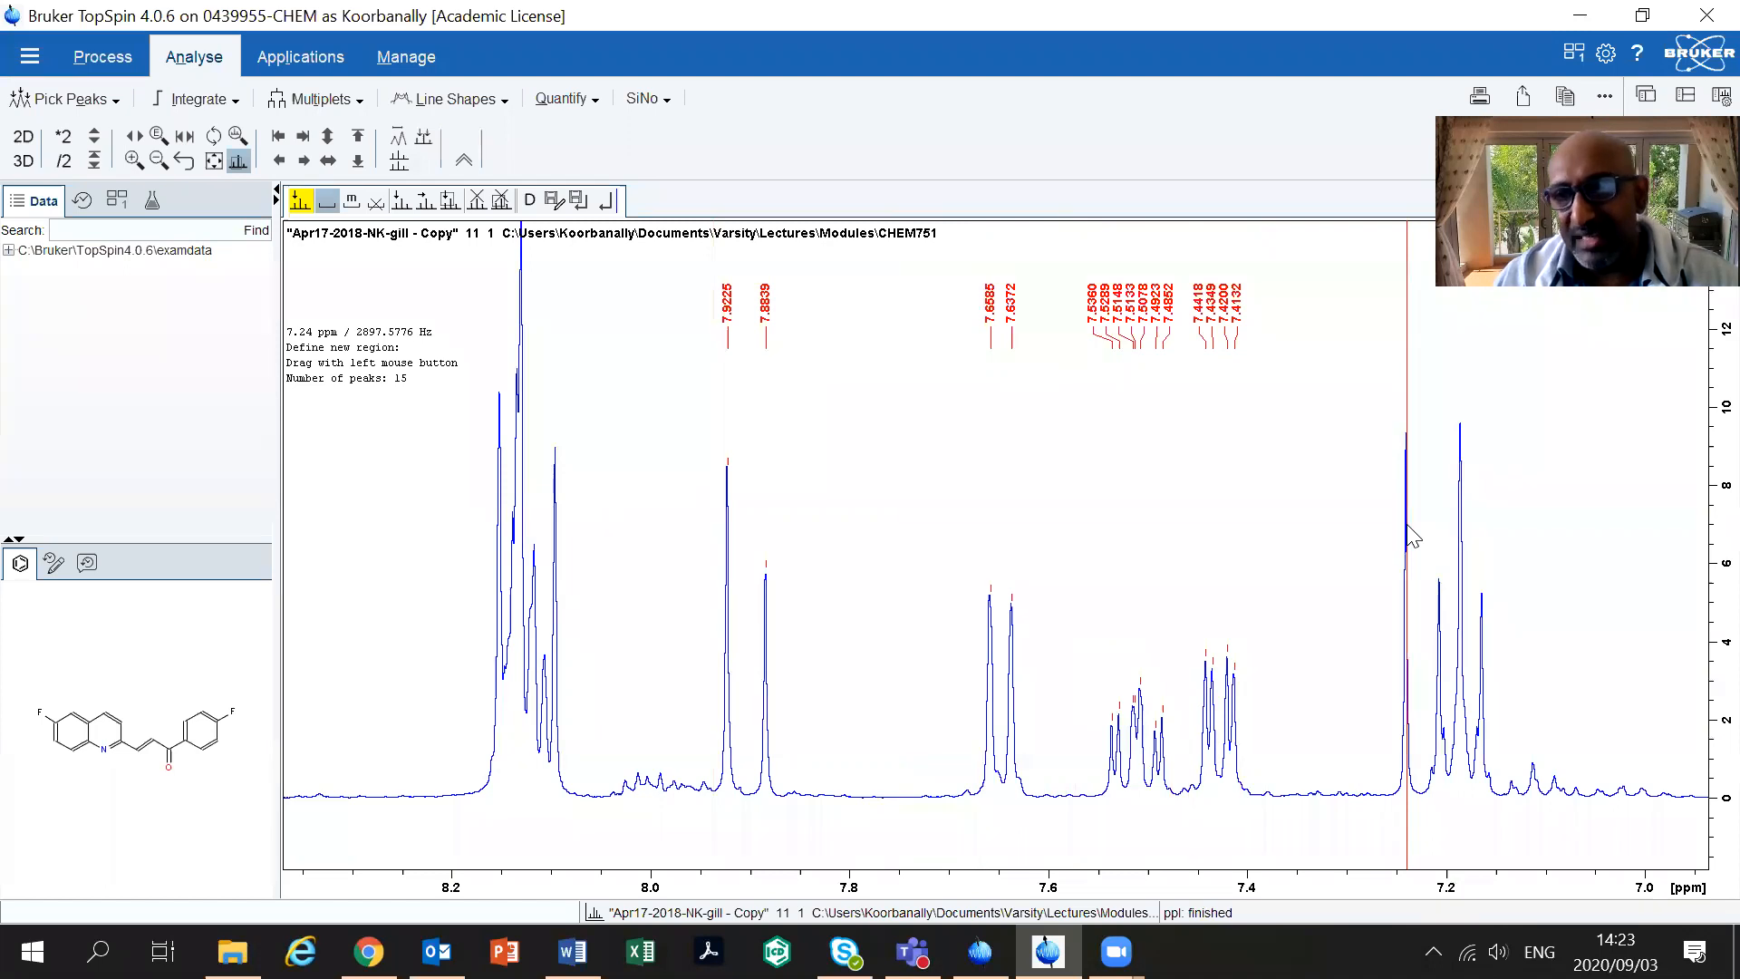
drag(1391, 397, 1416, 509)
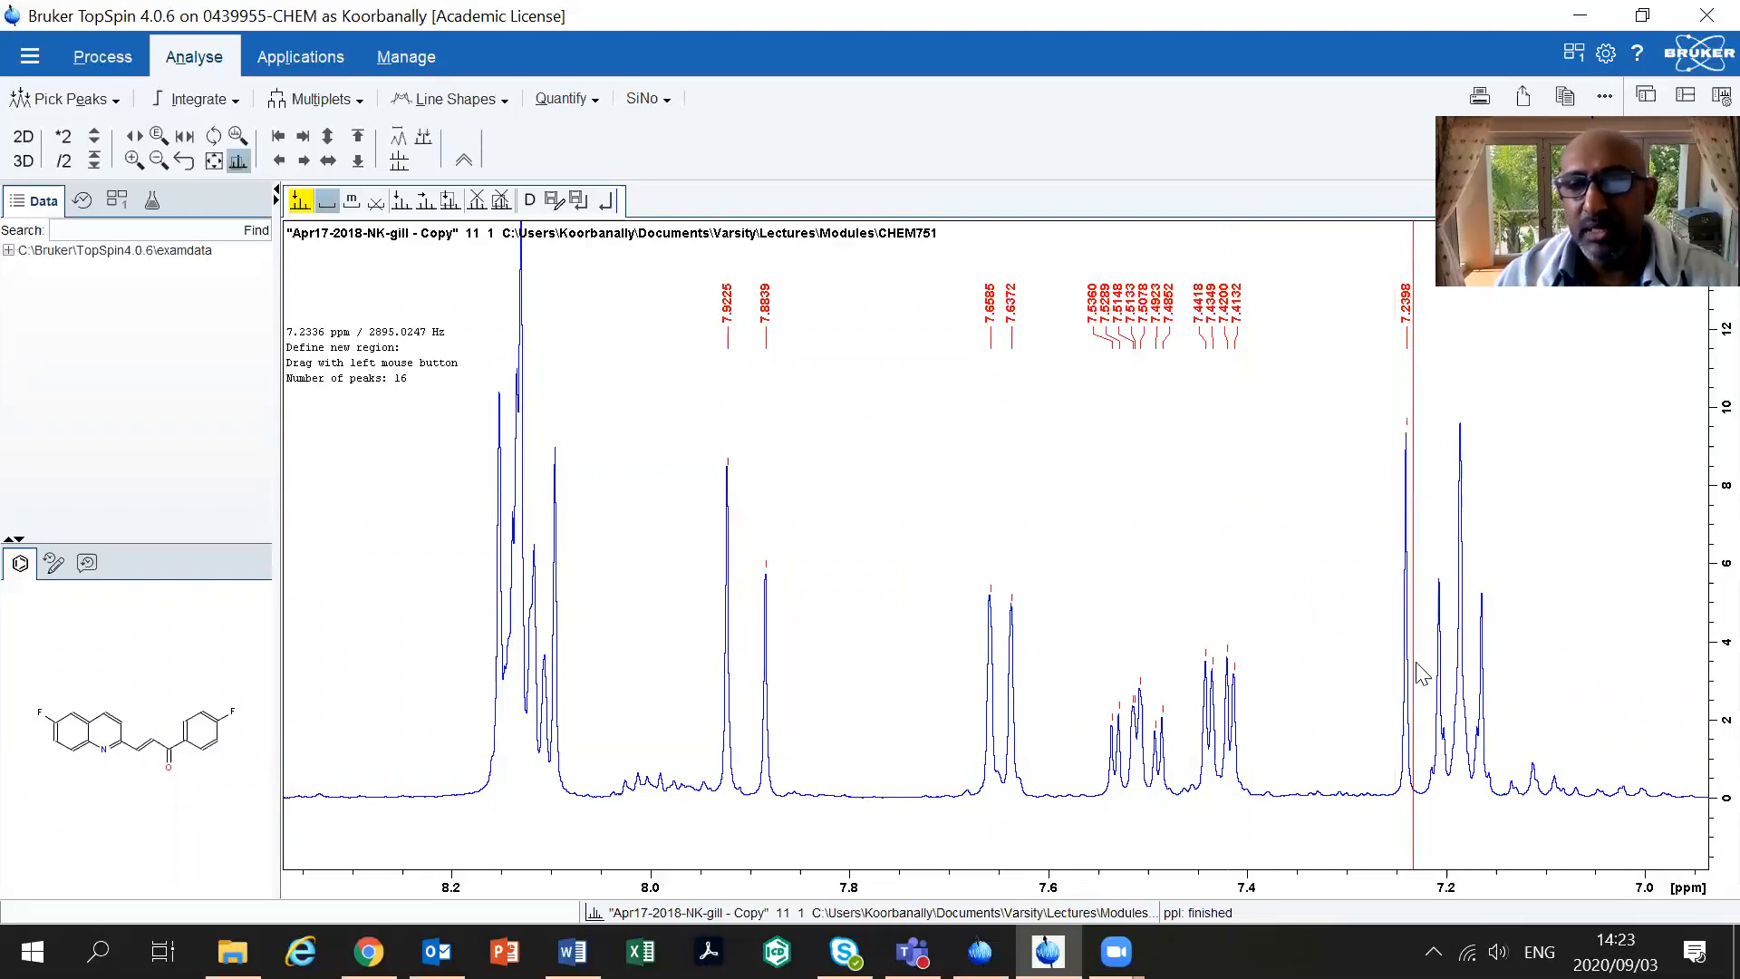
drag(1420, 398, 1513, 663)
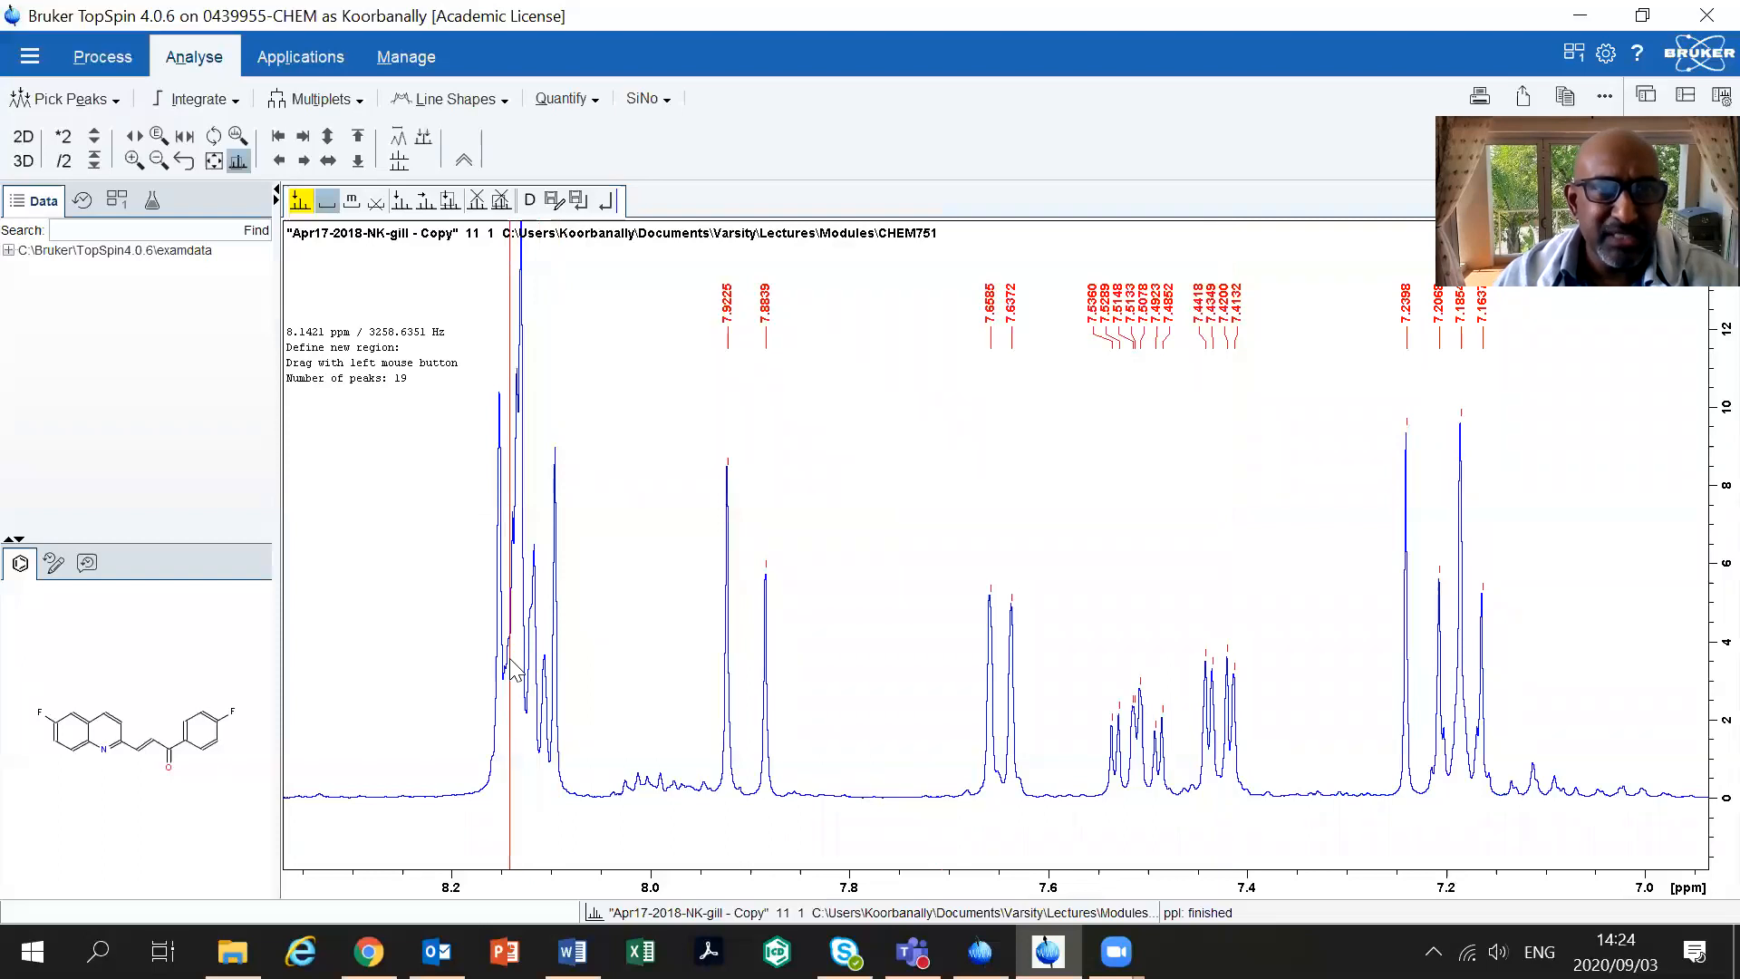
Pick the peaks of the multiplet near 8.13 ppm, including its tallest peak, and finish peak picking
scroll(512, 668, down, 3)
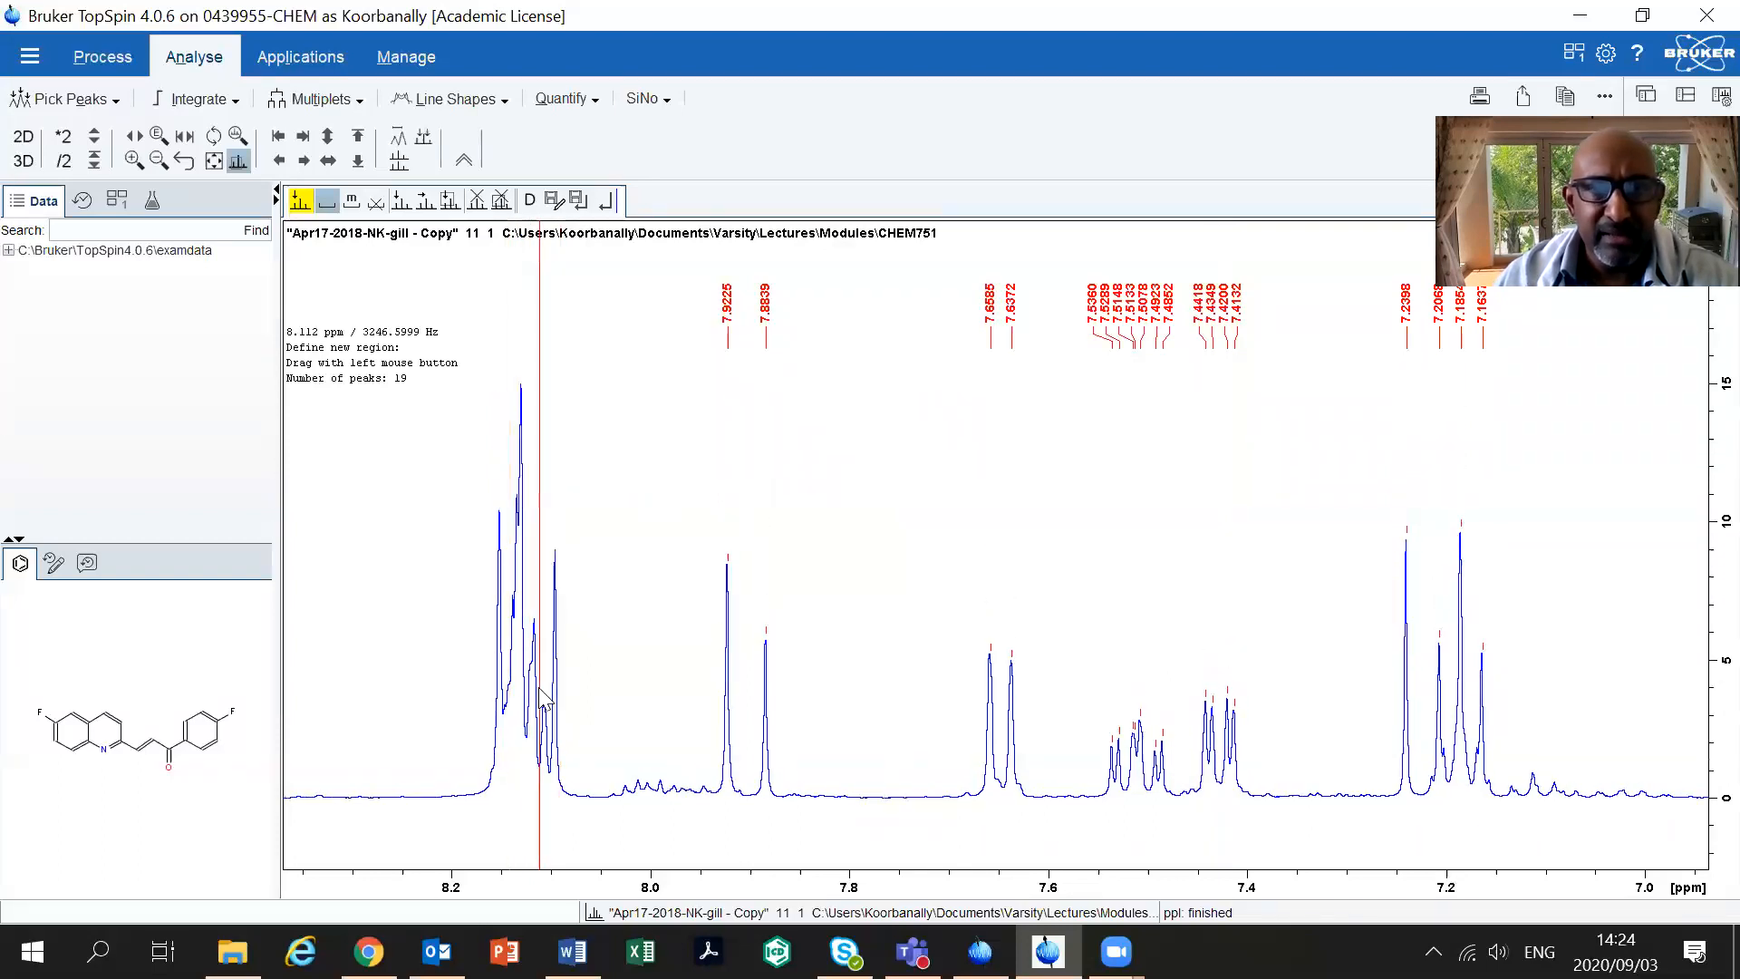
scroll(542, 696, up, 3)
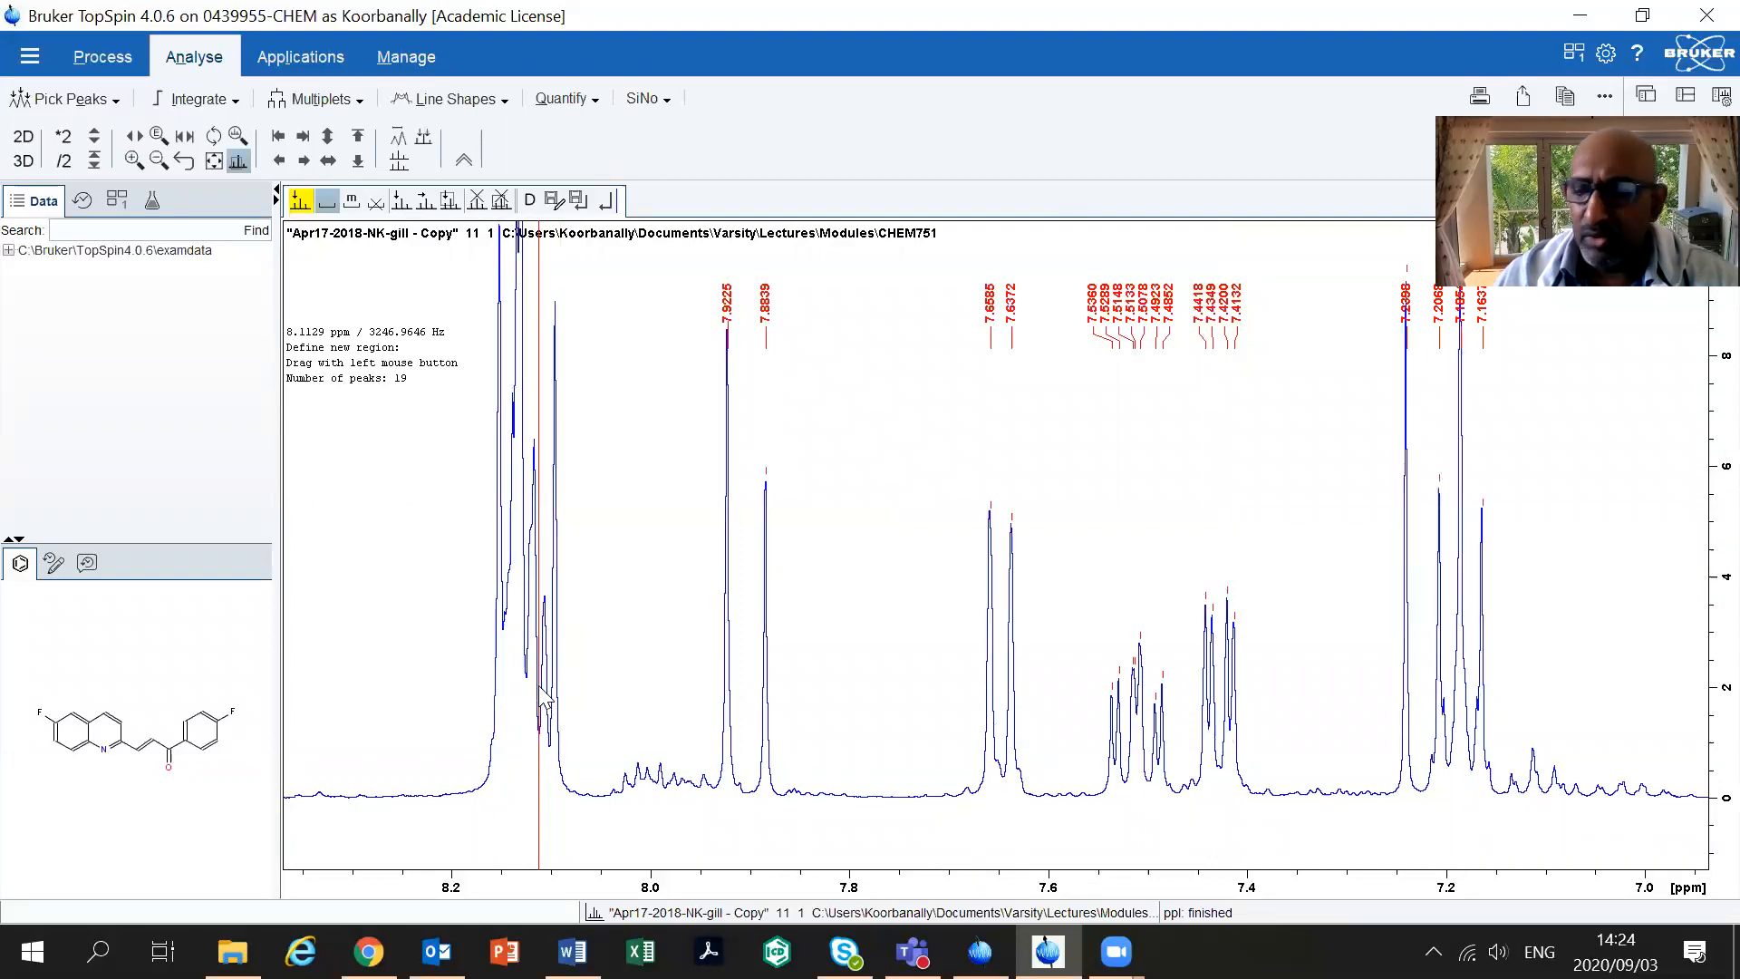
scroll(542, 696, down, 3)
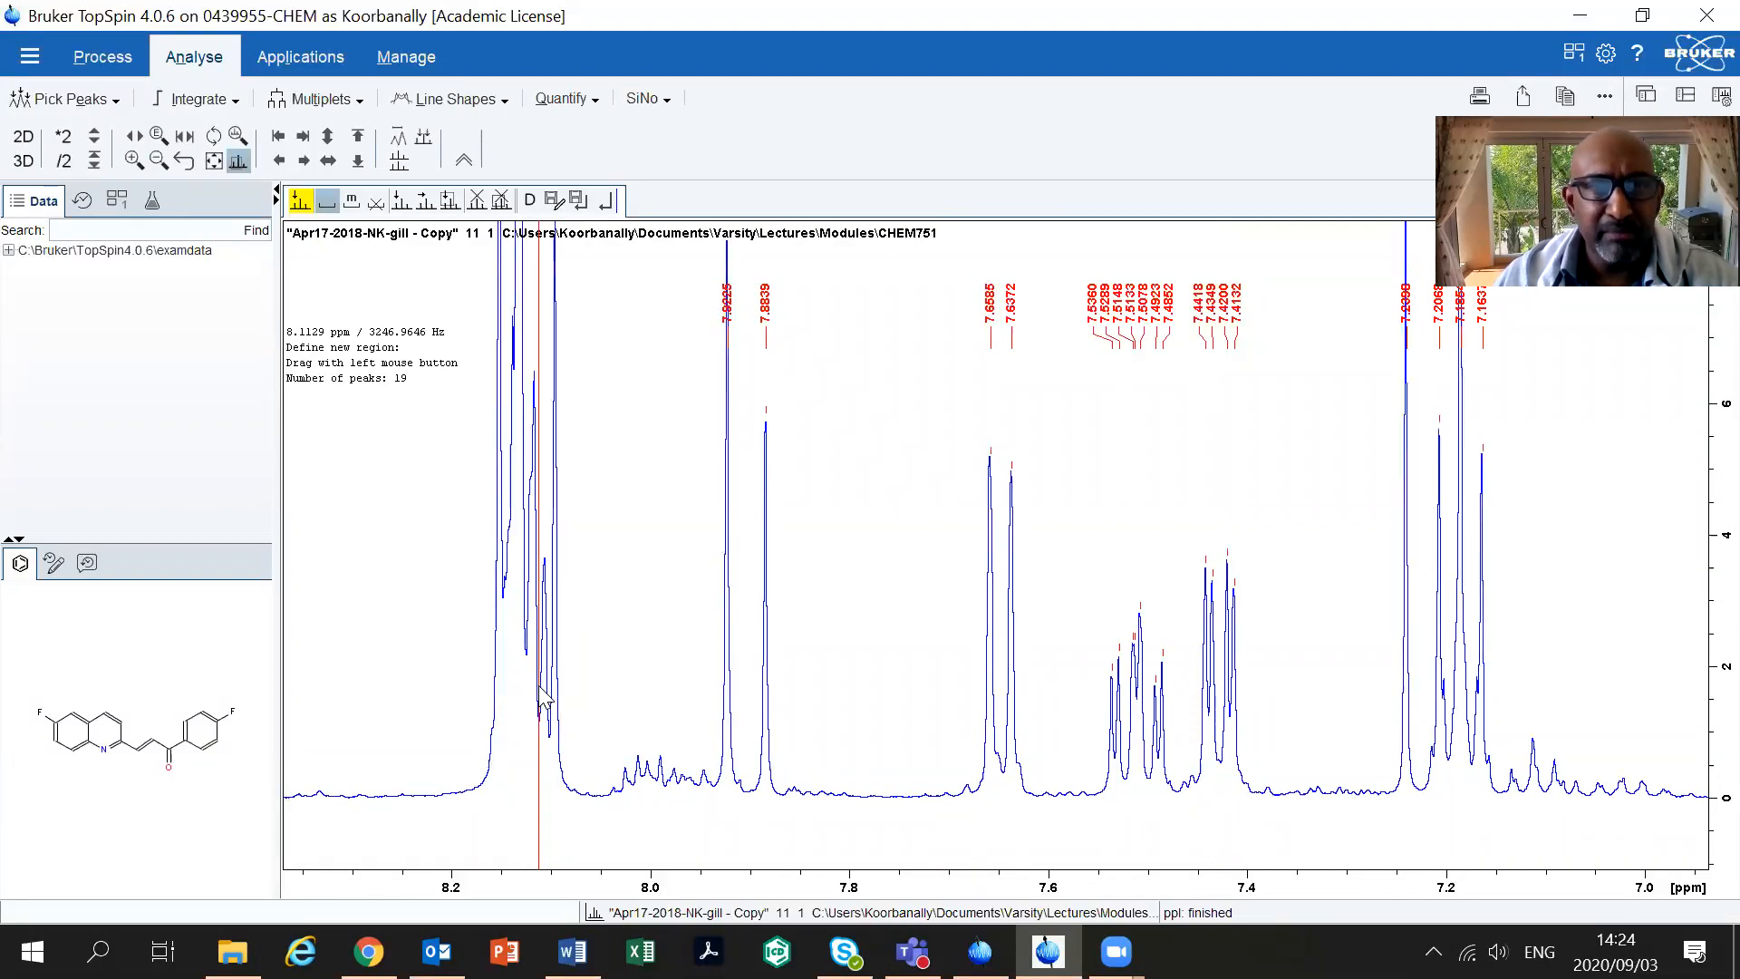
scroll(541, 696, up, 7)
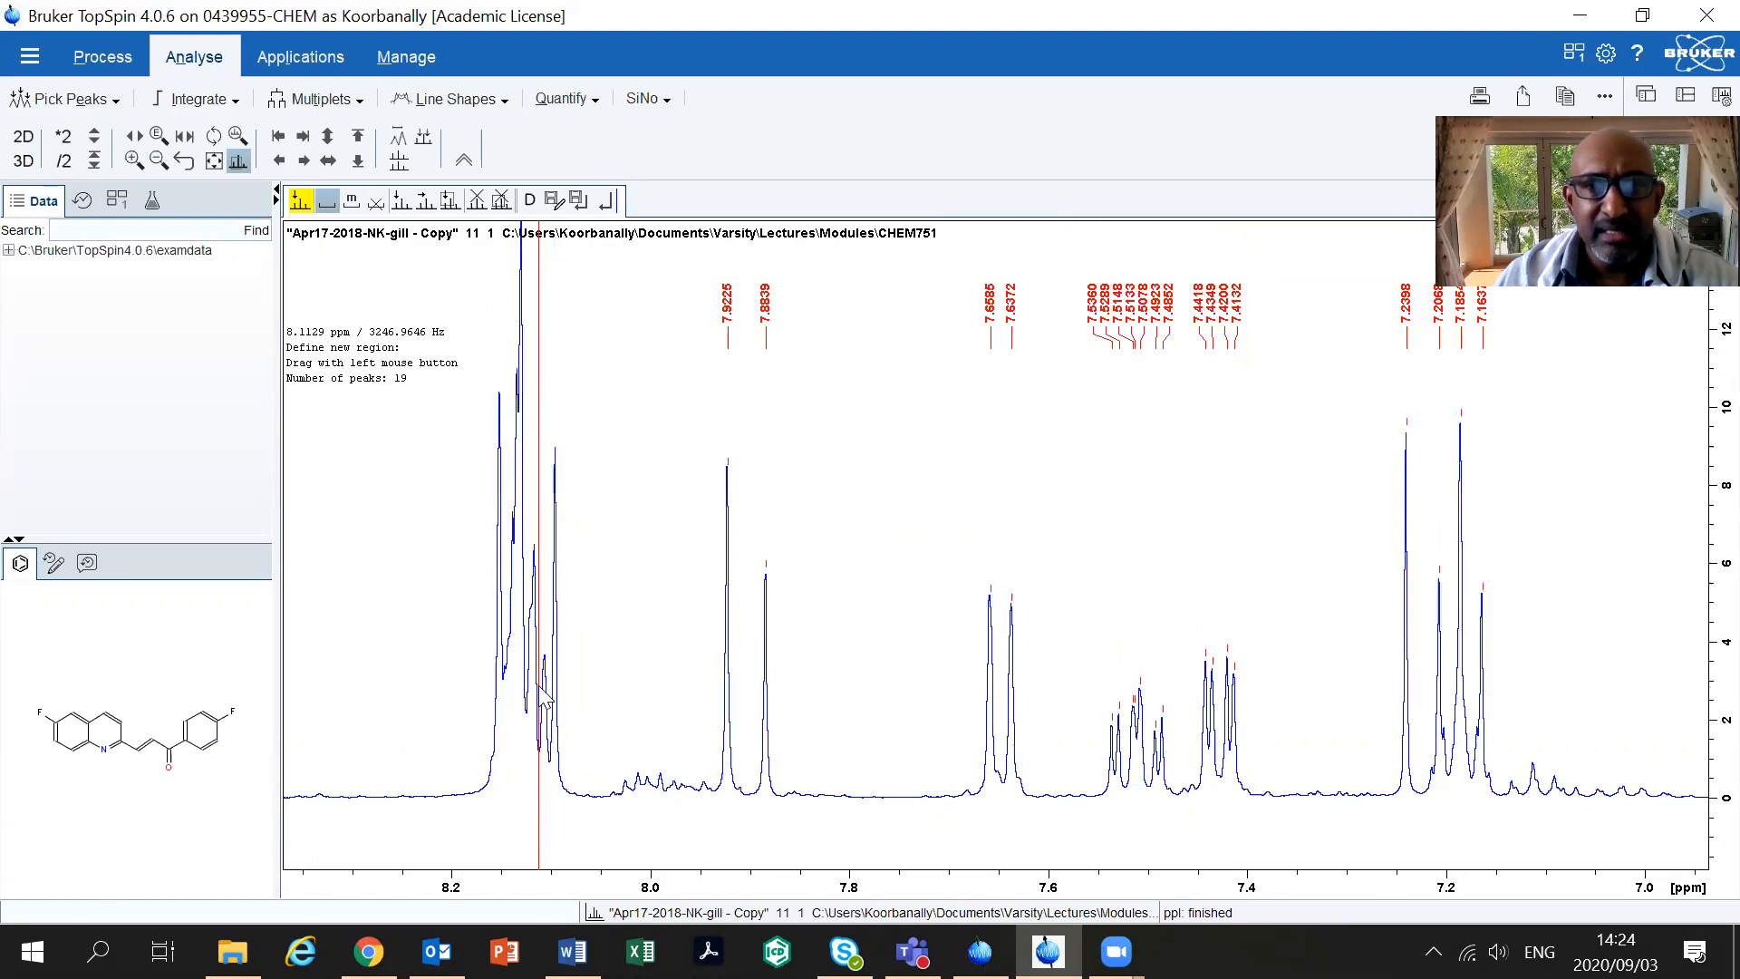
scroll(541, 696, down, 8)
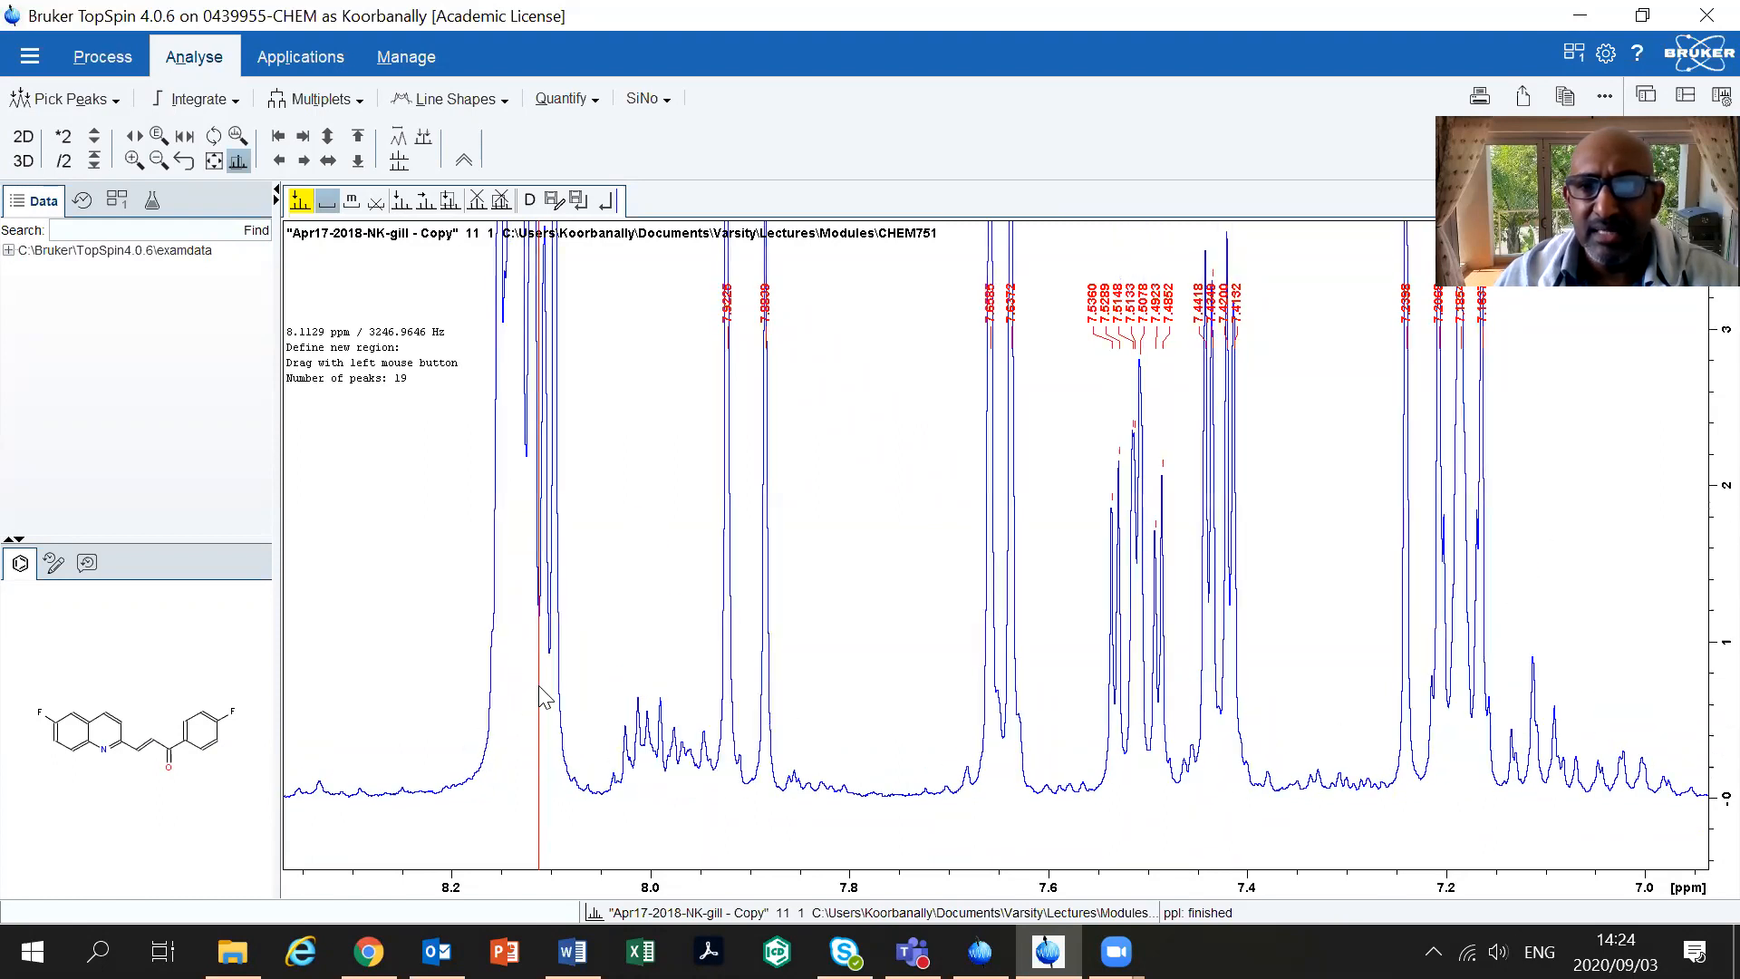
scroll(542, 696, down, 8)
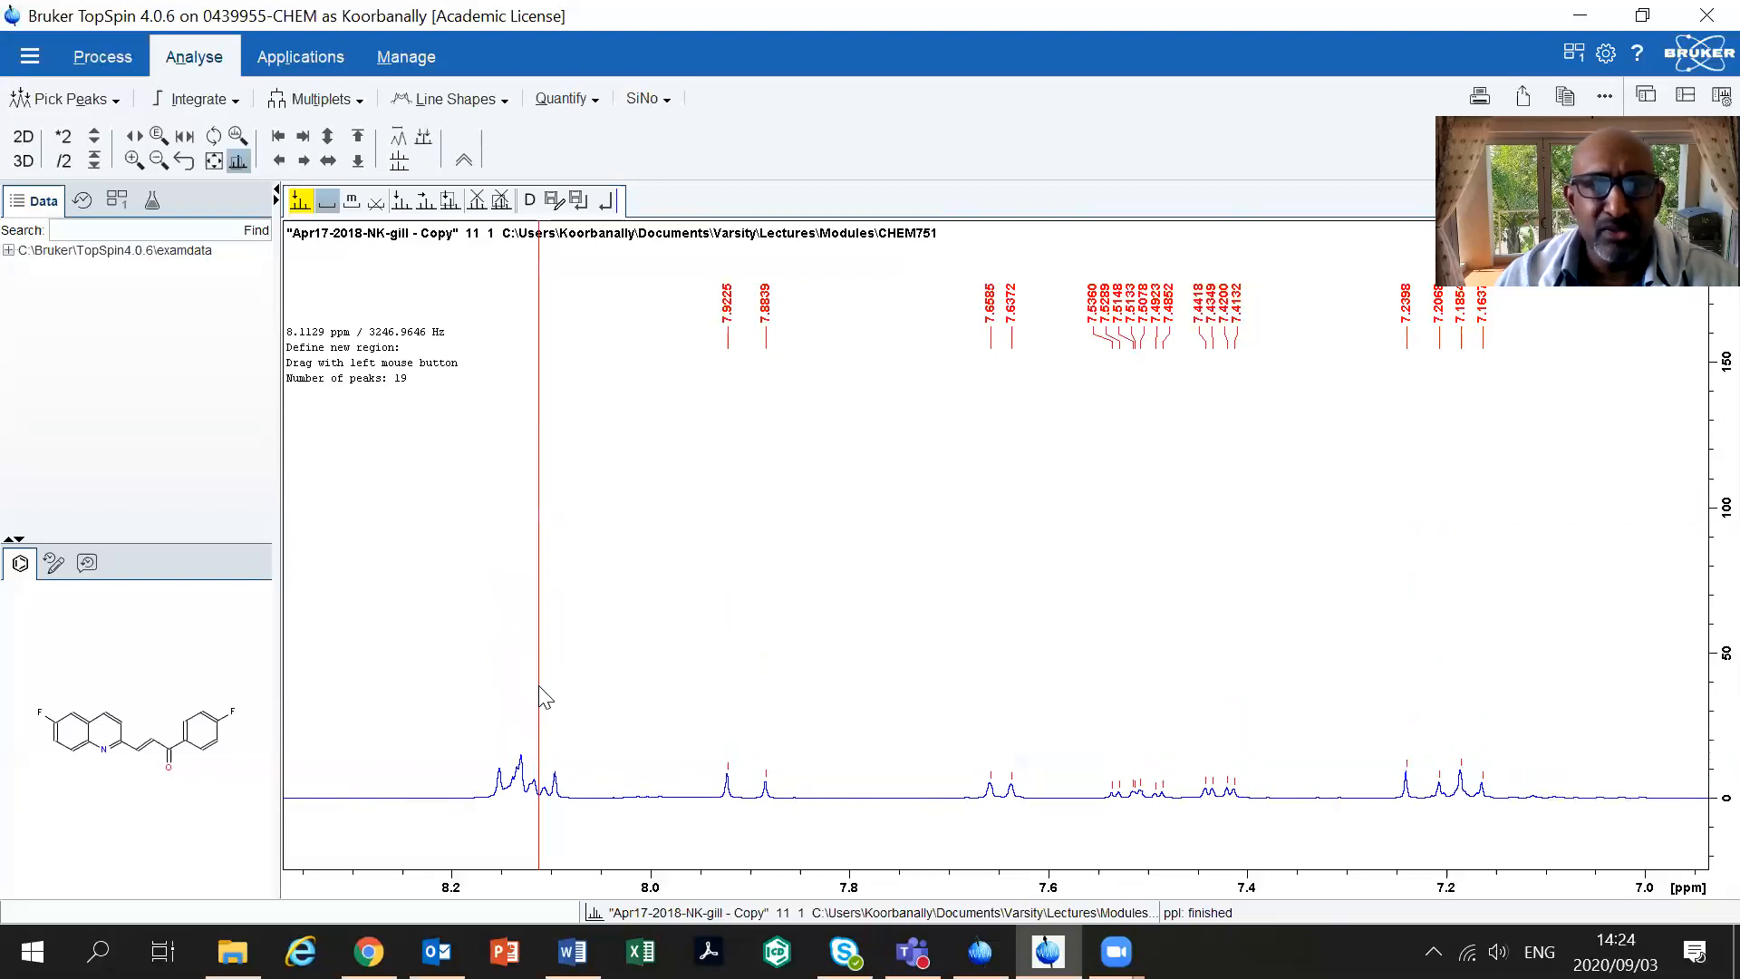
scroll(541, 696, down, 2)
scroll(542, 696, up, 16)
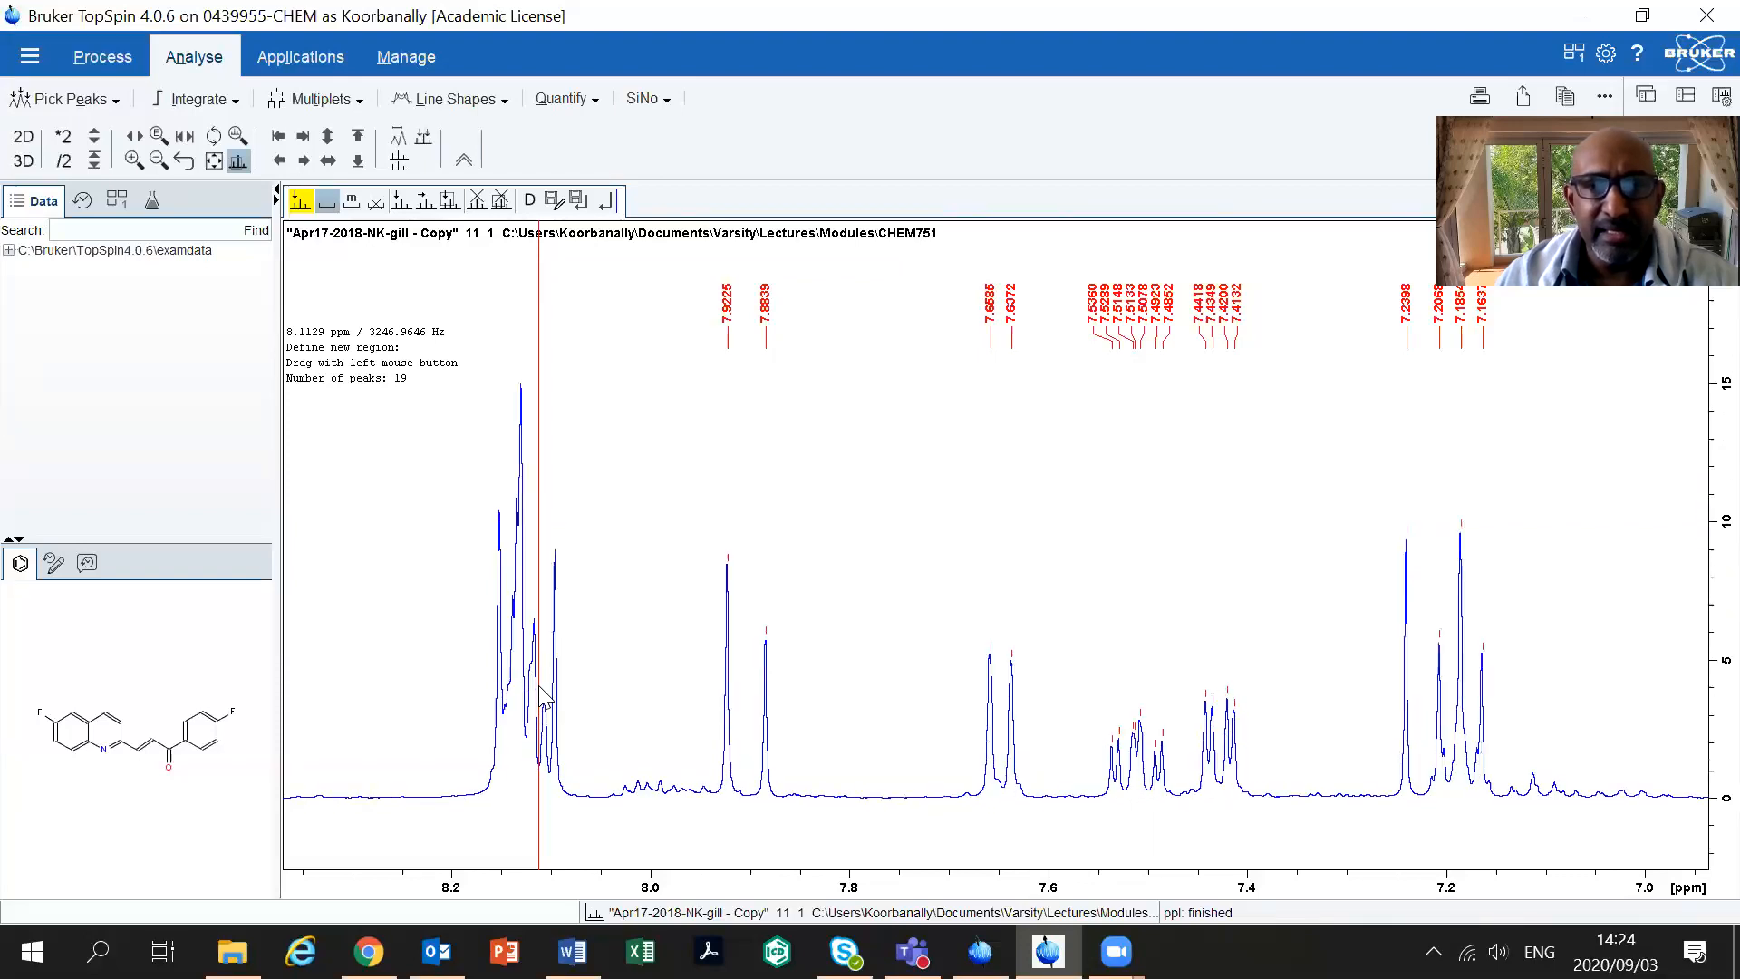
scroll(542, 696, down, 2)
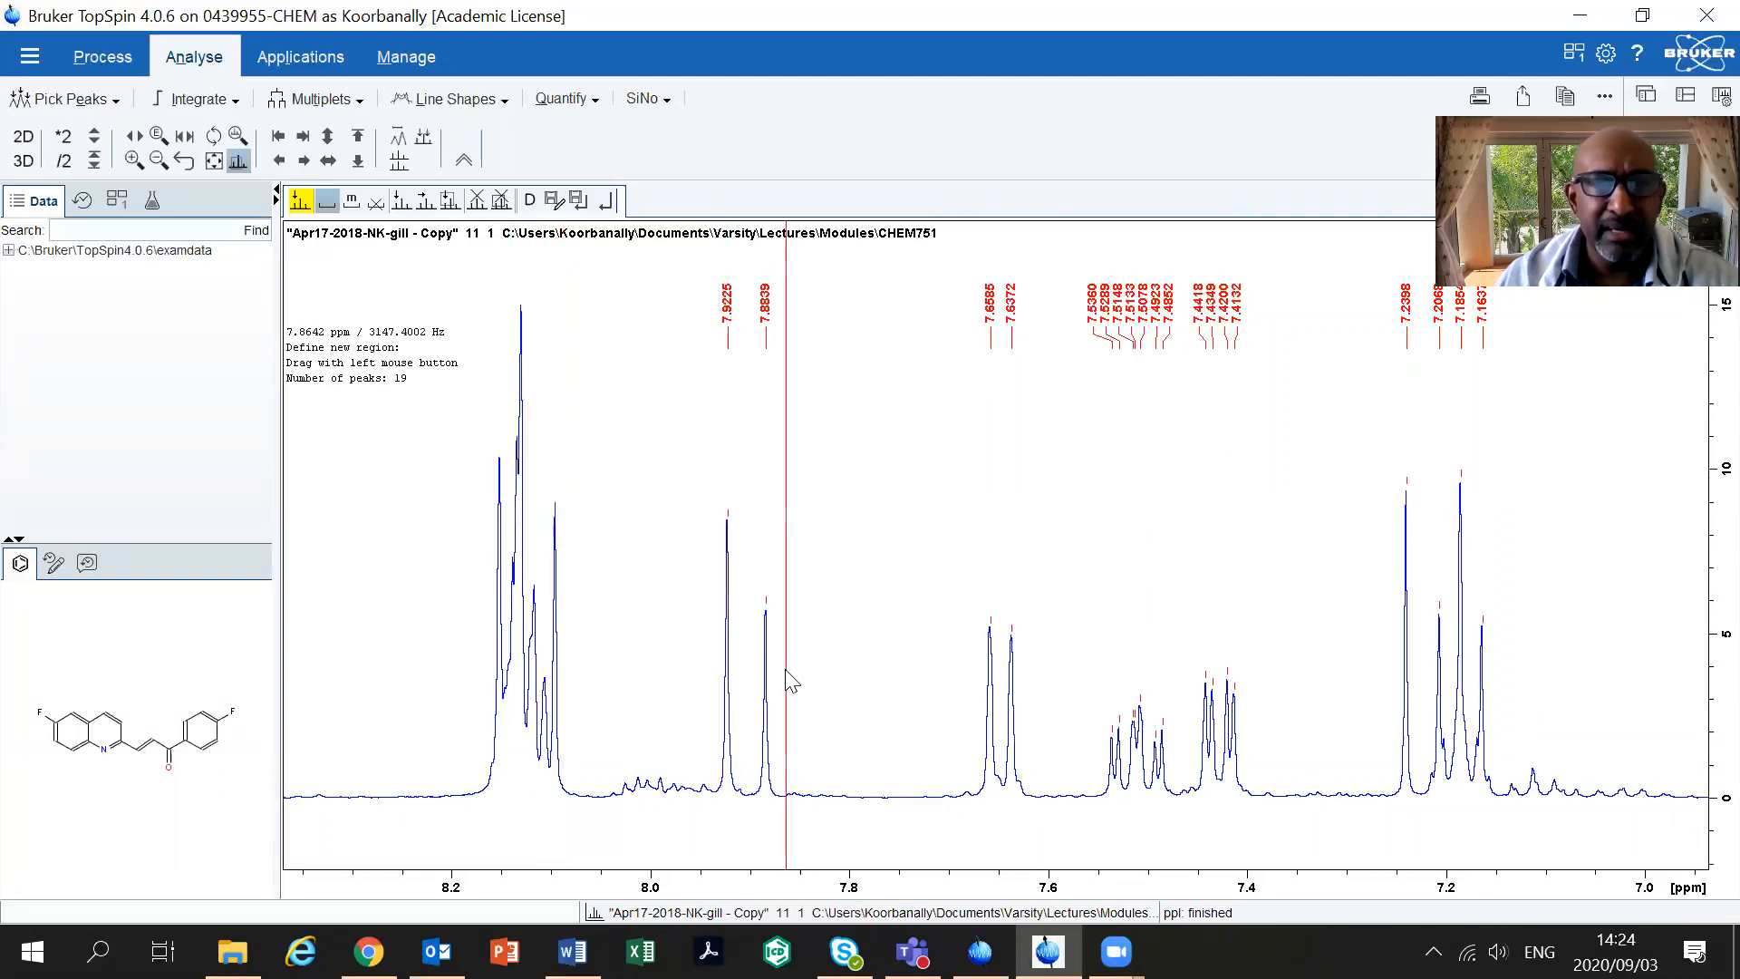
scroll(791, 681, down, 1)
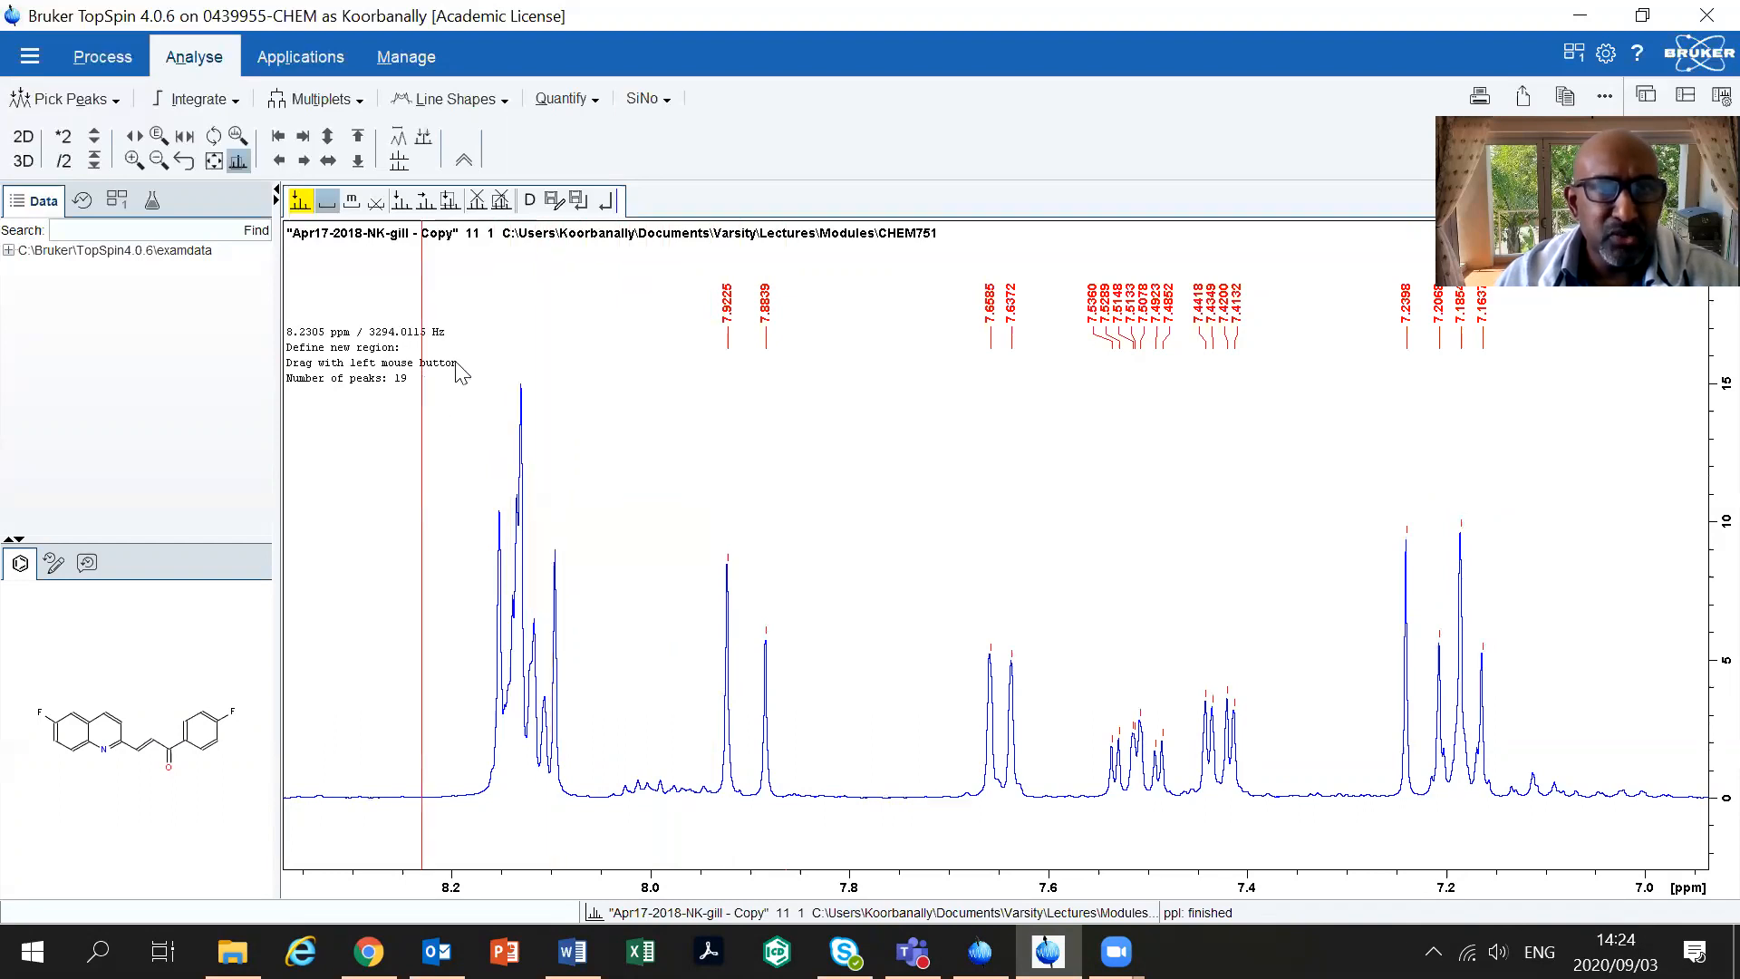
drag(450, 362, 604, 729)
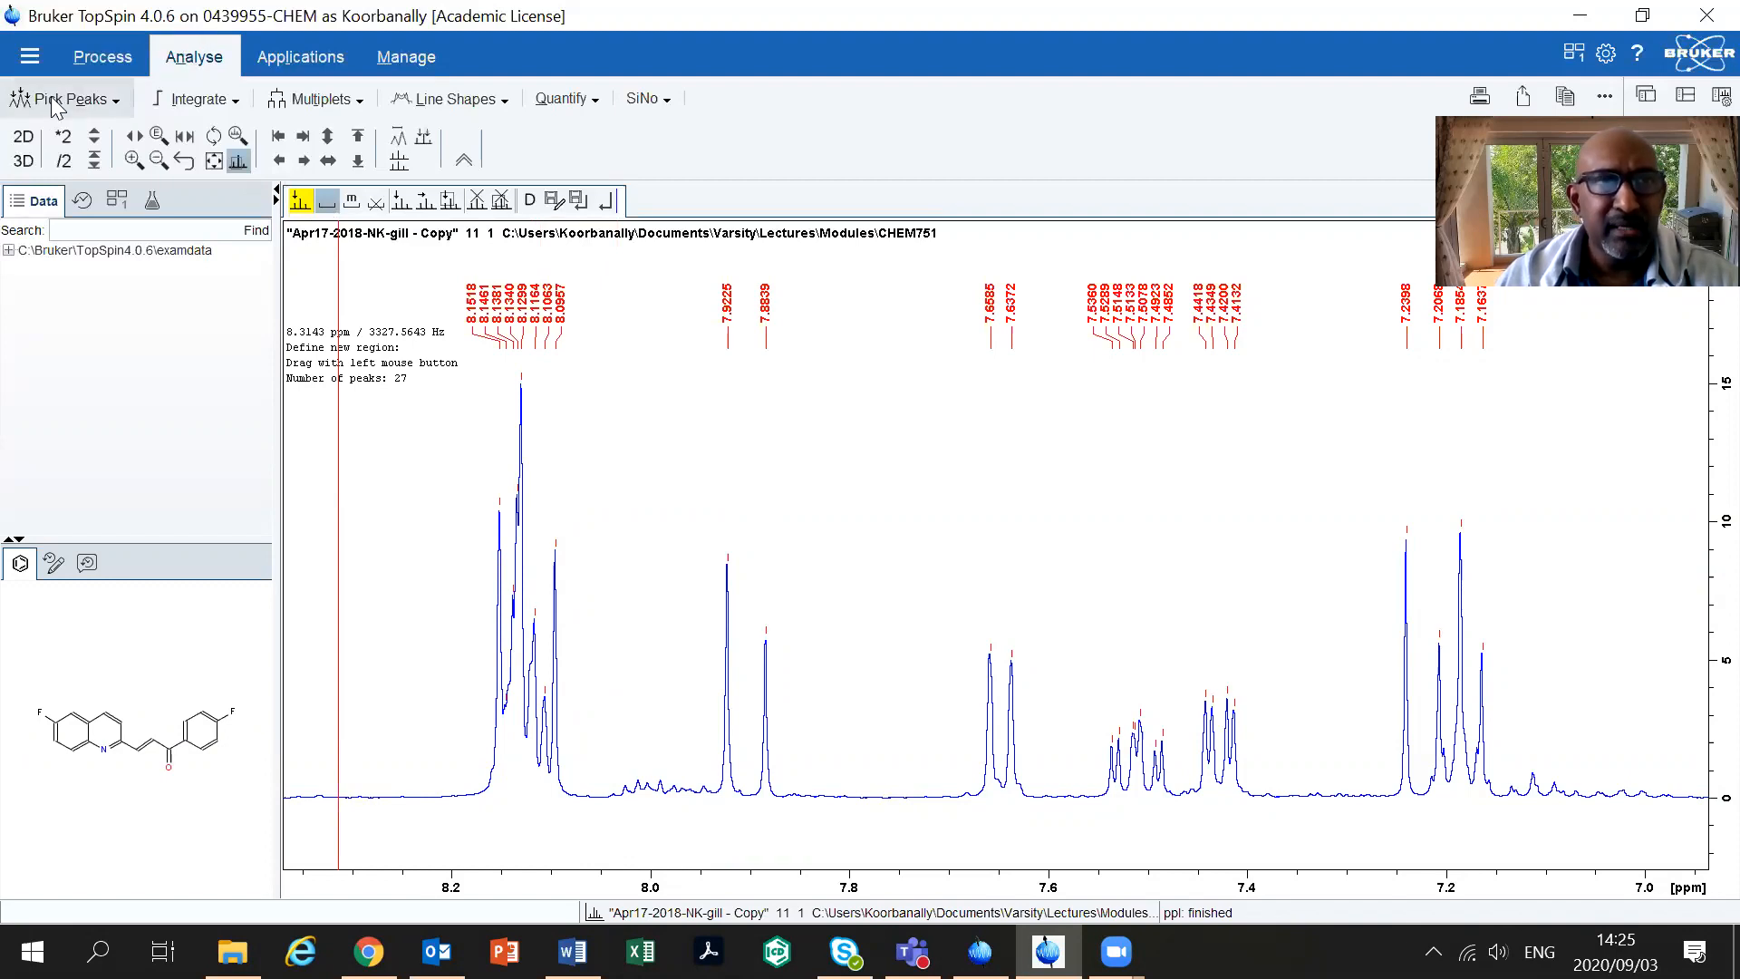
click(326, 207)
click(326, 208)
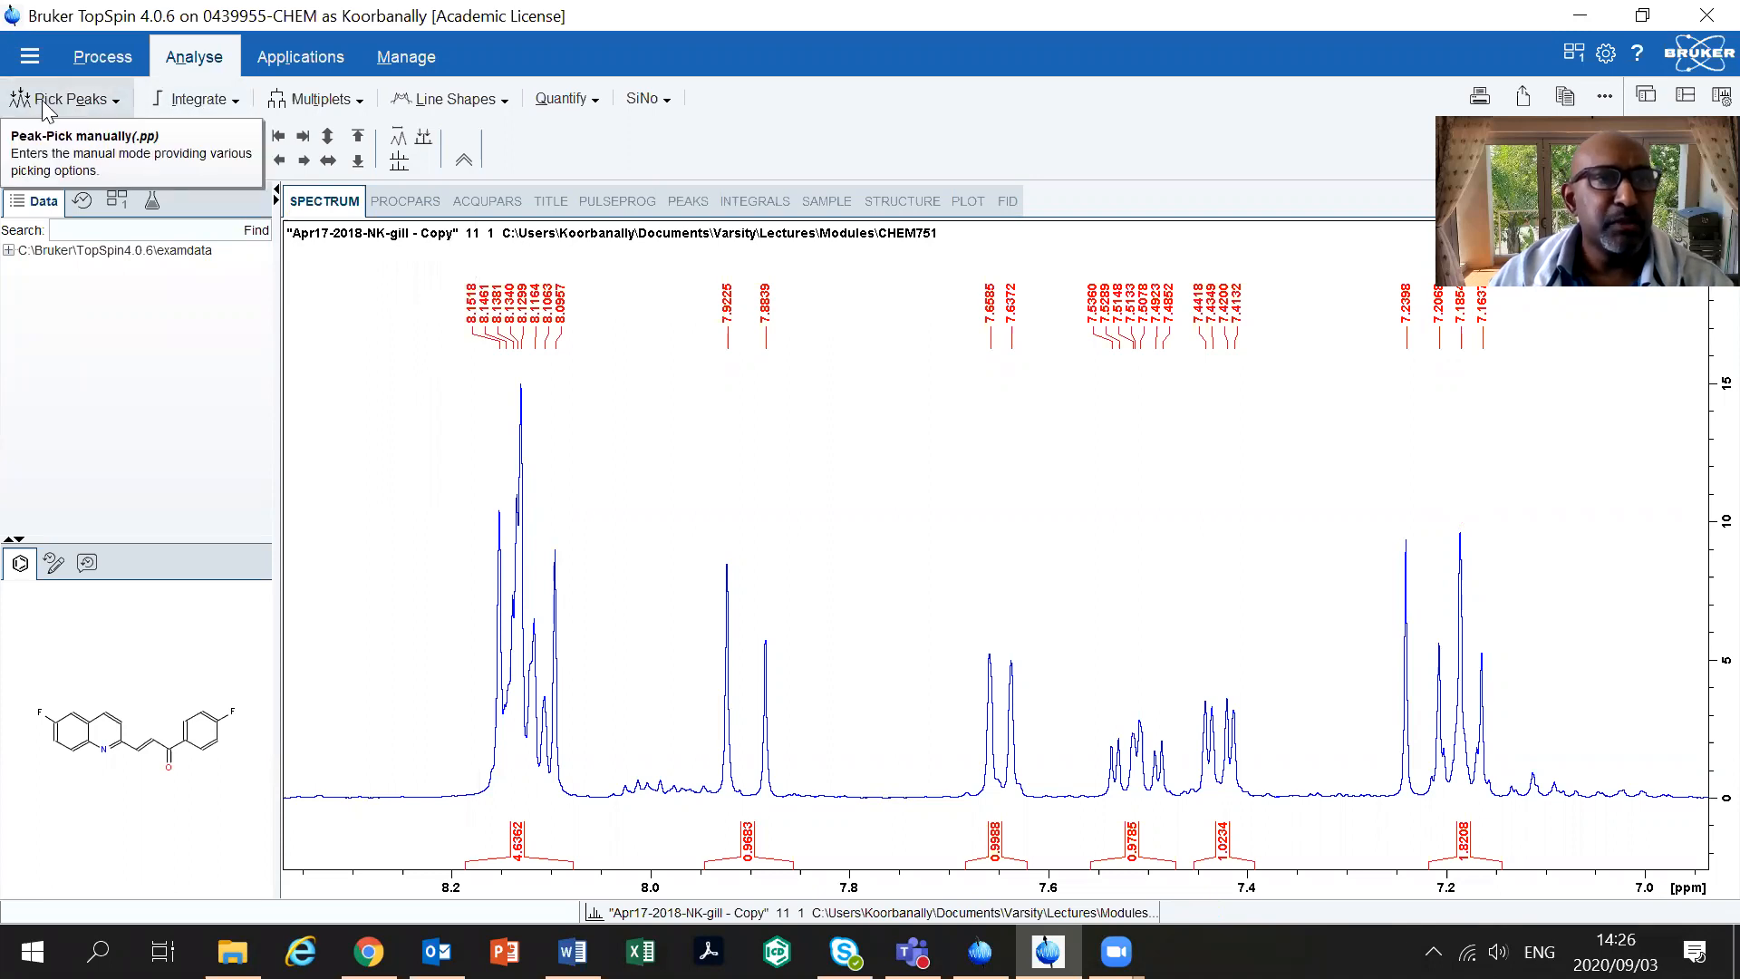
Start manual integration, select all existing integral regions and delete them
click(196, 99)
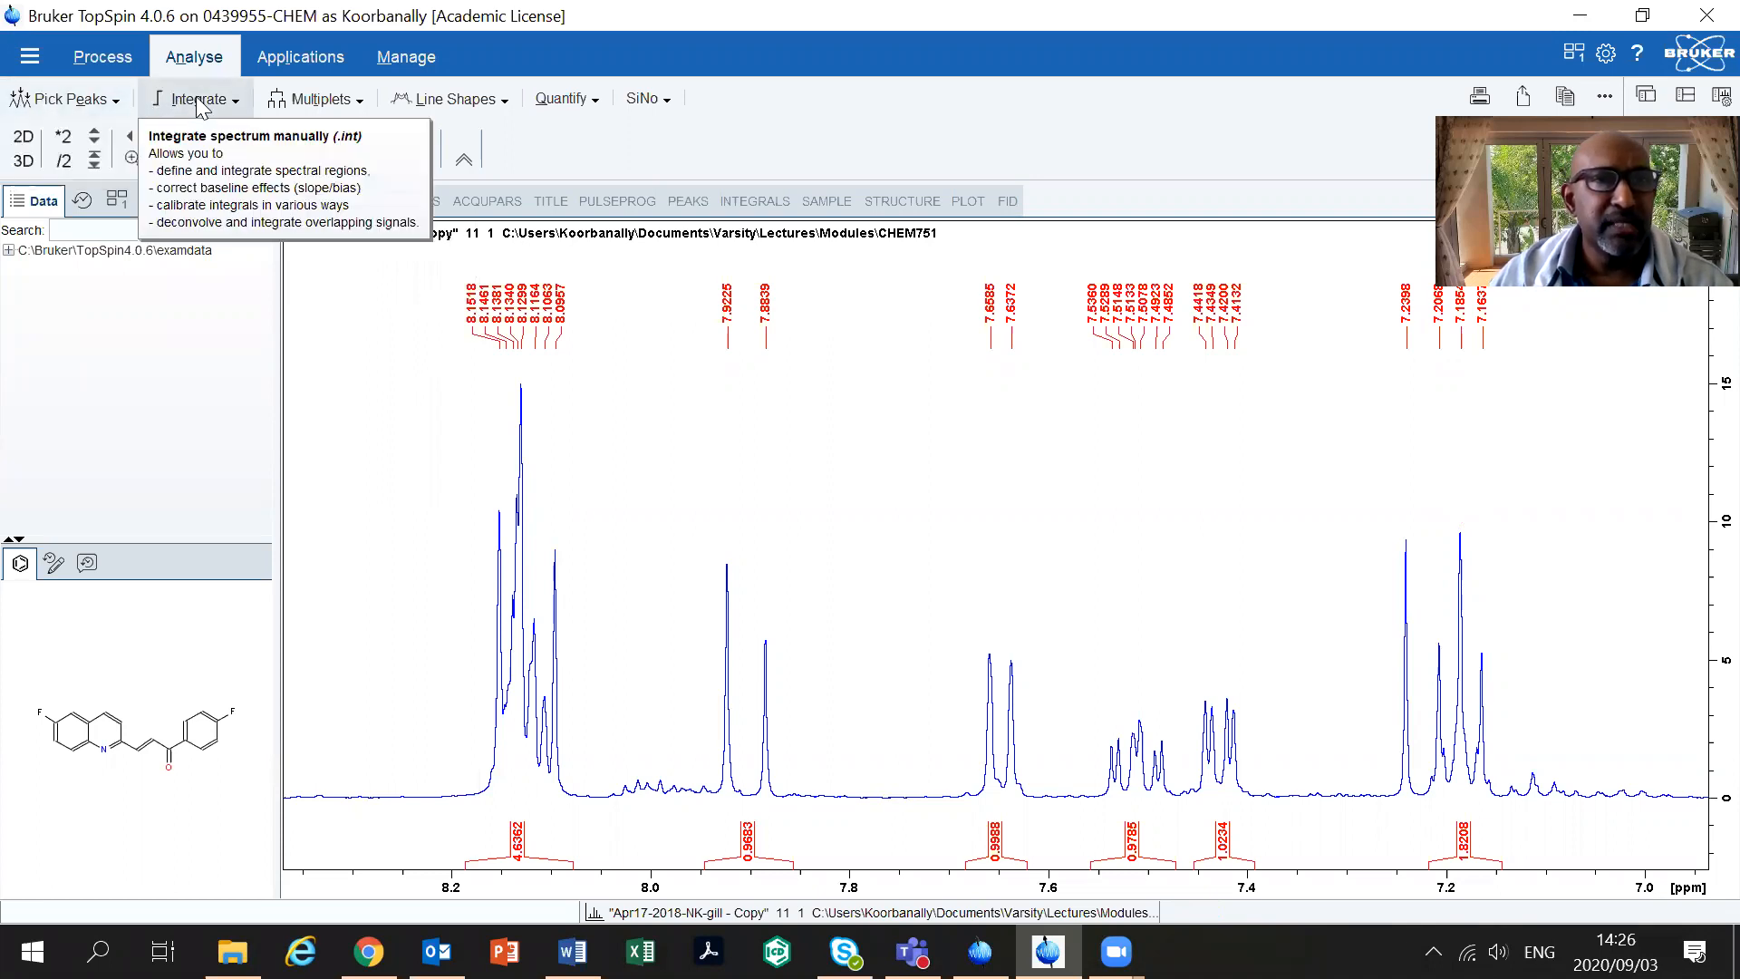
click(317, 130)
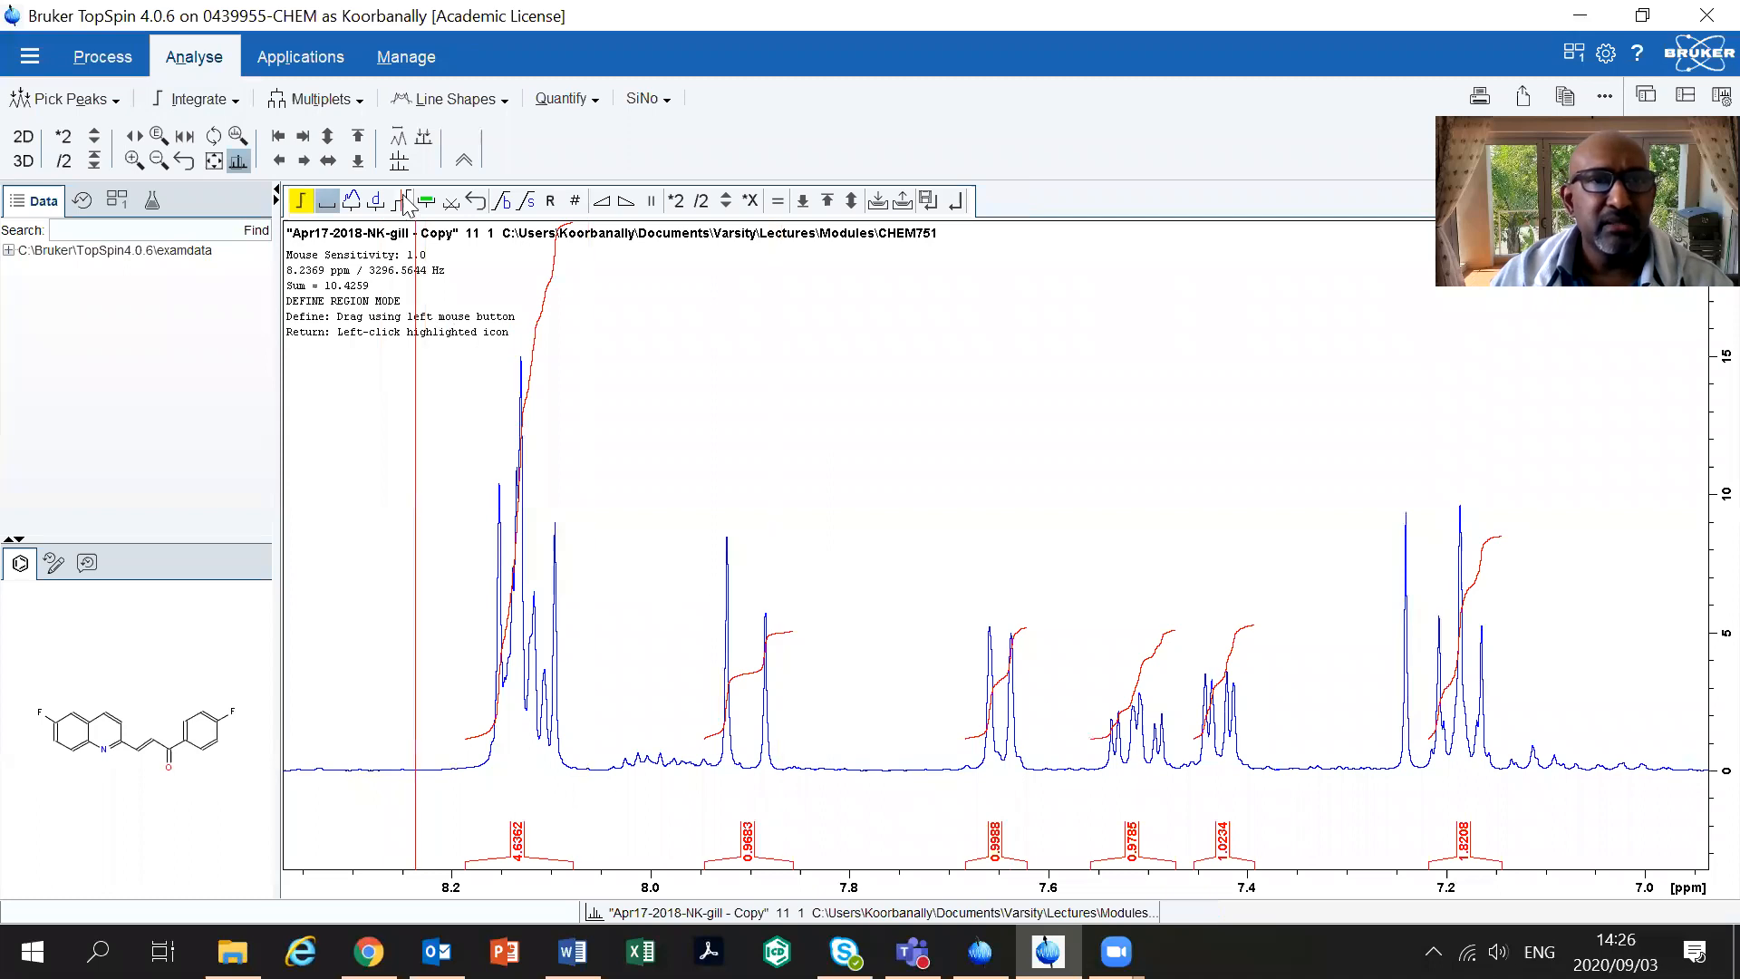
click(427, 201)
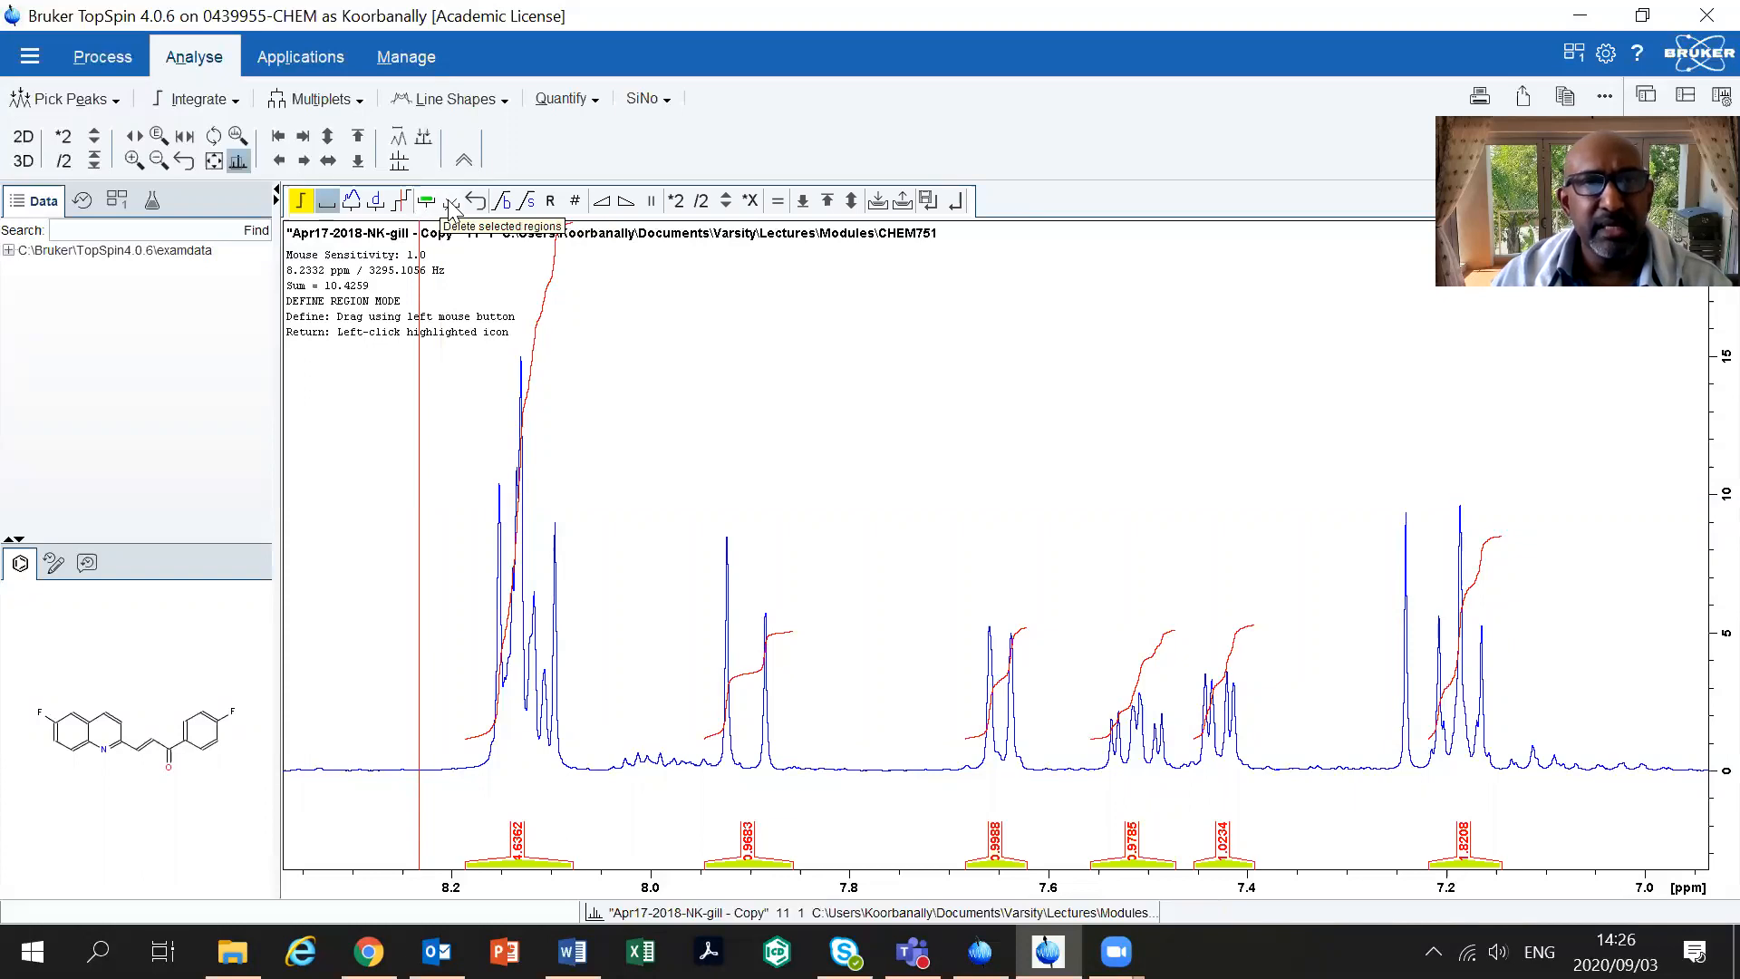
click(451, 202)
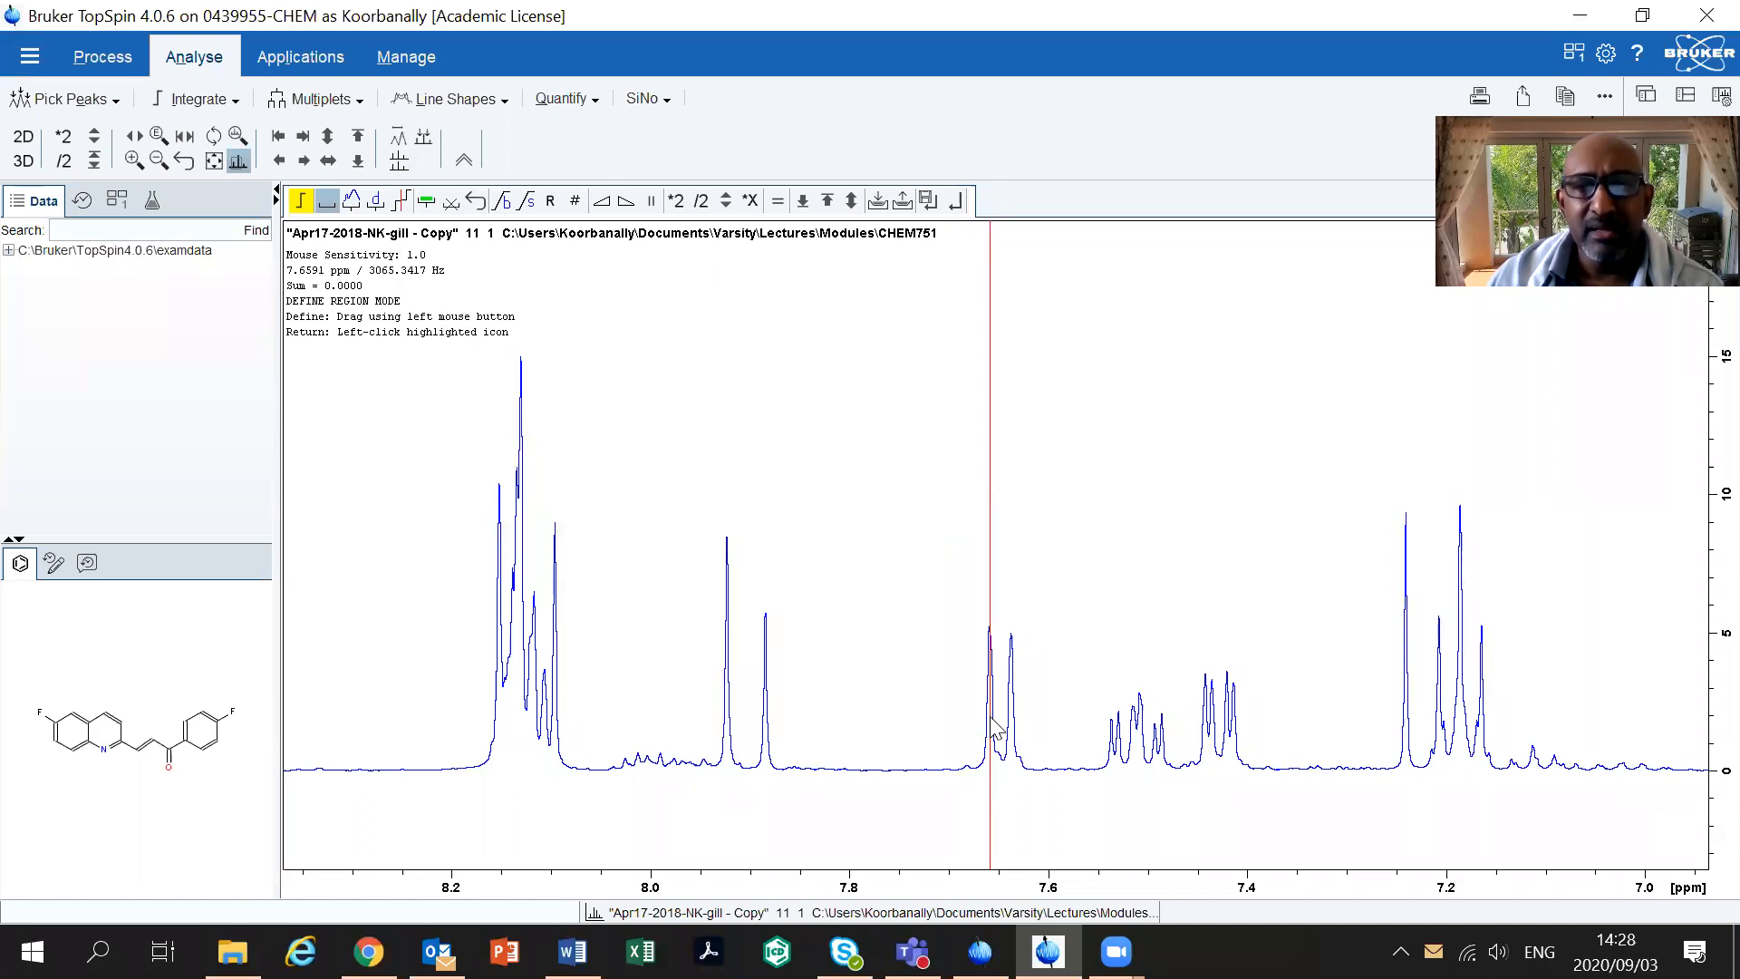
mouse_move(990, 717)
mouse_down()
mouse_move(1025, 723)
mouse_move(984, 726)
mouse_move(1015, 740)
mouse_move(993, 744)
mouse_up()
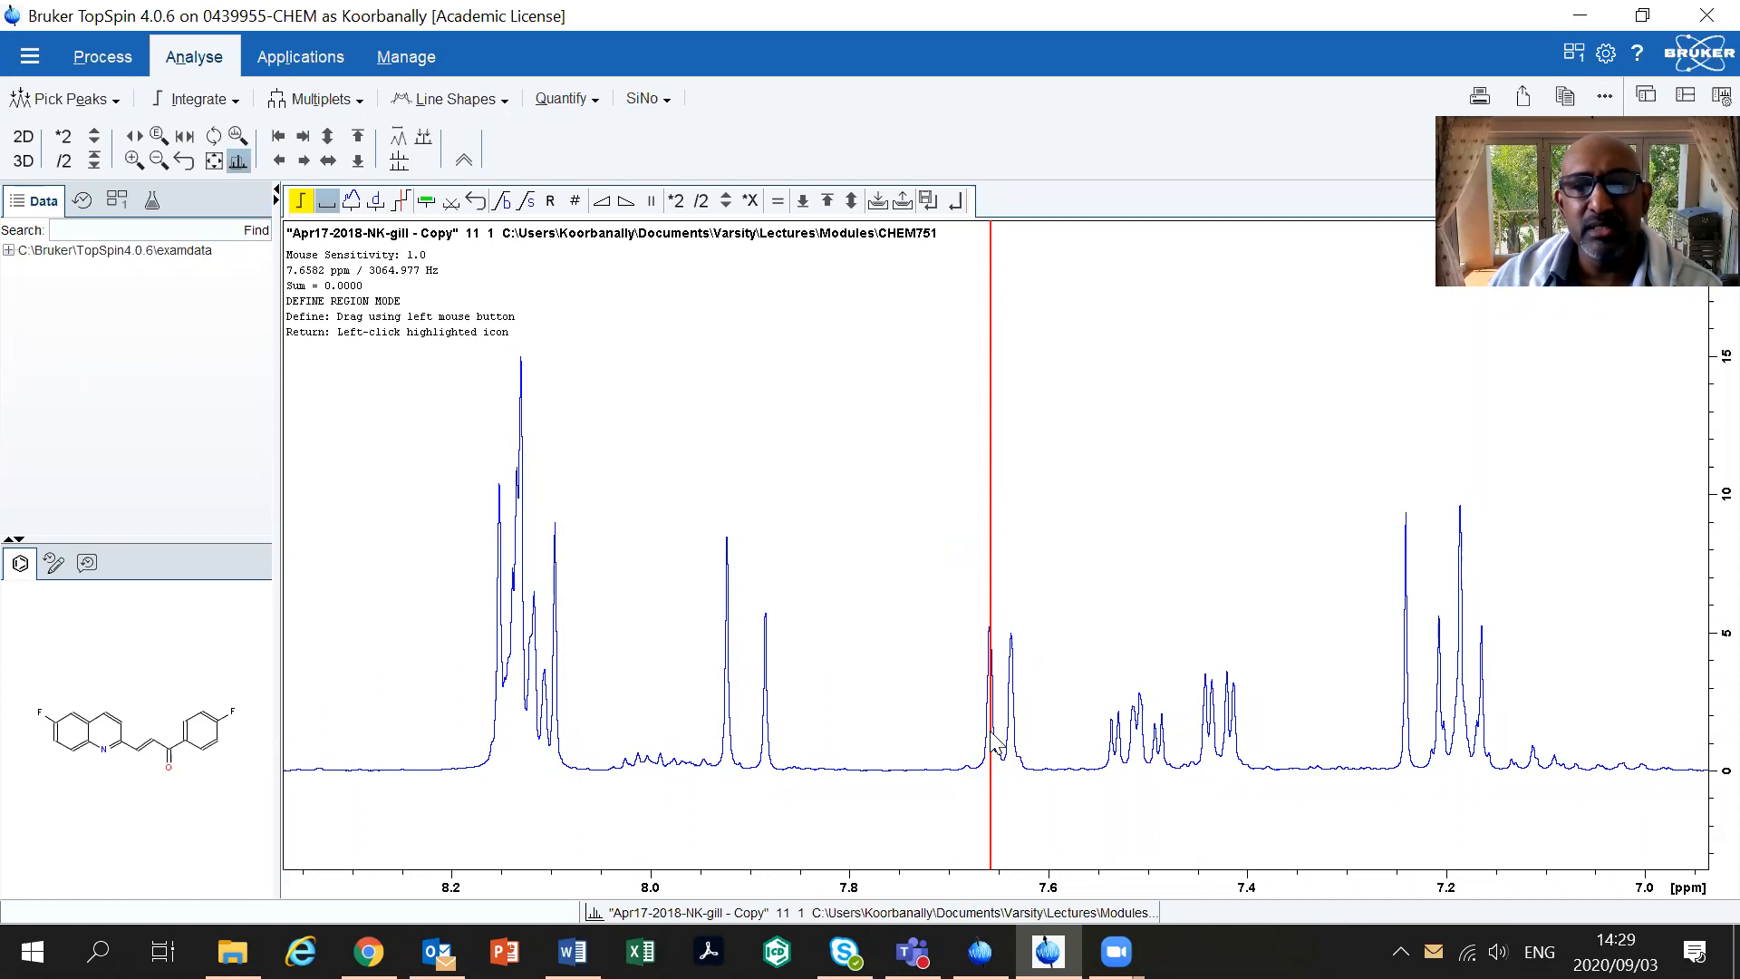
drag(991, 731, 991, 735)
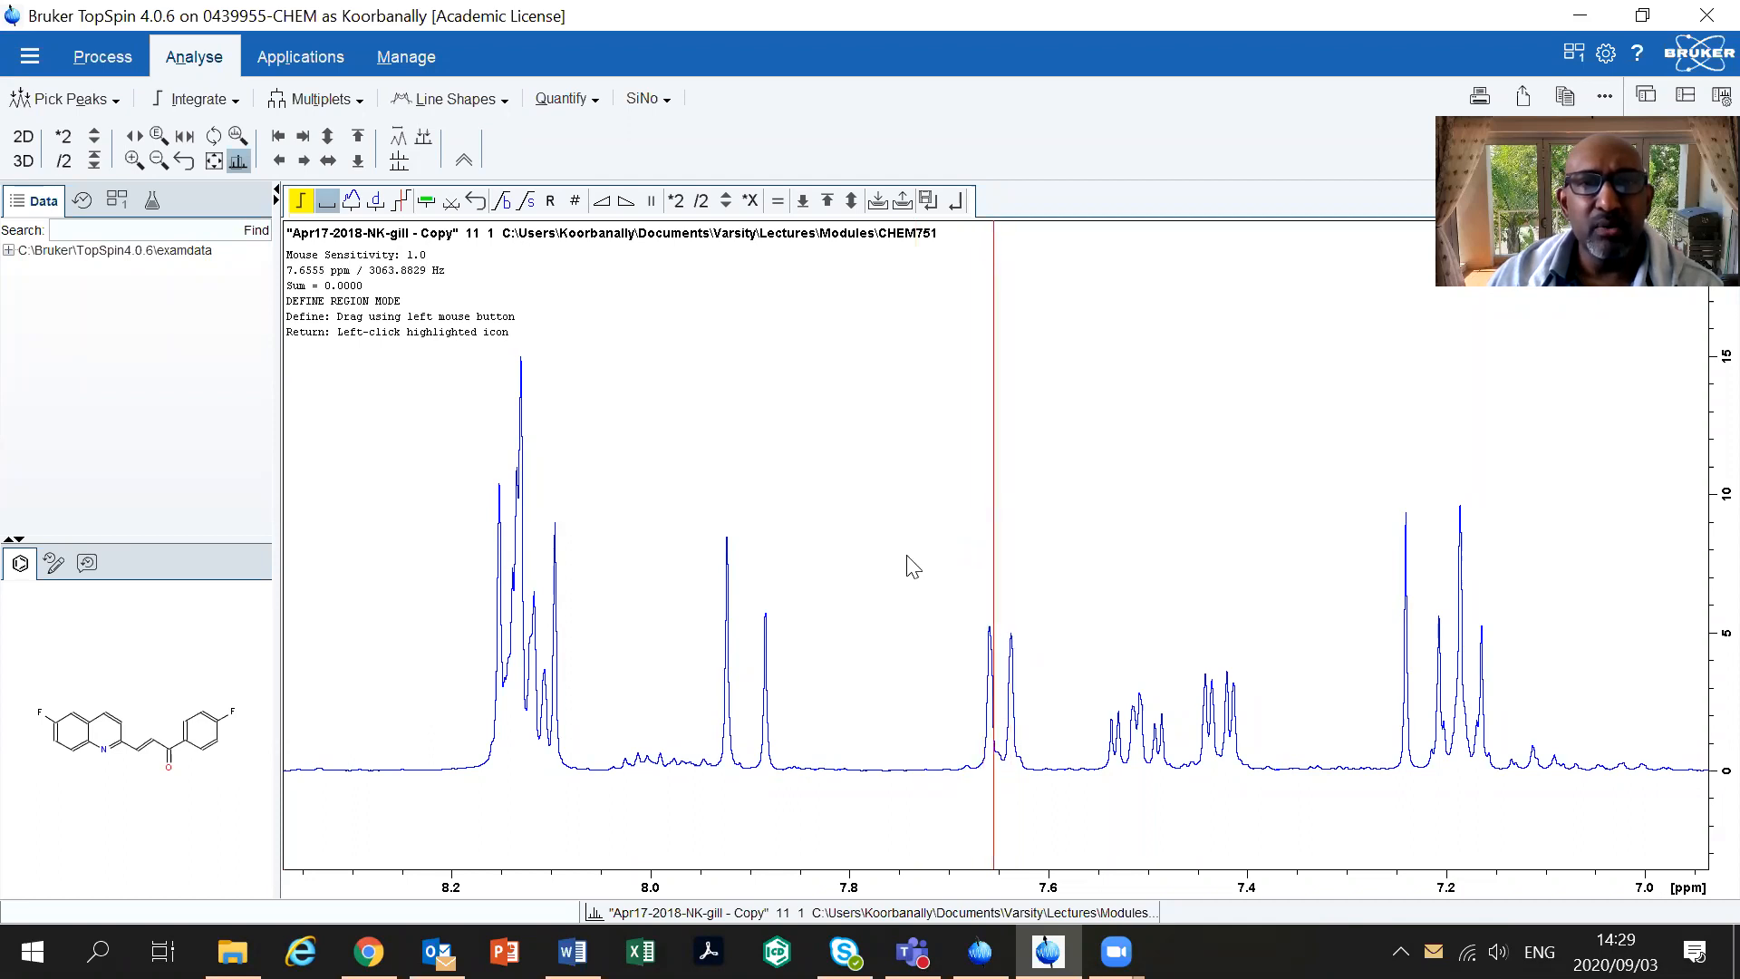
Leave the integration mode and discard the deletion of the integral regions
click(956, 203)
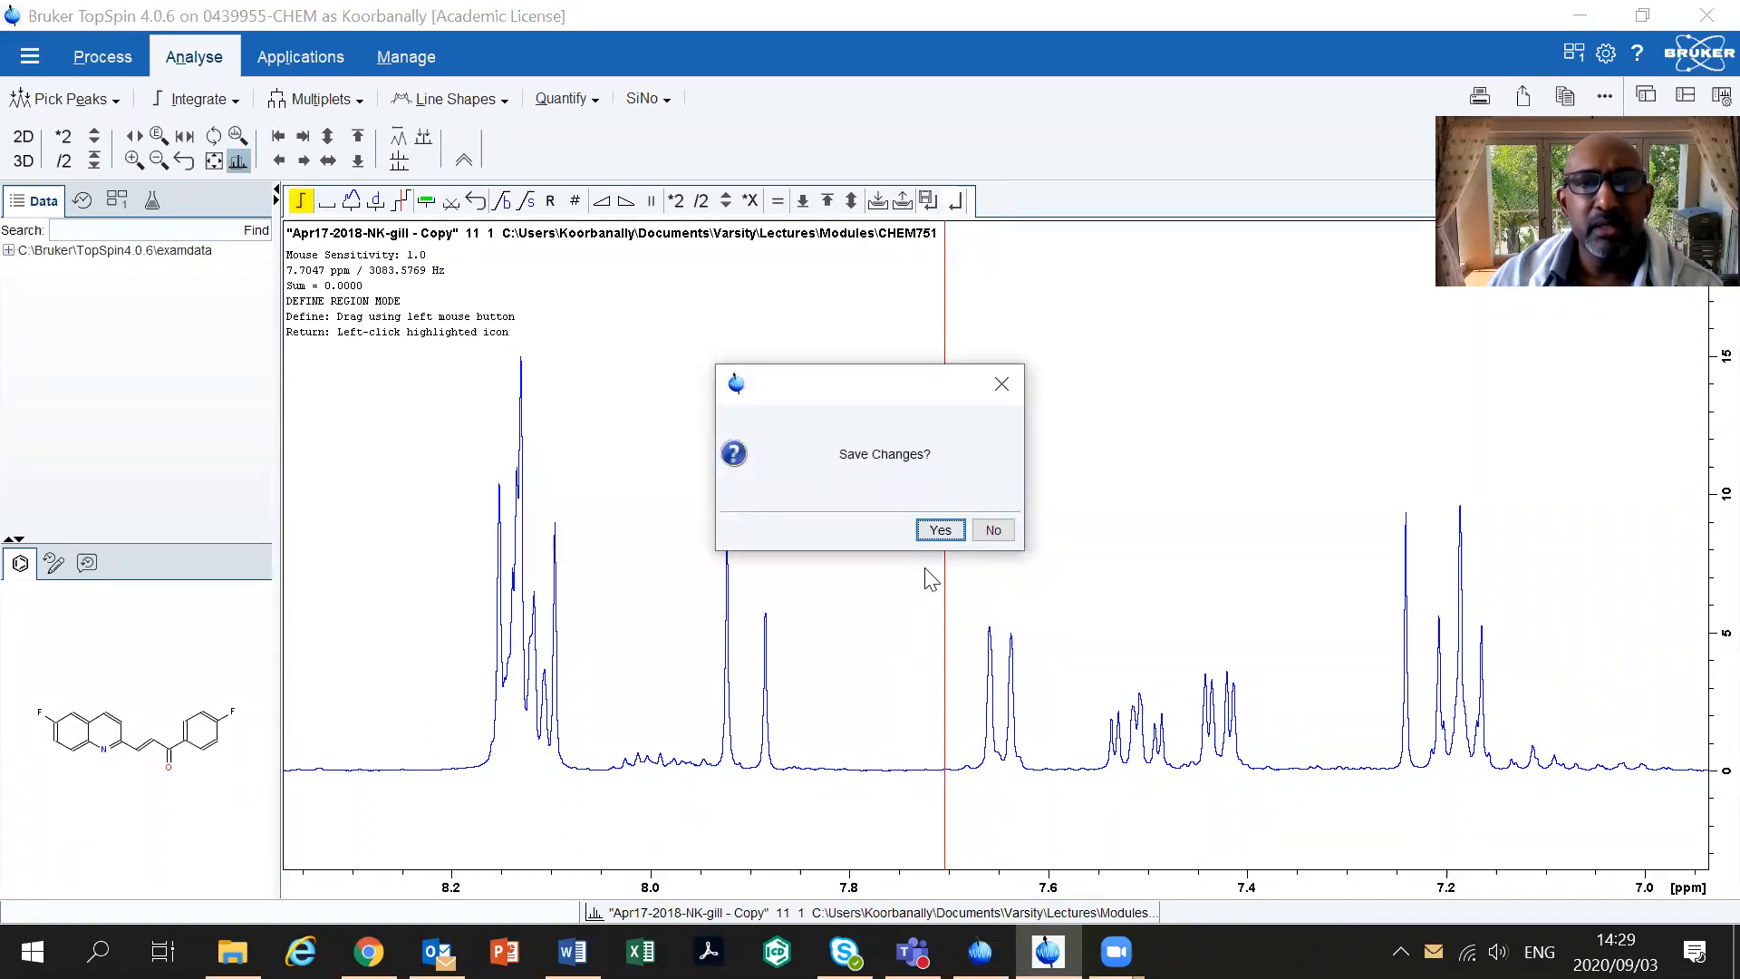
click(993, 531)
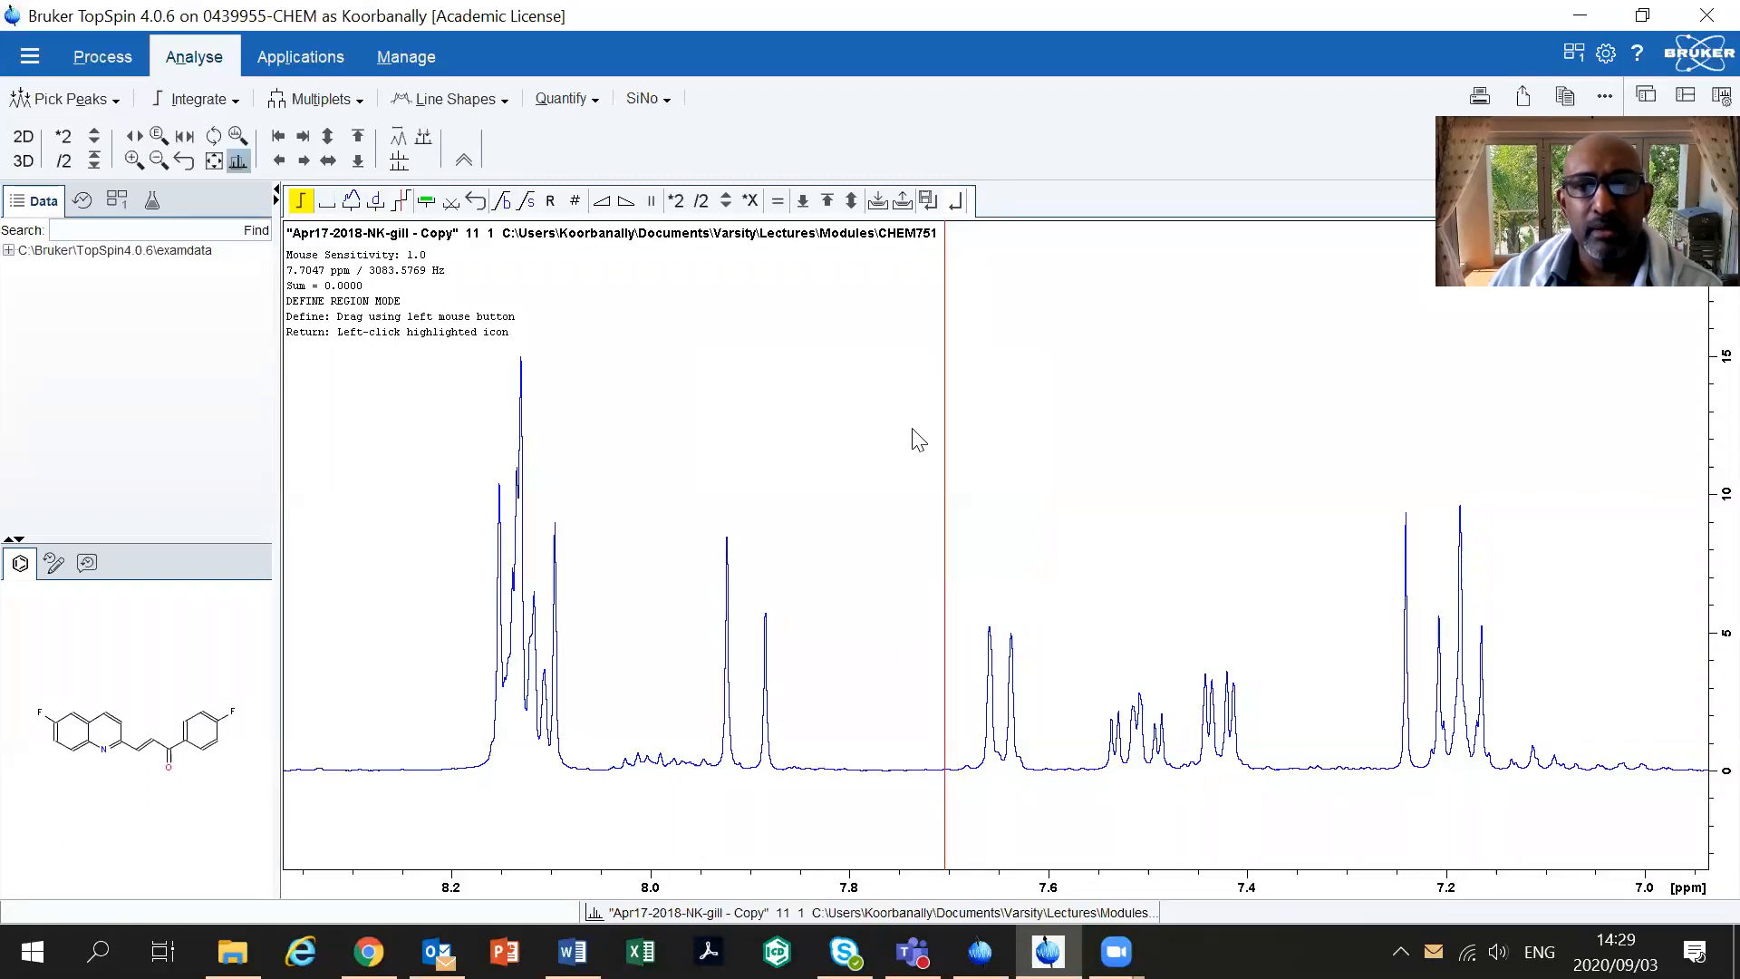
click(956, 201)
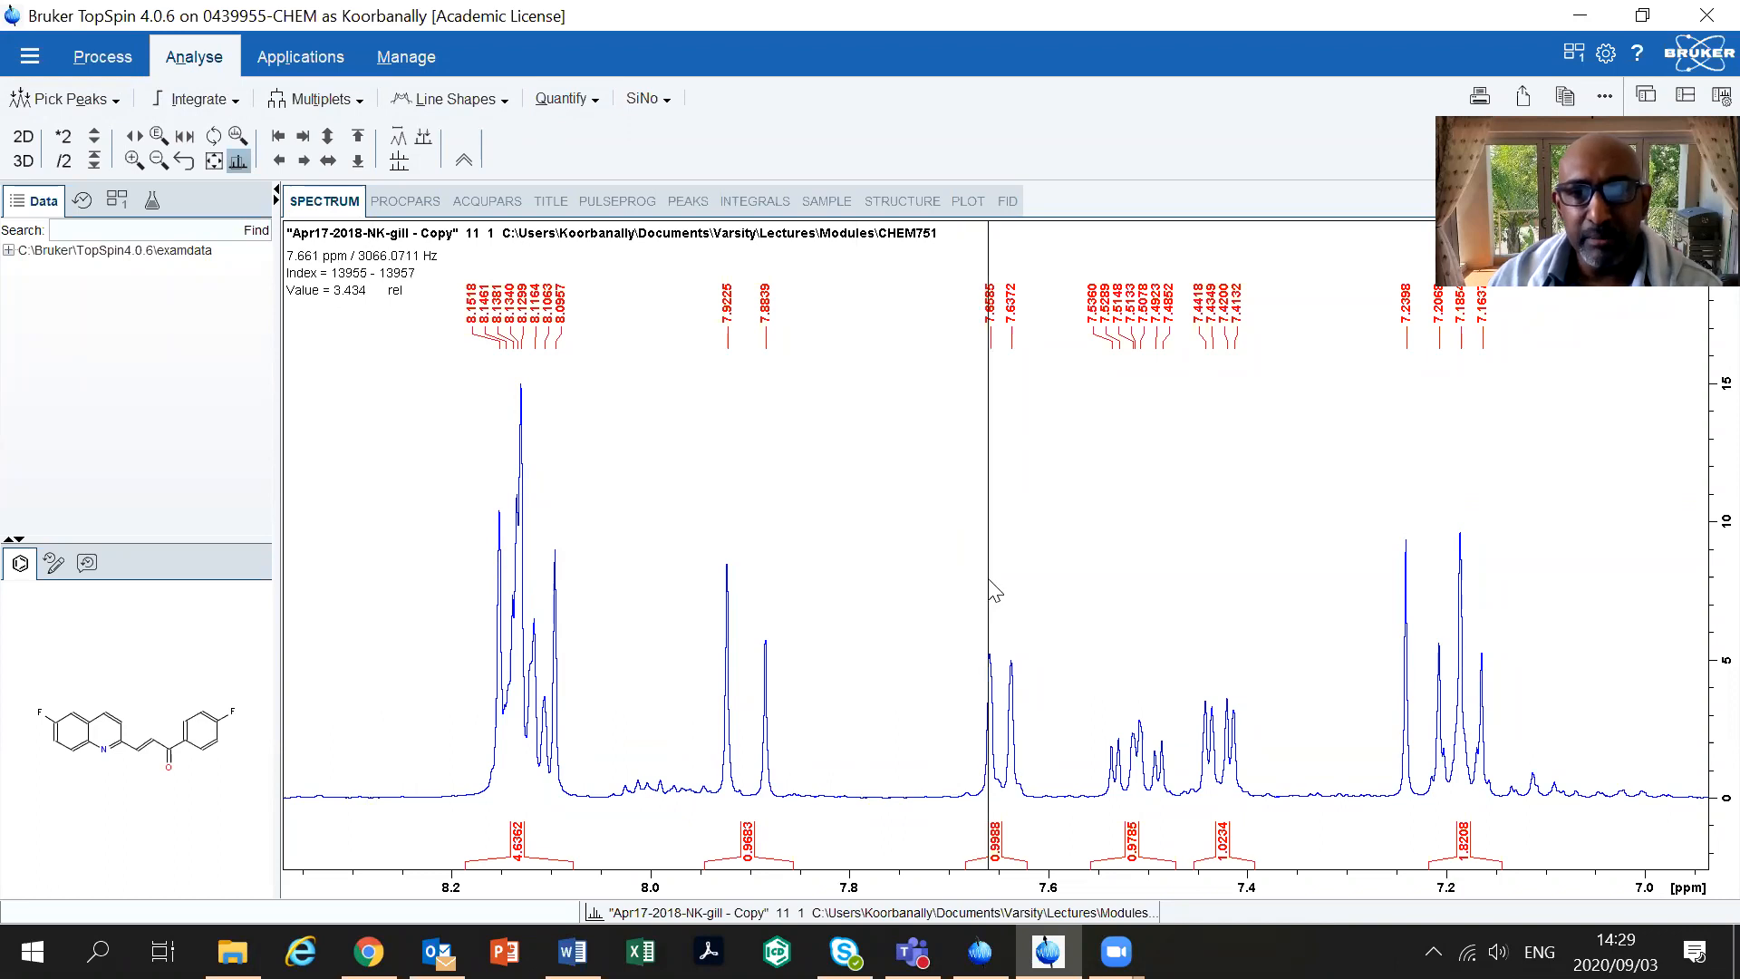
Measure the distance between the two peaks of the doublet near 7.65 ppm
click(99, 60)
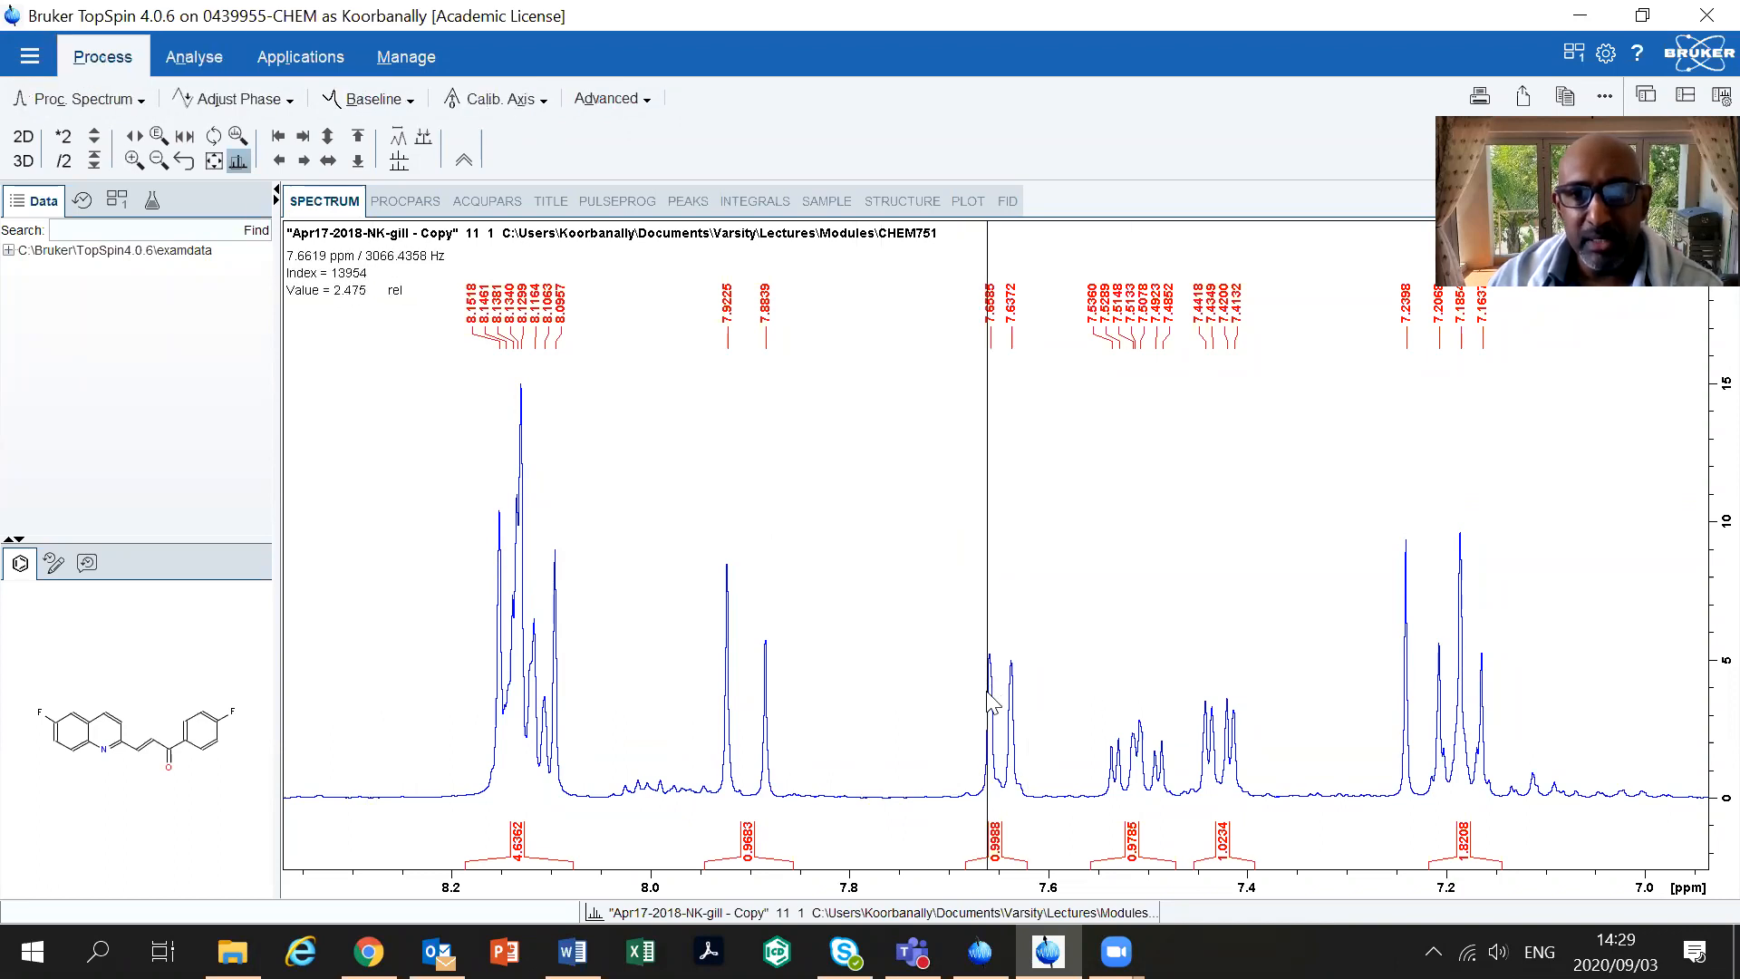
drag(990, 694, 1011, 705)
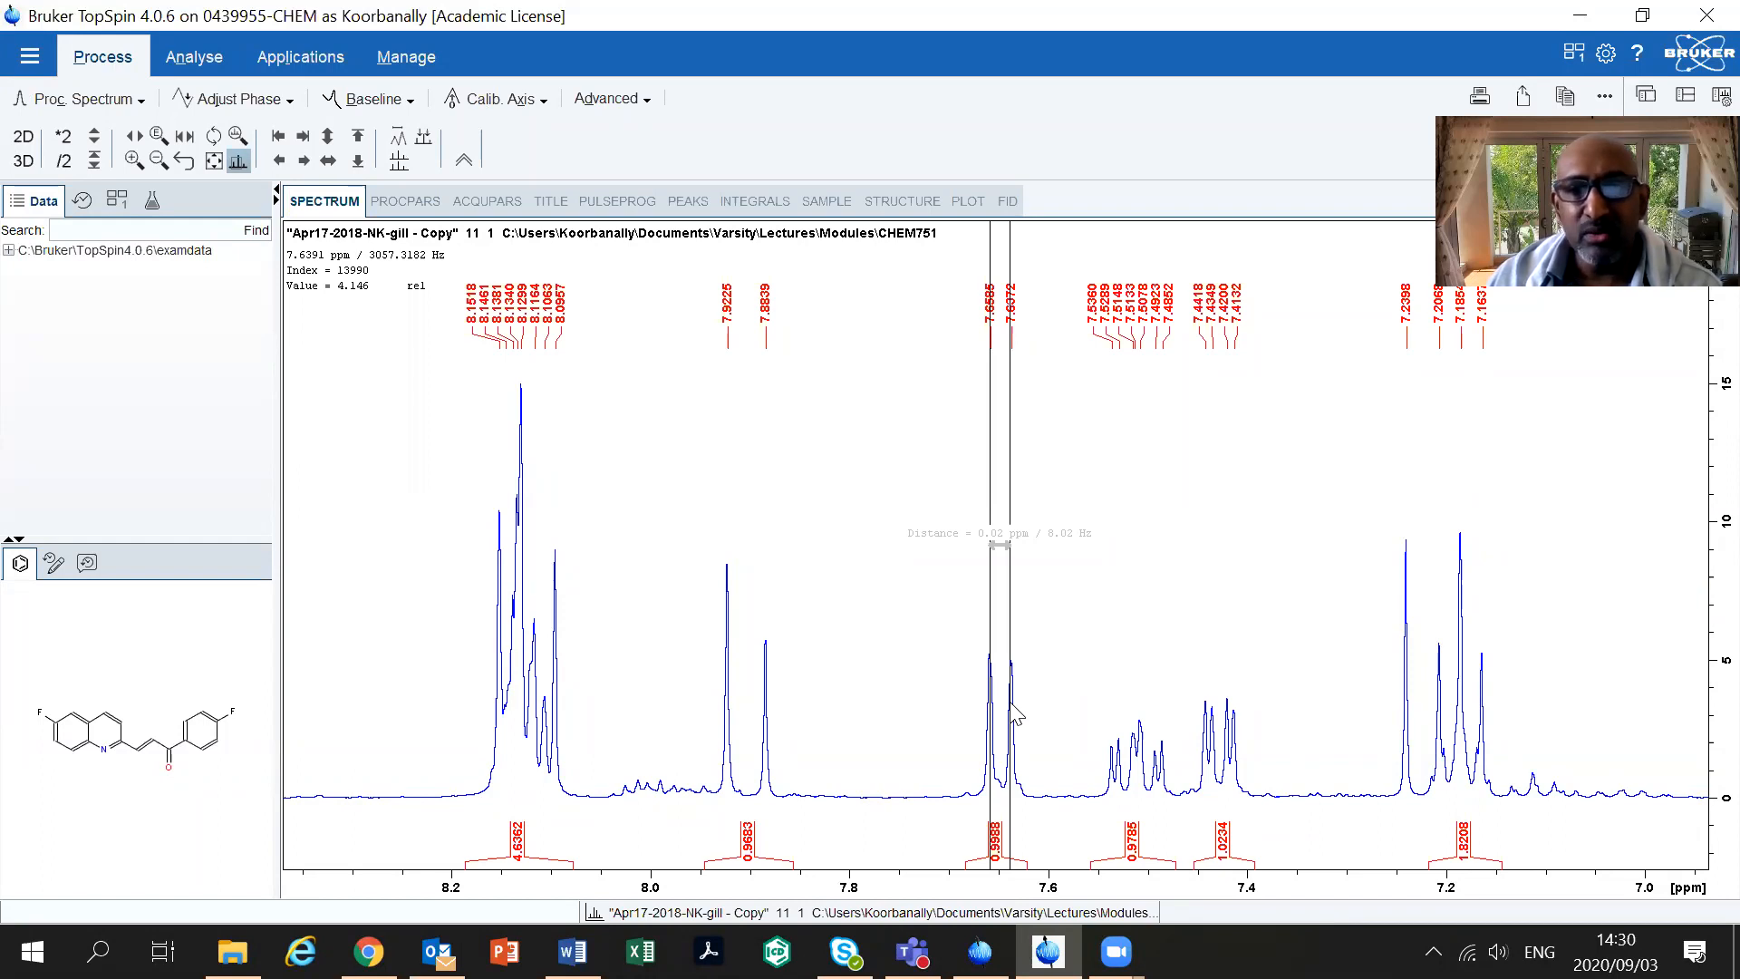
drag(1010, 703, 990, 707)
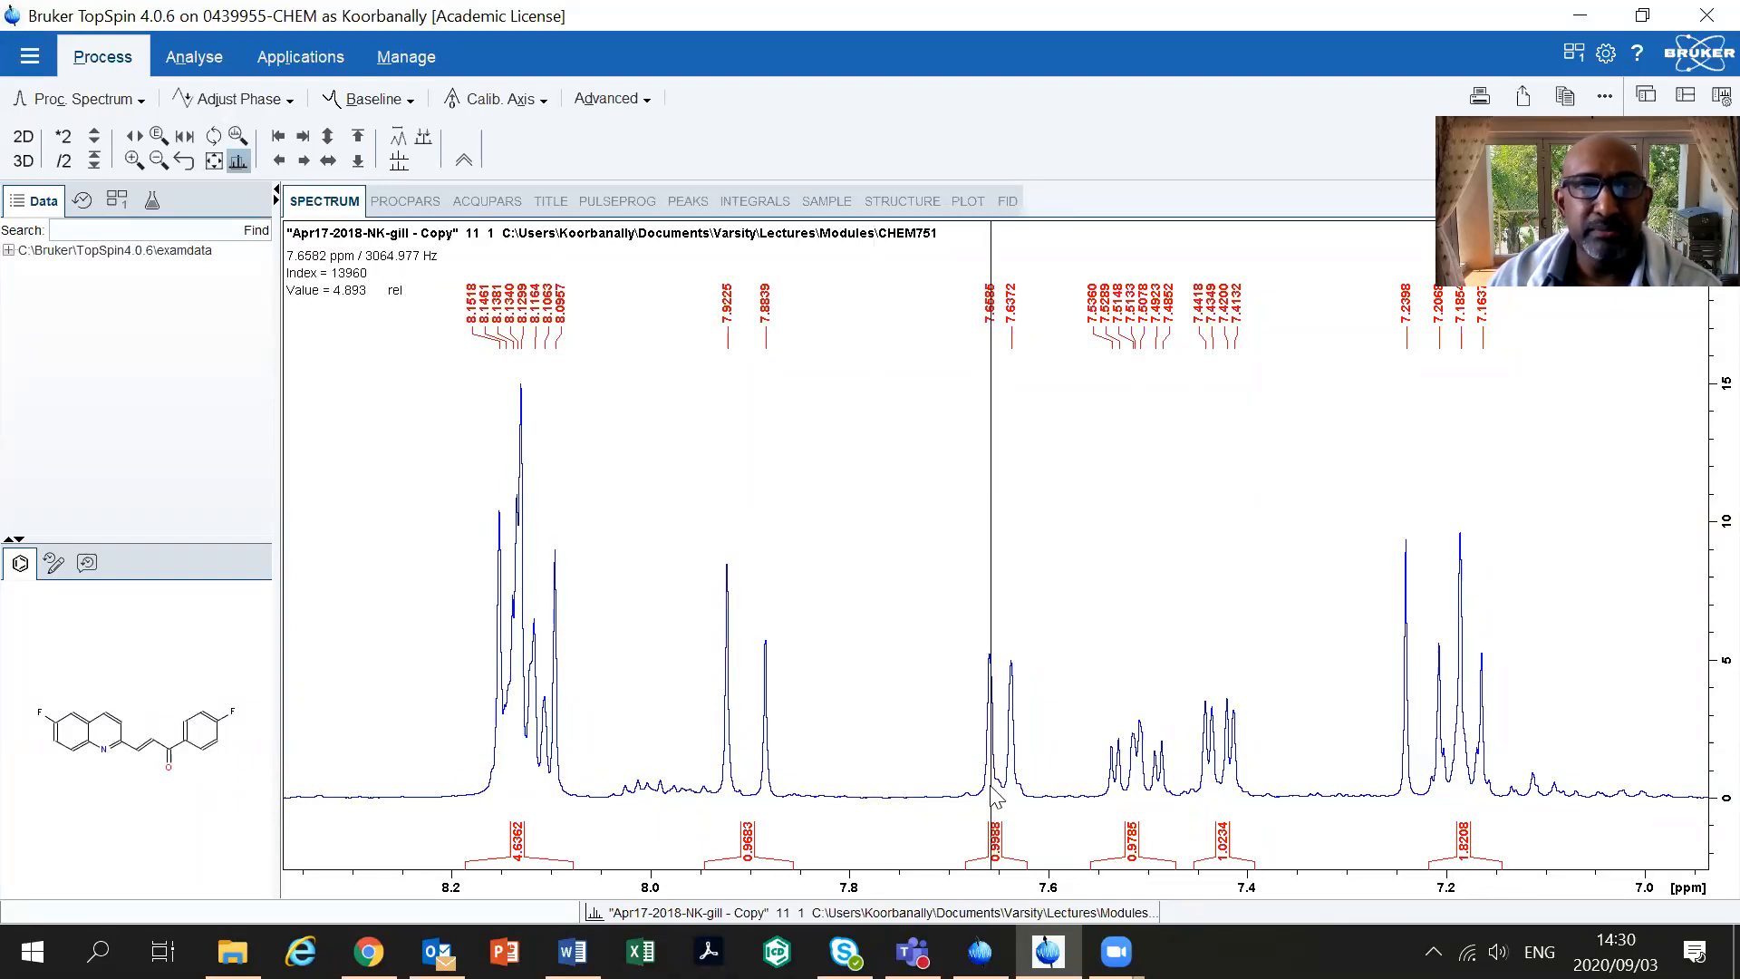
Restart manual integration, delete all existing integral regions and integrate the doublet near 7.65 ppm
click(193, 63)
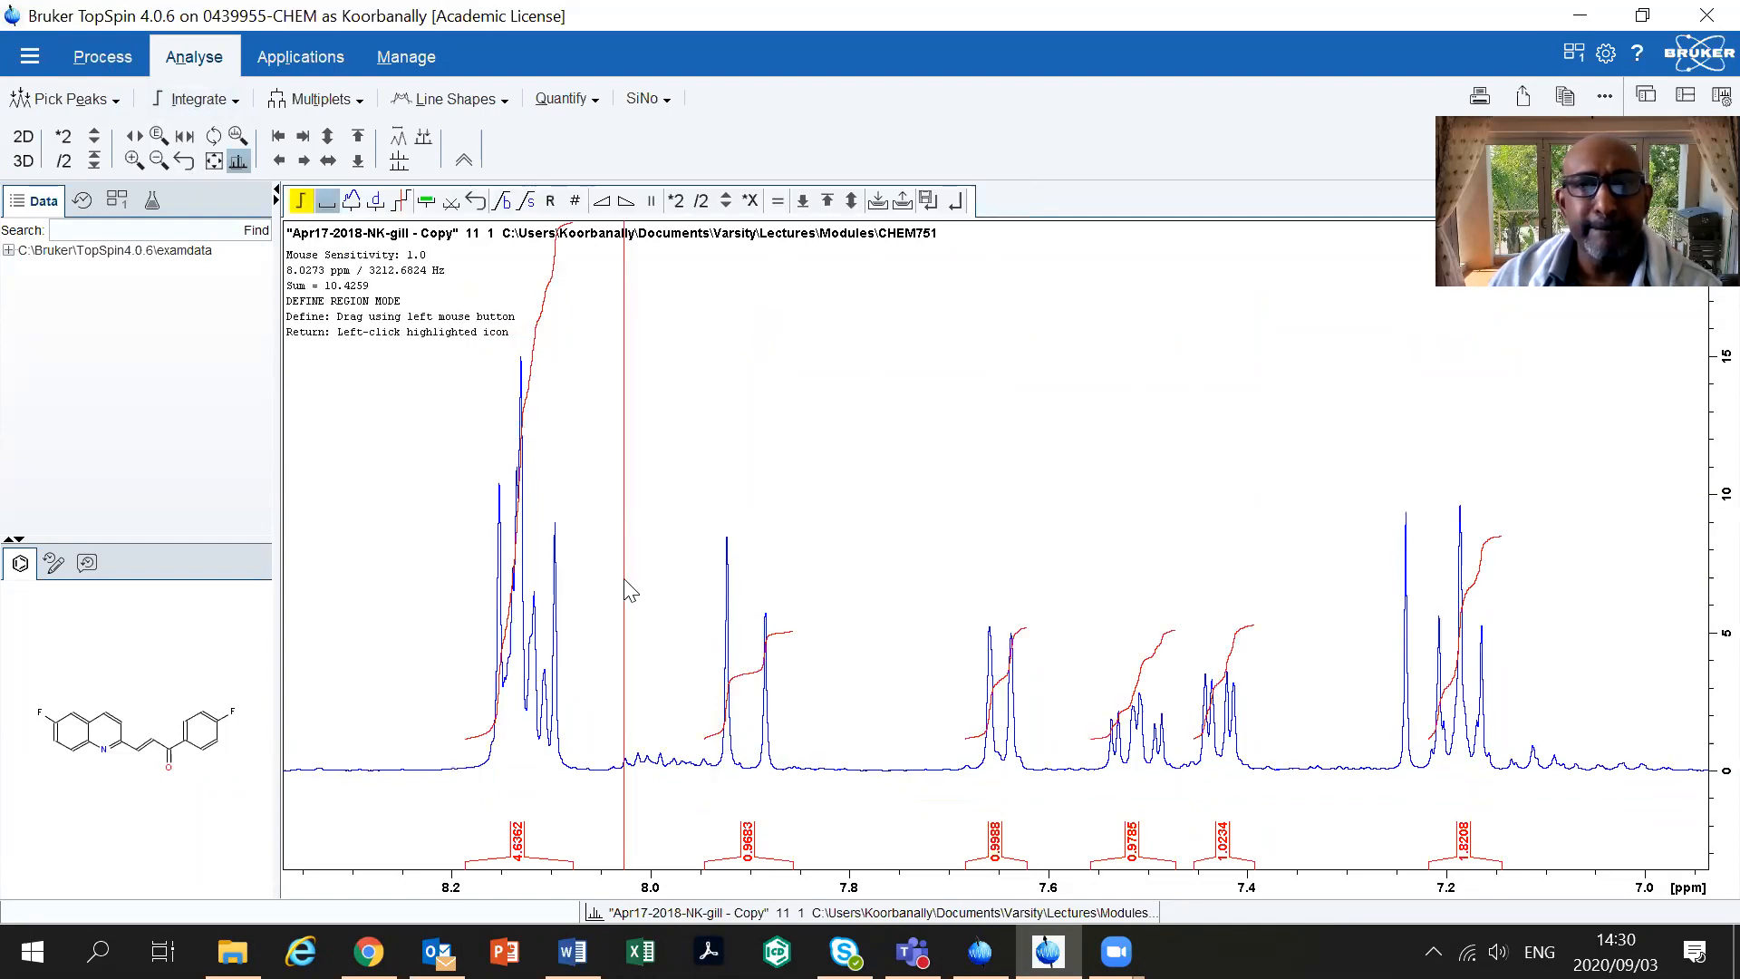
click(447, 204)
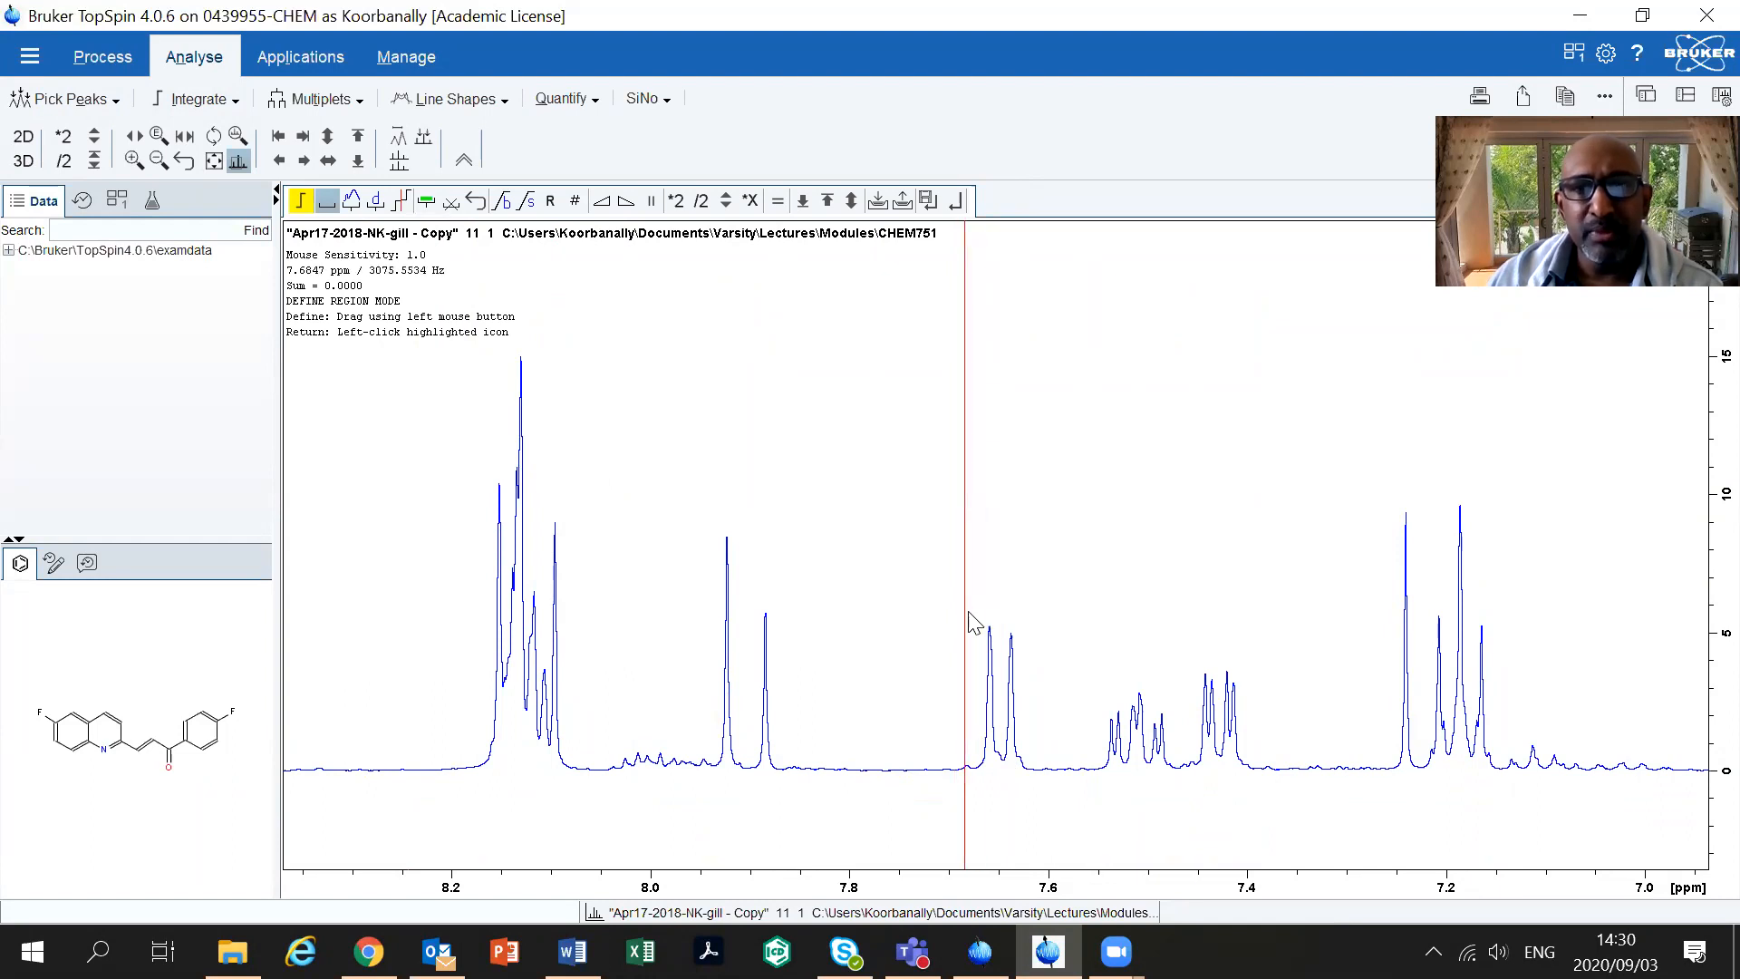
drag(967, 631, 1024, 653)
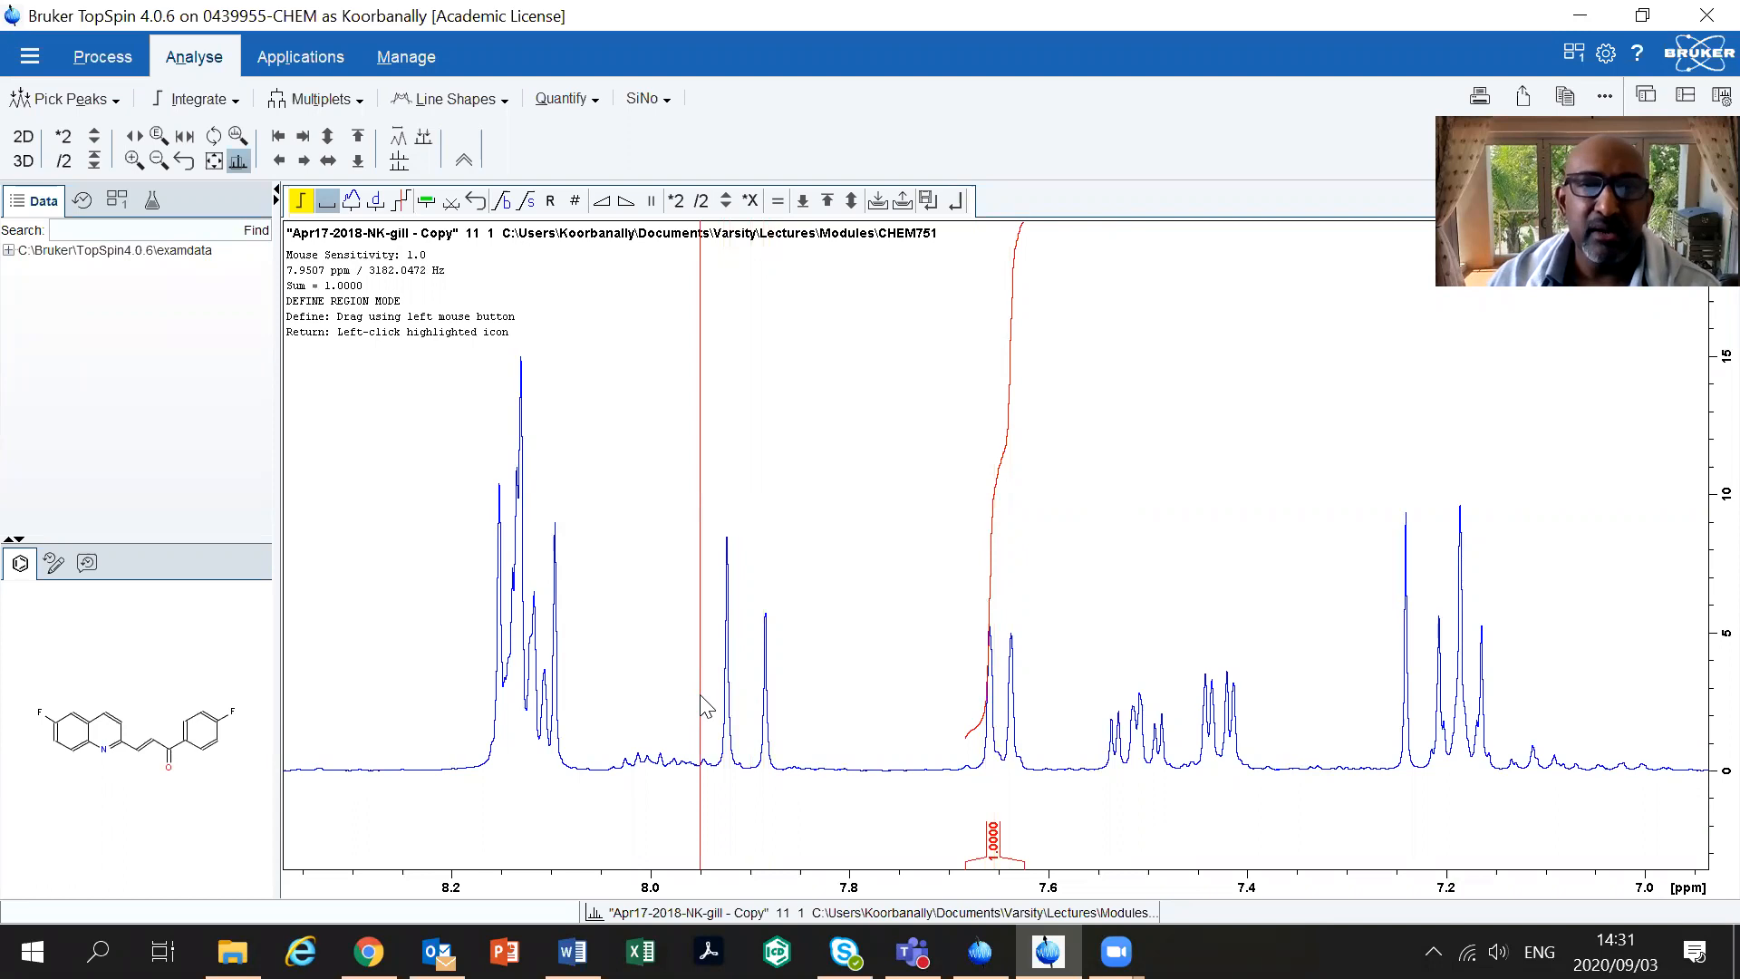
Define integral regions around the signals near 7.90, 7.51 and 7.43 ppm
drag(702, 698, 799, 693)
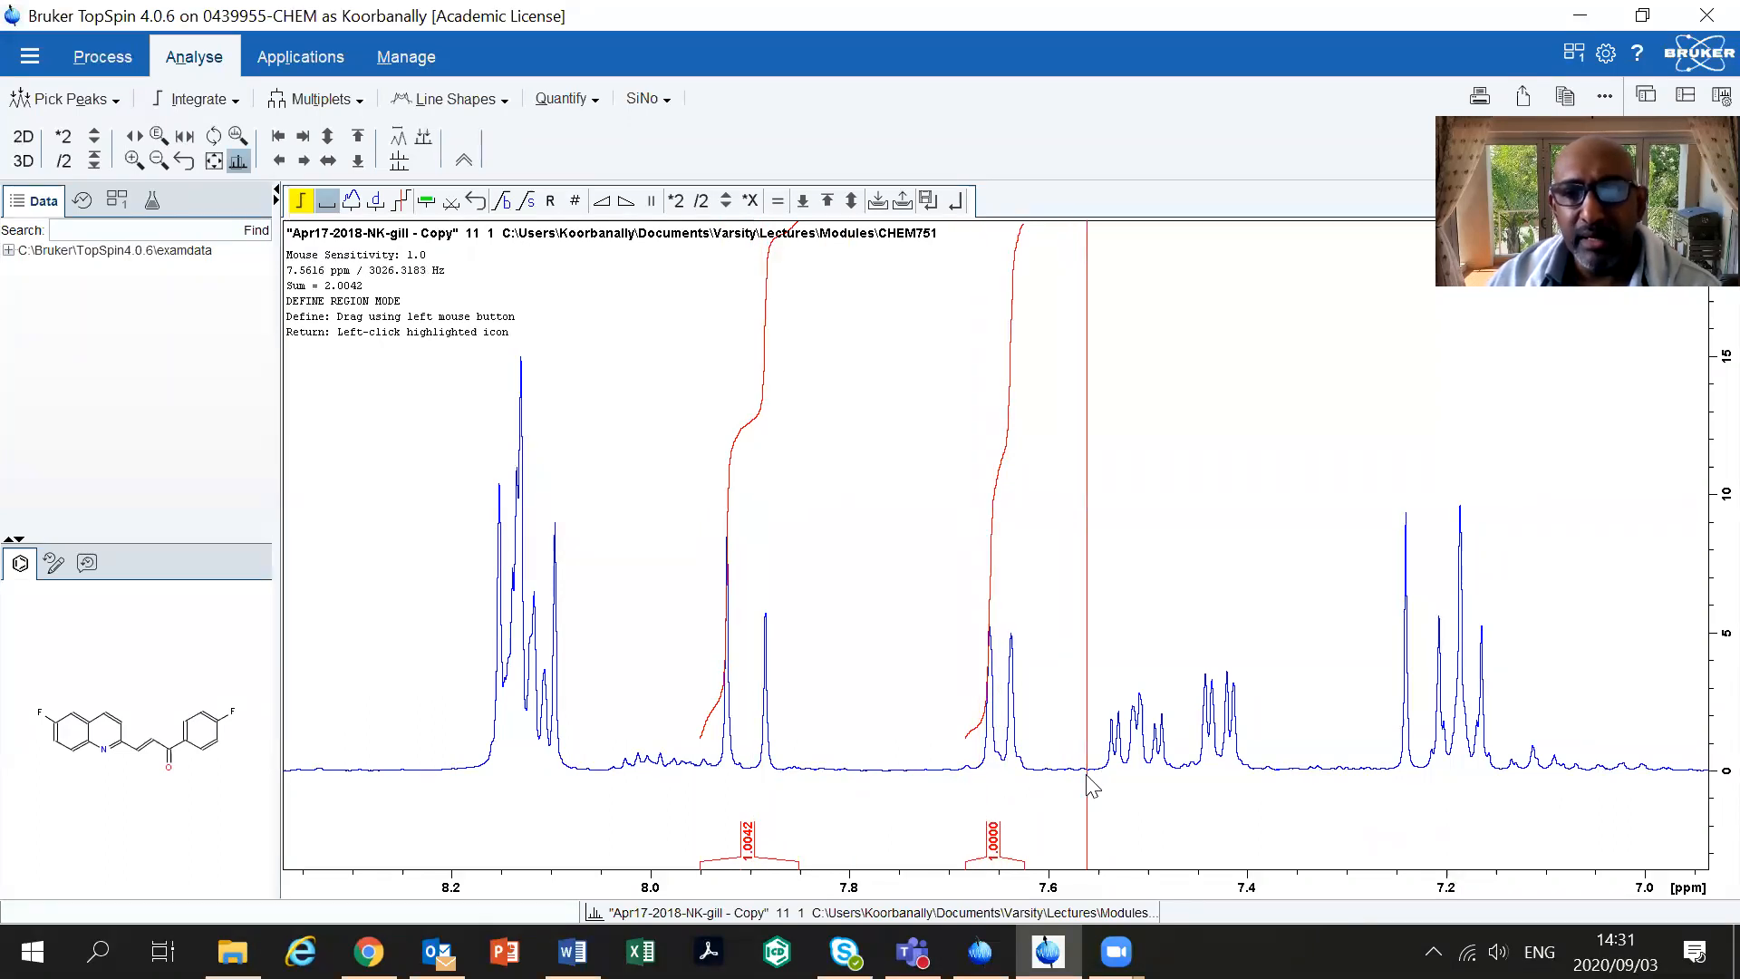
drag(1095, 775, 1179, 796)
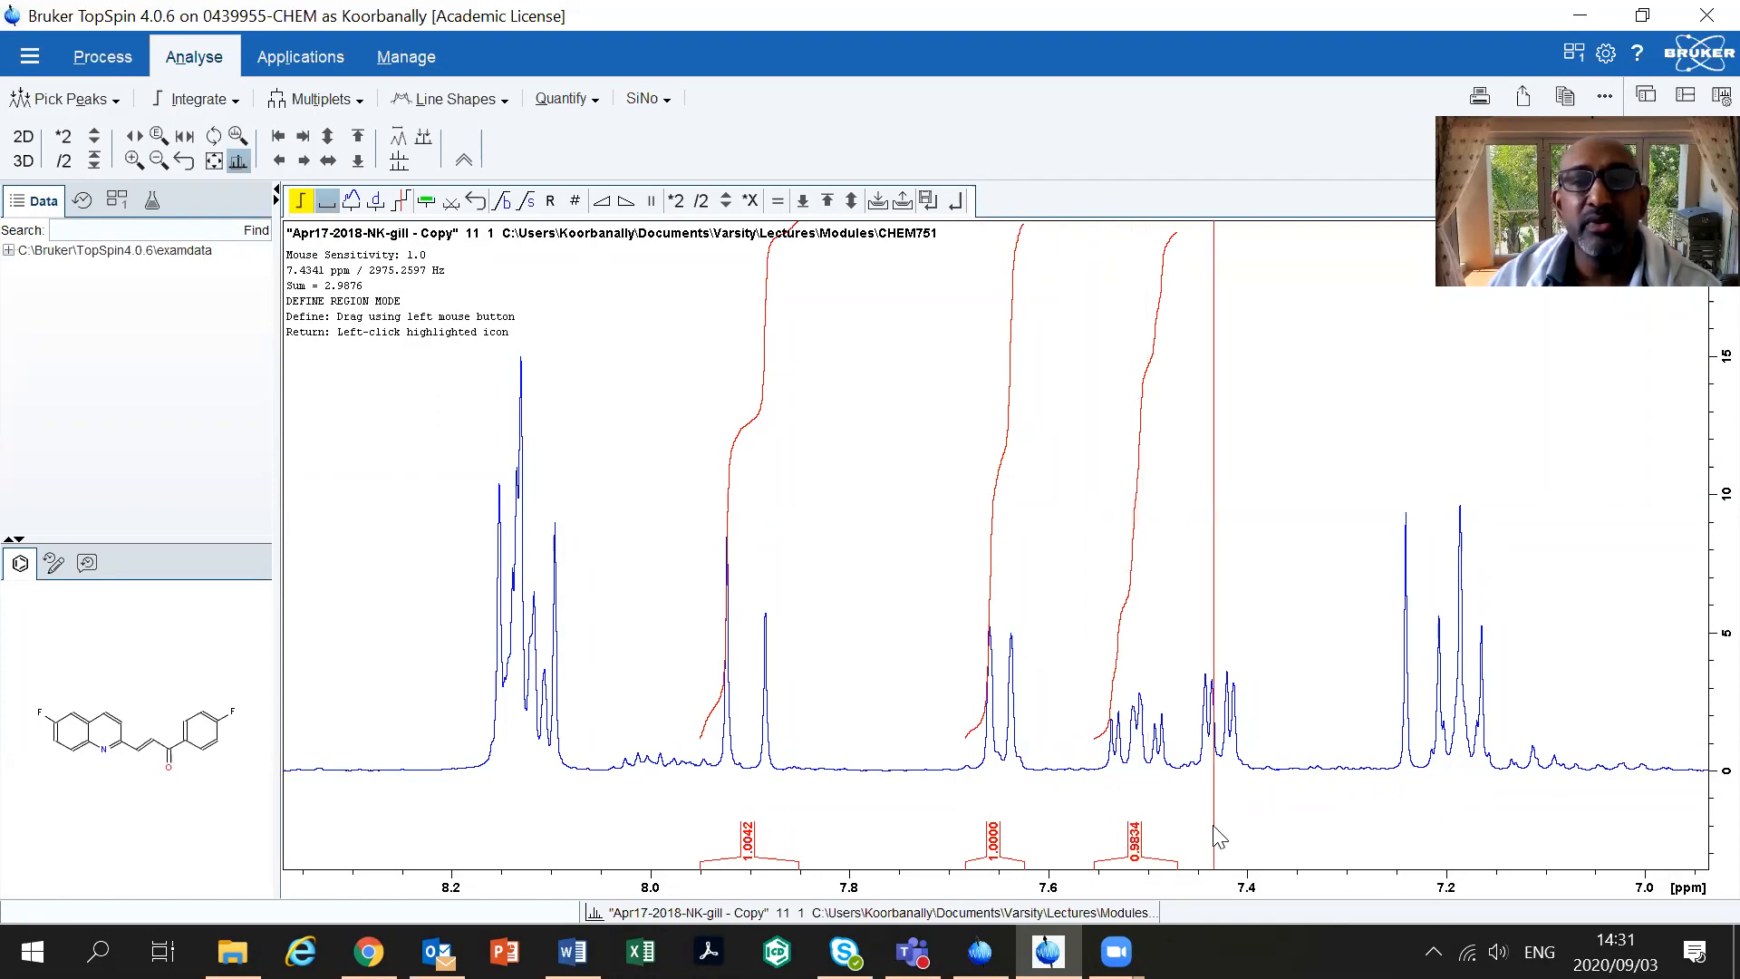
drag(1187, 826, 1261, 826)
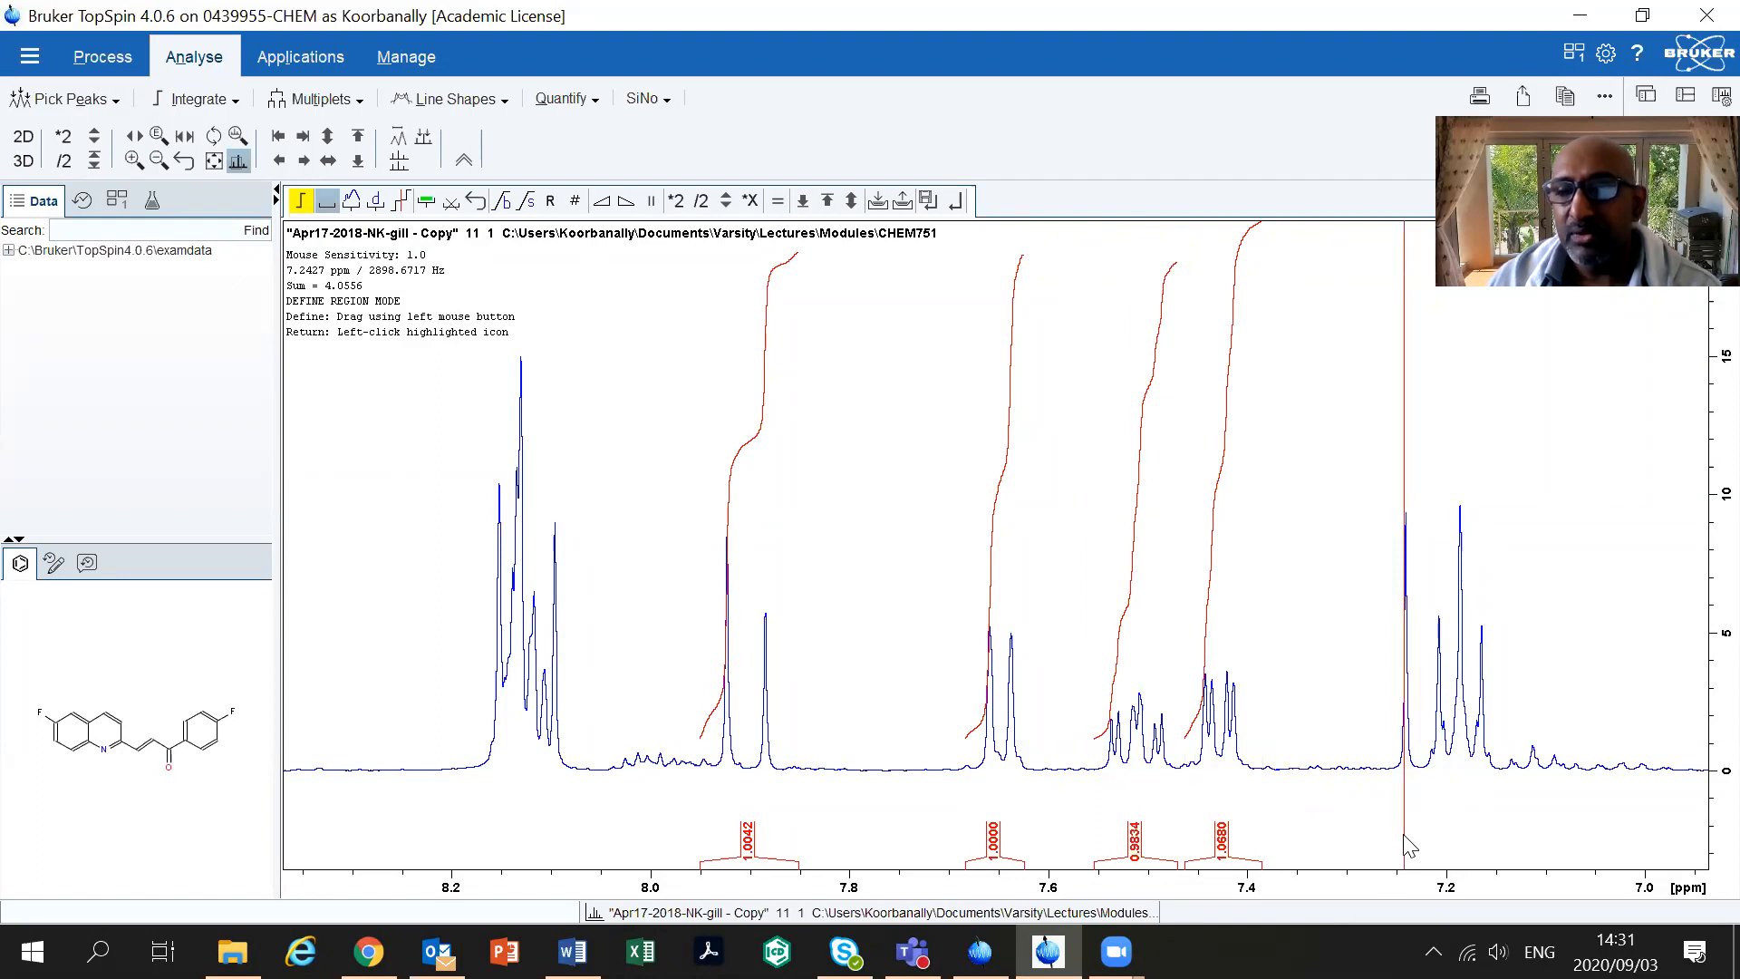
Integrate the solvent peak near 7.24 ppm and delete that integral region again
drag(1387, 838, 1433, 838)
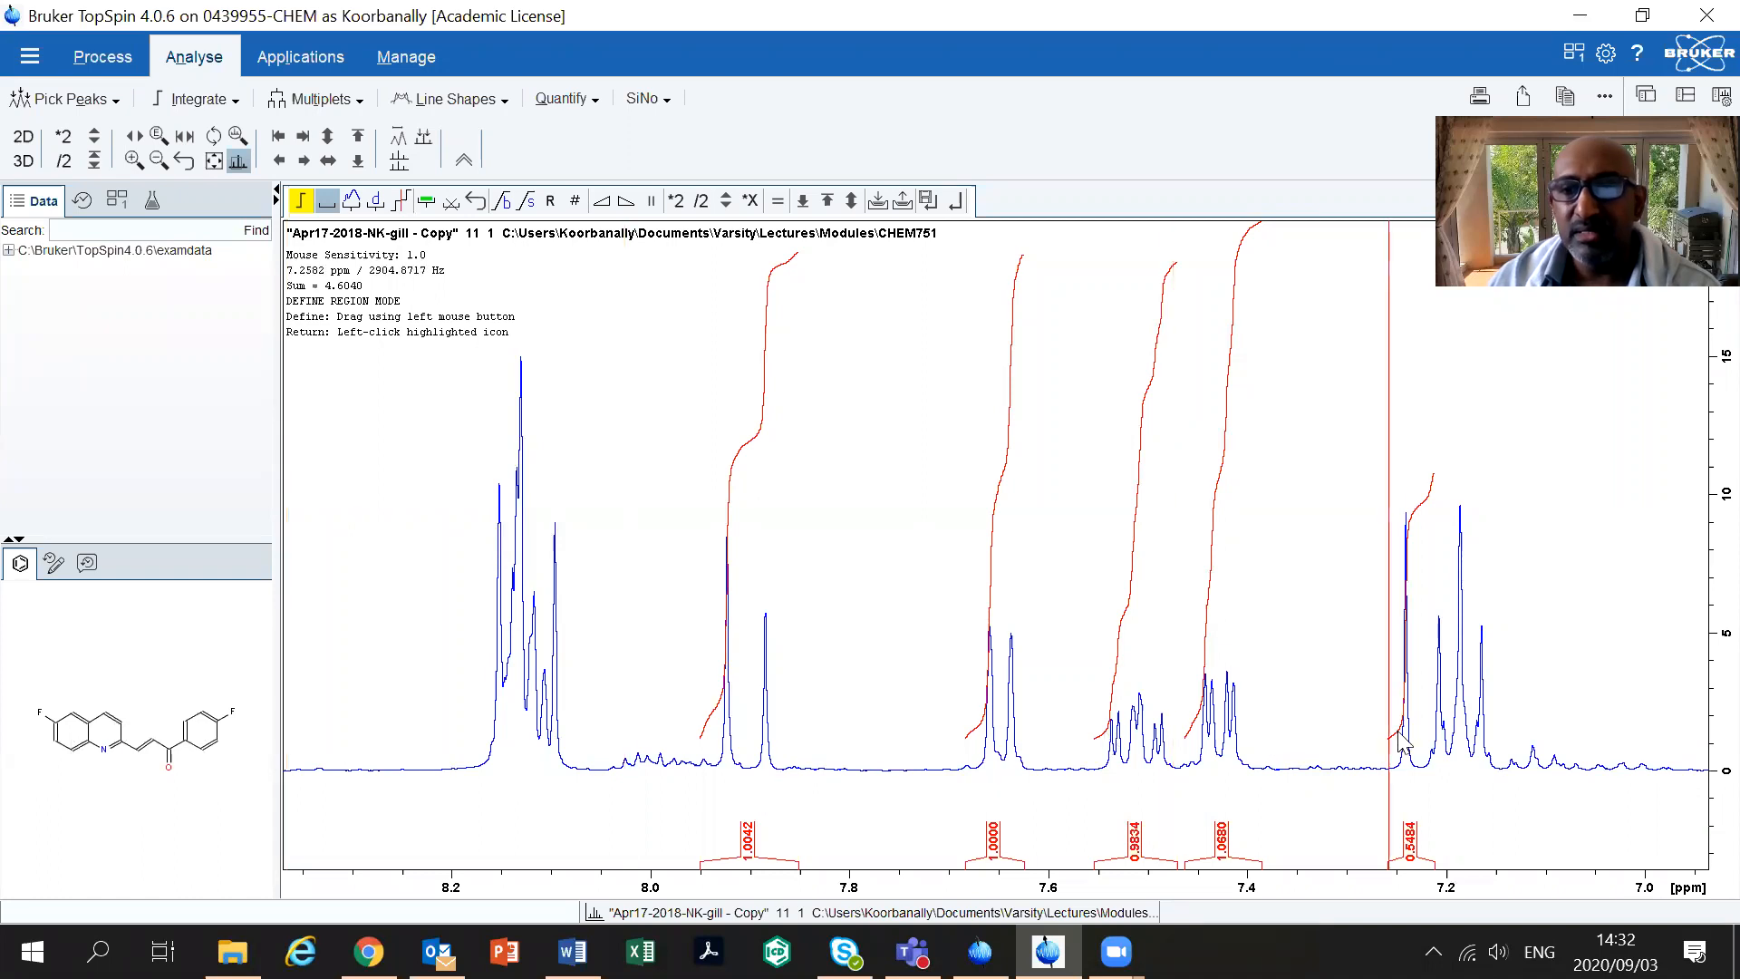
click(1416, 838)
click(447, 202)
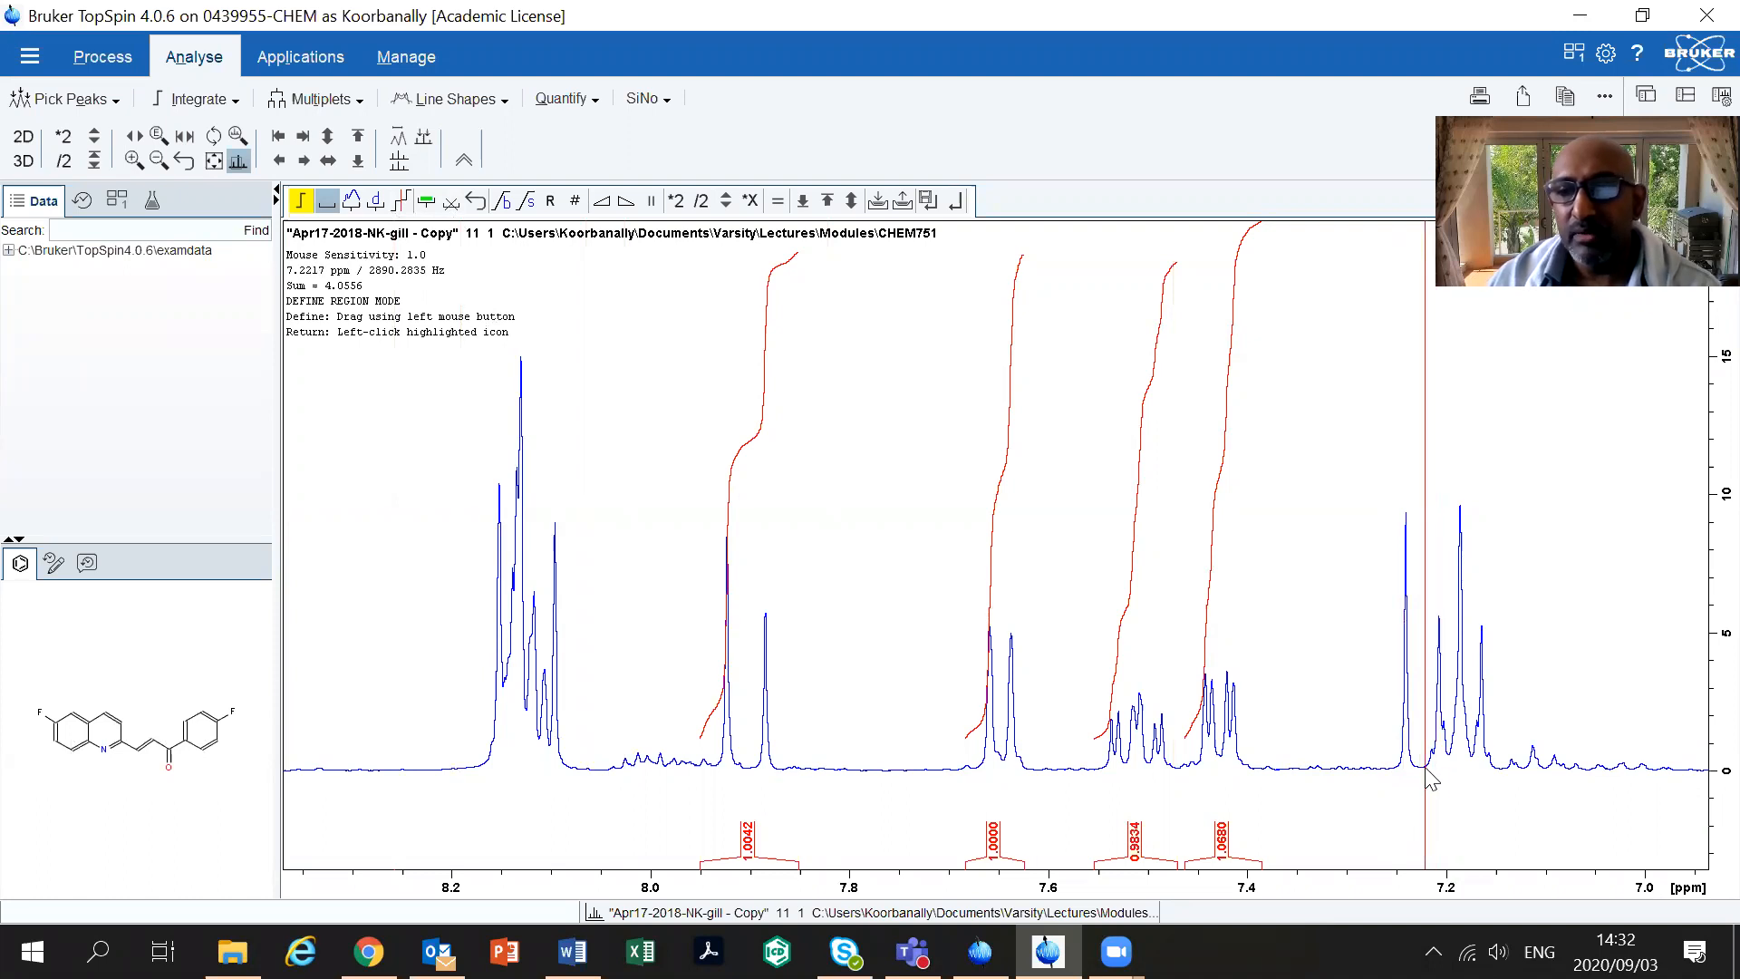
Integrate the signals near 7.19 and 8.13 ppm, then save the regions and leave the integration mode
drag(1424, 765, 1498, 770)
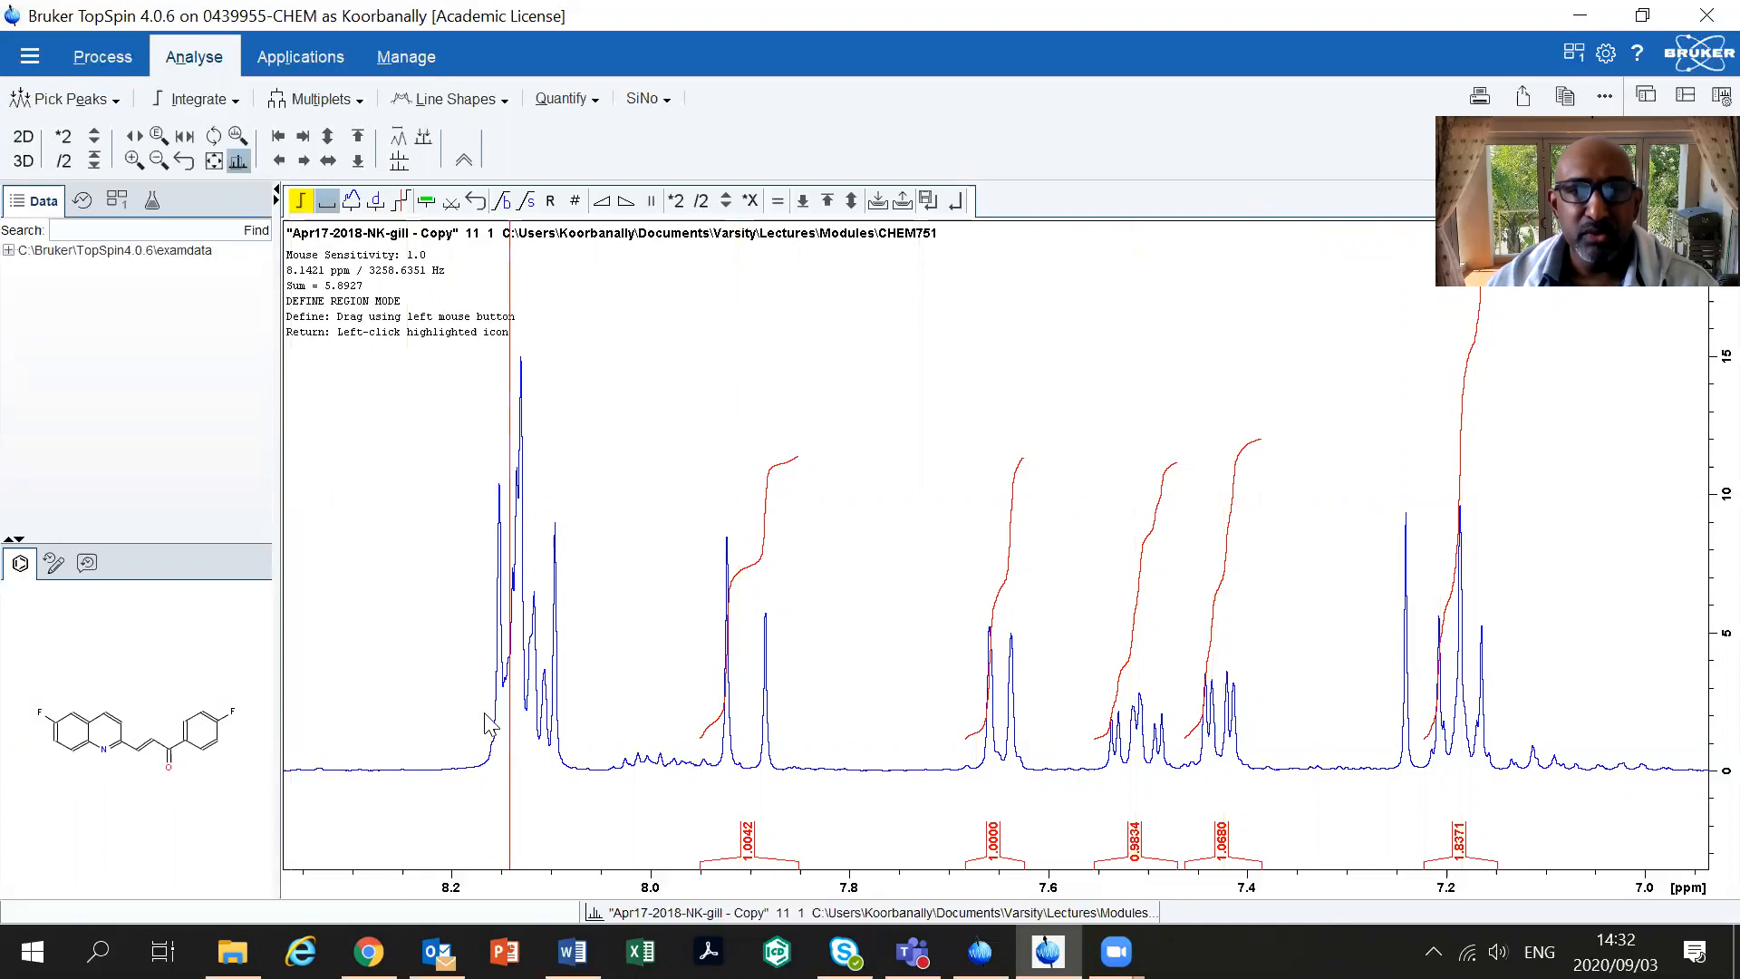
drag(461, 711, 576, 703)
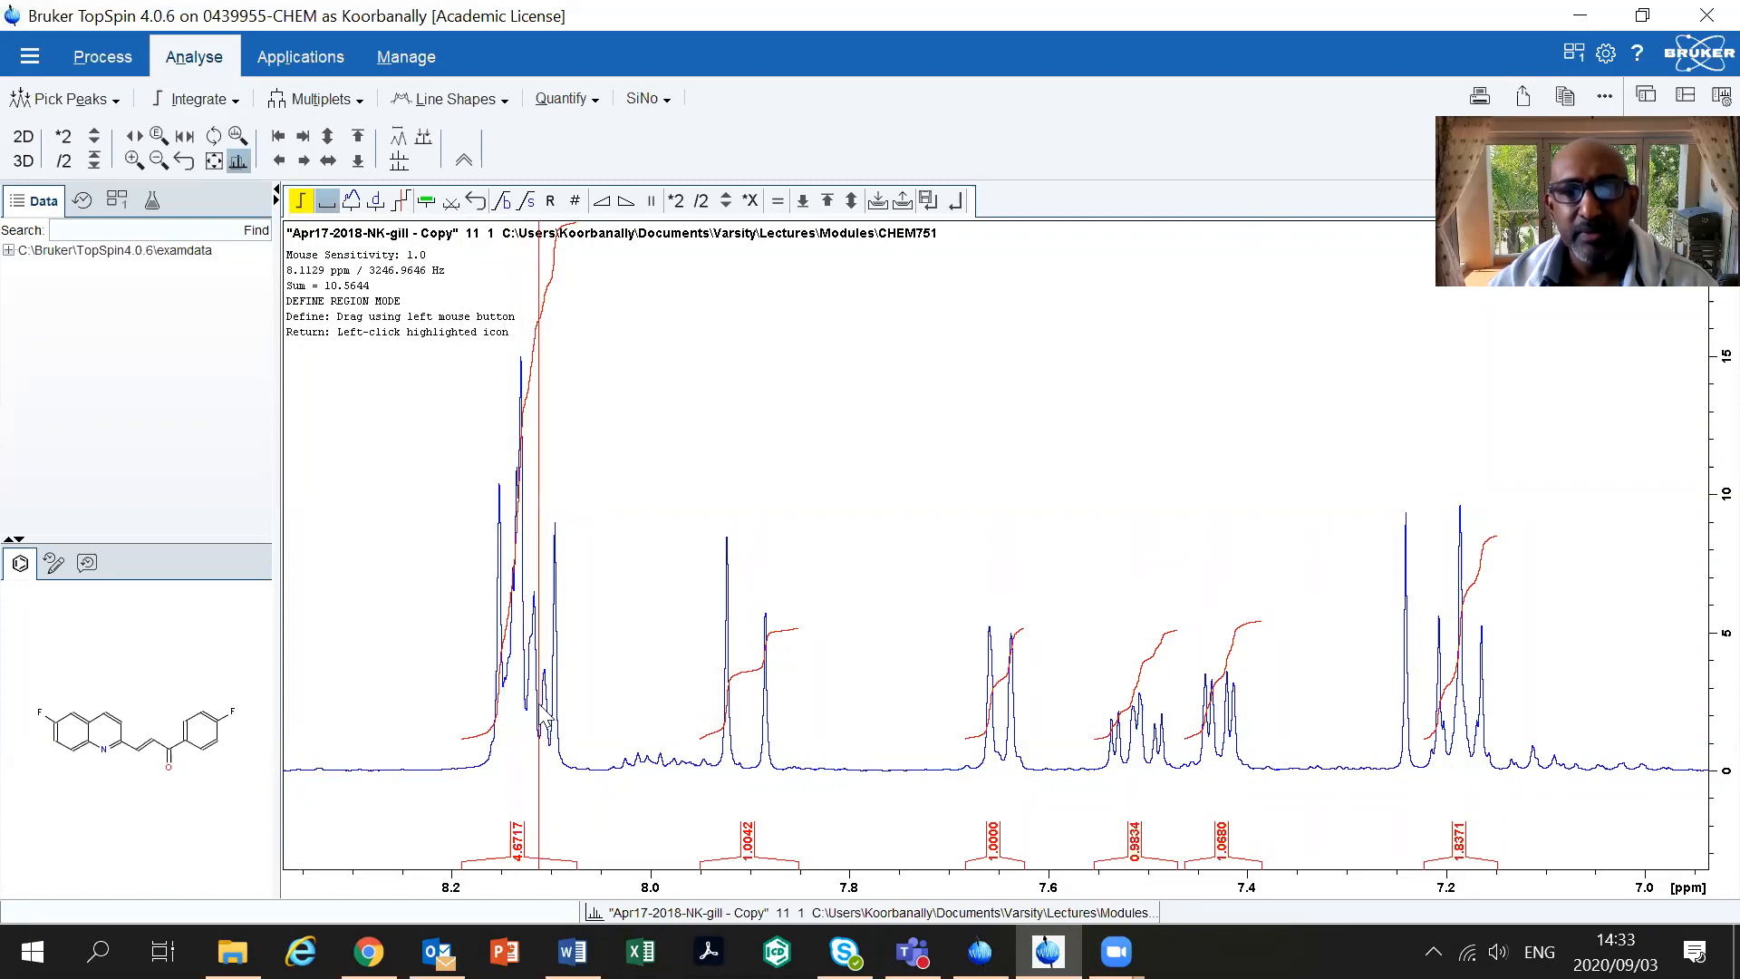
scroll(530, 698, down, 1)
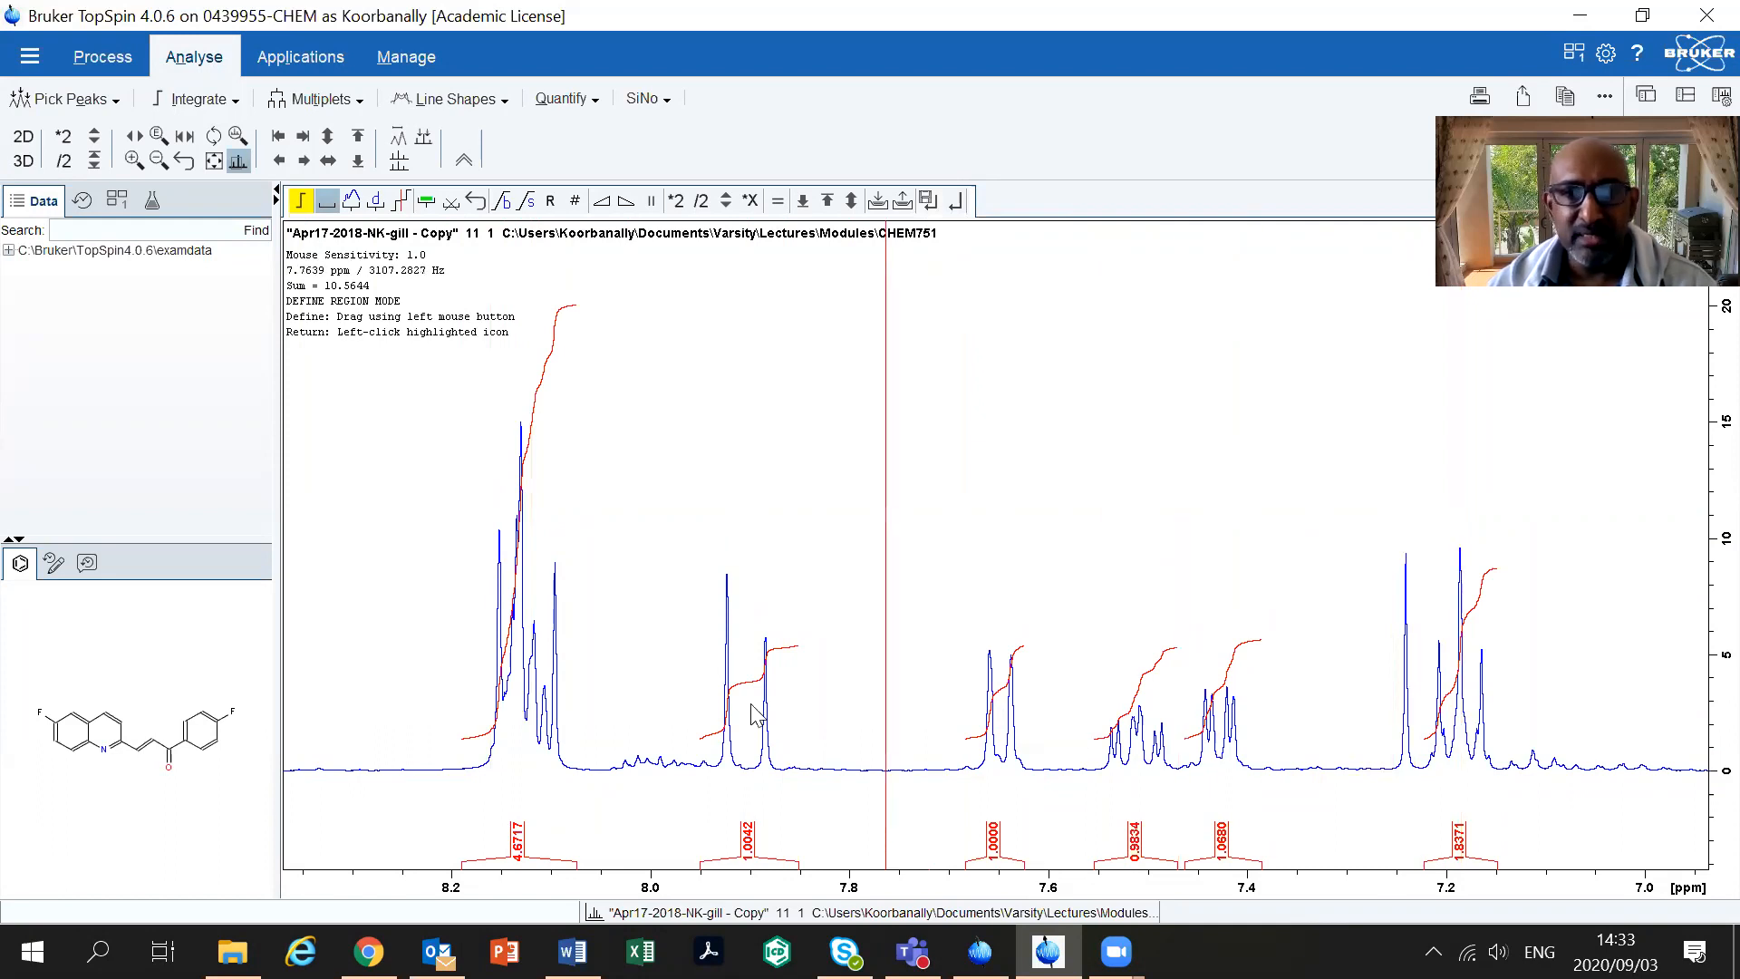
click(929, 203)
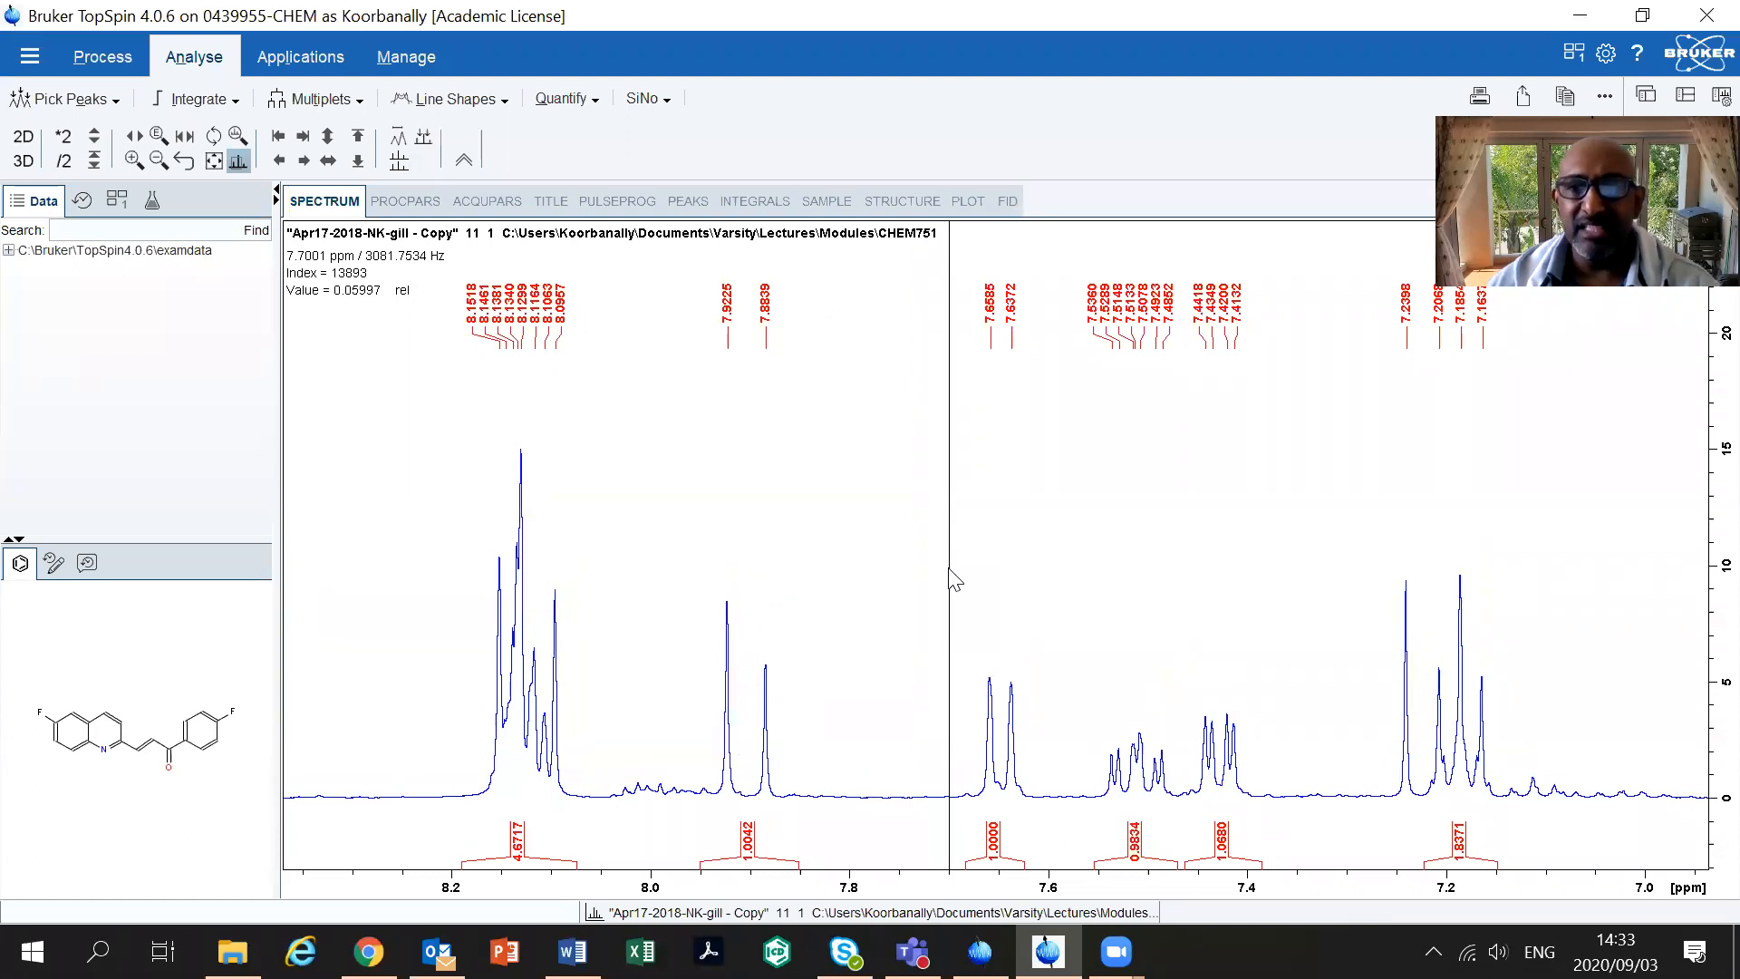
Turn on the display of integrals in the spectra display preferences and apply it
click(157, 164)
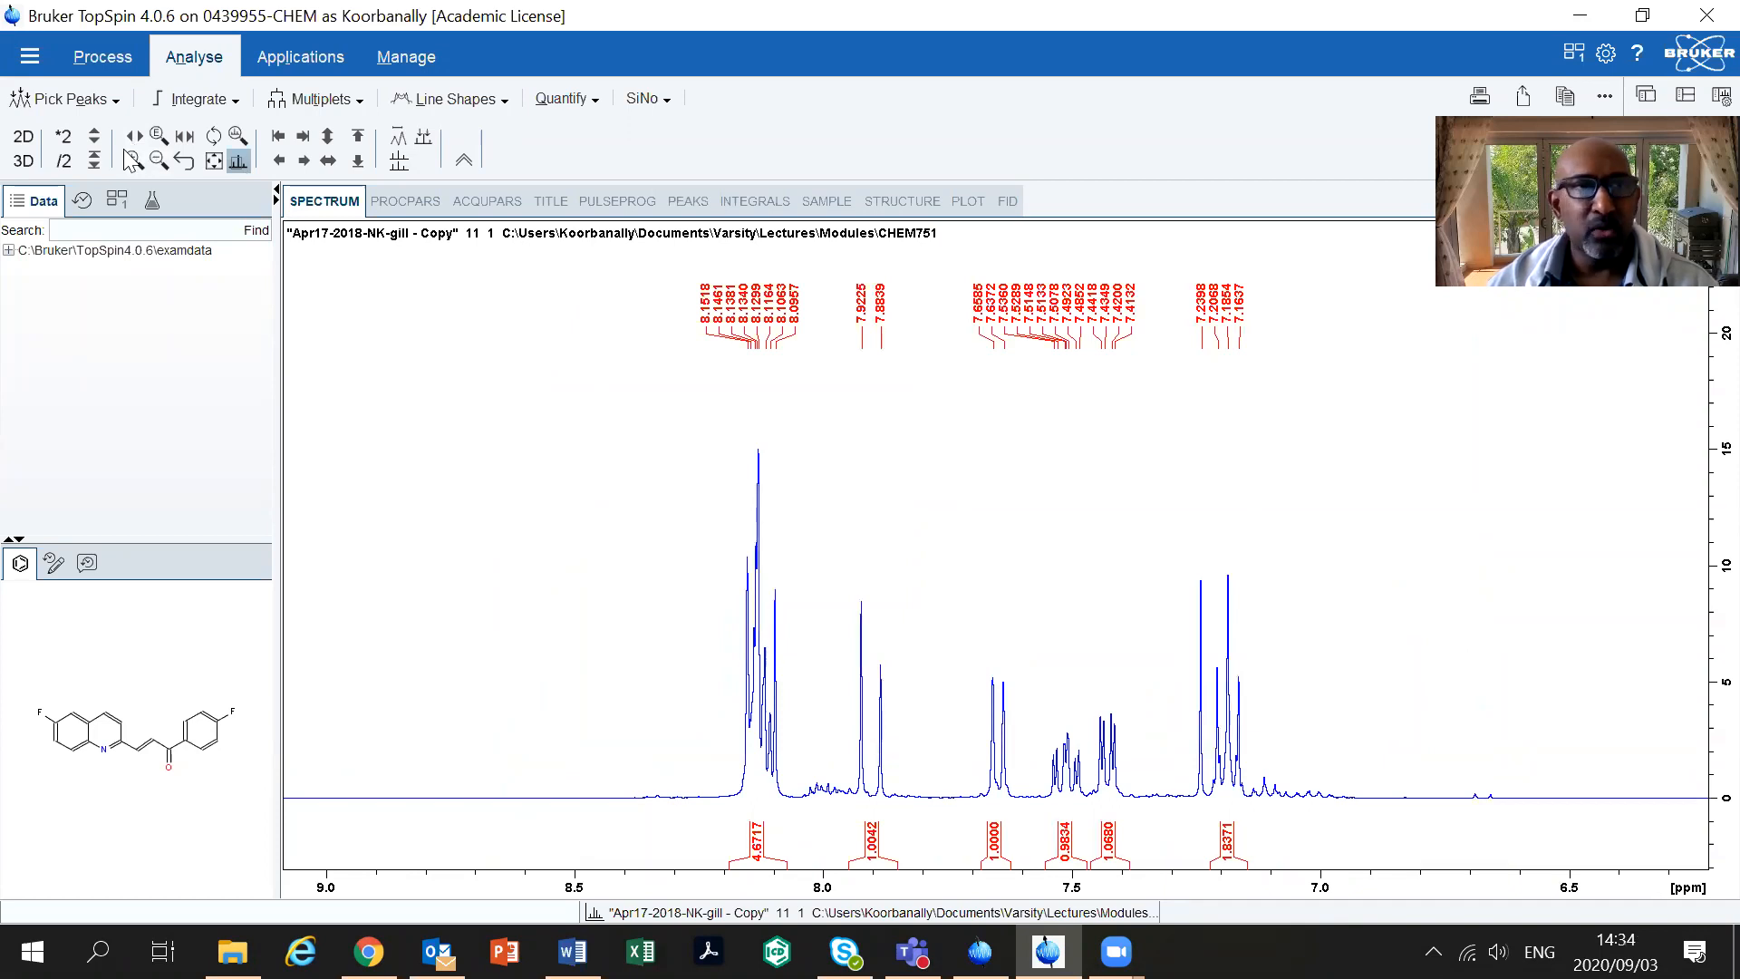
click(133, 160)
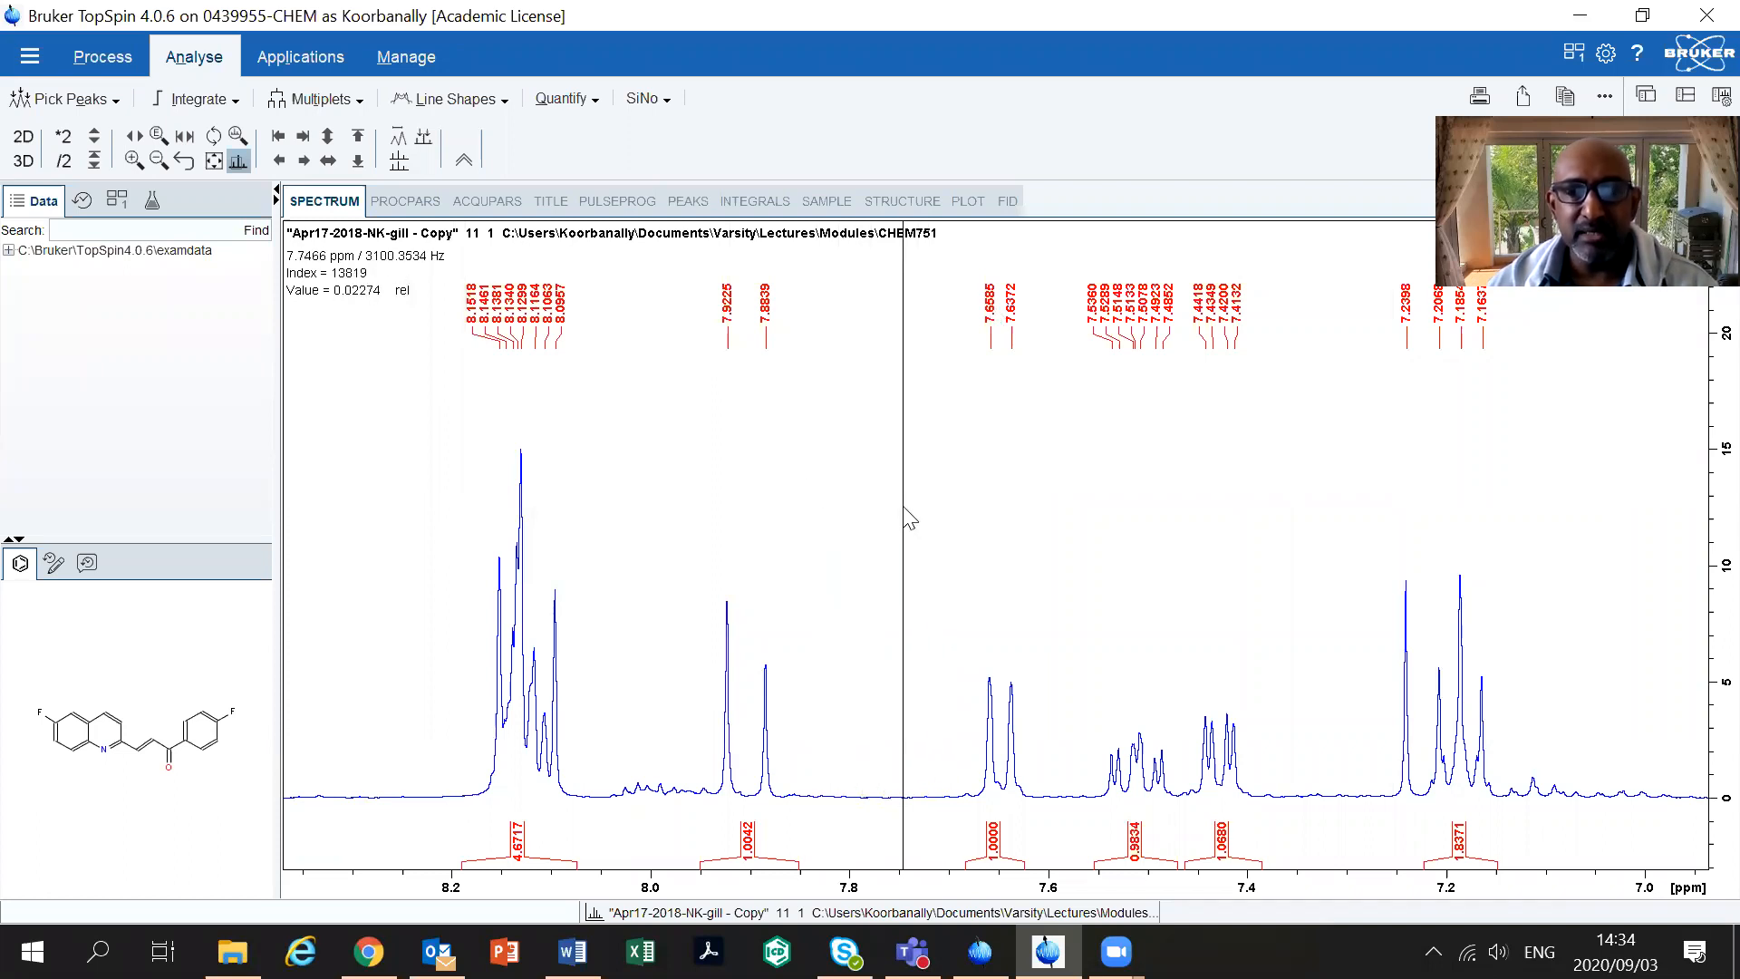
right_click(834, 490)
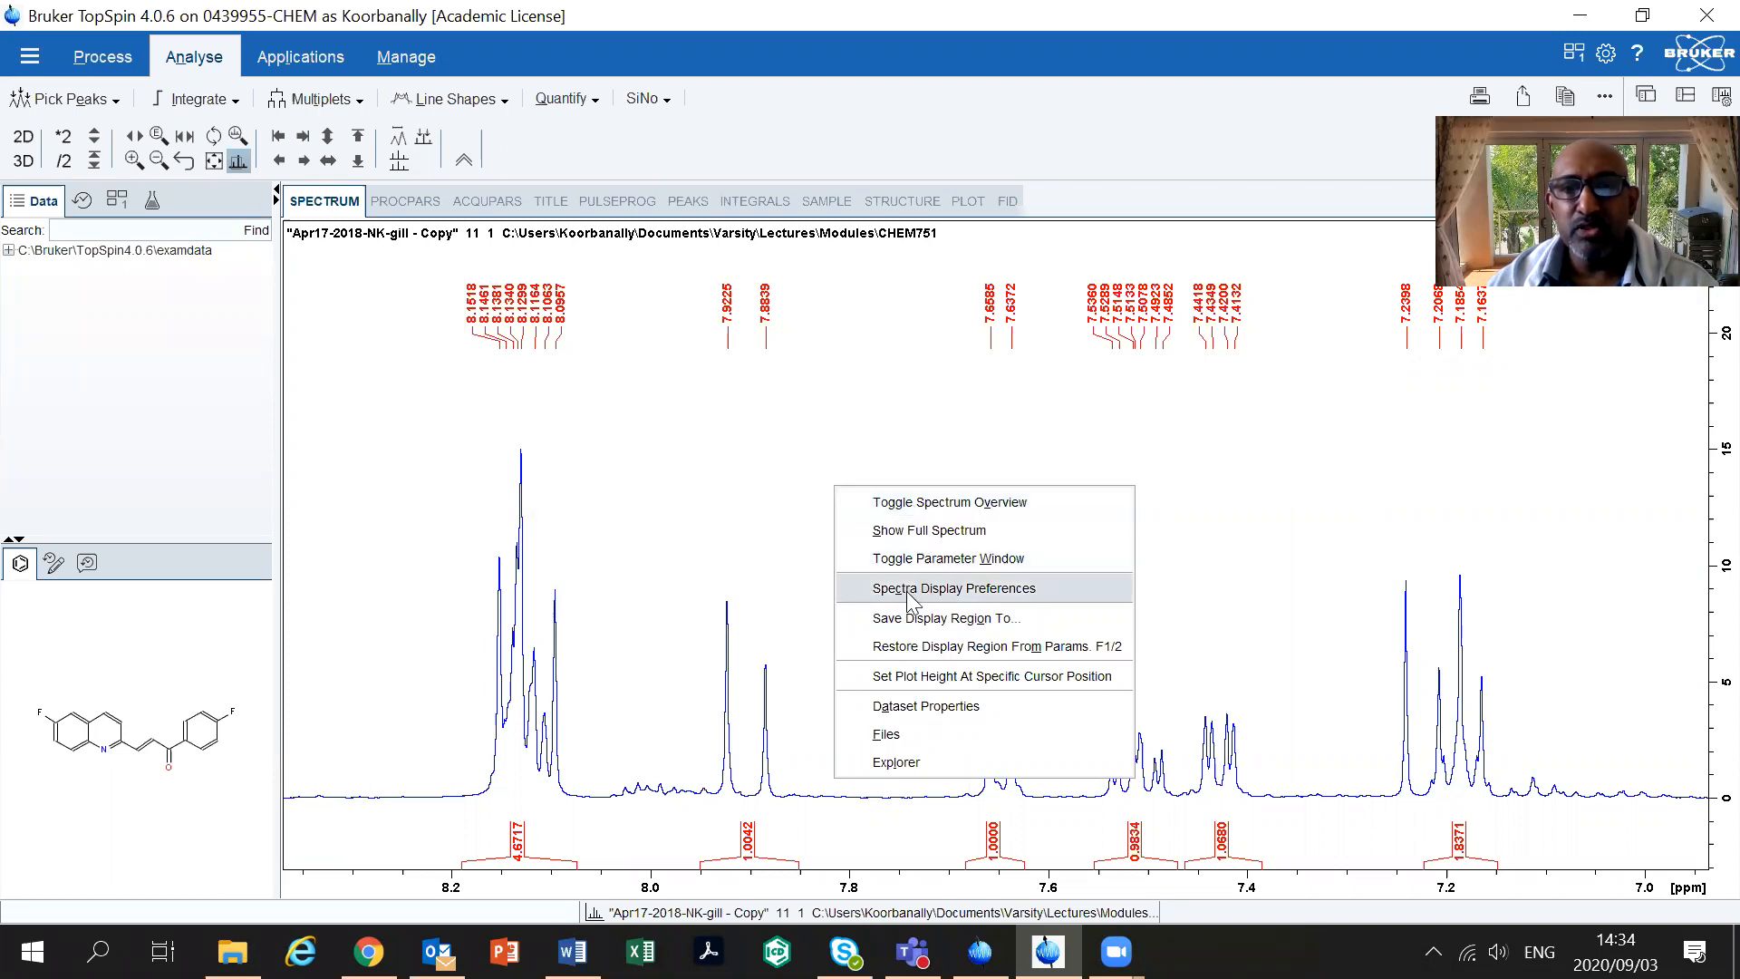
click(992, 599)
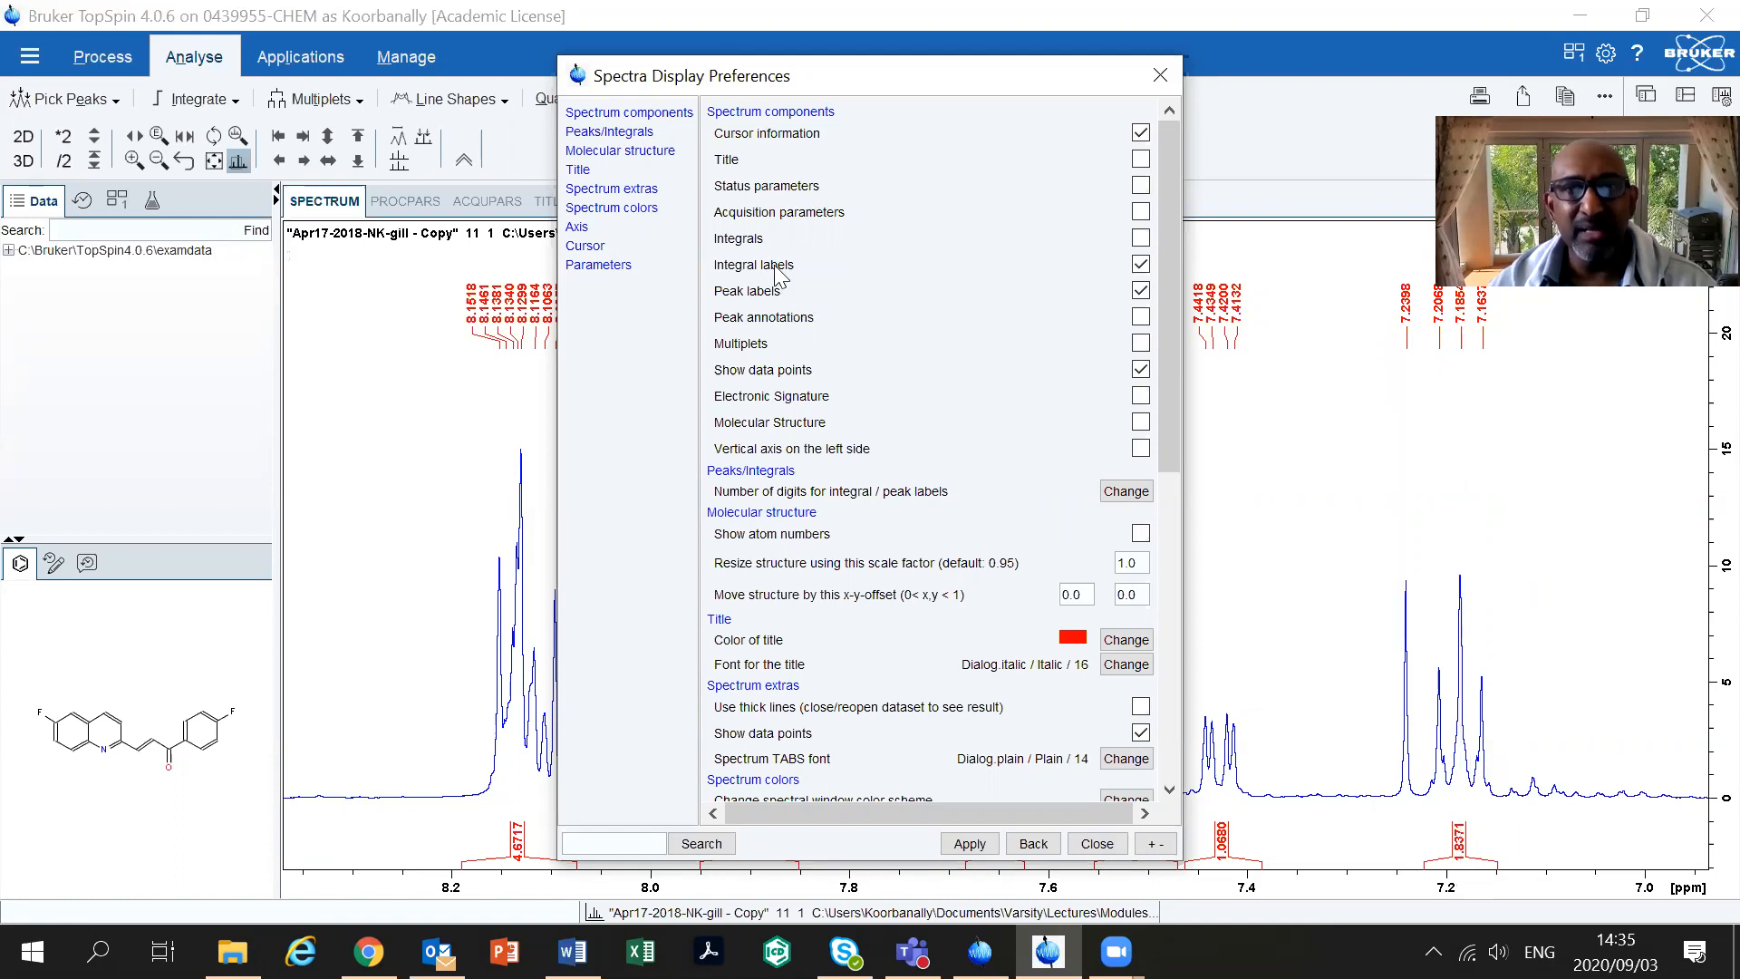
click(1140, 237)
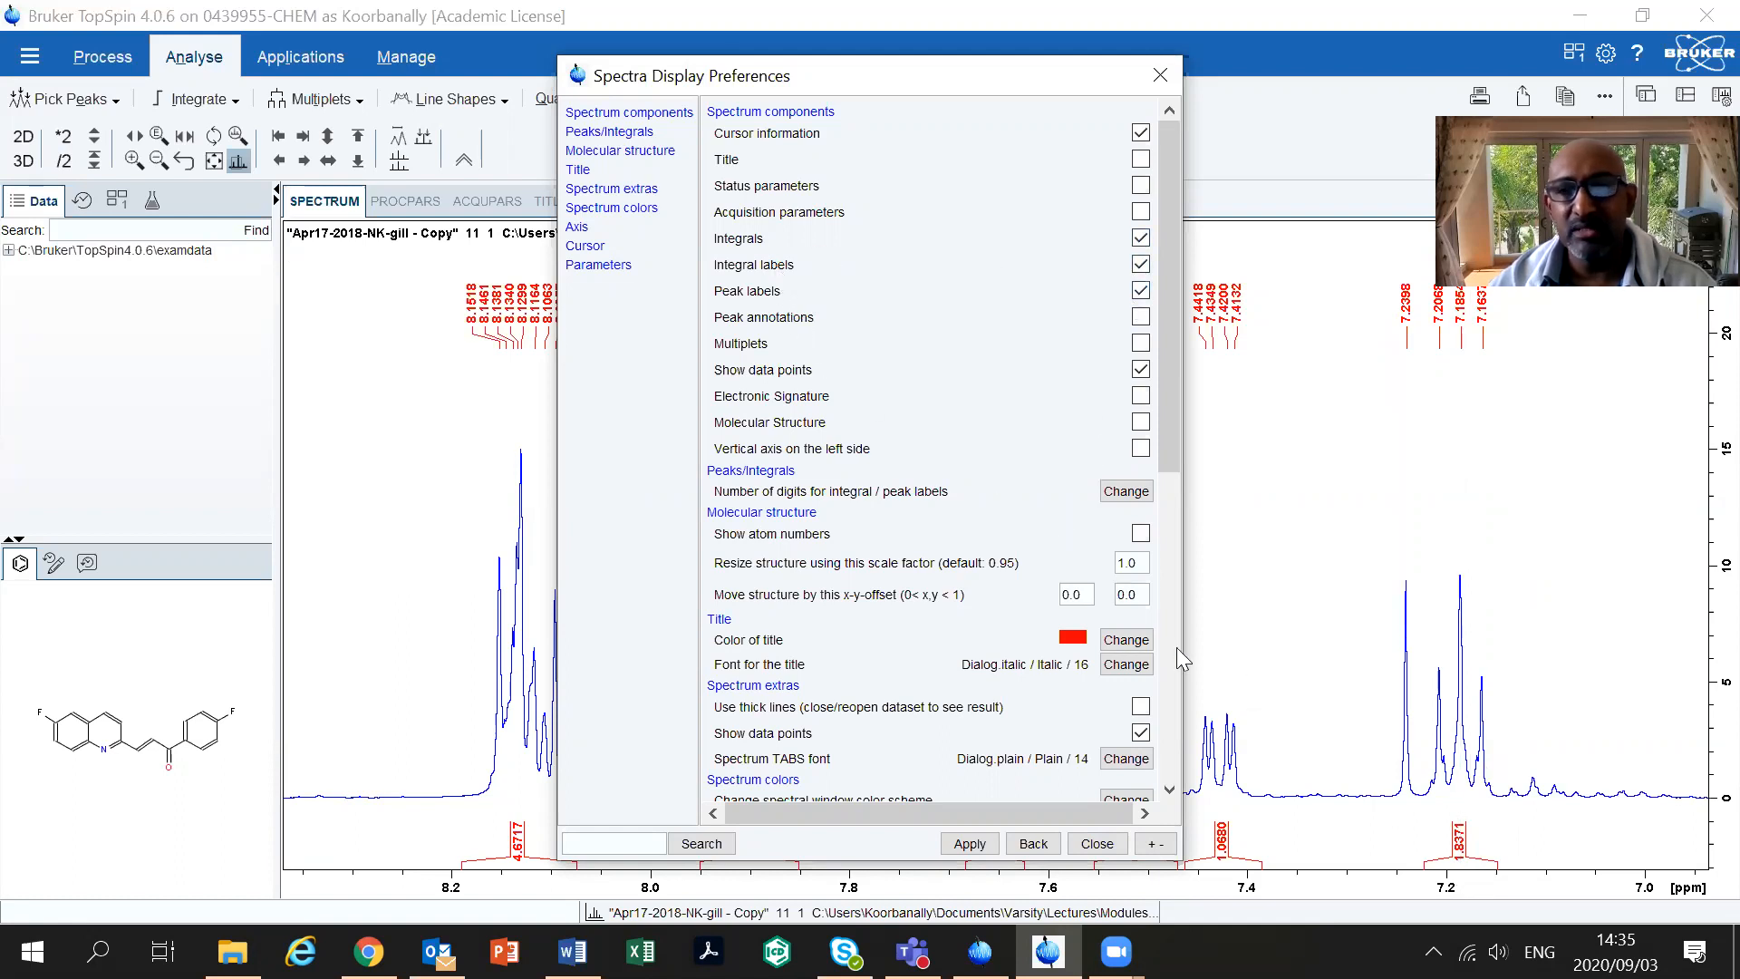
click(969, 843)
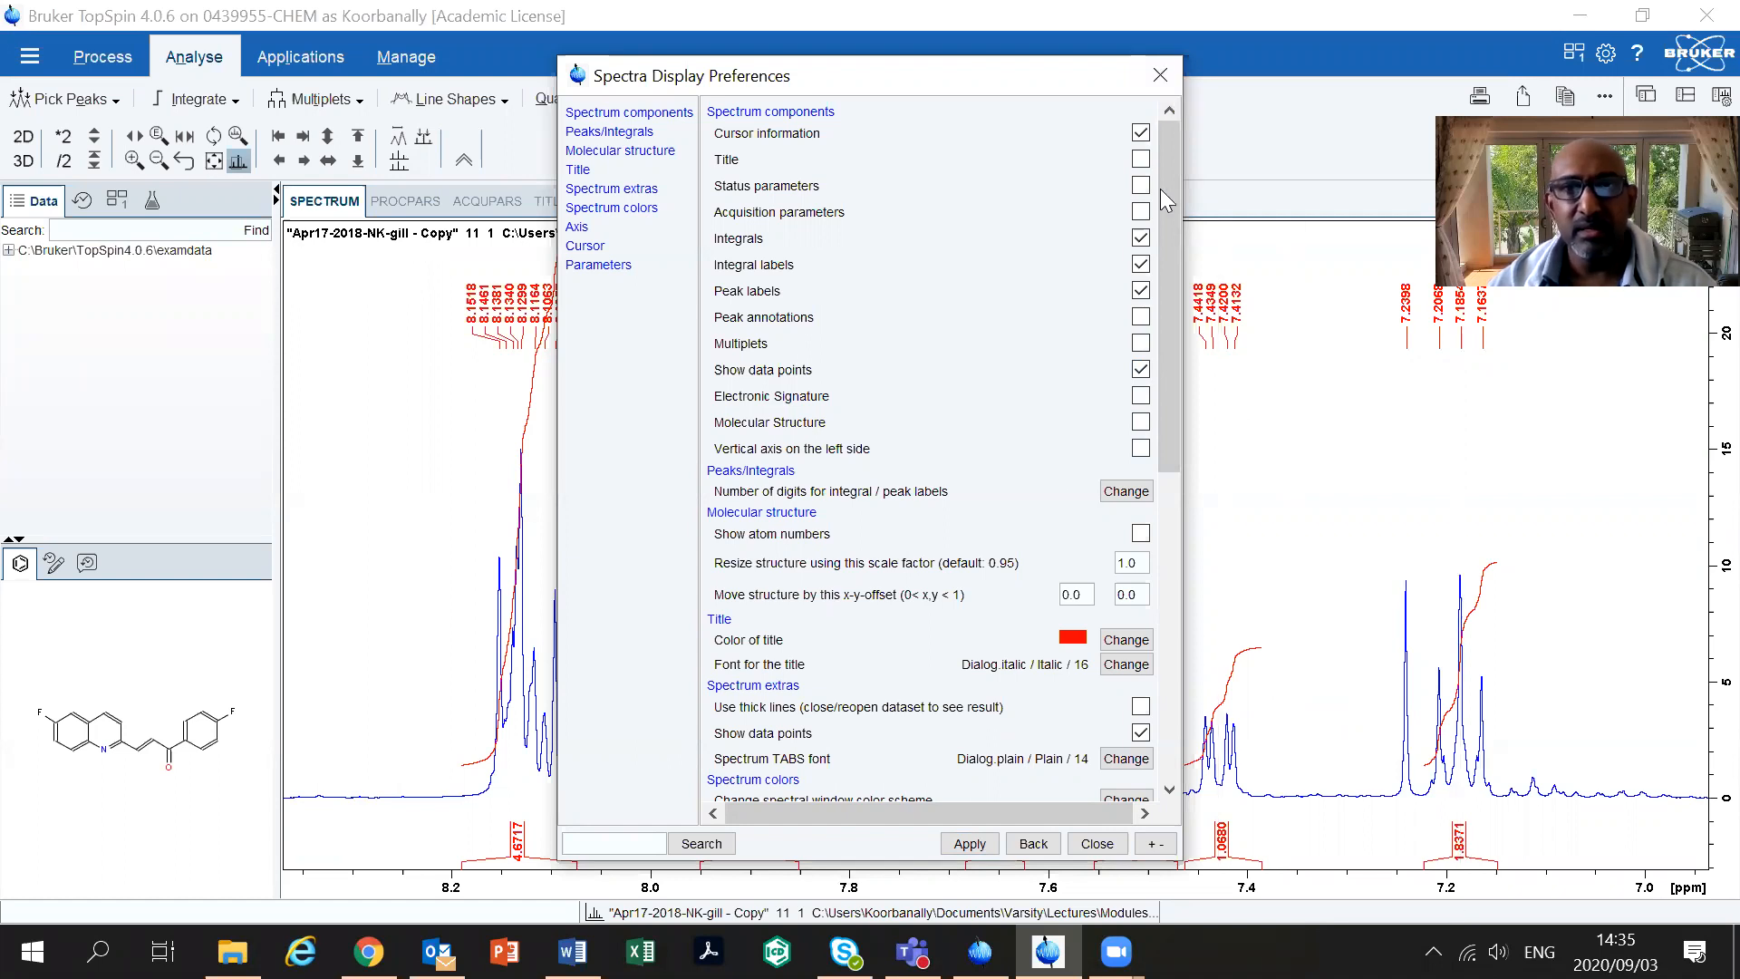
click(1159, 75)
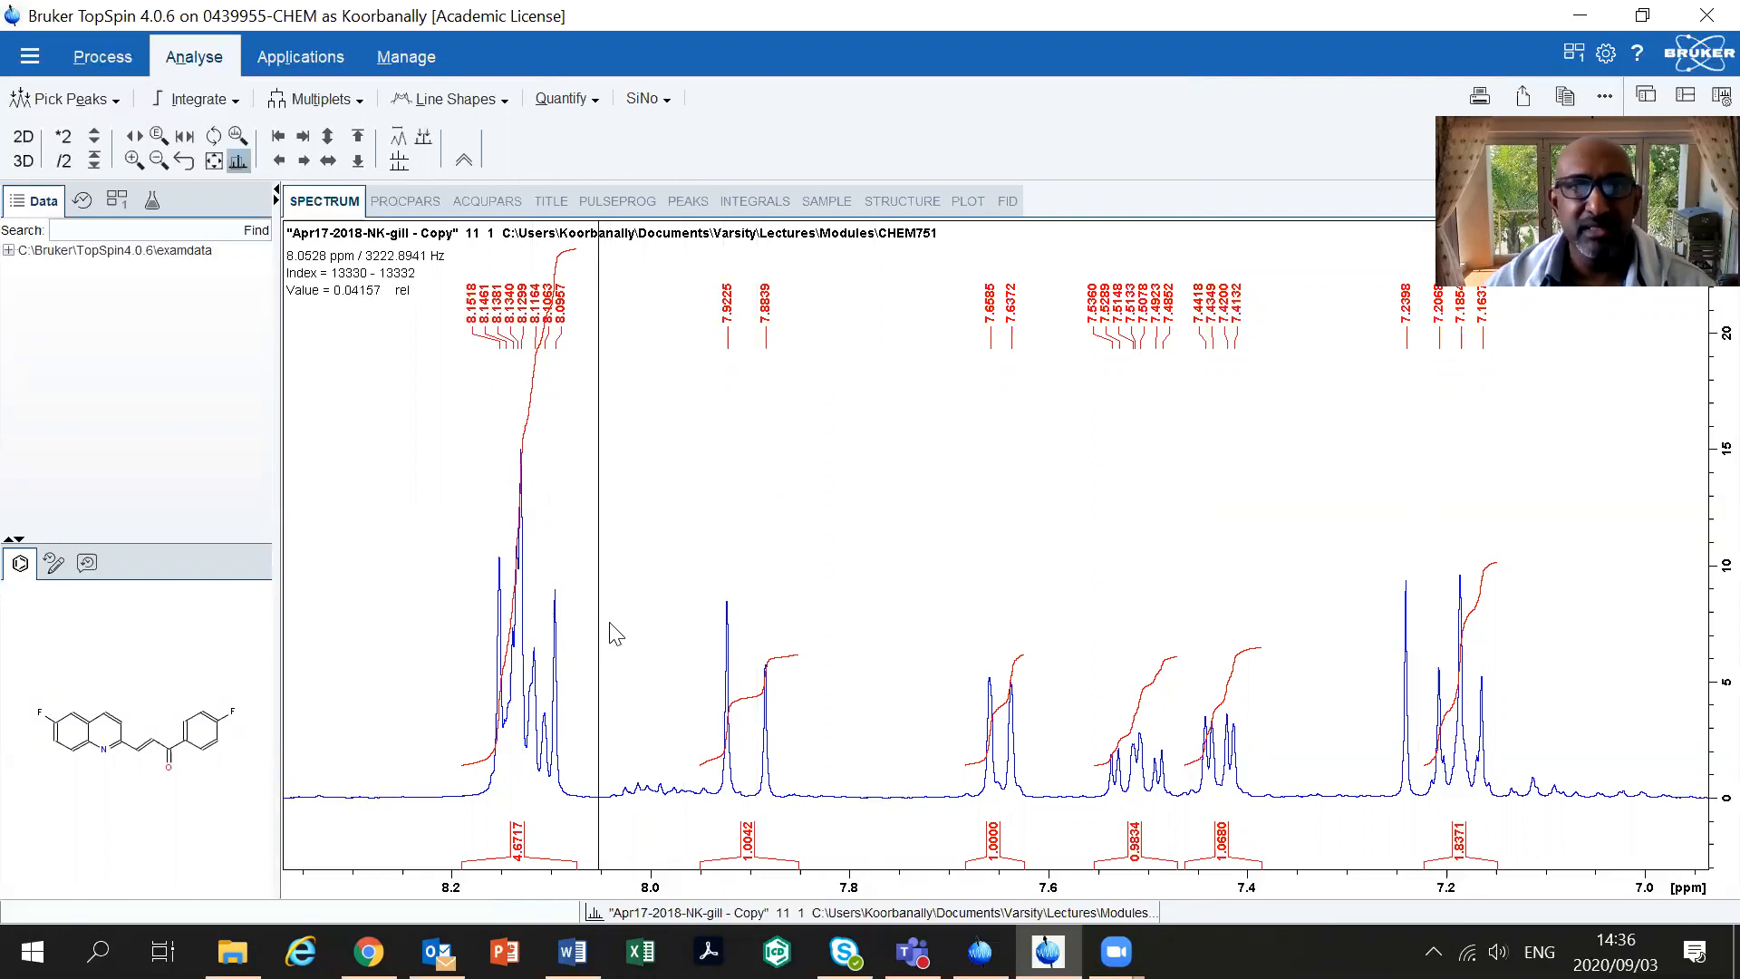
Turn off the display of integrals in the spectra display preferences and apply it
right_click(853, 546)
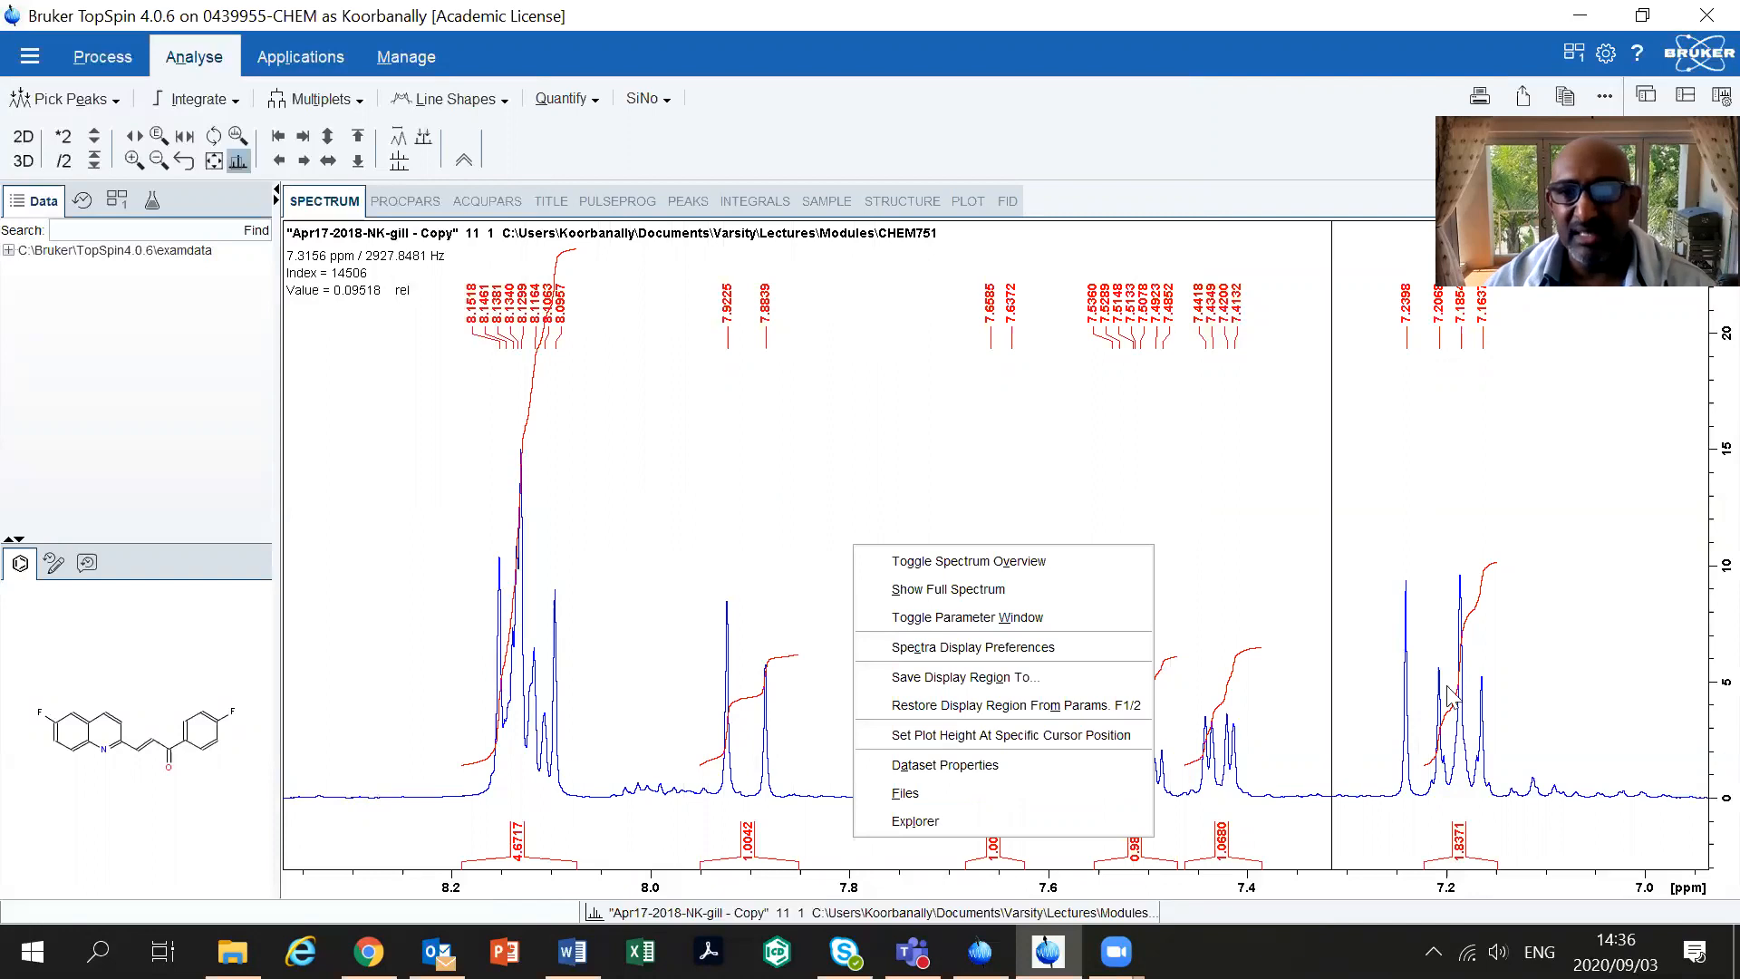
click(1008, 649)
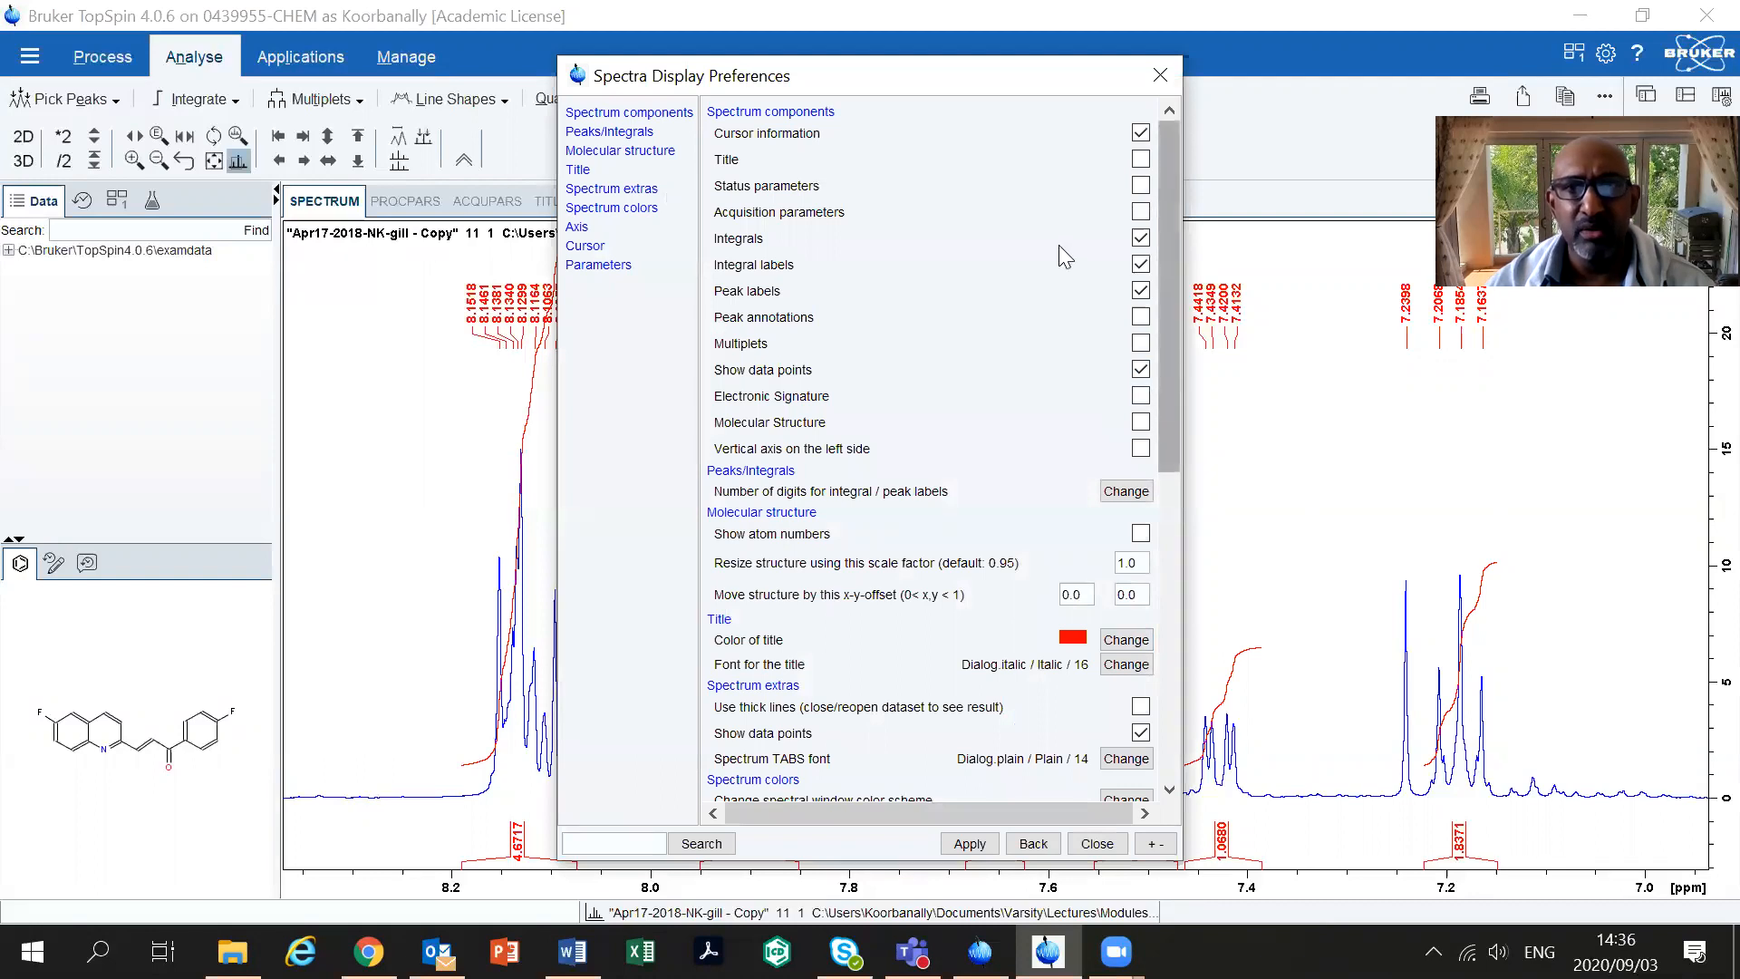
click(1140, 237)
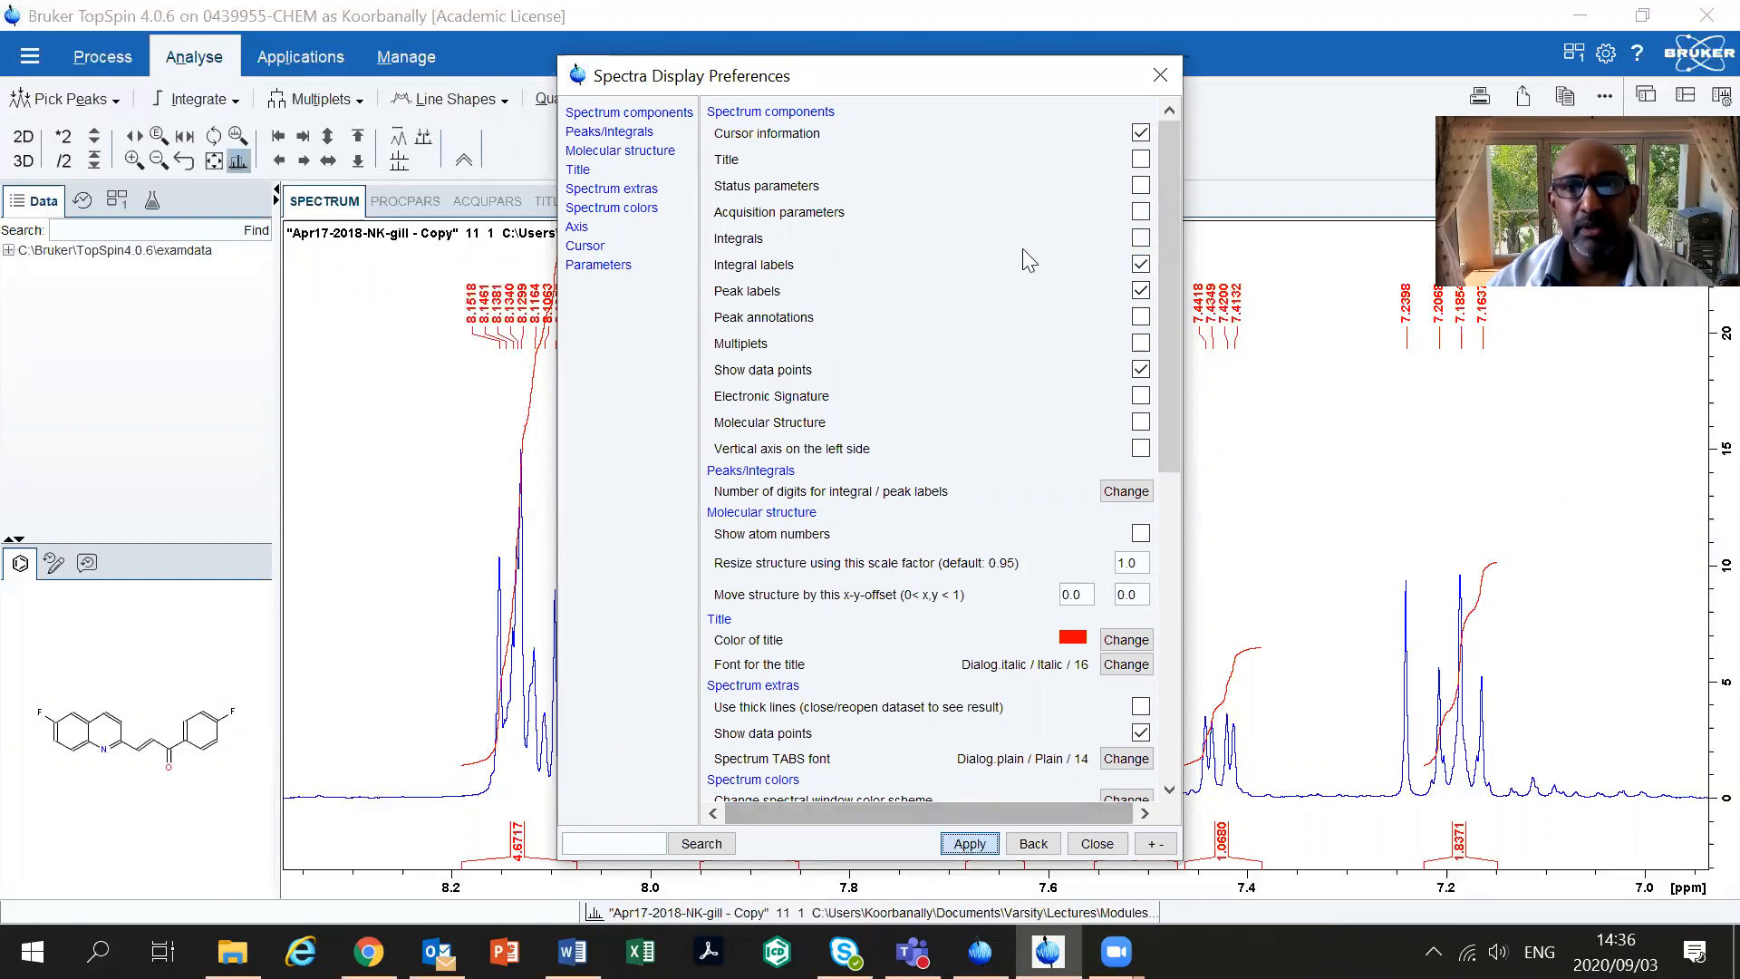
click(968, 844)
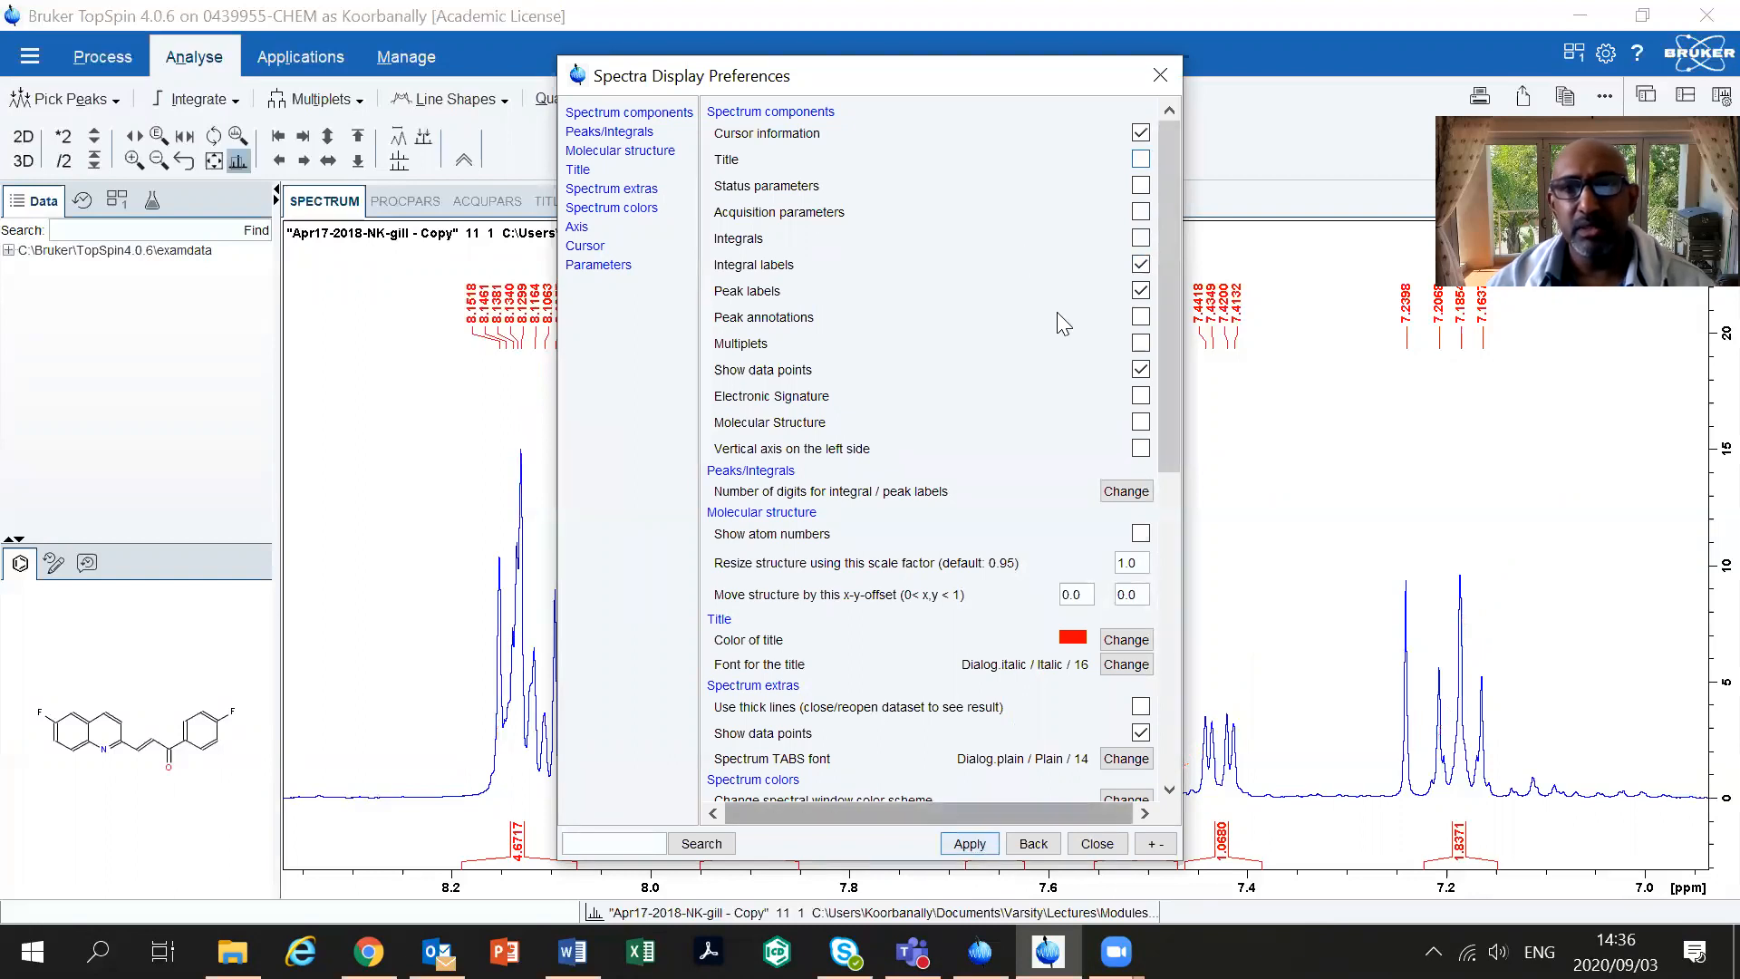
click(1158, 75)
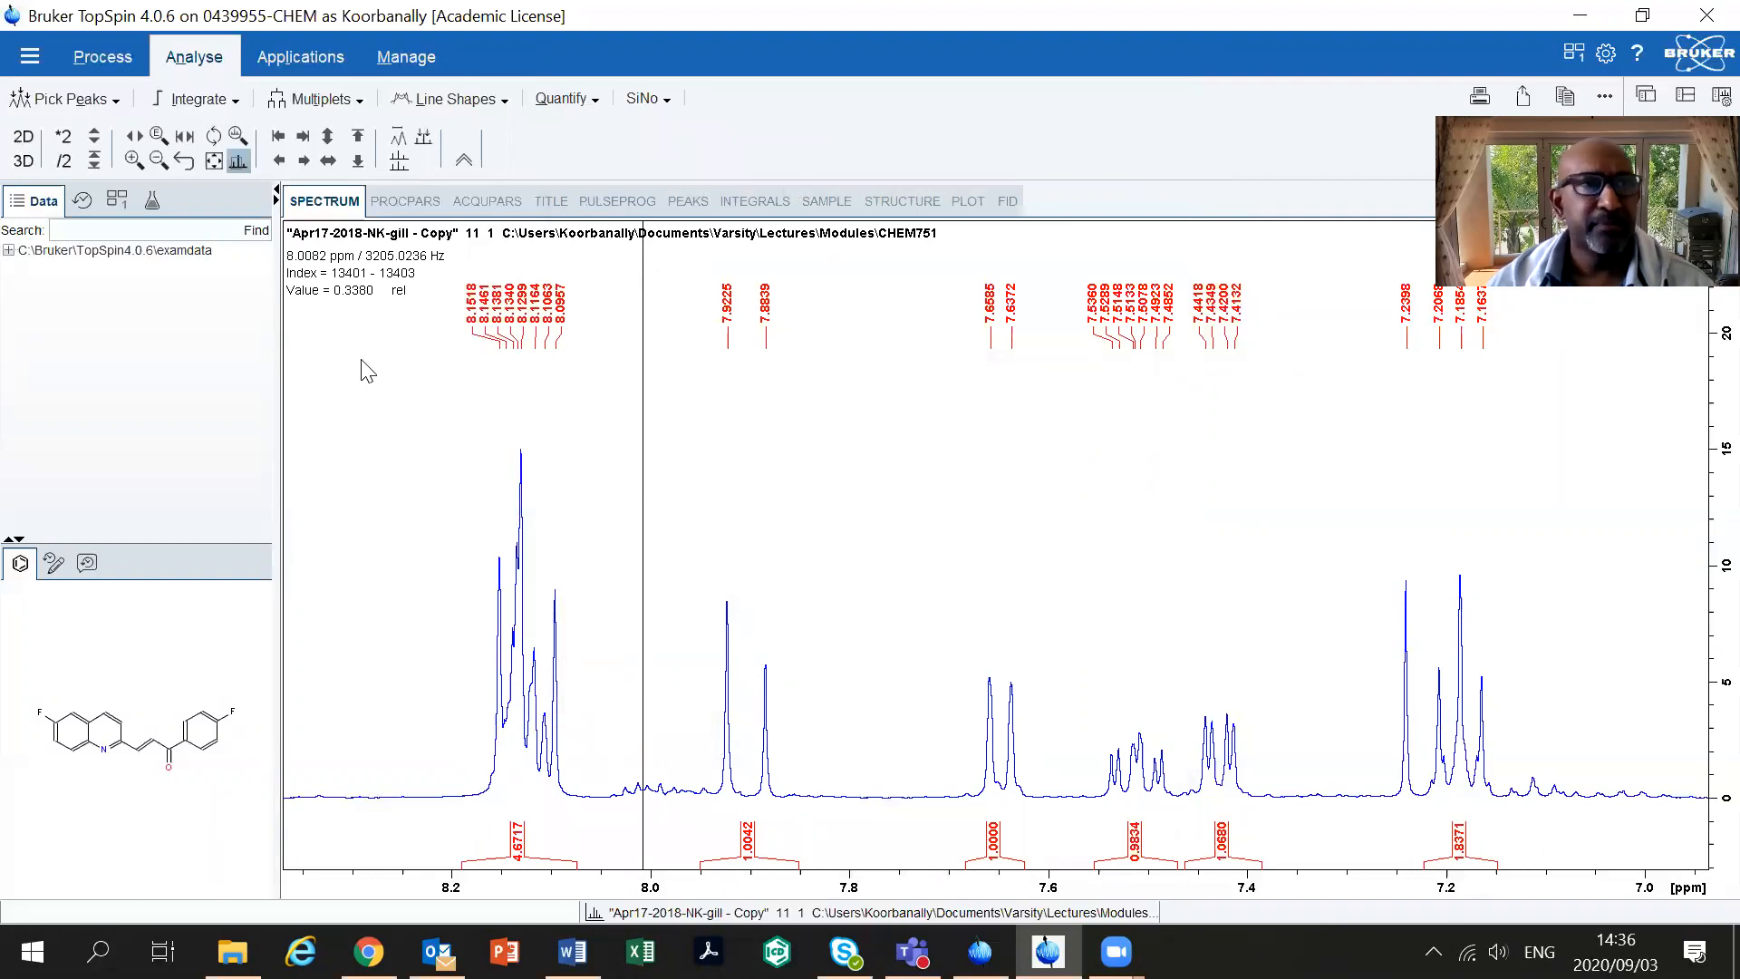
Export the displayed spectrum to the Desktop as a TIFF image named "1H Fquinoline.tif"
click(30, 58)
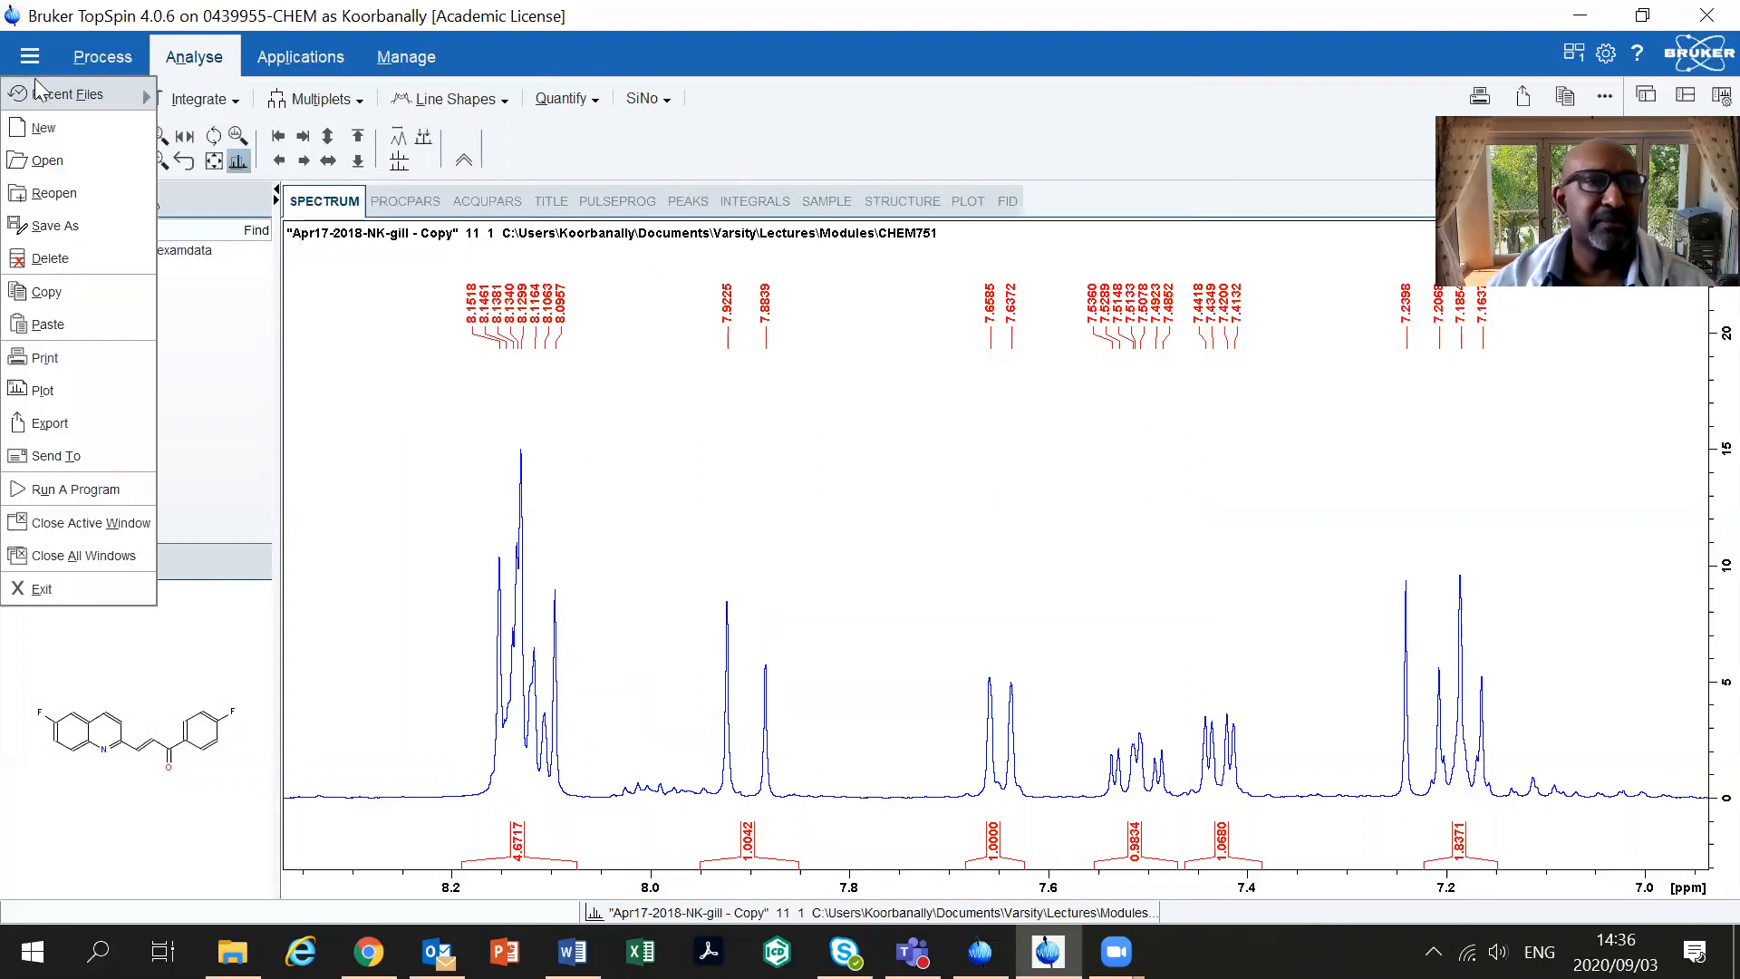
click(43, 424)
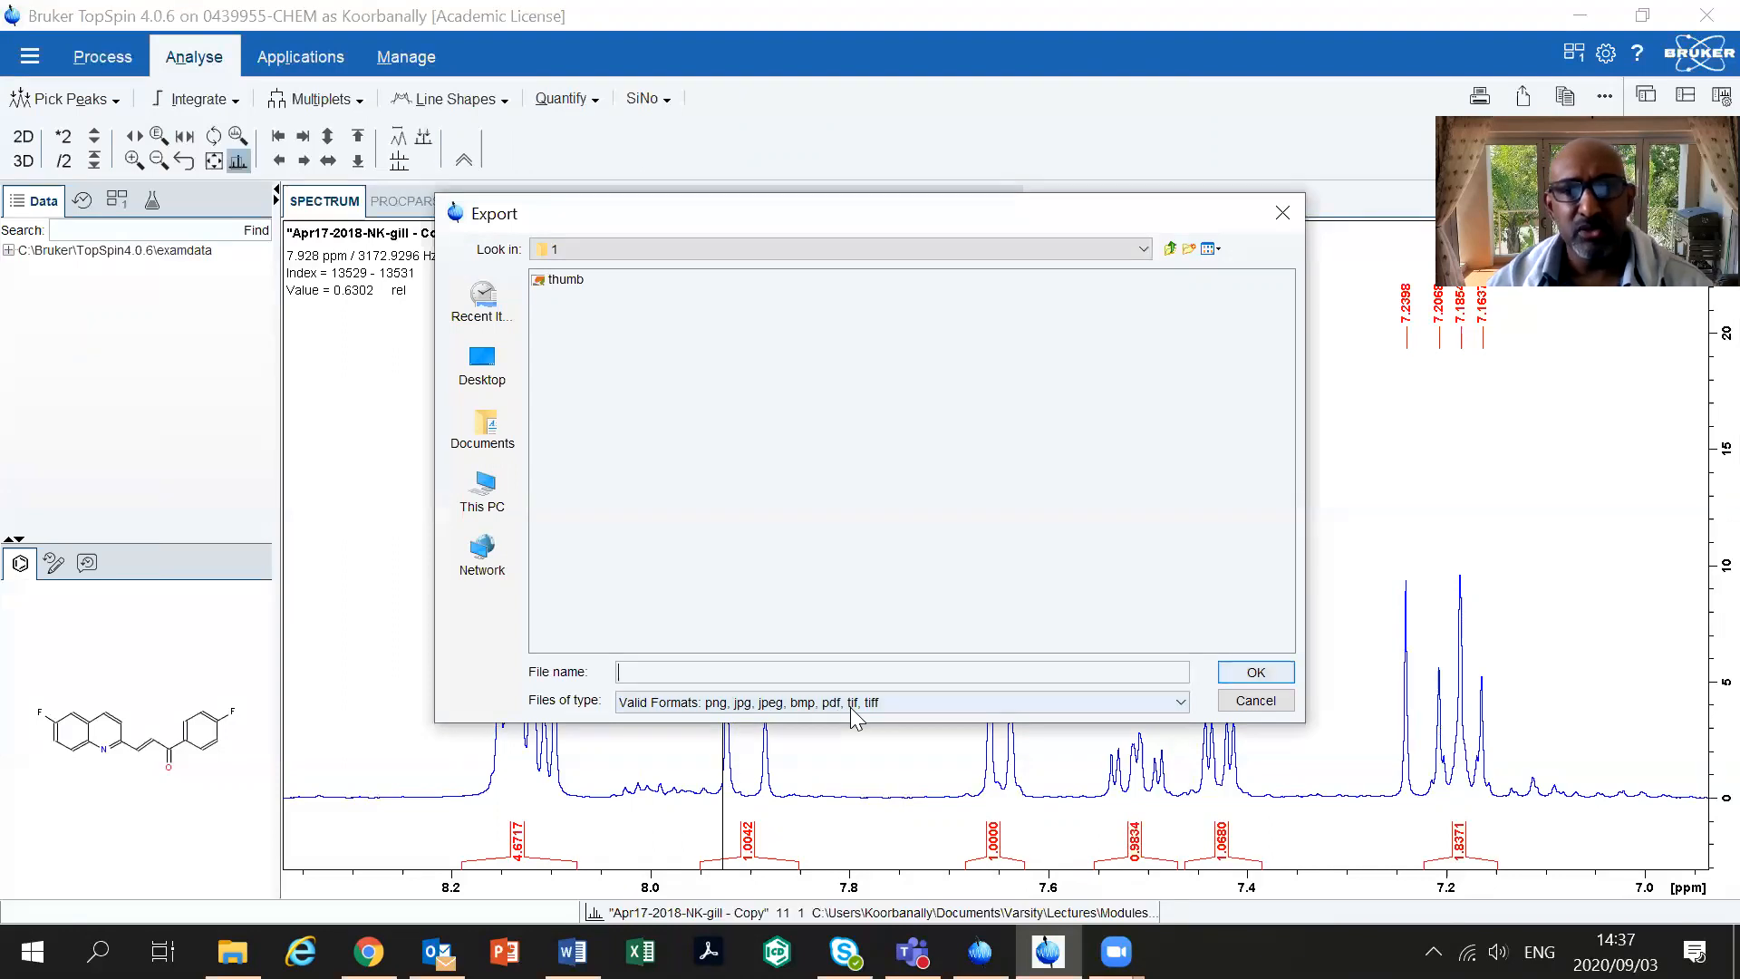
text(1H)
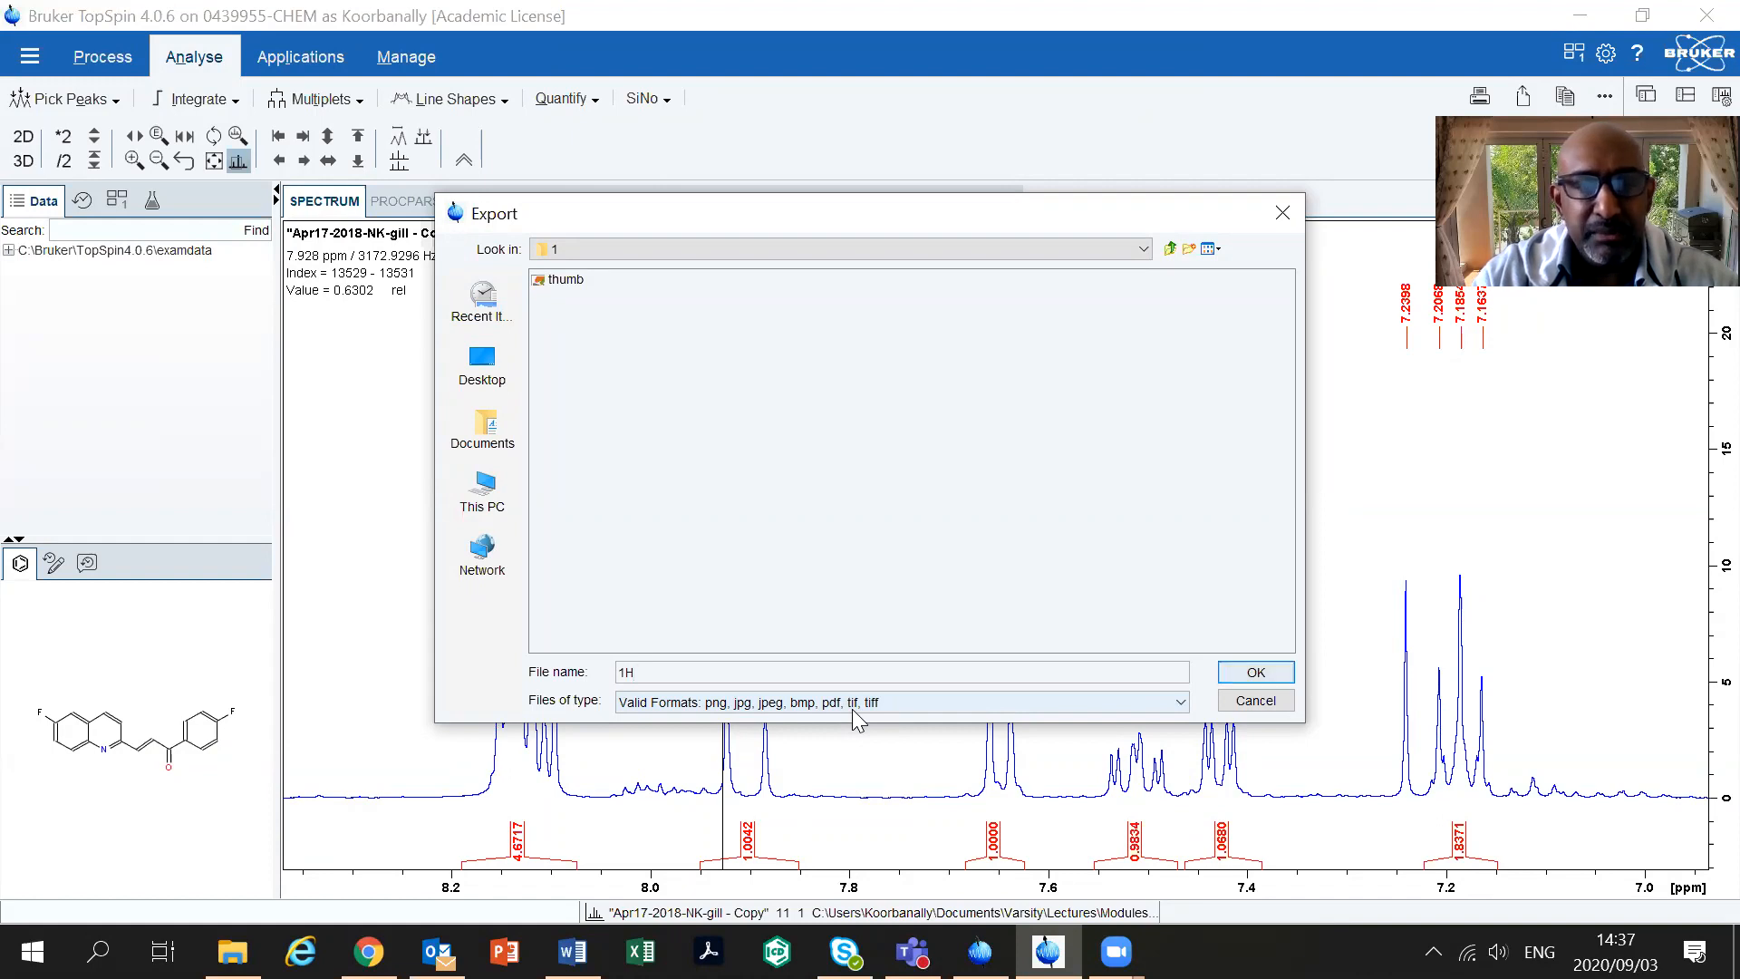
text(quinoline)
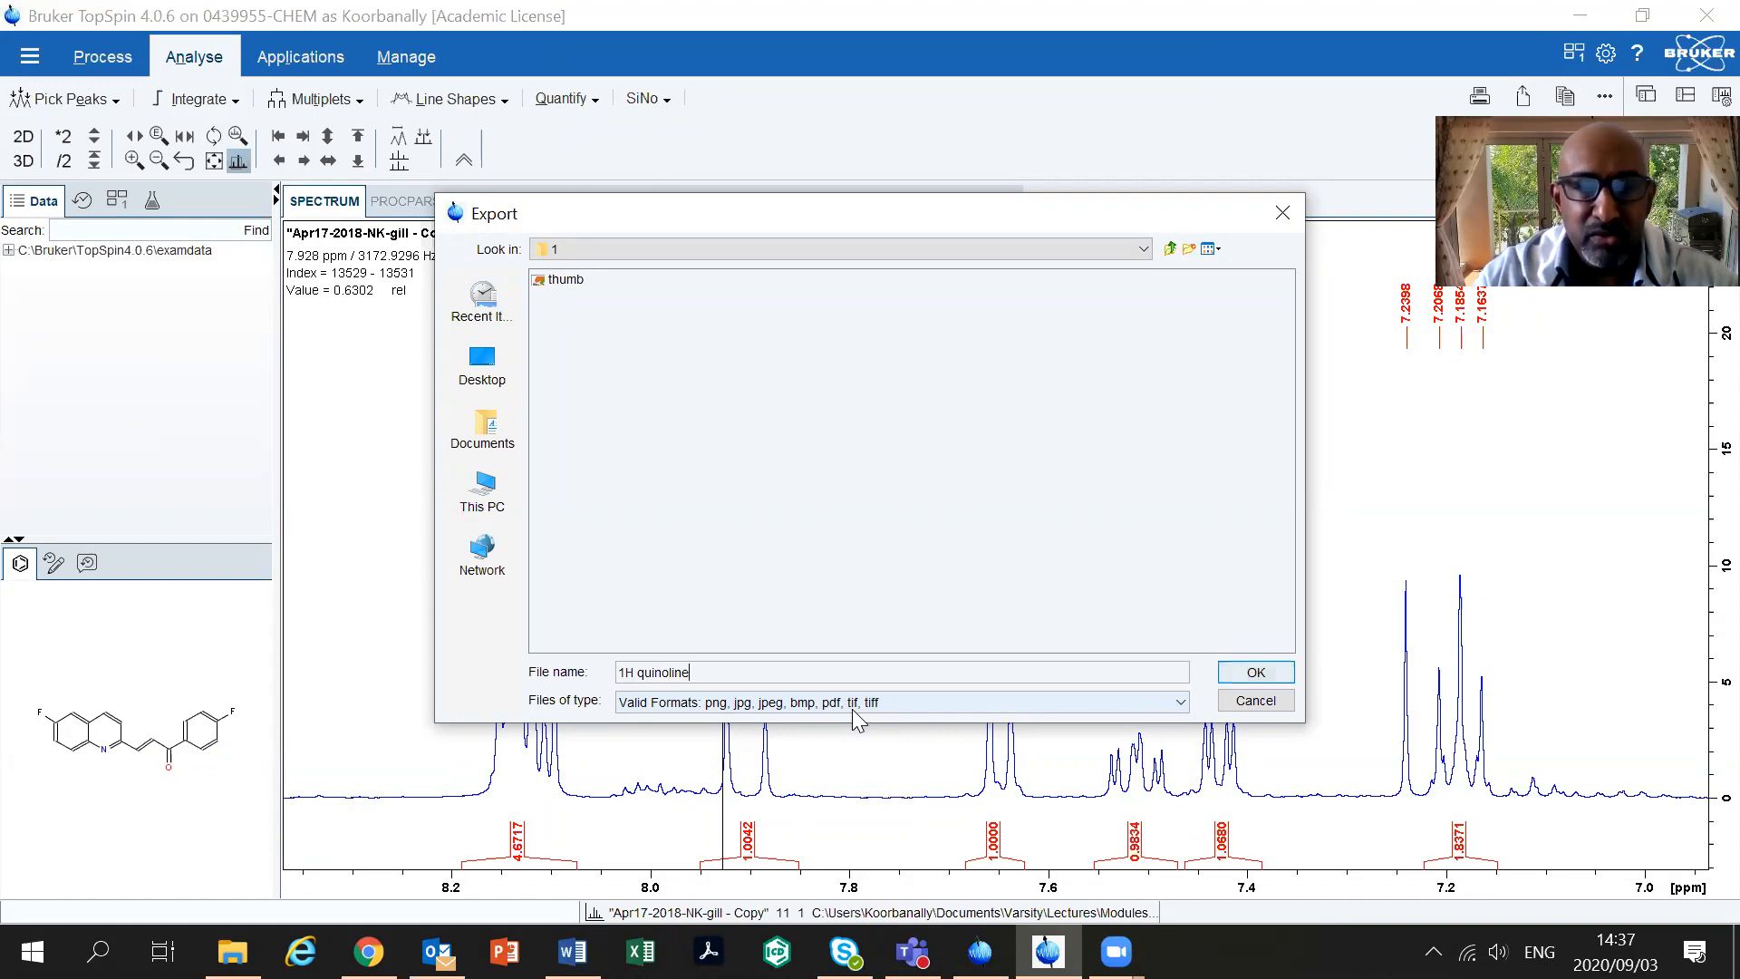
key(Left)
key(Left)
key(Left)
key(Left)
key(Left)
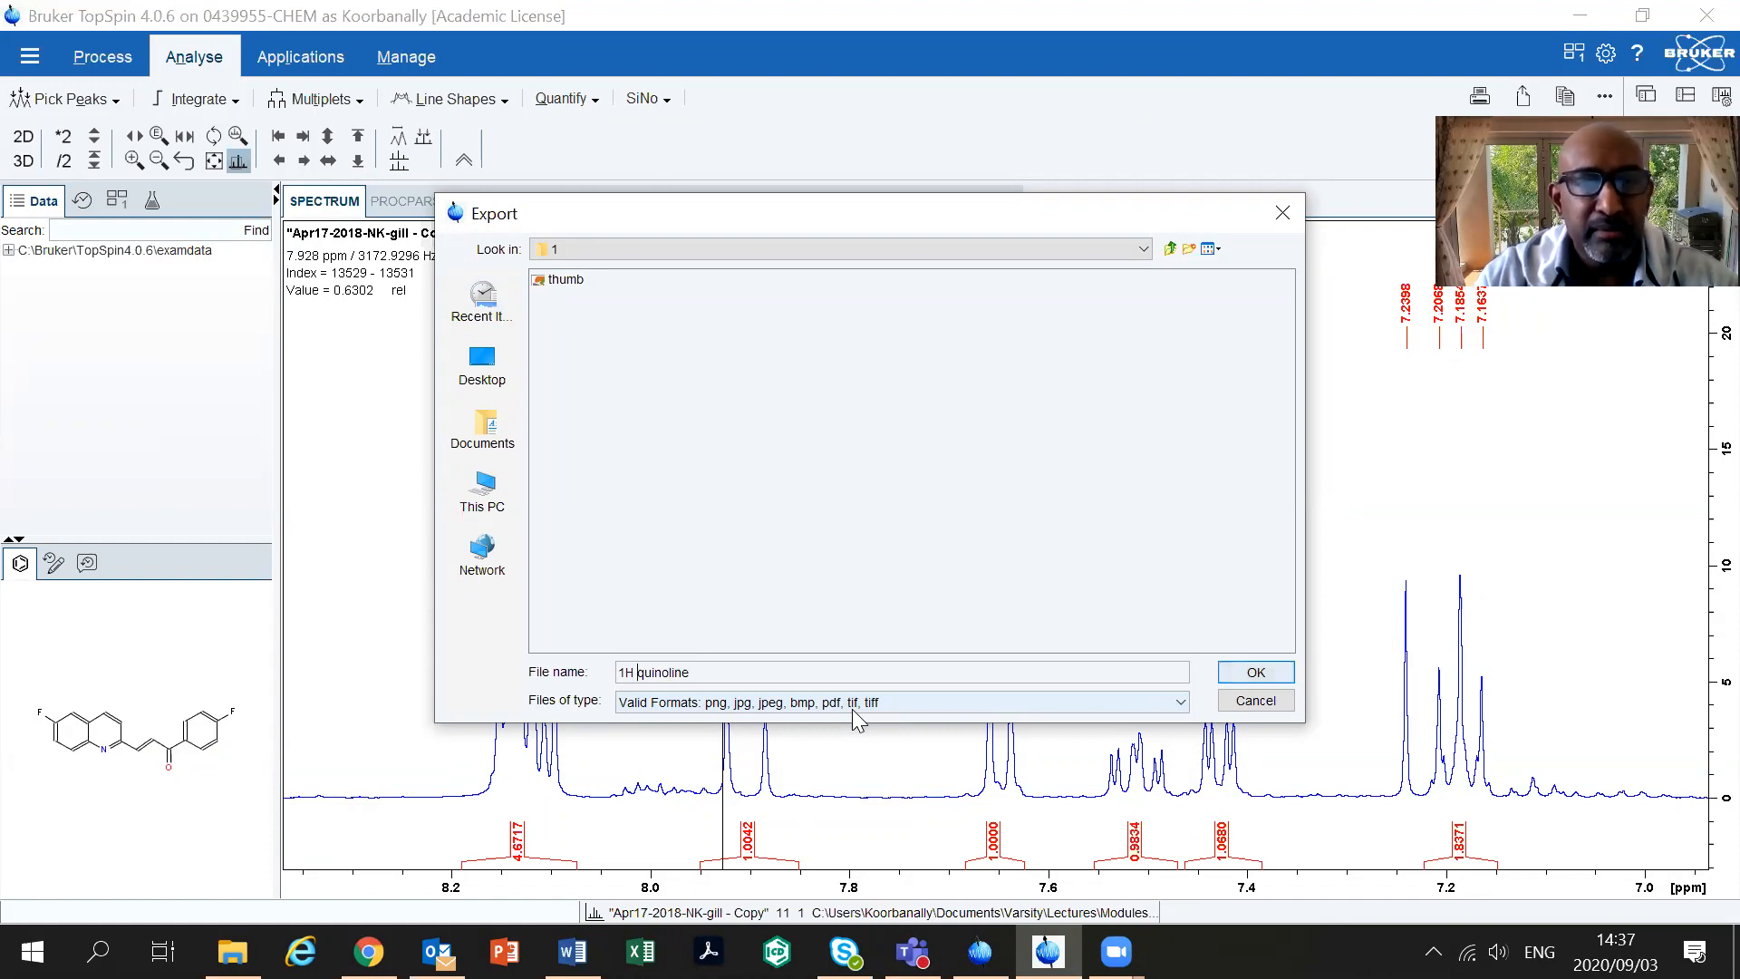
text(F)
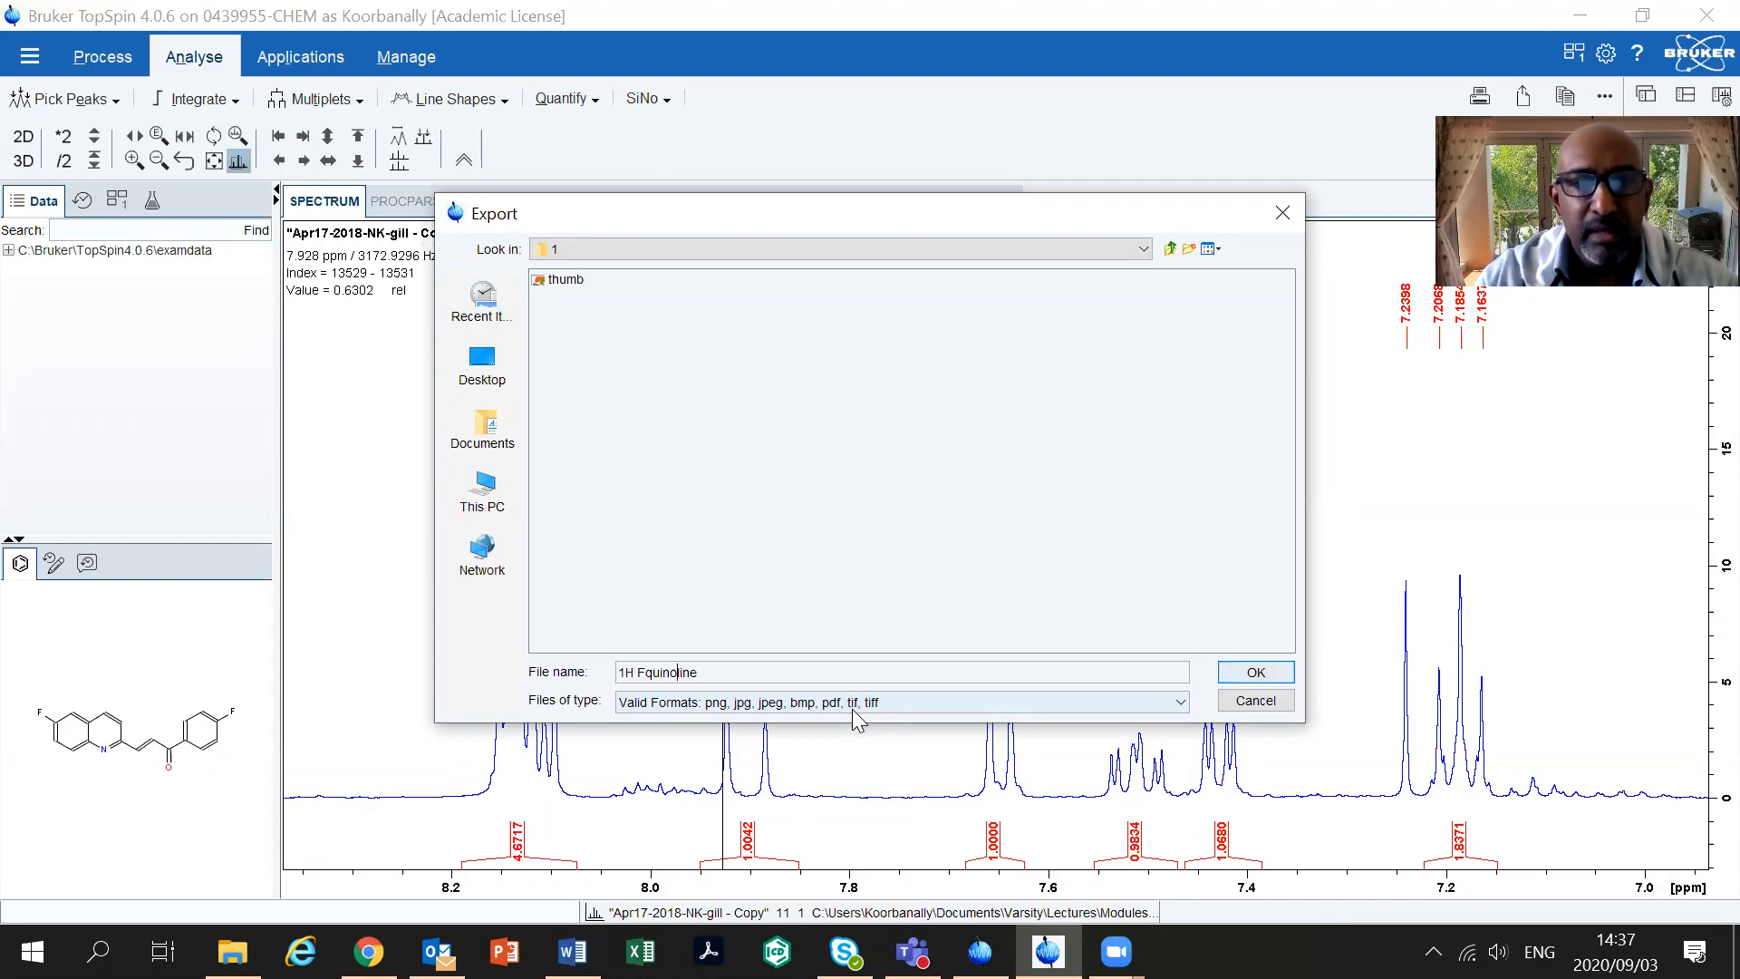
key(End)
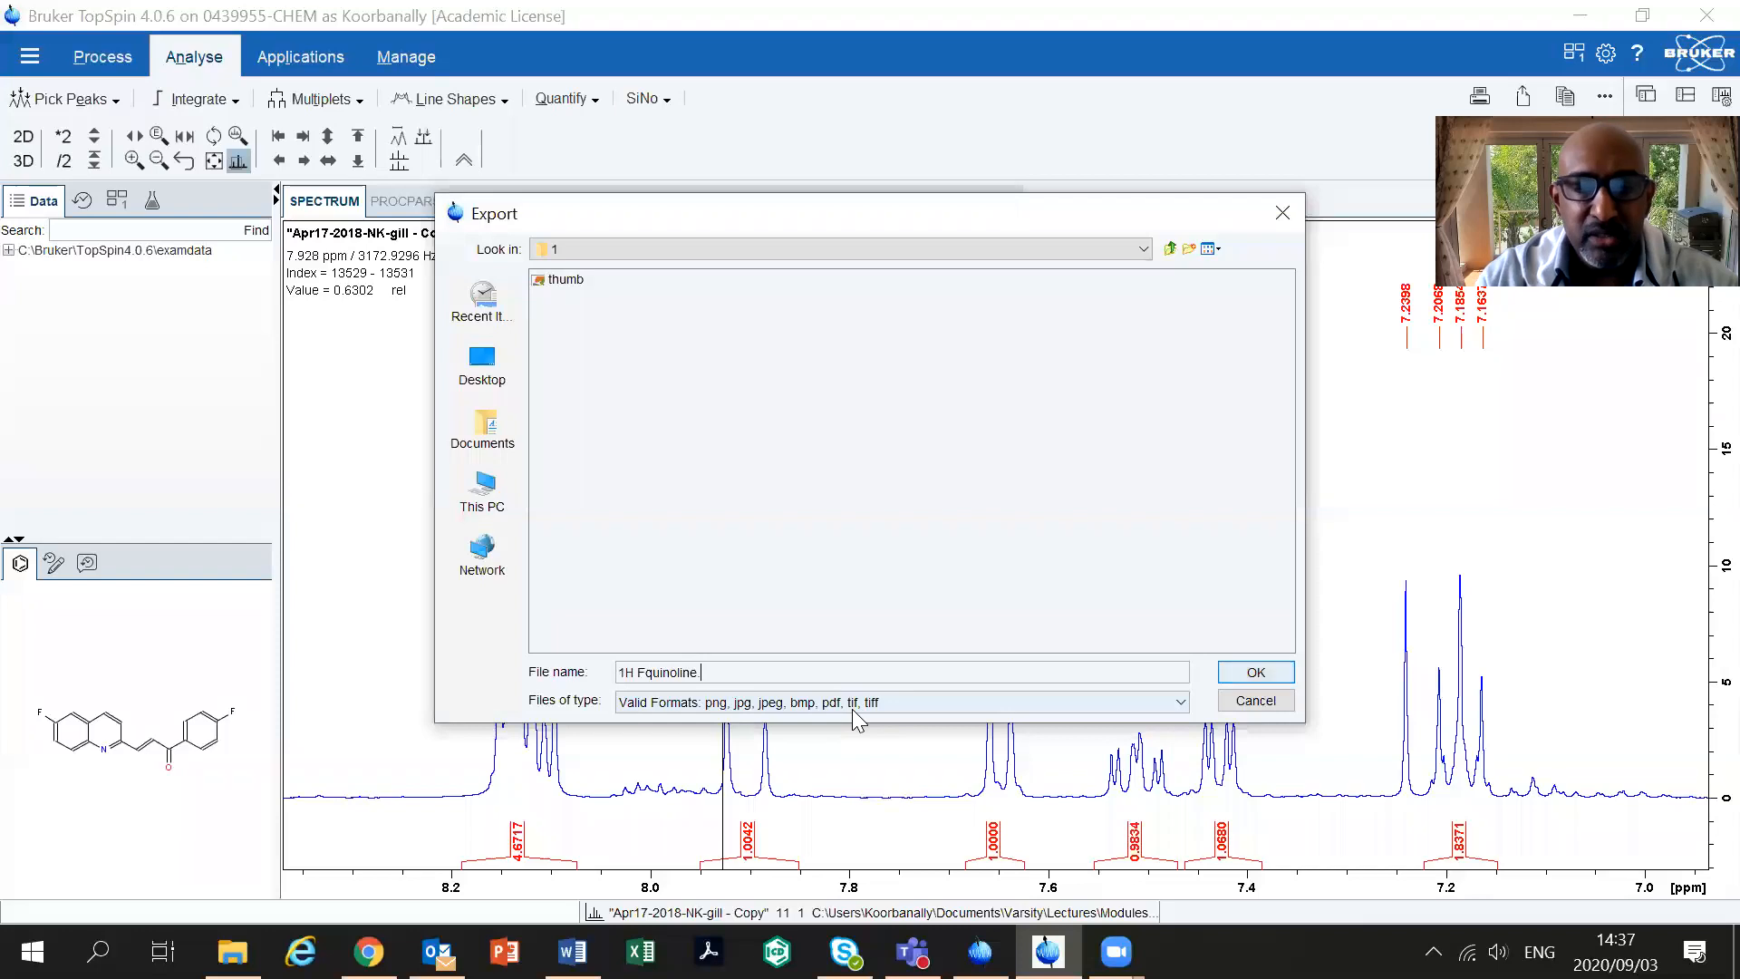
text(.tif)
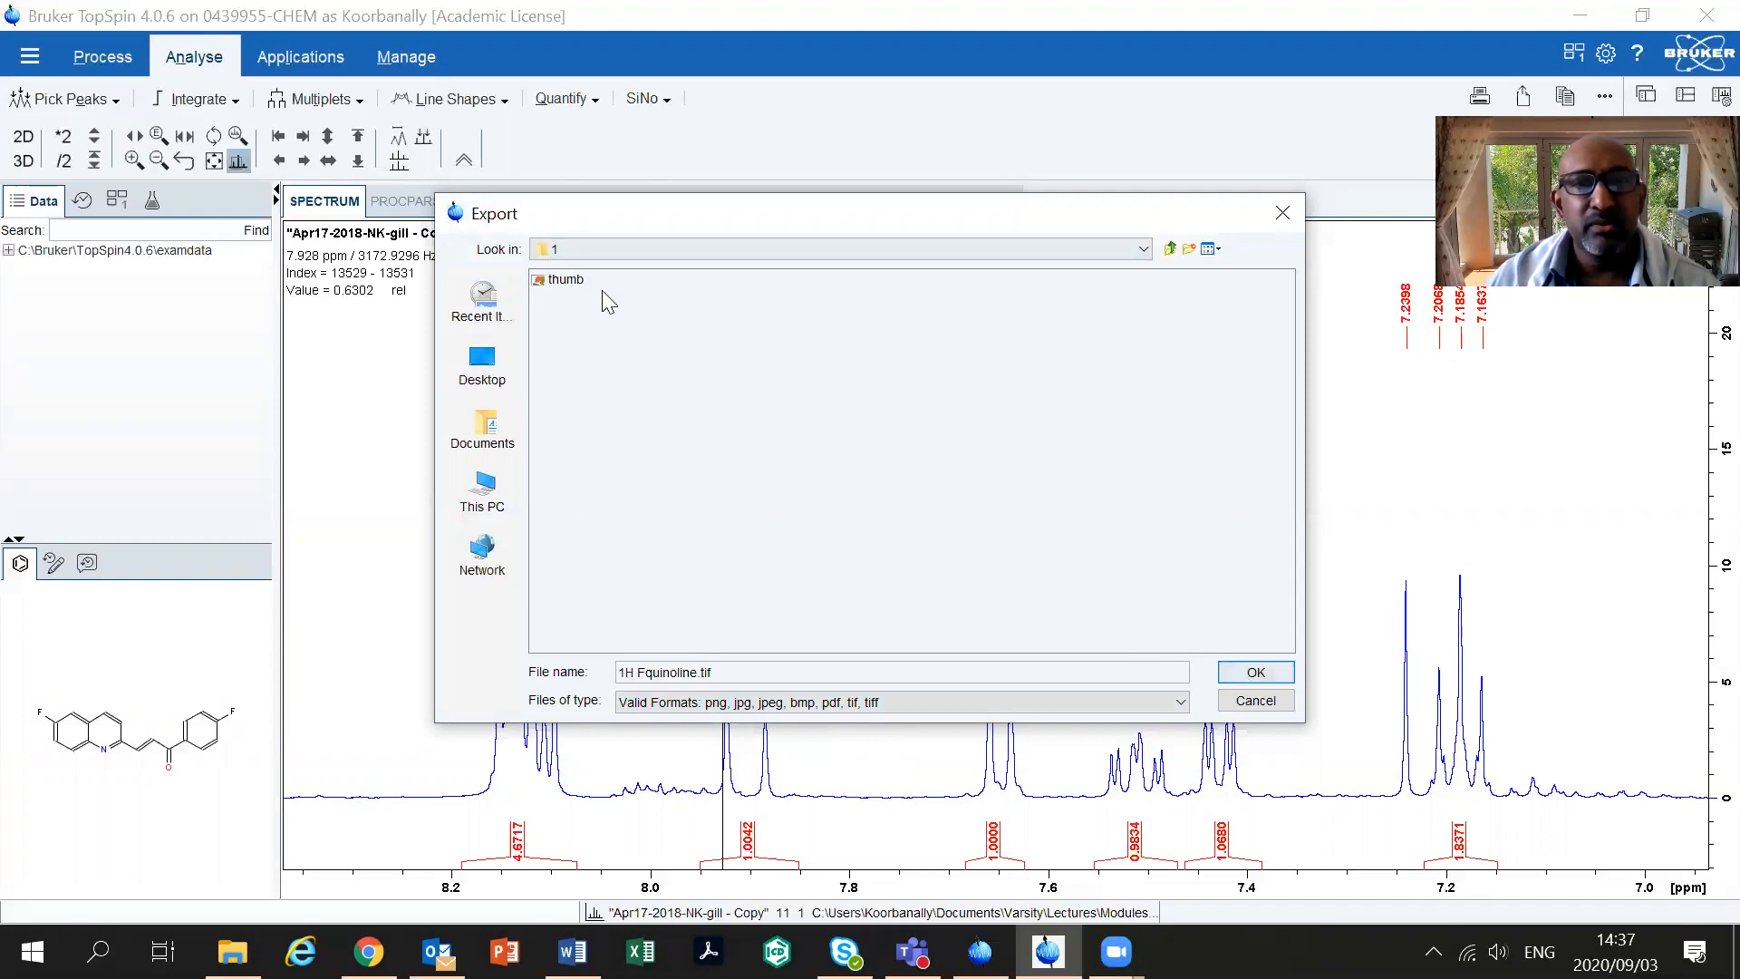
click(479, 368)
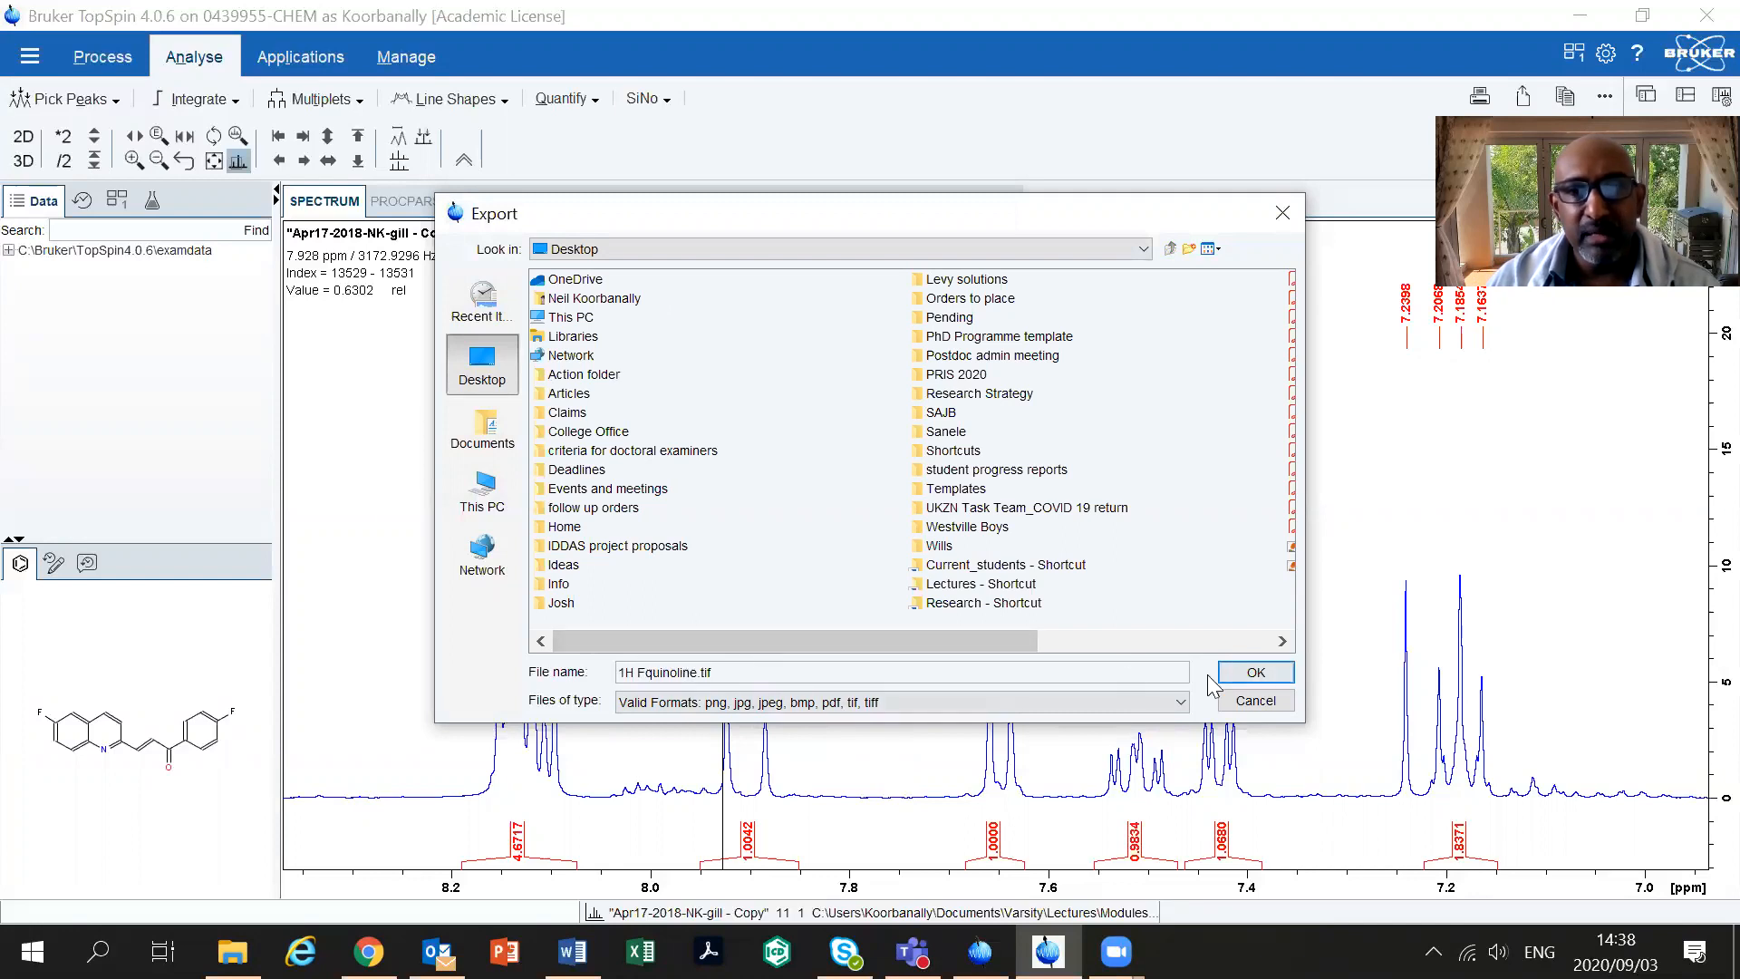
click(1255, 672)
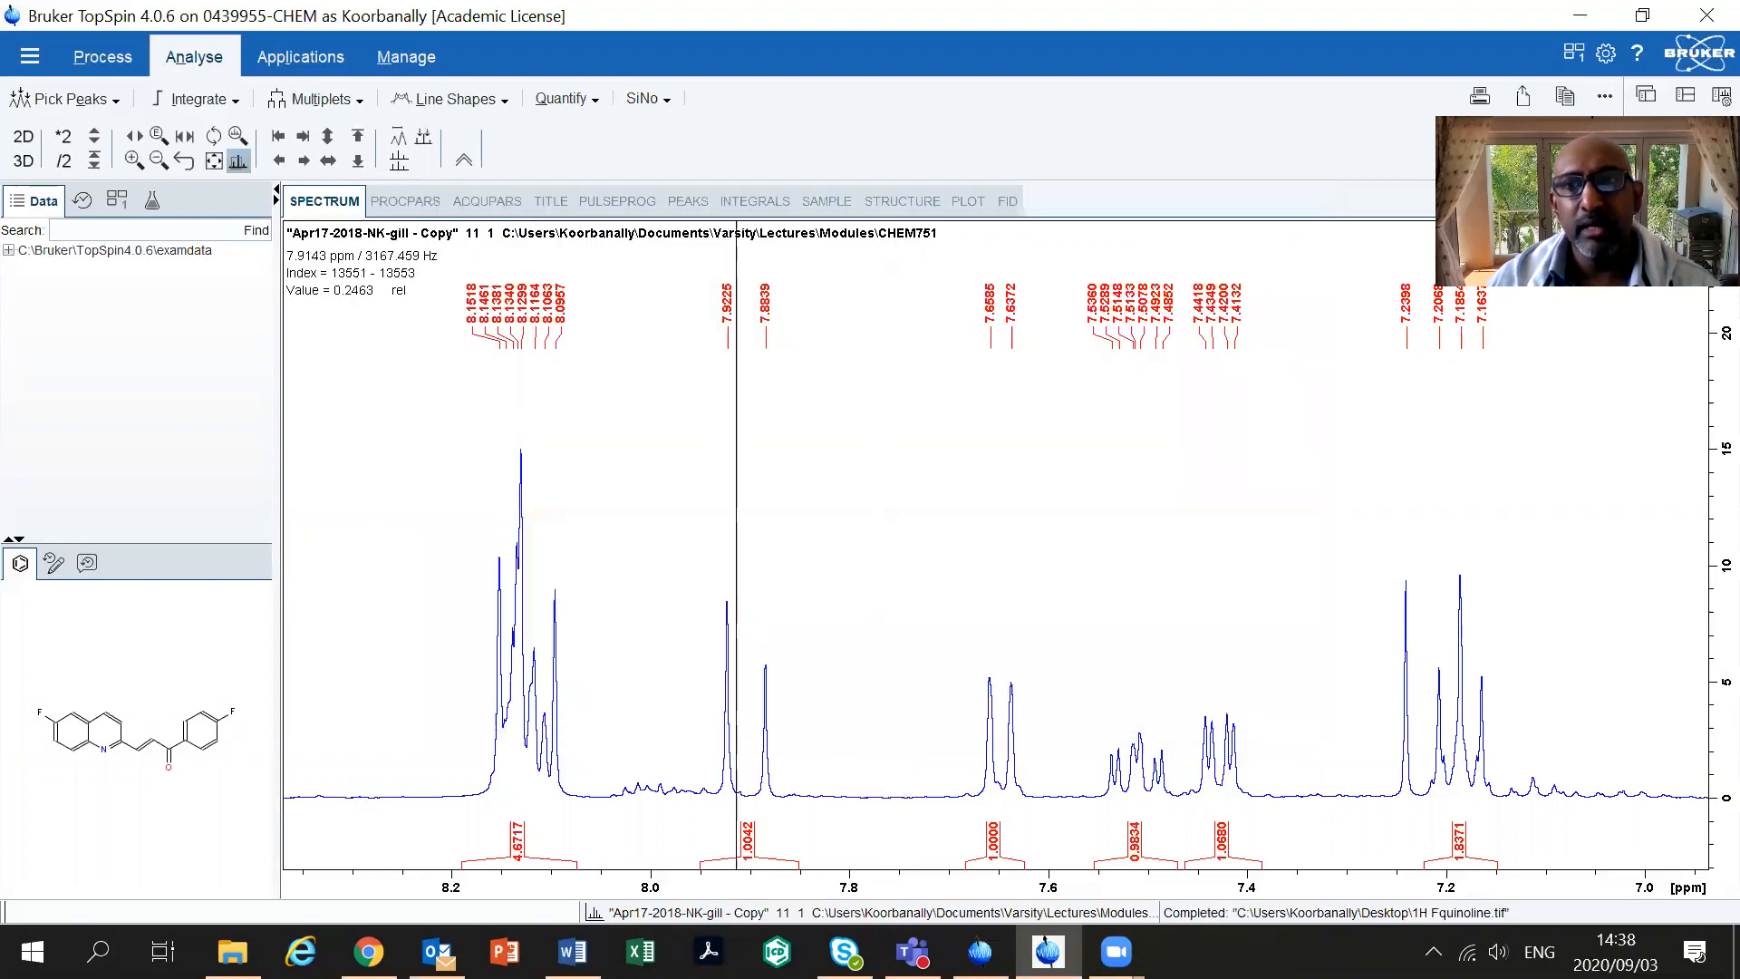
Clear the open windows to reach the desktop, view the exported 1H Fquinoline image, and minimise the viewer
click(1579, 15)
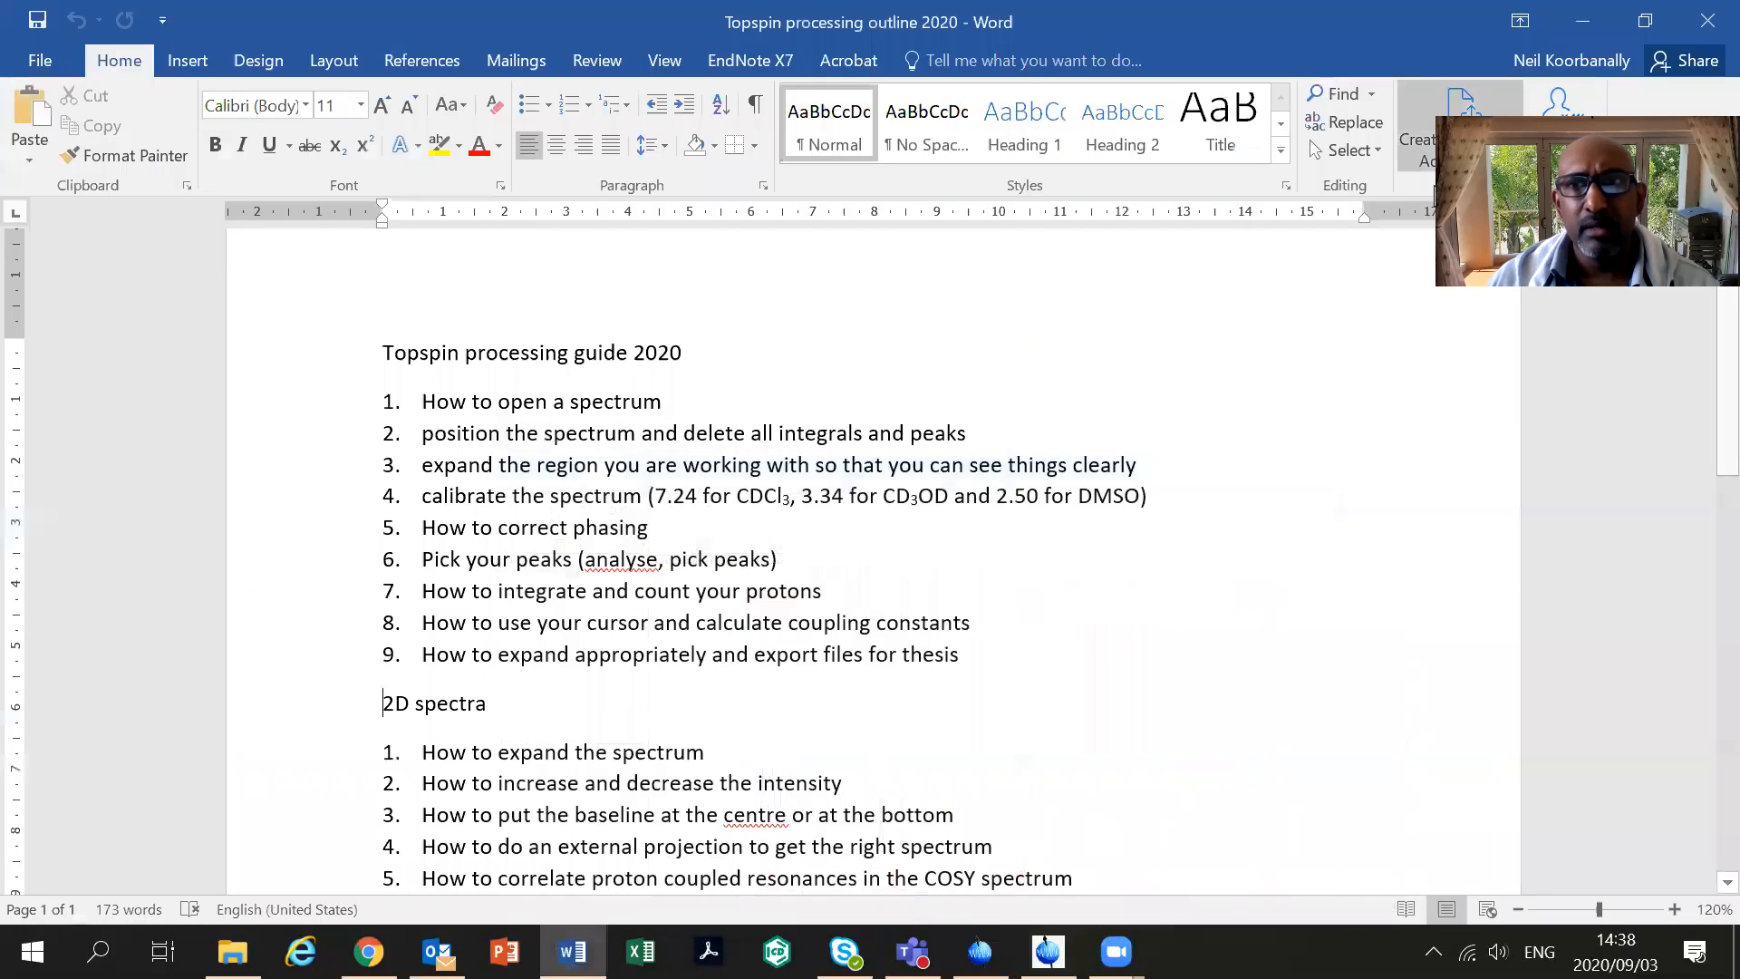
click(1581, 20)
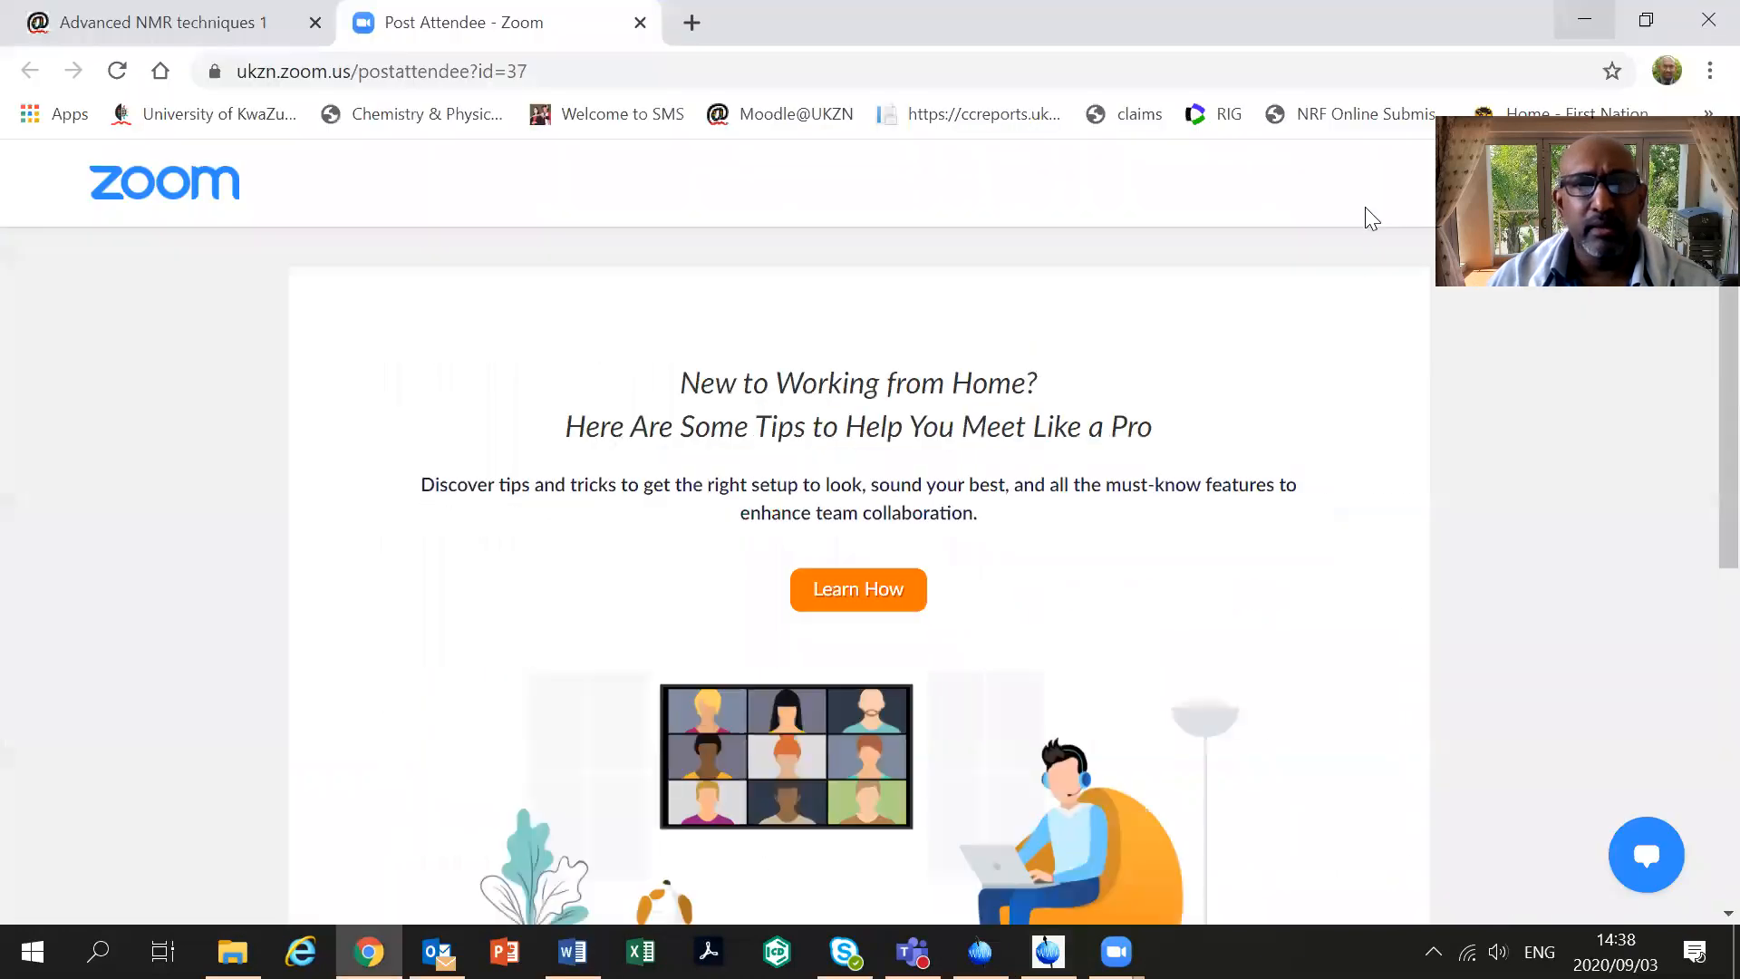
click(1584, 20)
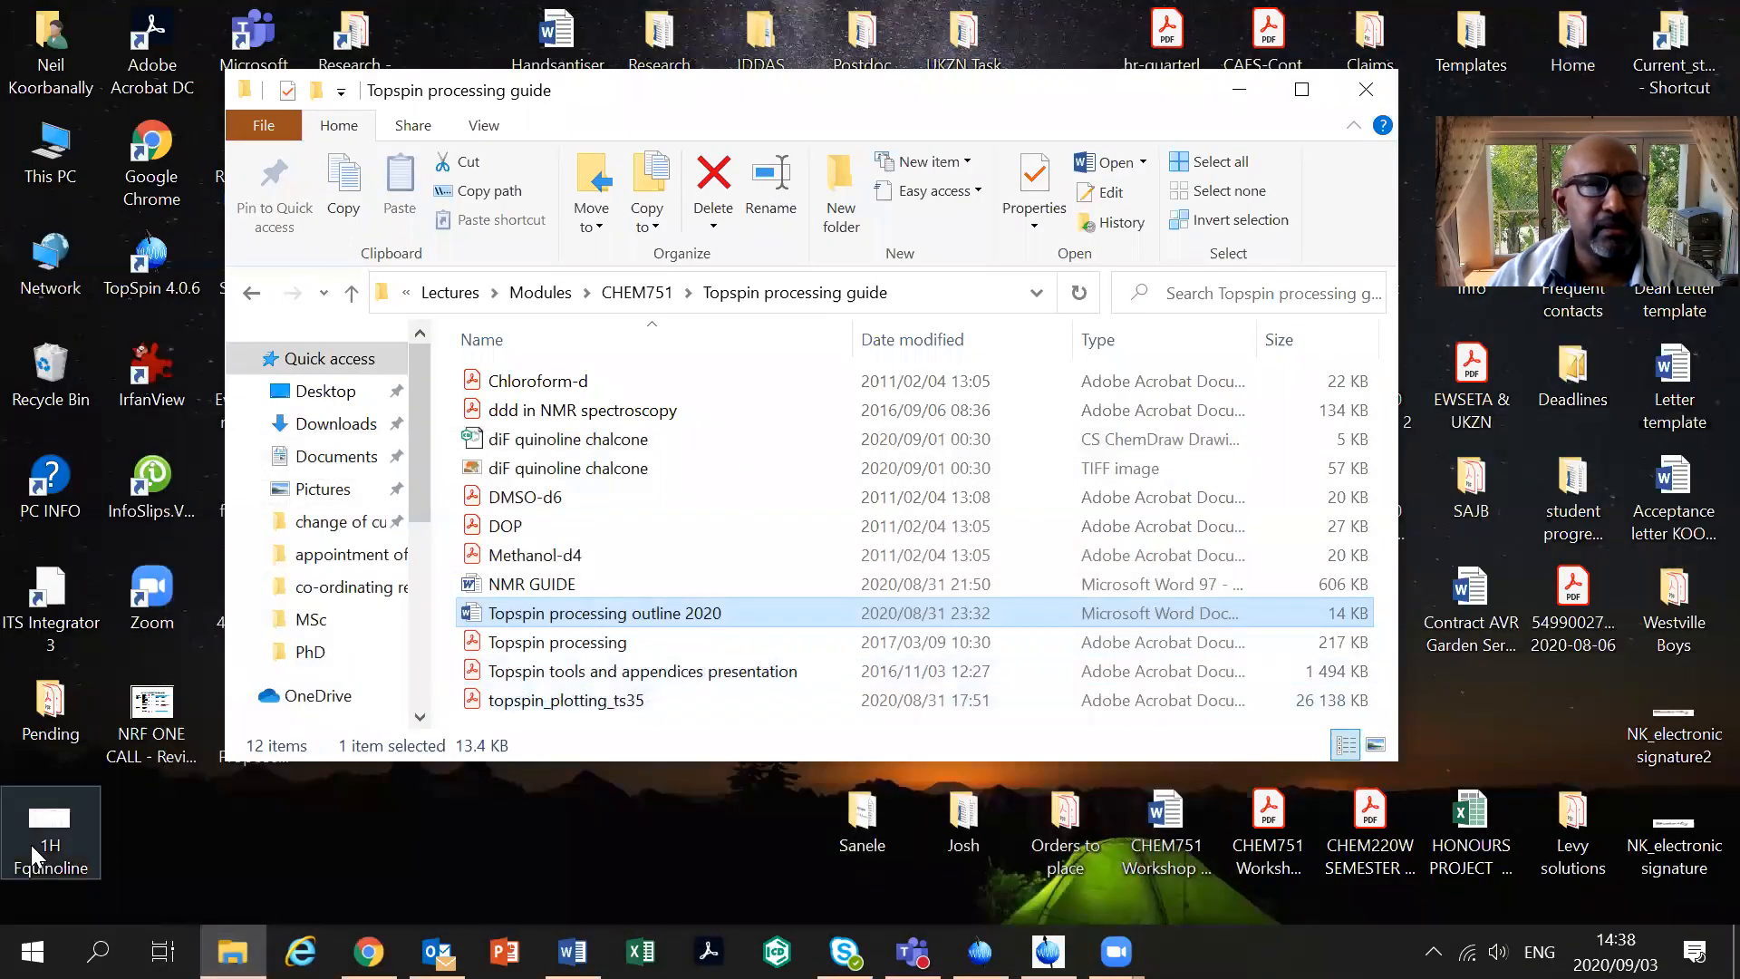
double_click(53, 823)
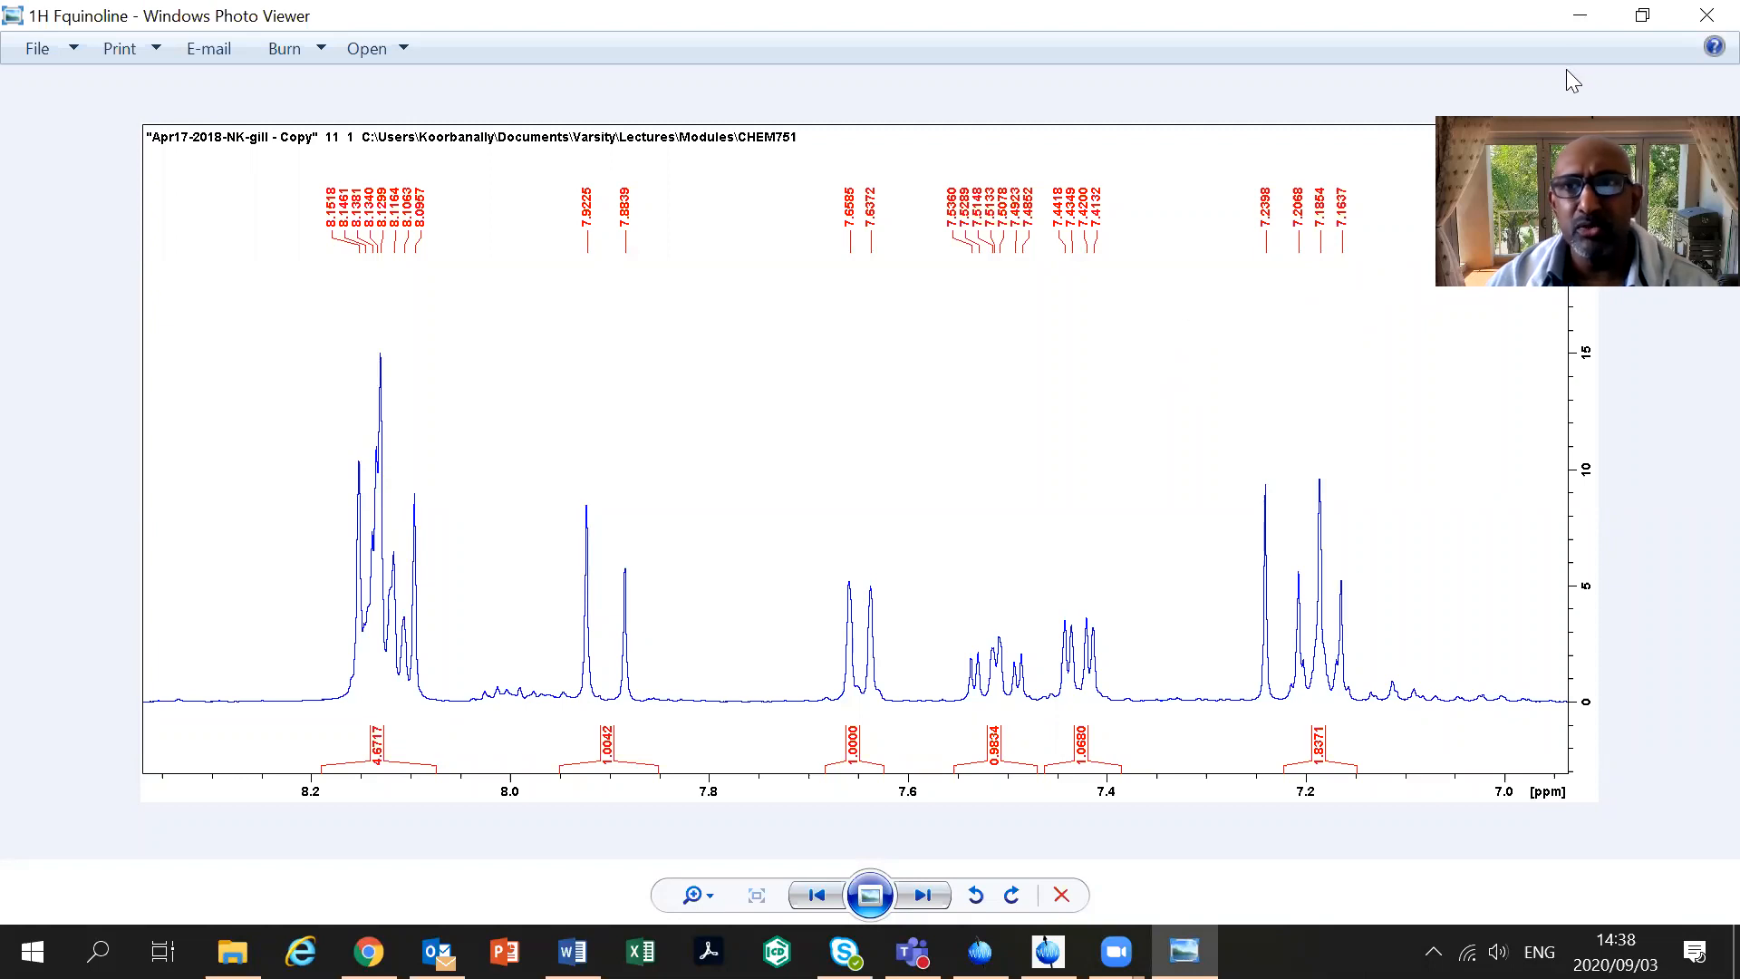
click(1581, 17)
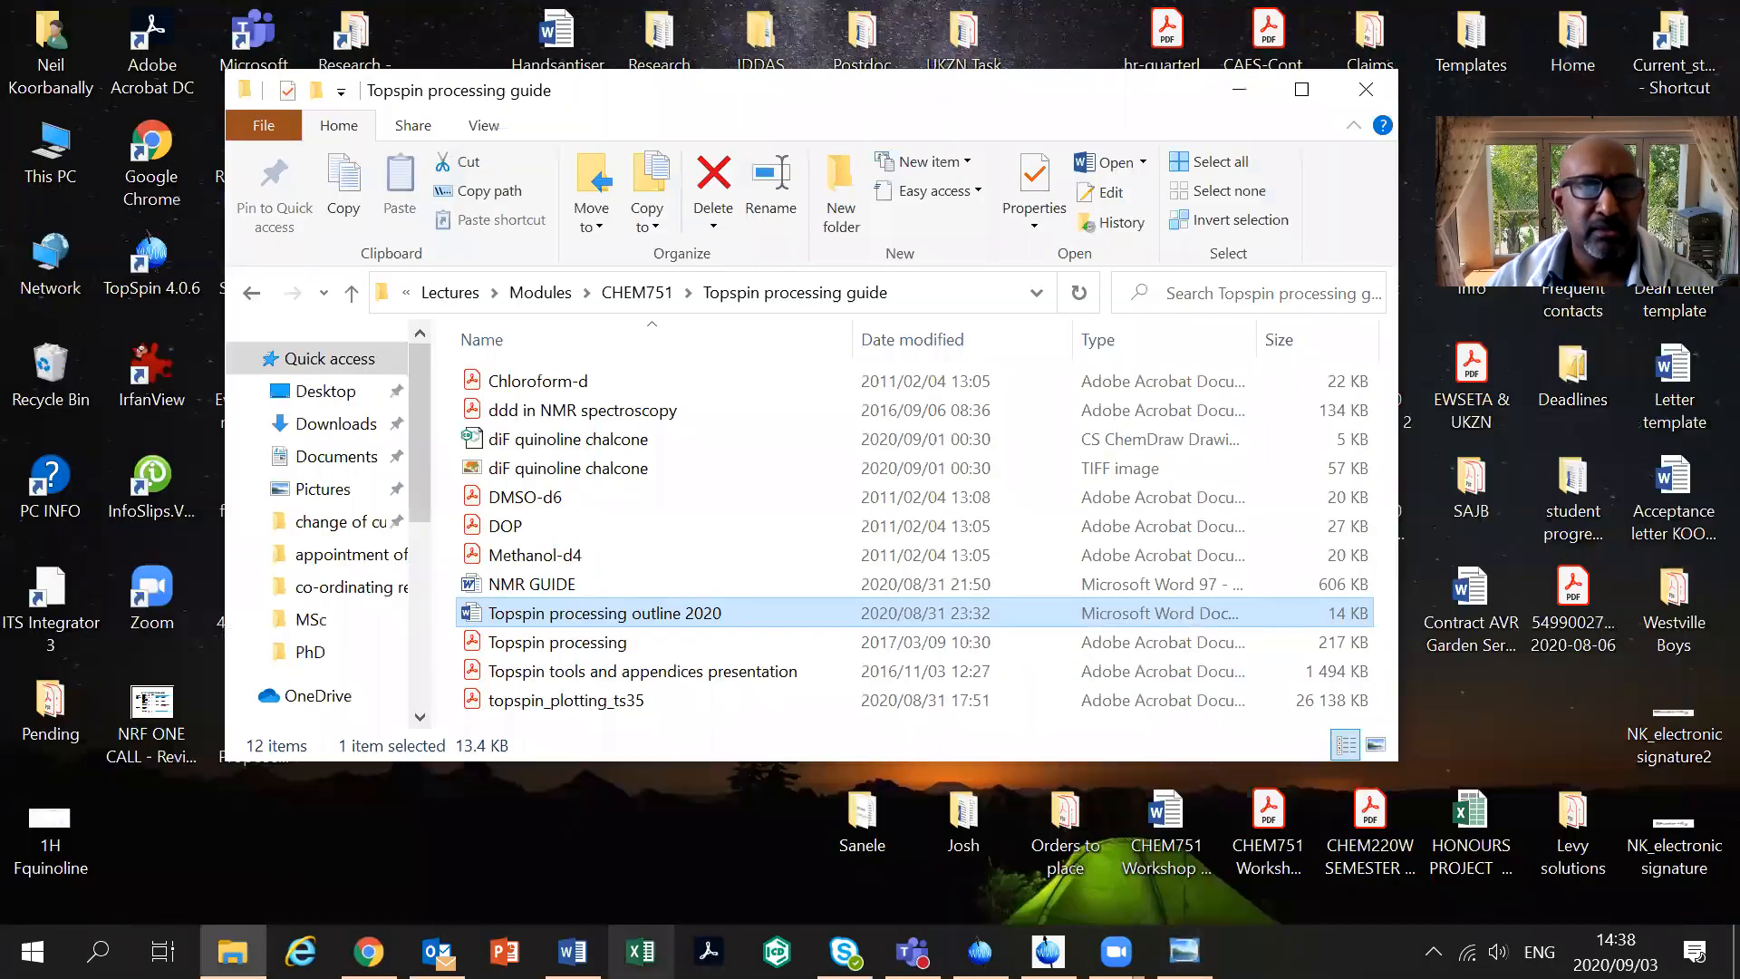
Switch to PowerPoint, create a blank presentation, and delete the title and subtitle placeholders from its slide
click(505, 952)
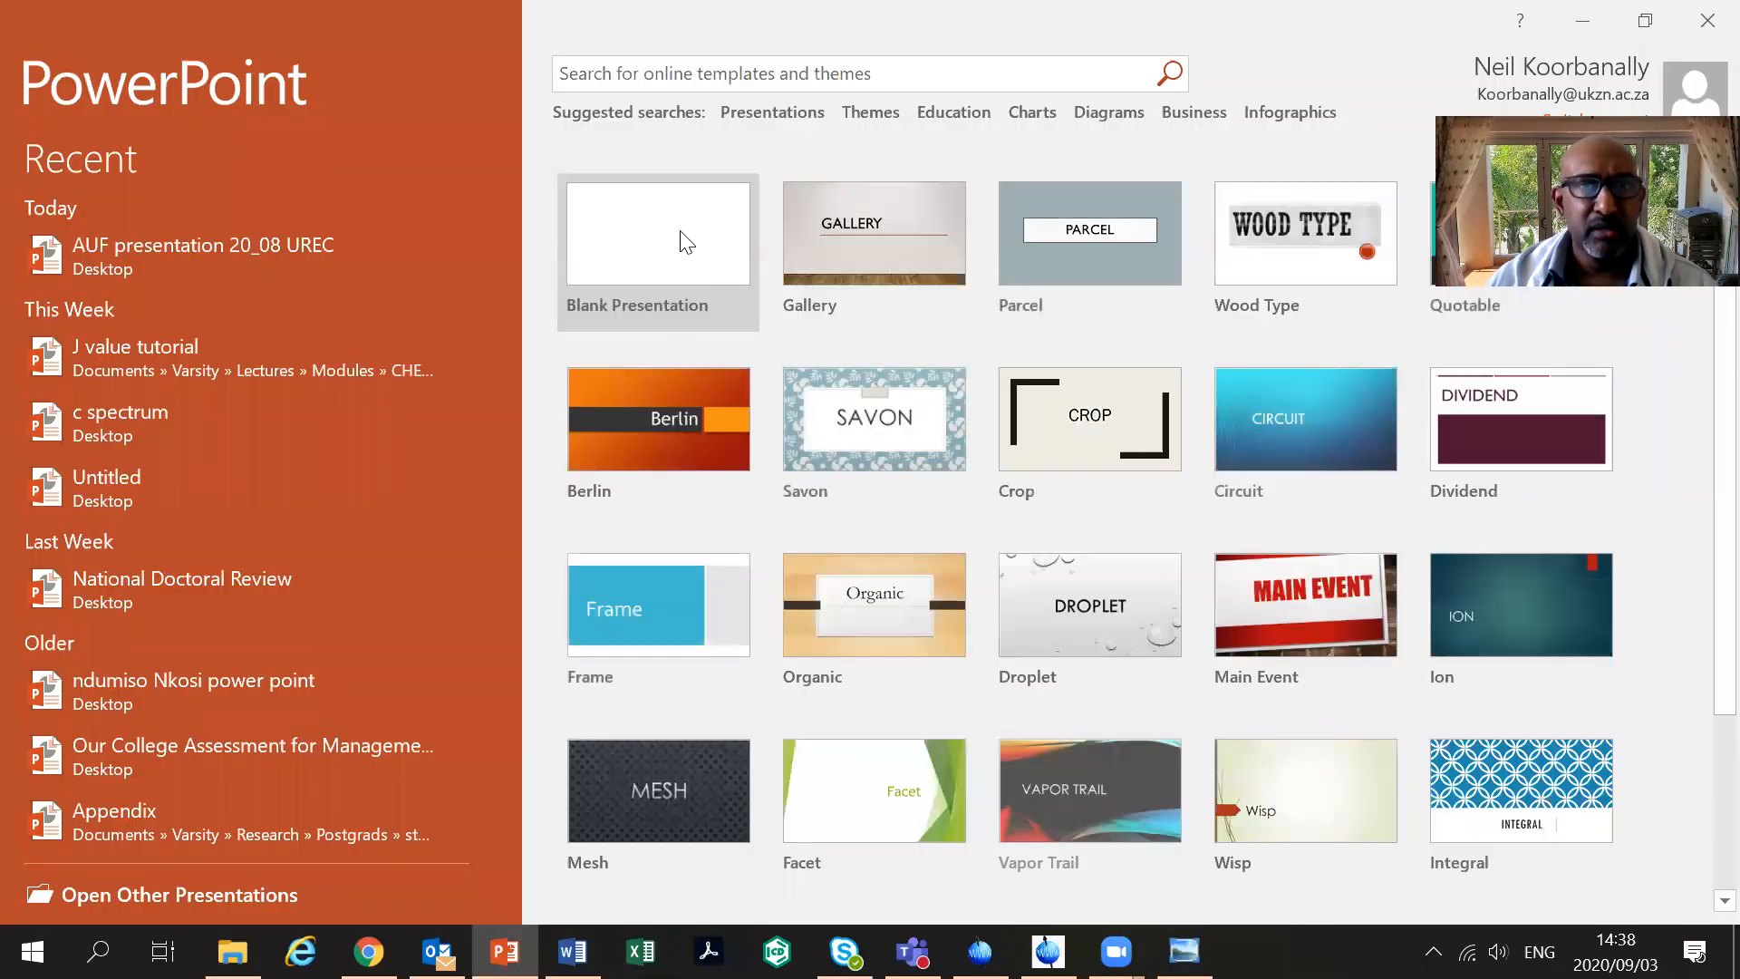
click(684, 242)
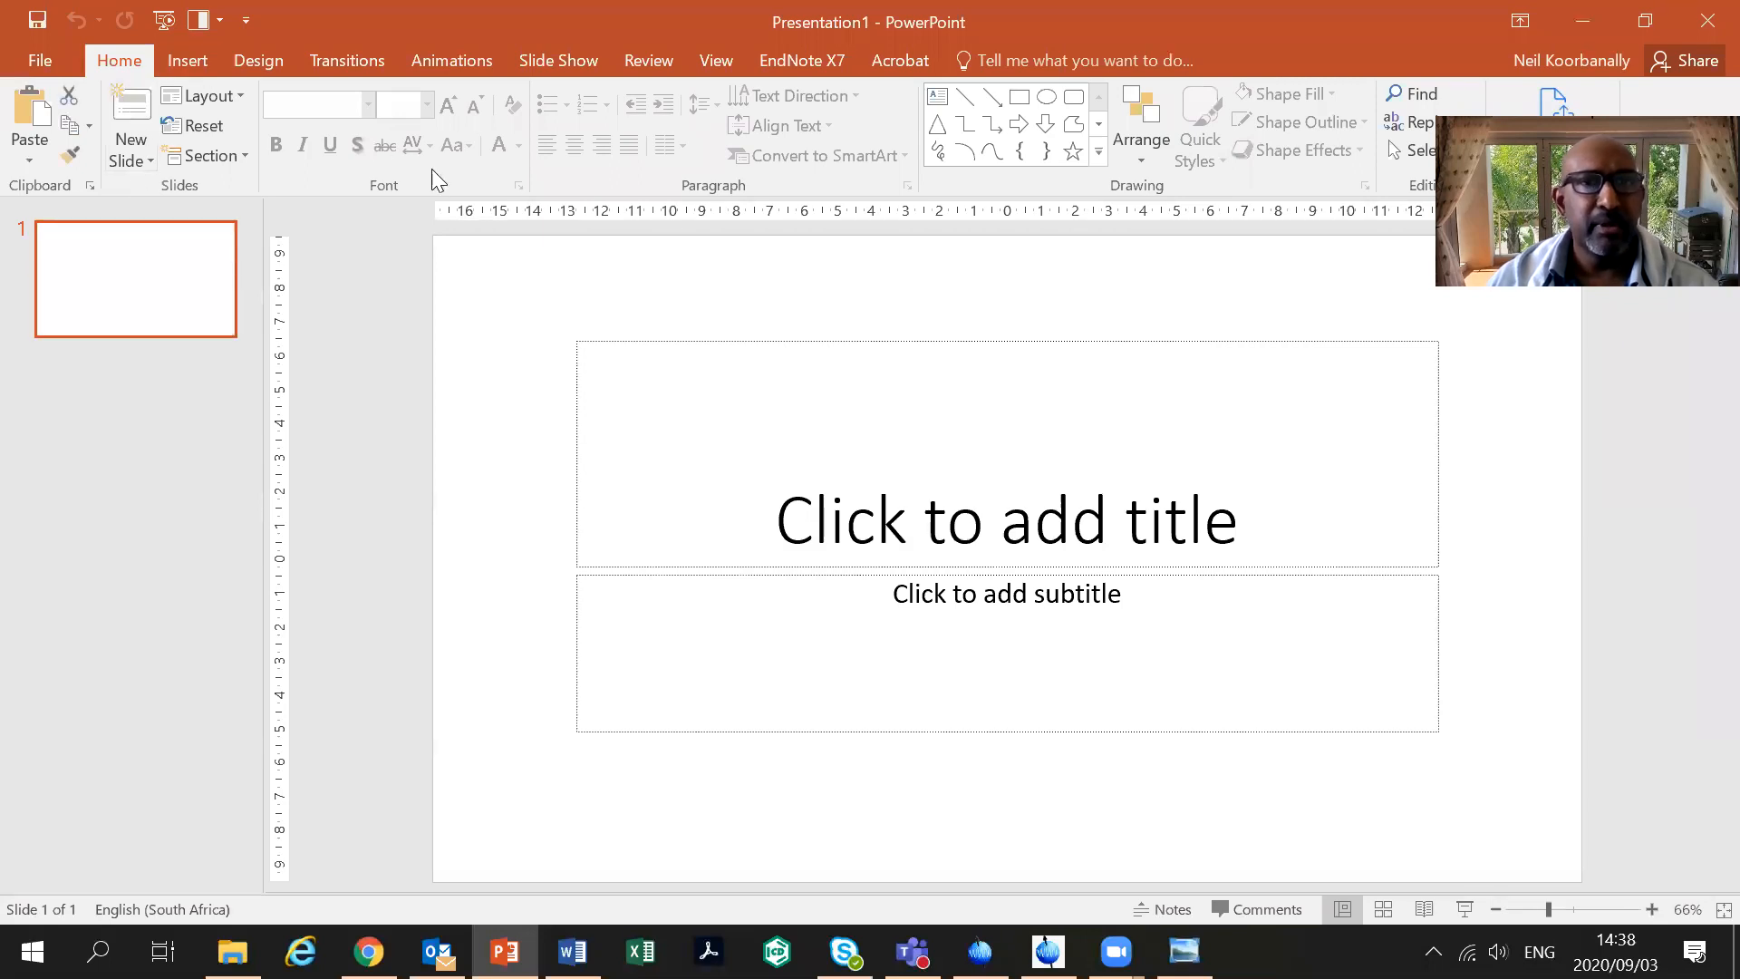
click(632, 341)
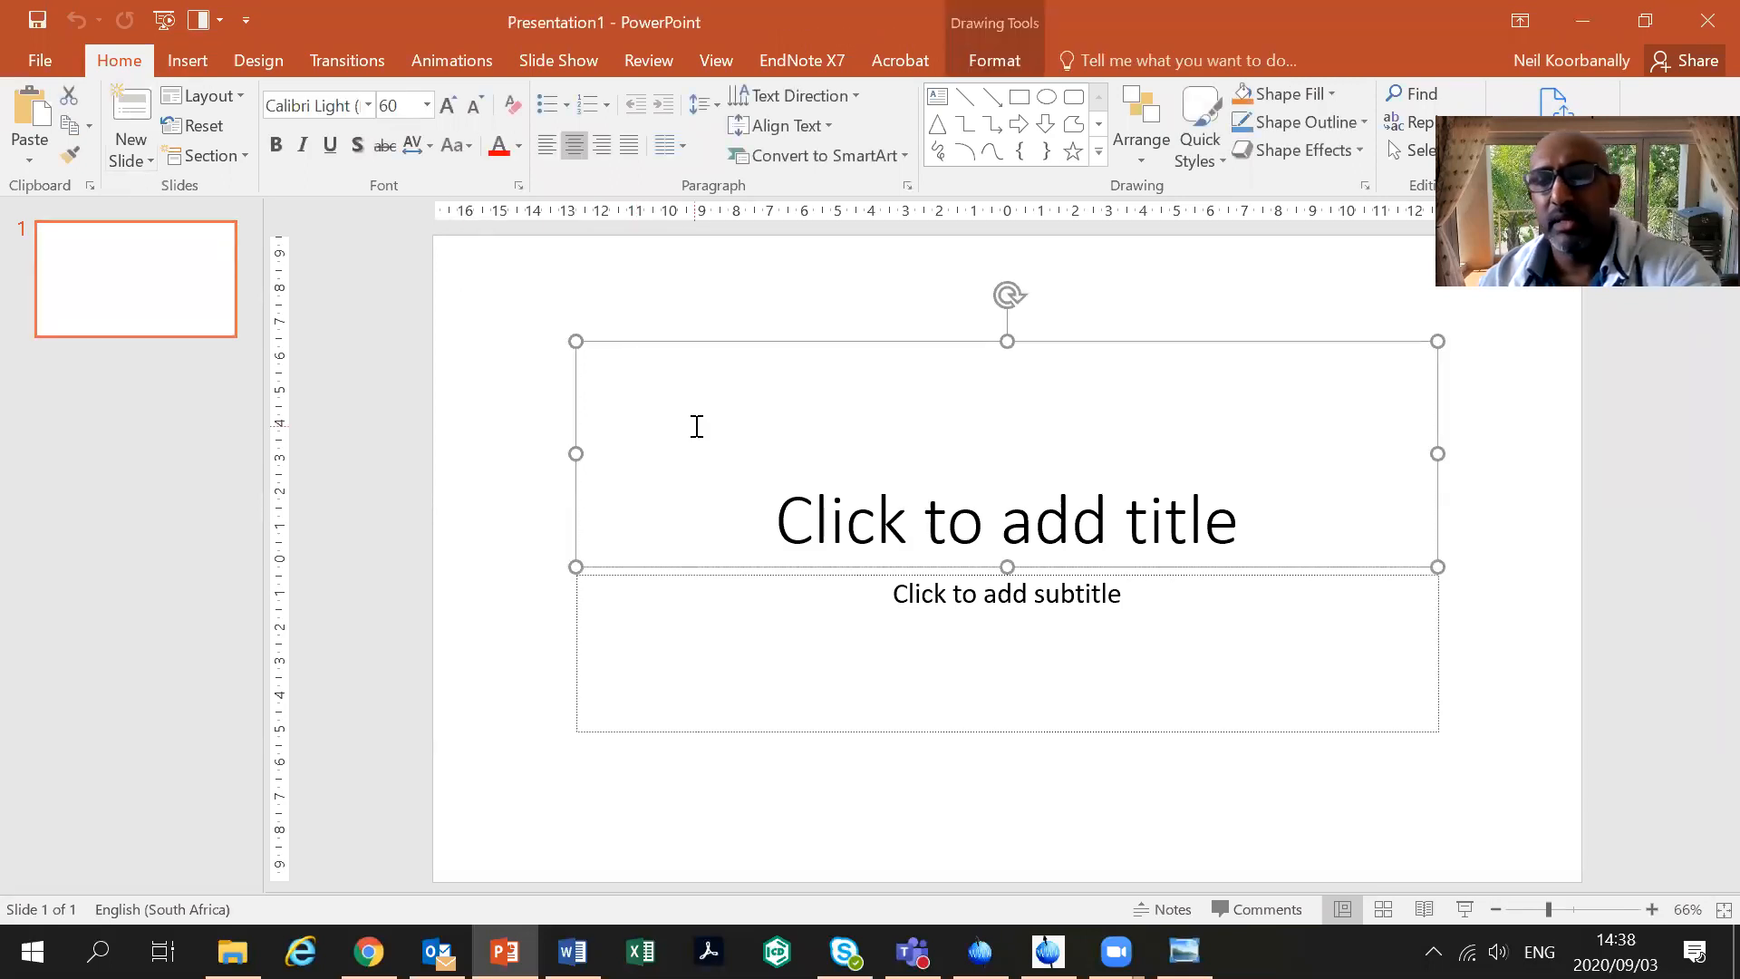
key(Delete)
click(683, 575)
key(Delete)
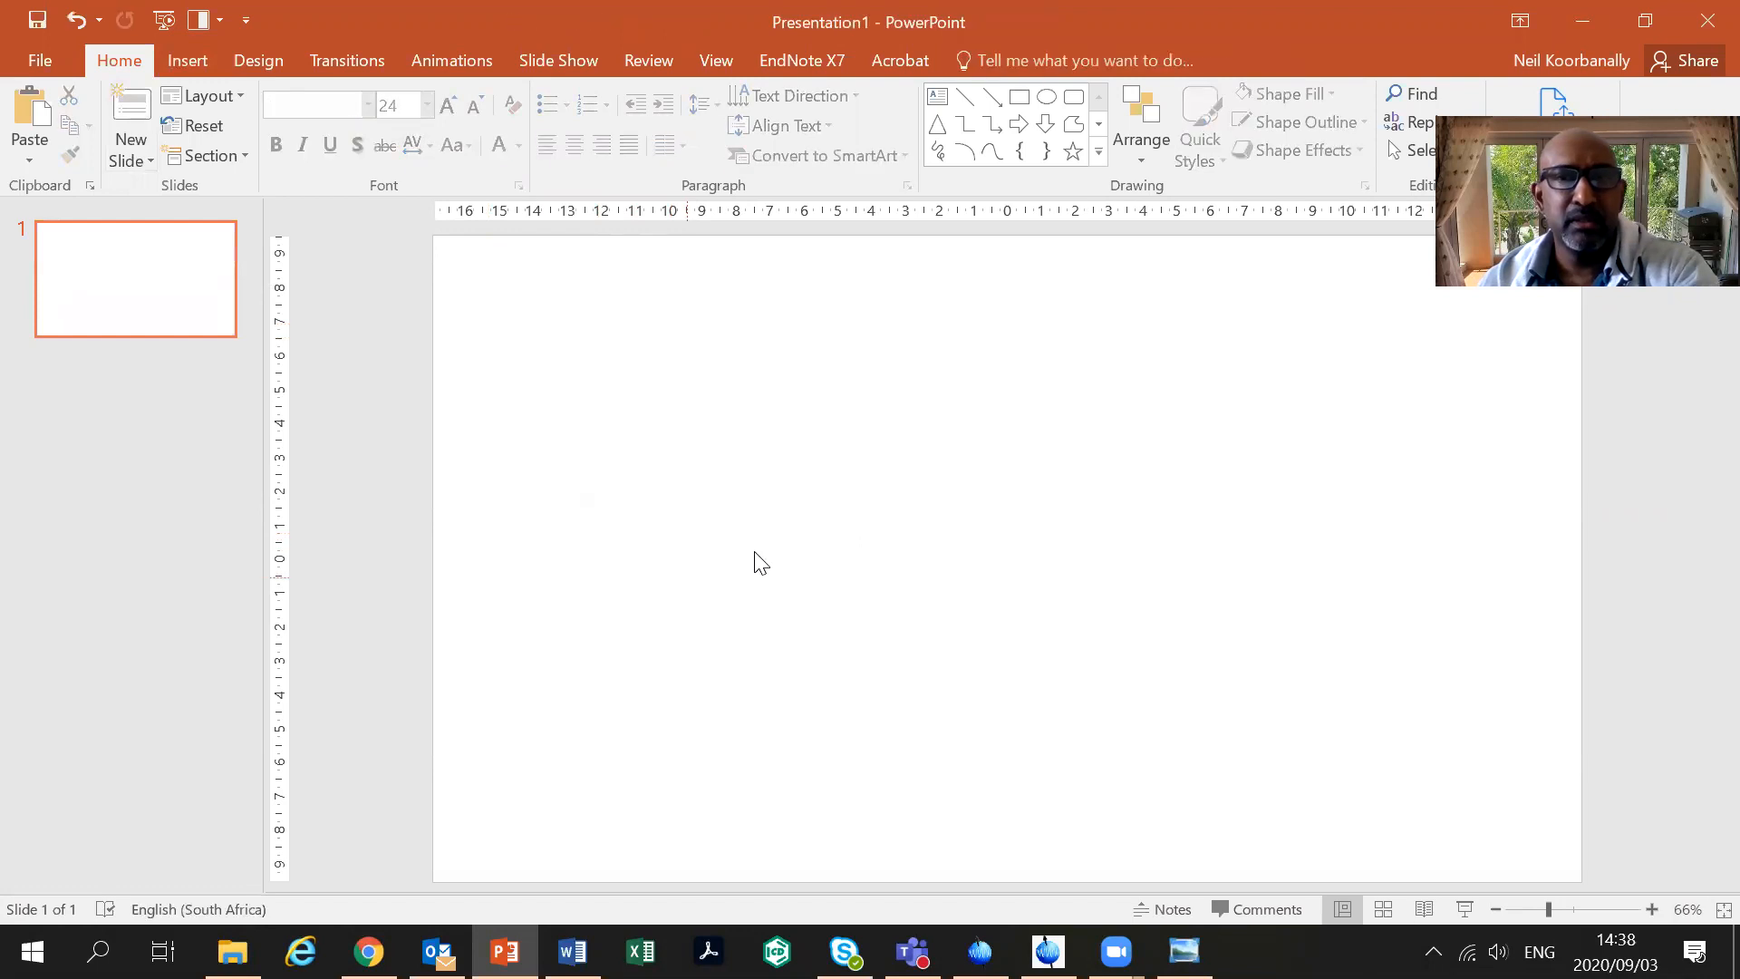
Place the 1H Fquinoline image from the desktop on the empty slide, with the presentation maximised again before minimising it
click(1645, 20)
drag(50, 838, 809, 725)
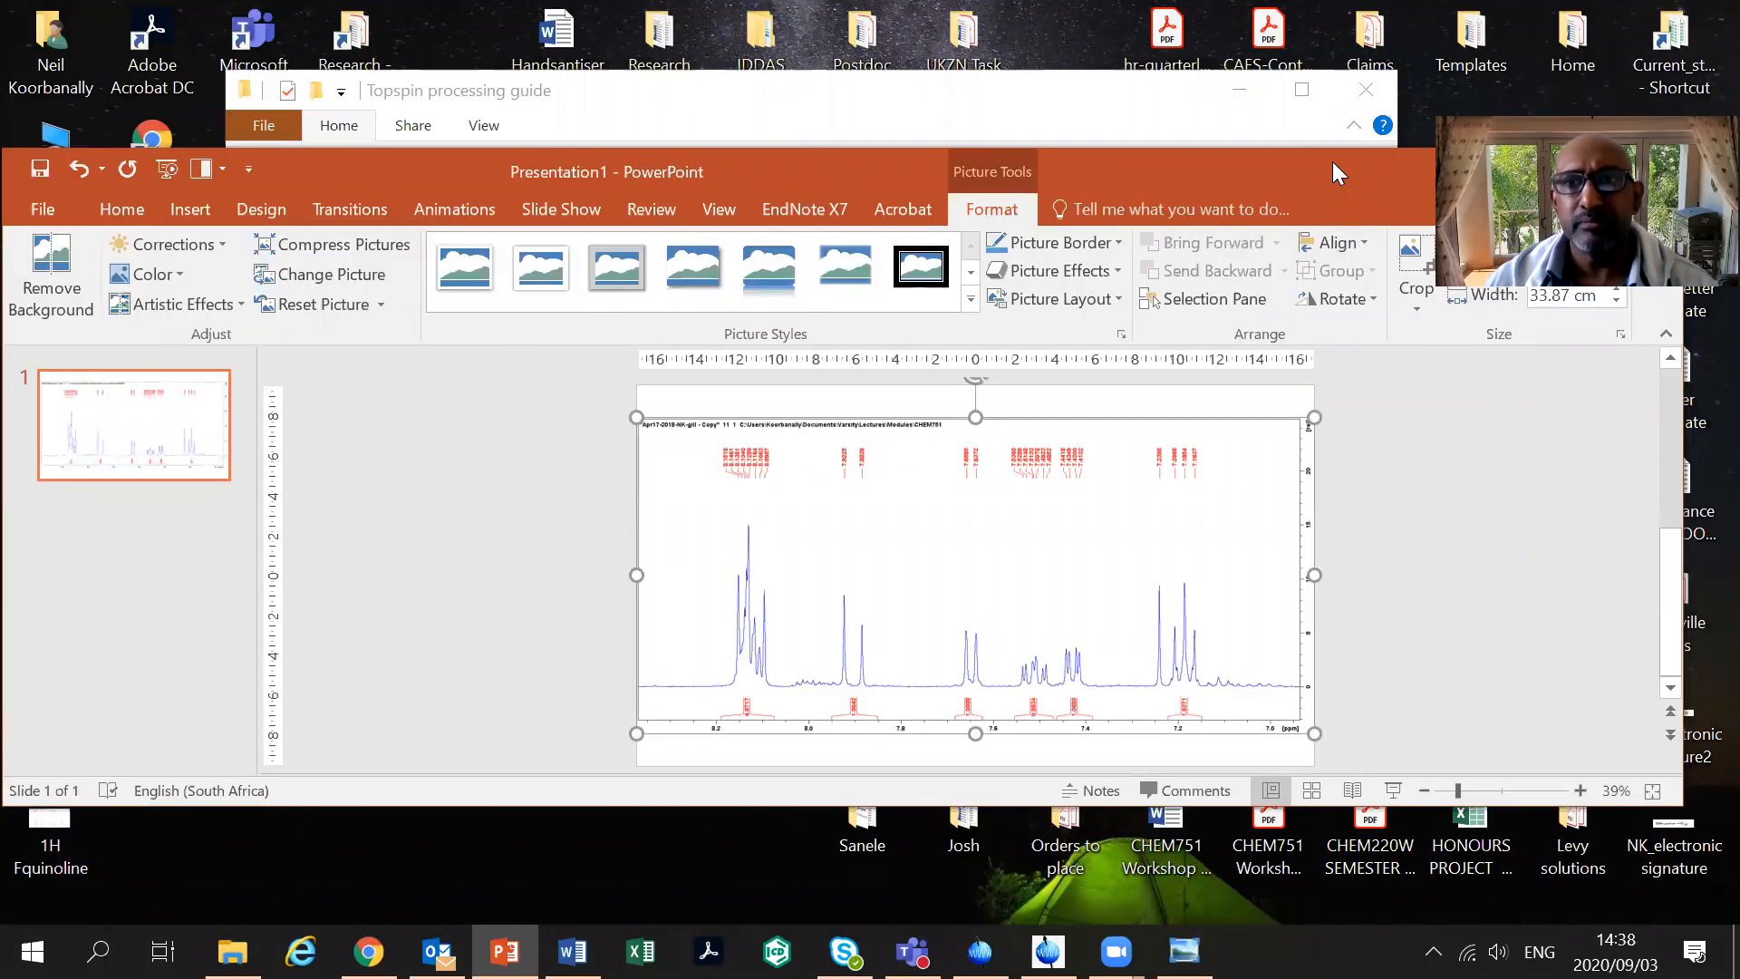
drag(1496, 185, 1368, 181)
click(1461, 166)
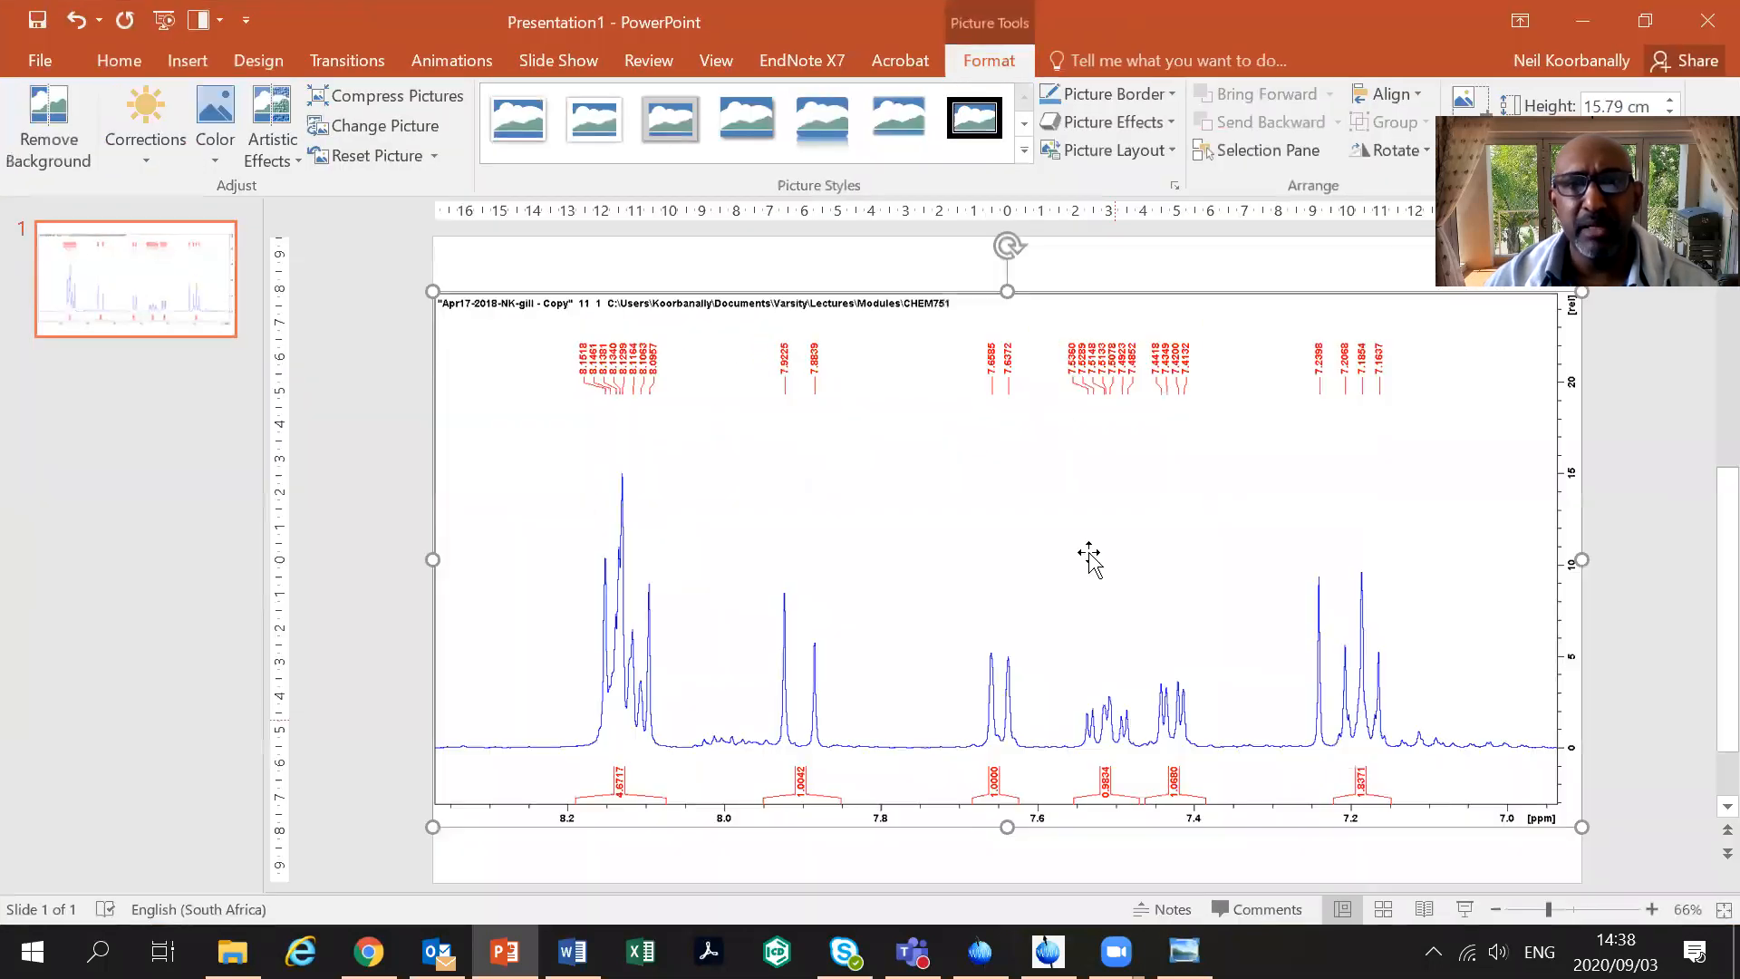
click(1086, 262)
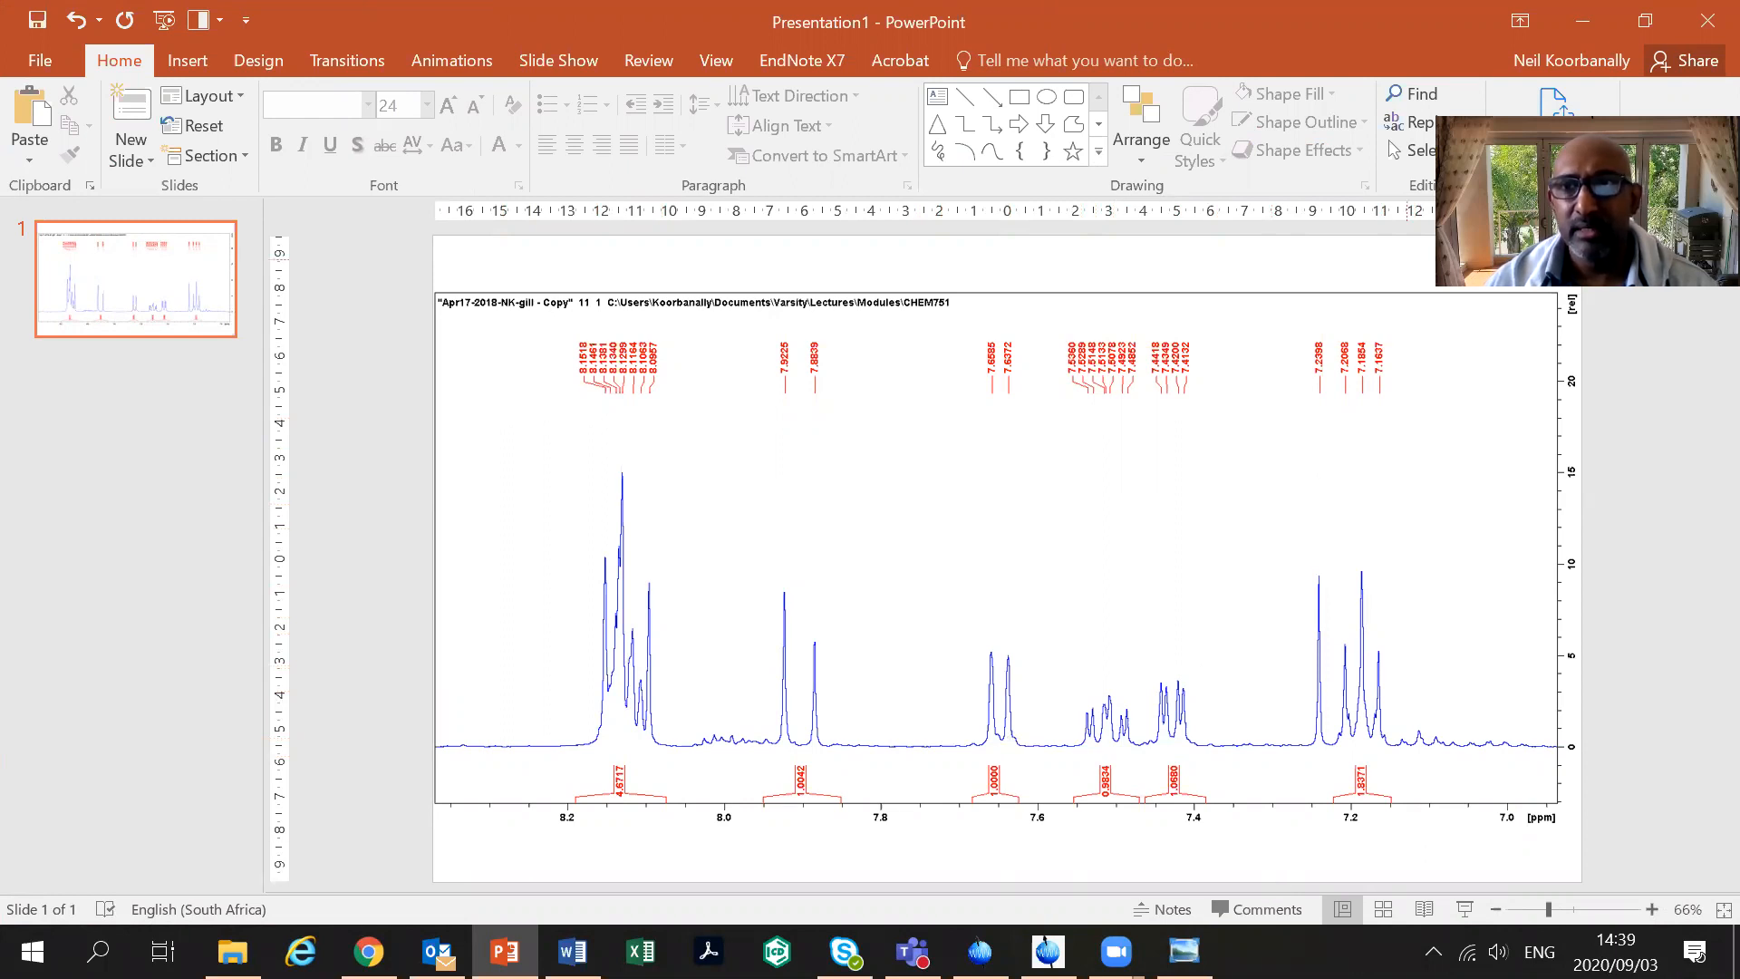
click(1581, 20)
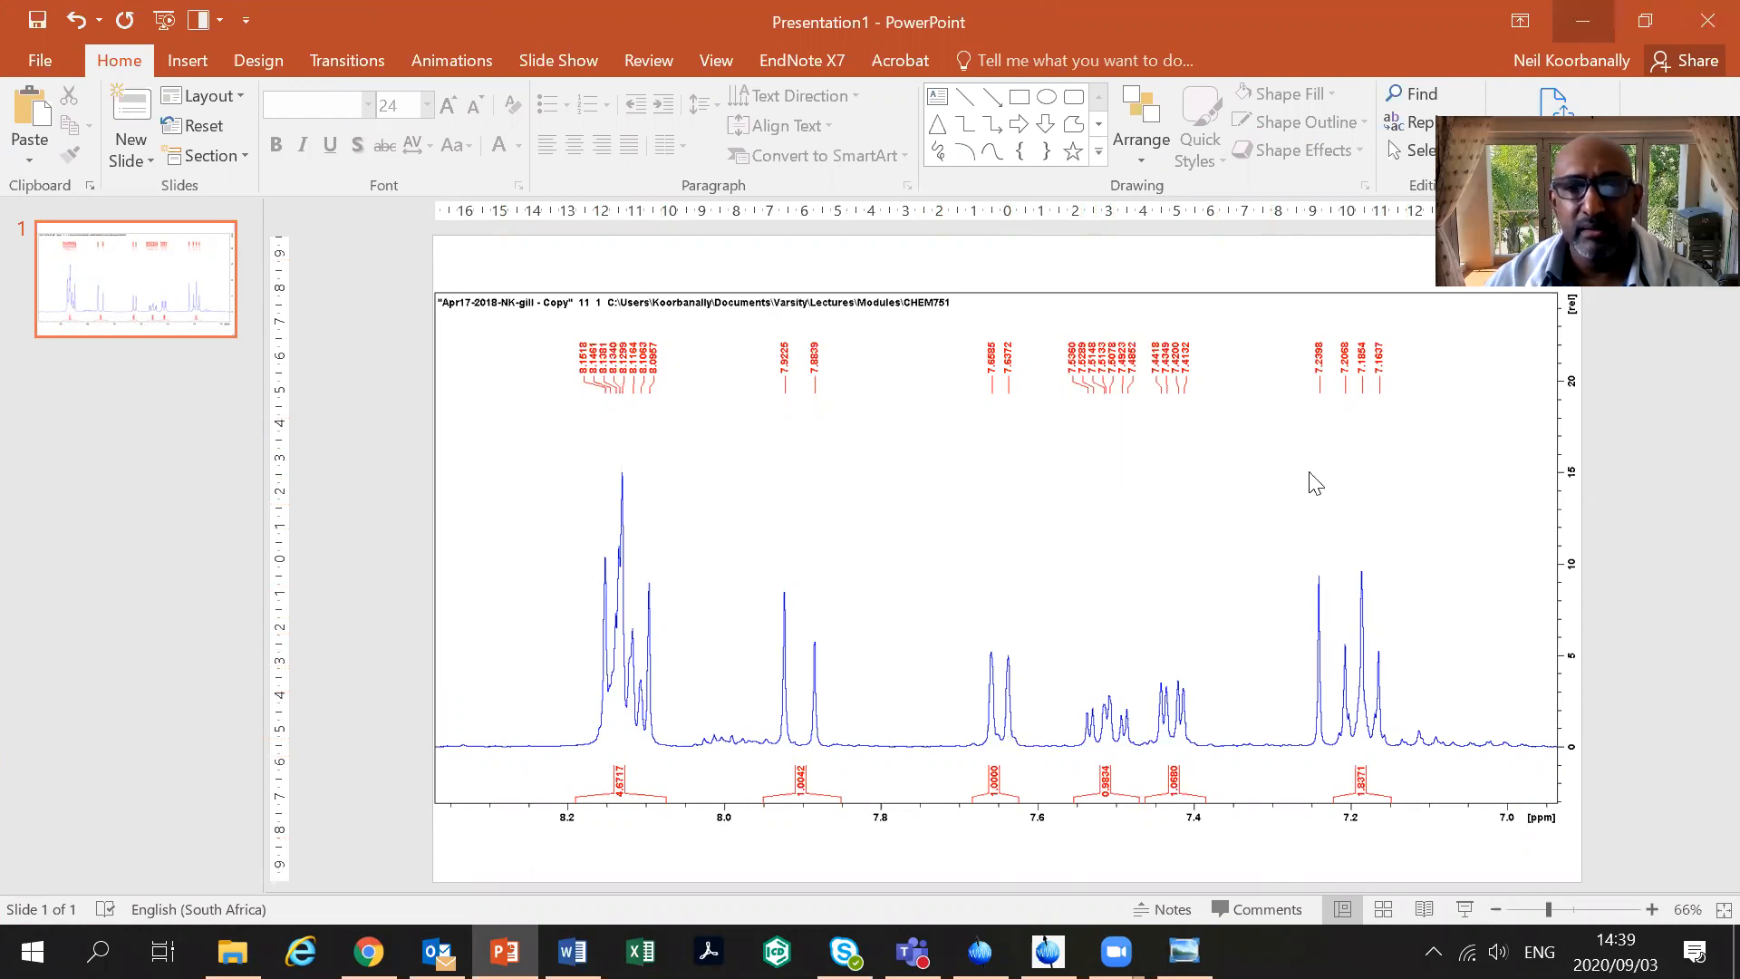
Switch to Word, create a new blank document, and enter "Spectra" as its first line followed by a new paragraph
click(572, 952)
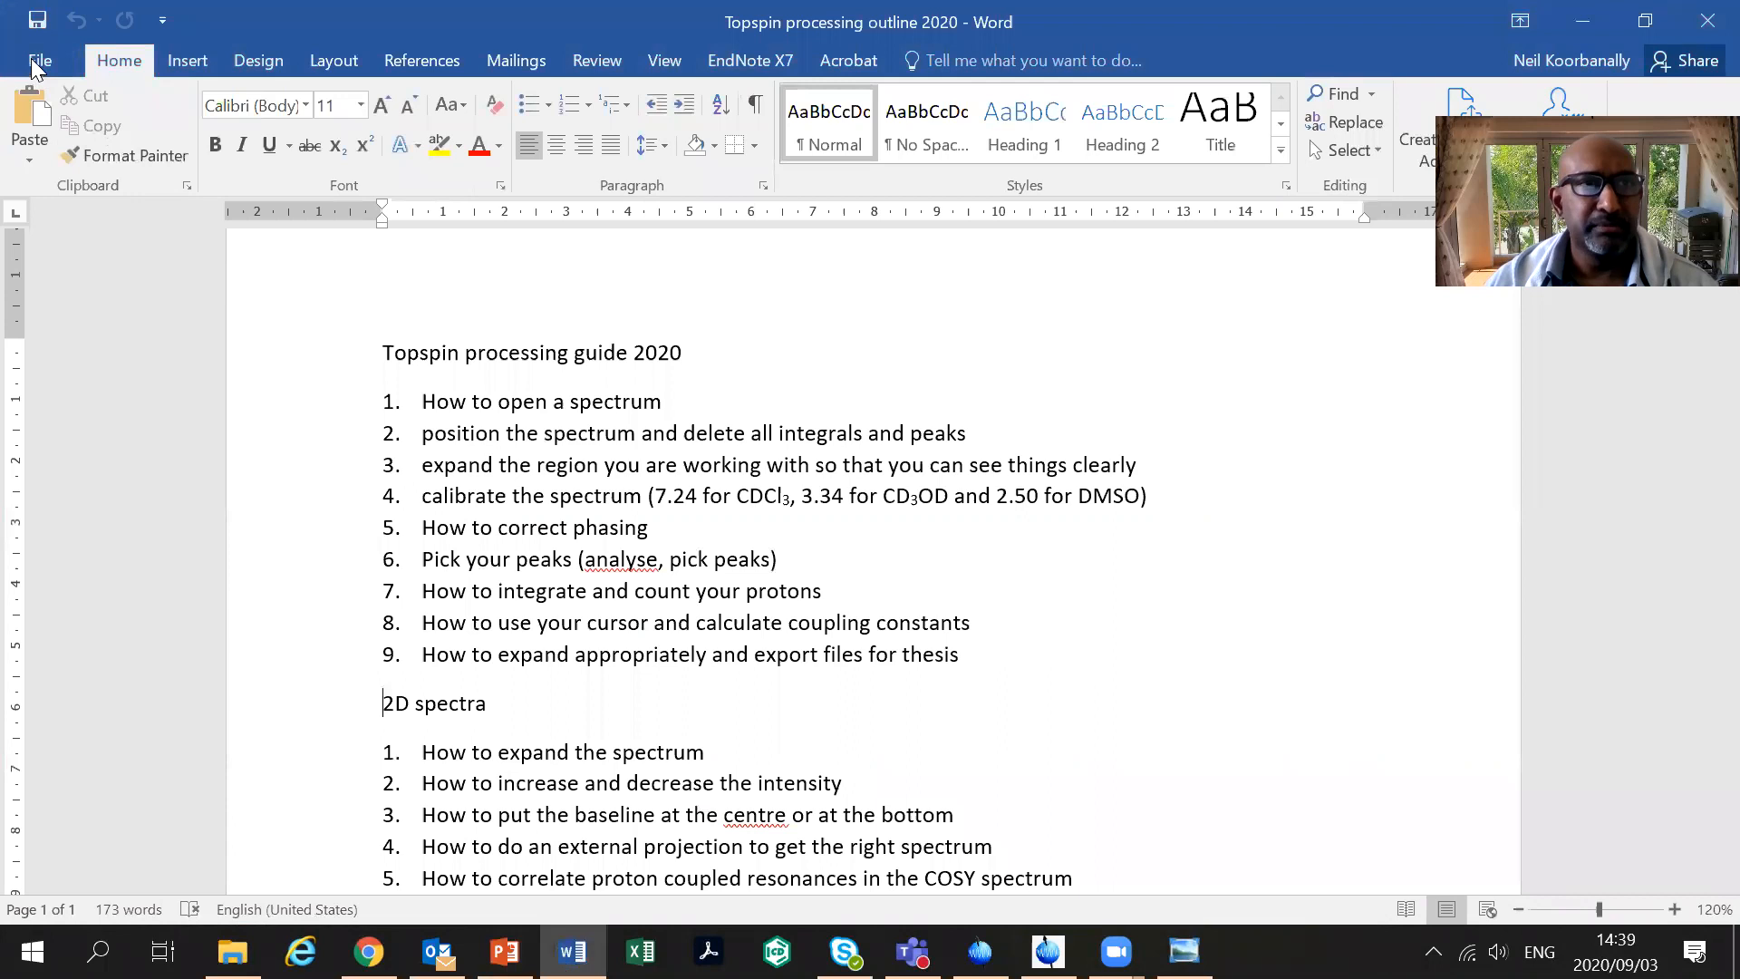
click(36, 60)
click(40, 159)
click(386, 448)
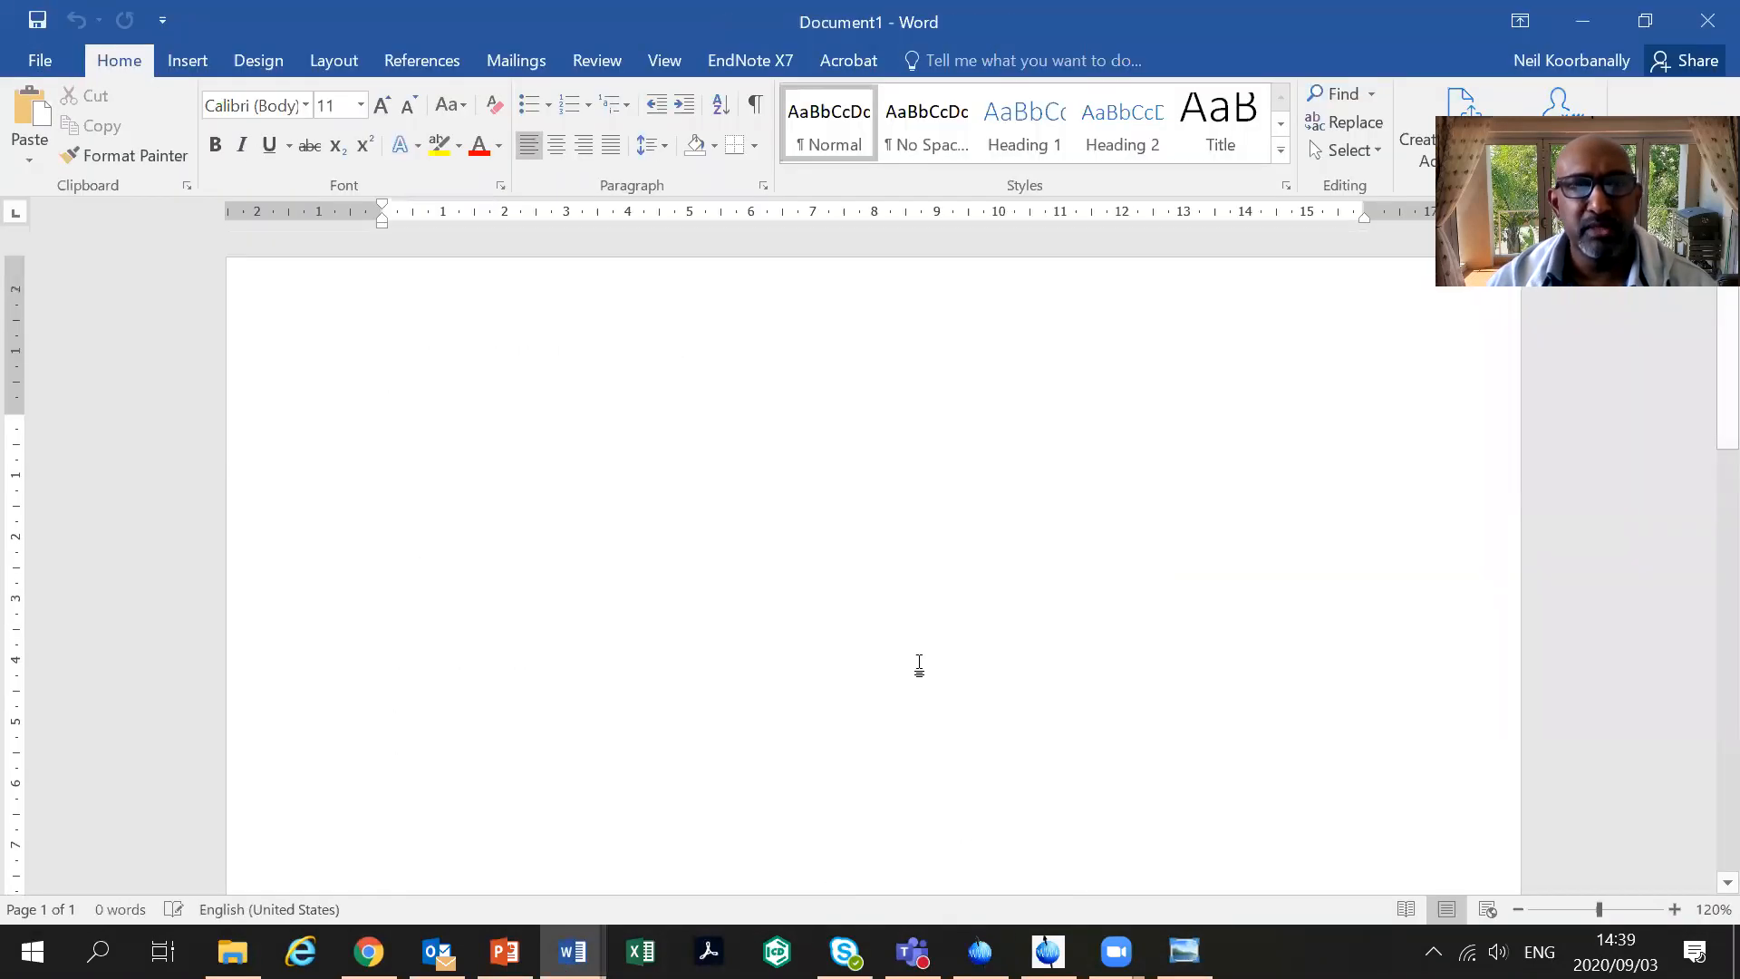
text(S)
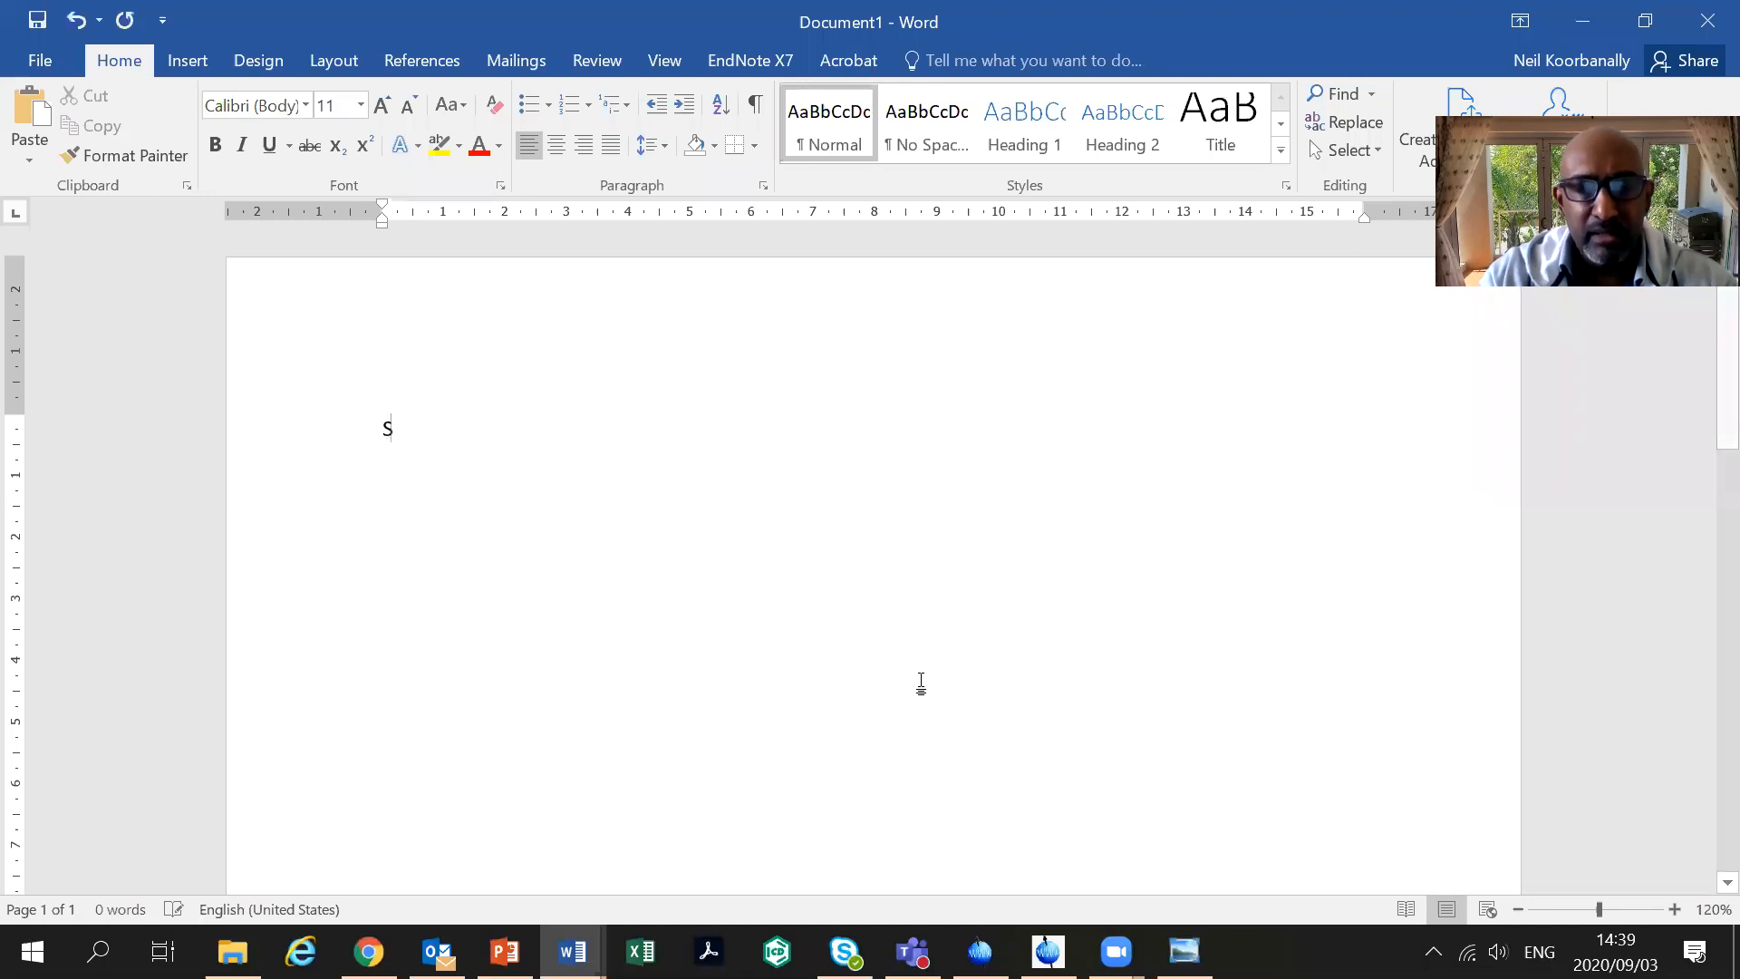
text(pectra)
key(Return)
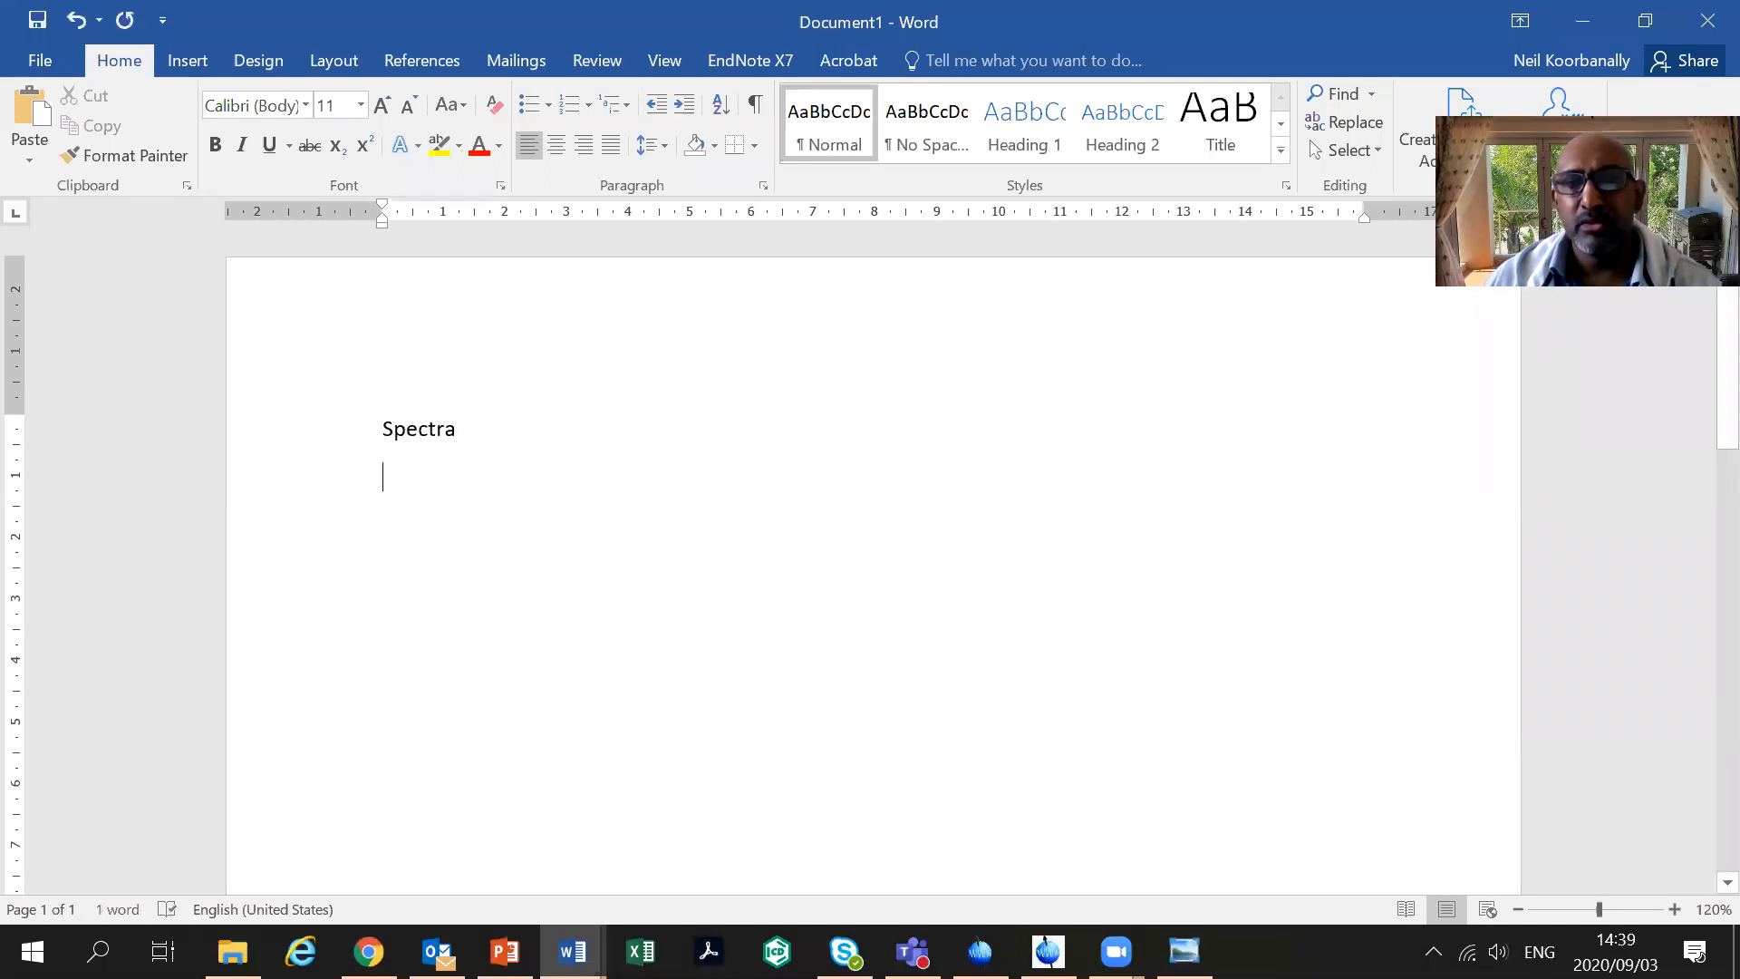
Insert the 1H Fquinoline image from the desktop below the "Spectra" line and maximise the document again
click(1645, 21)
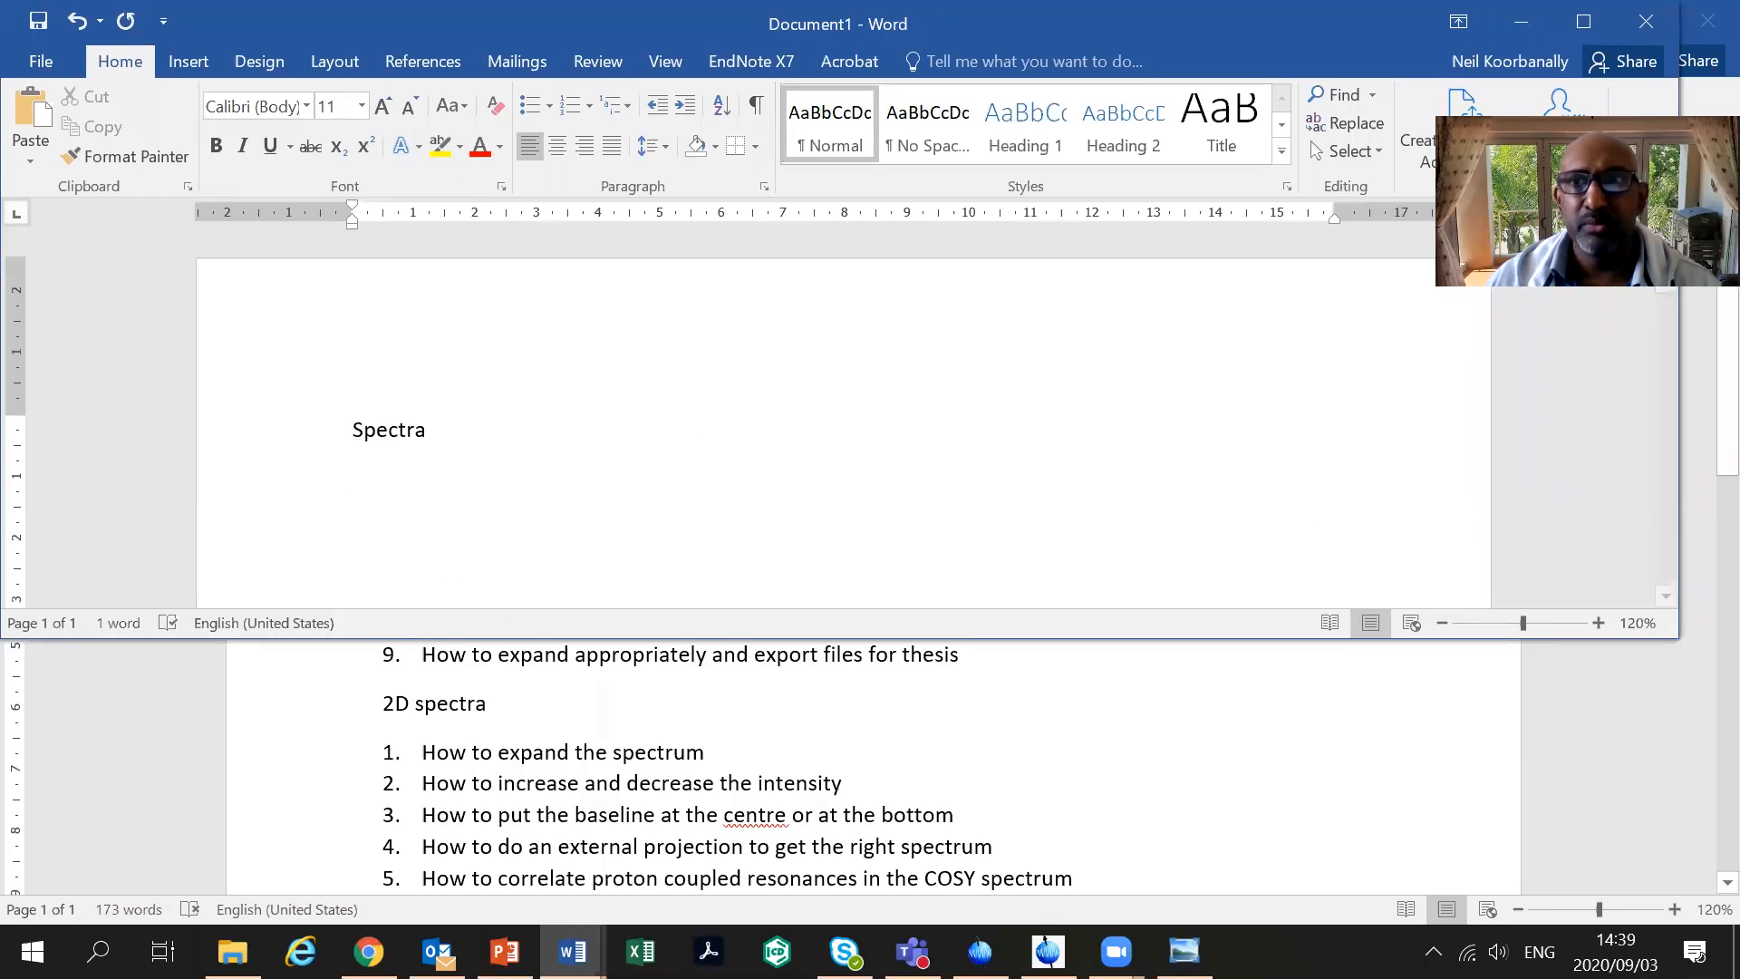
drag(1341, 24, 1280, 94)
click(1582, 20)
drag(49, 833, 290, 544)
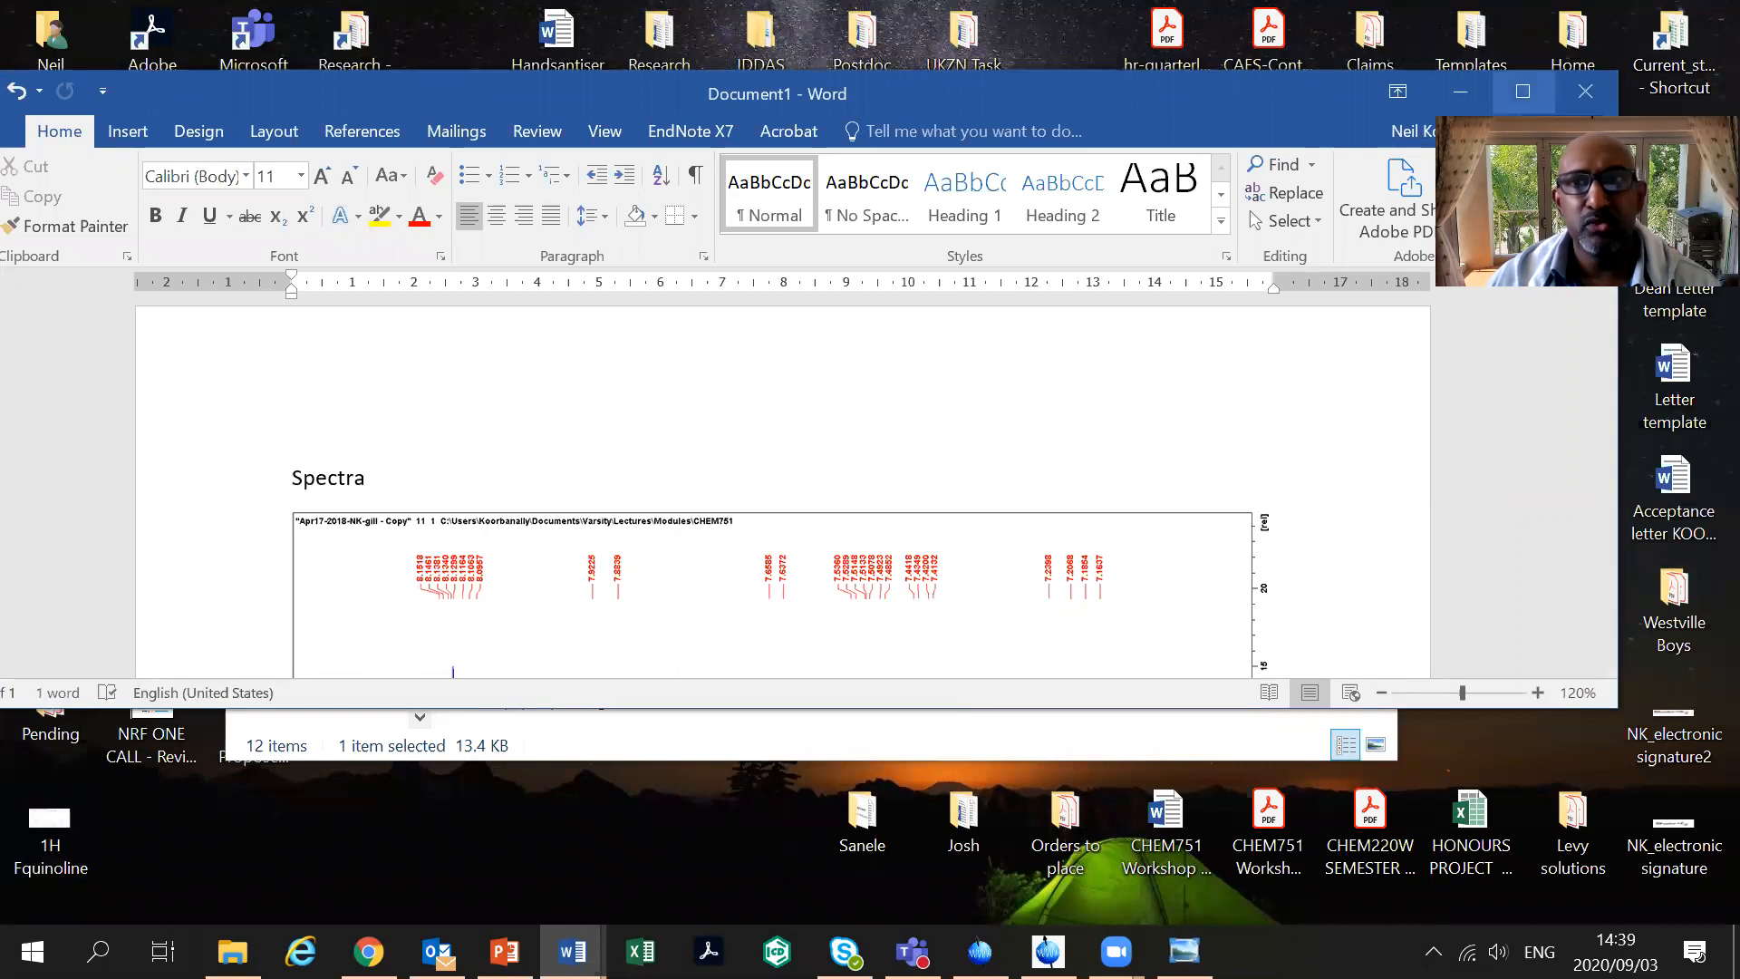
click(1523, 91)
scroll(932, 703, down, 3)
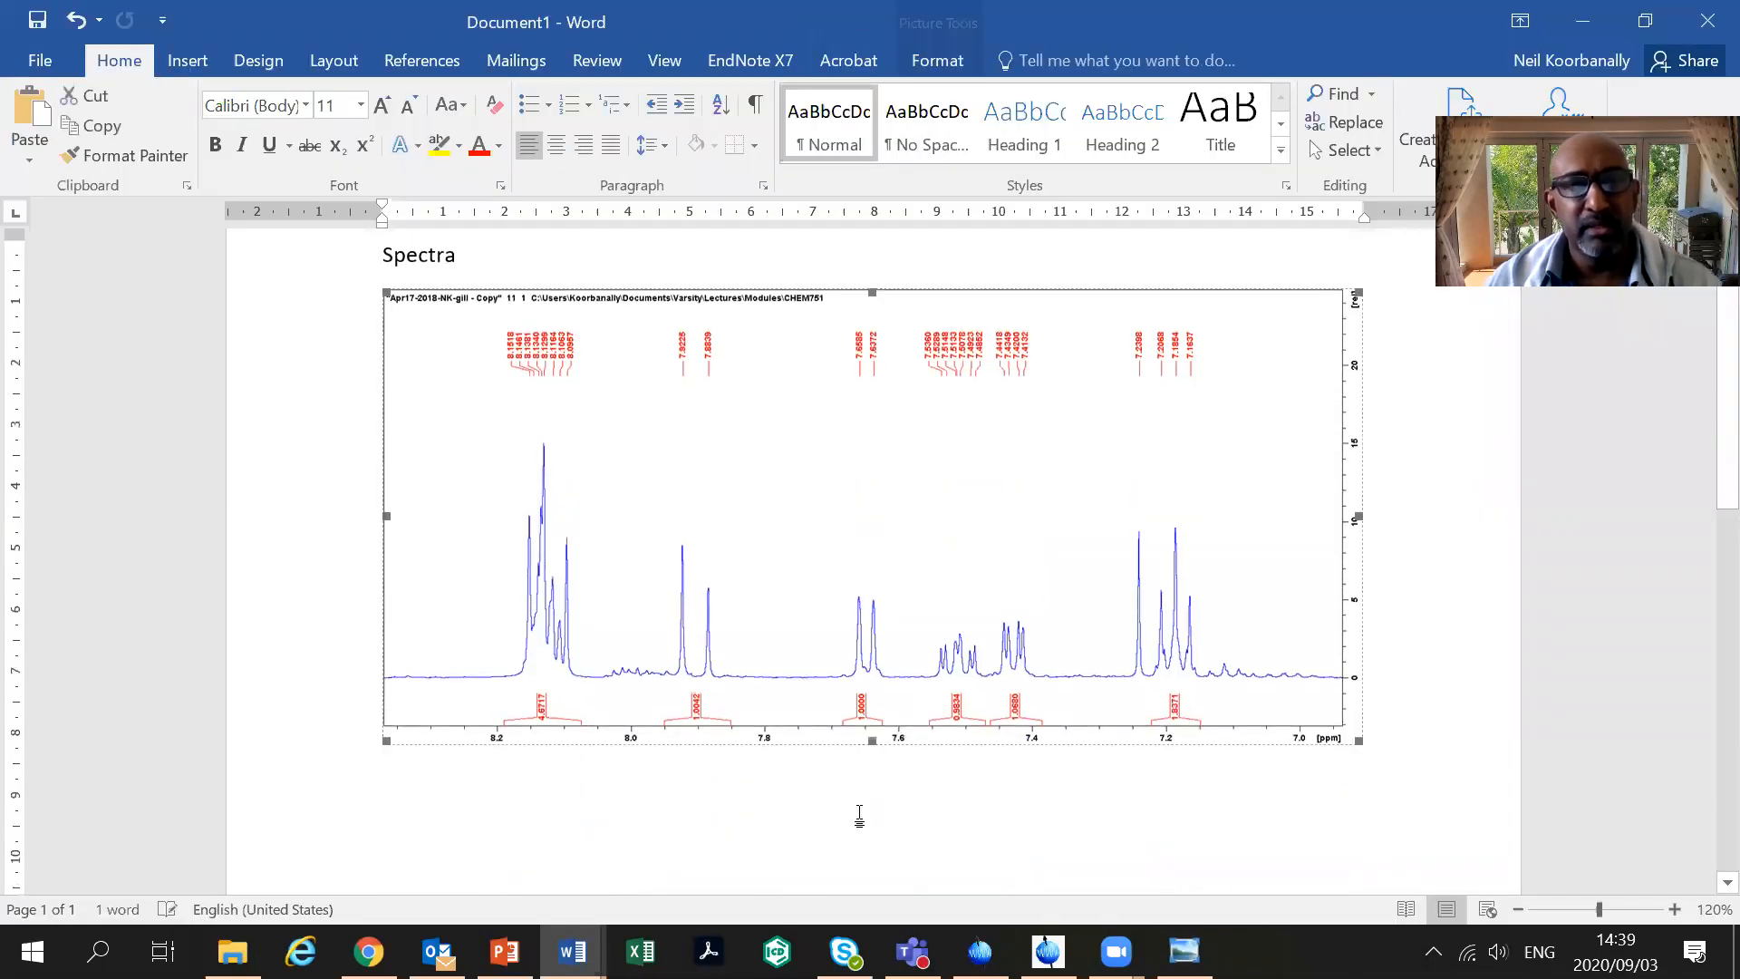
Add the caption "Figure 1: 1H NMR spectrum of quinoline molecule" on a new line below the spectrum image
click(1407, 741)
key(Return)
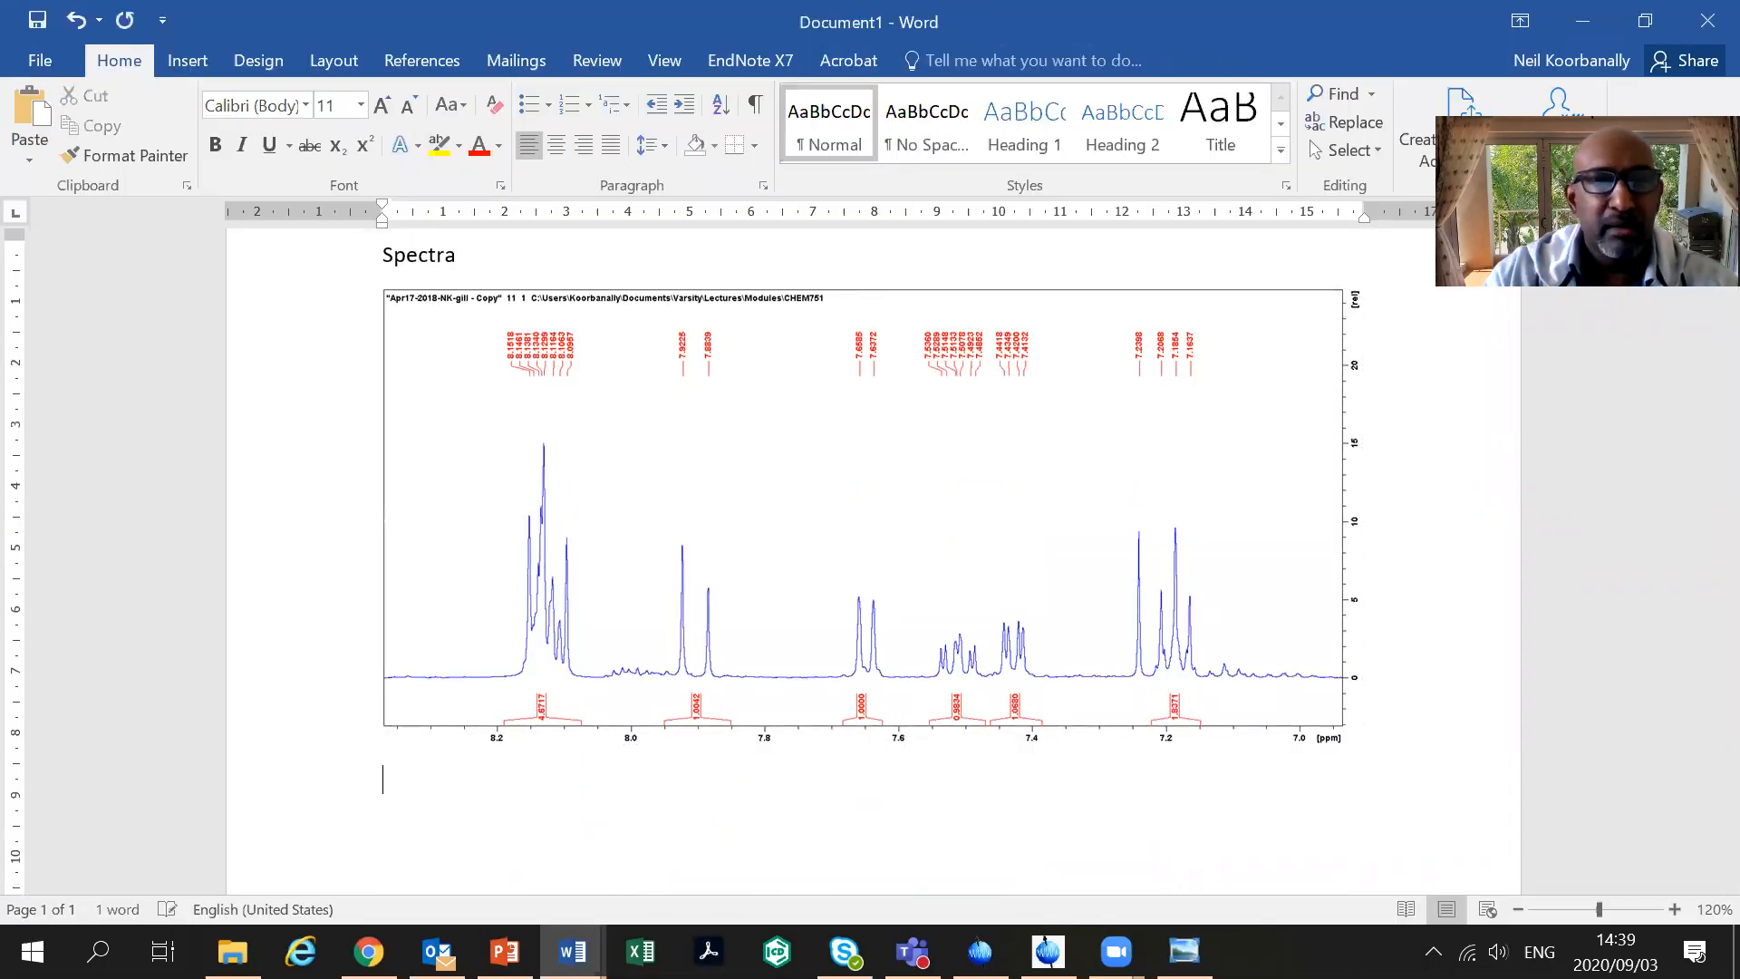
text(Figure 1)
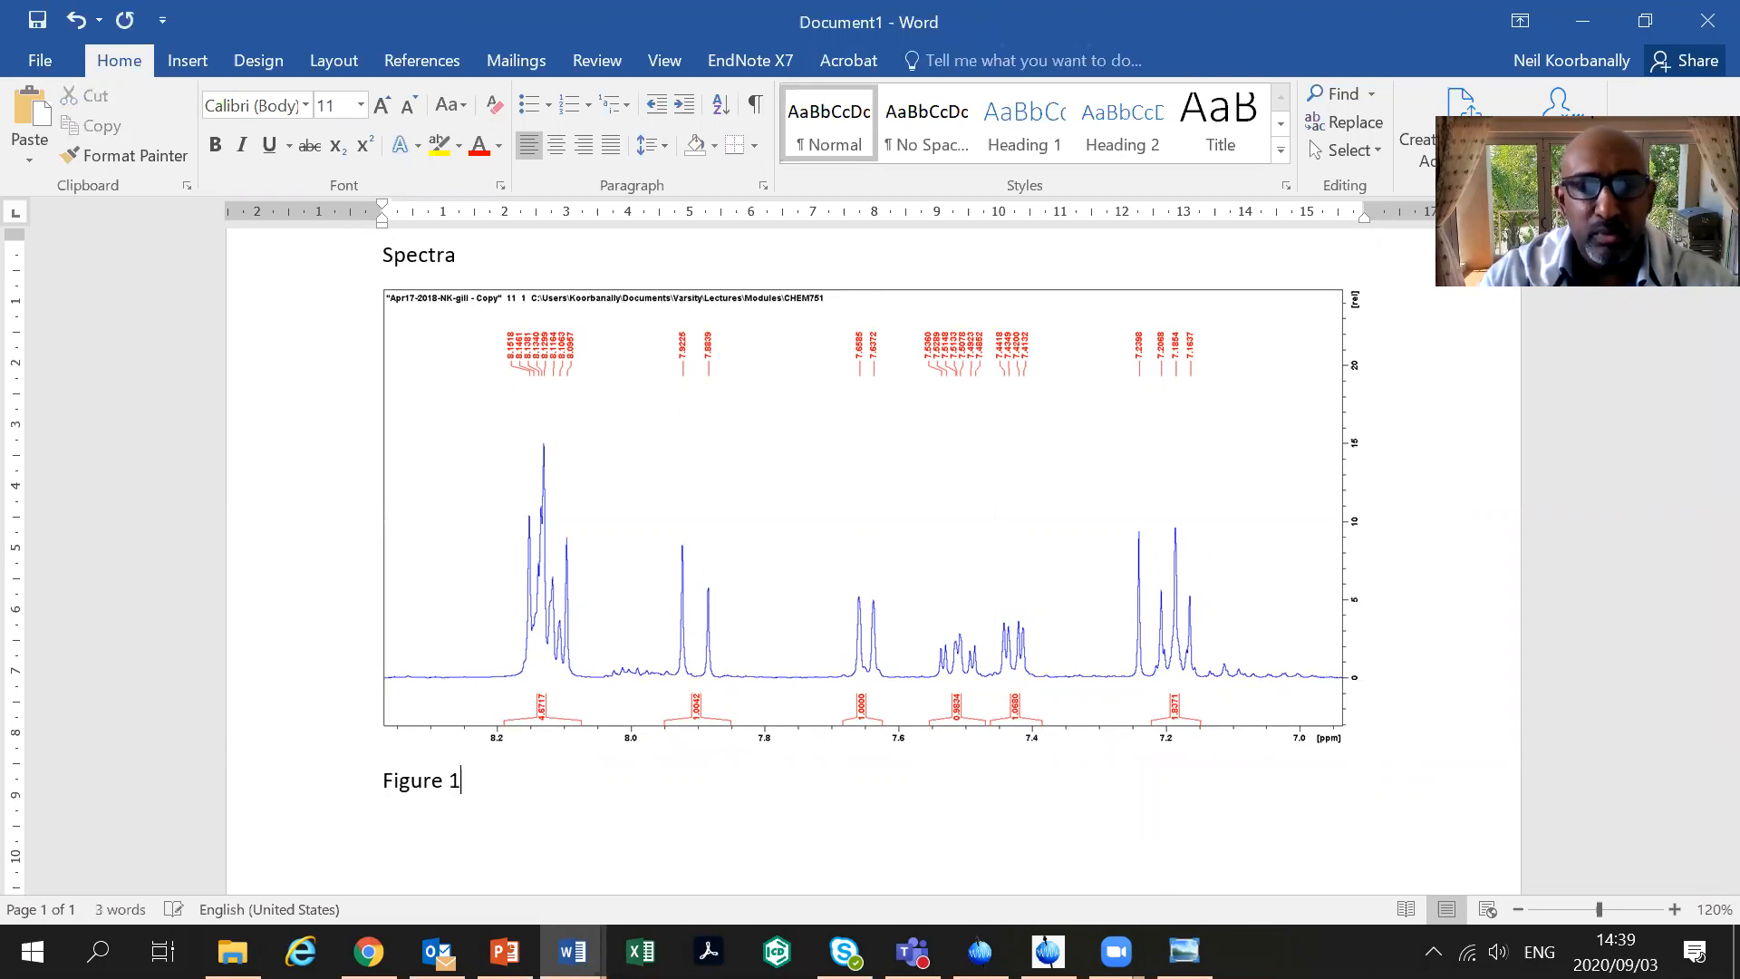
text(: NMR)
key(BackSpace)
key(BackSpace)
key(BackSpace)
text(1H )
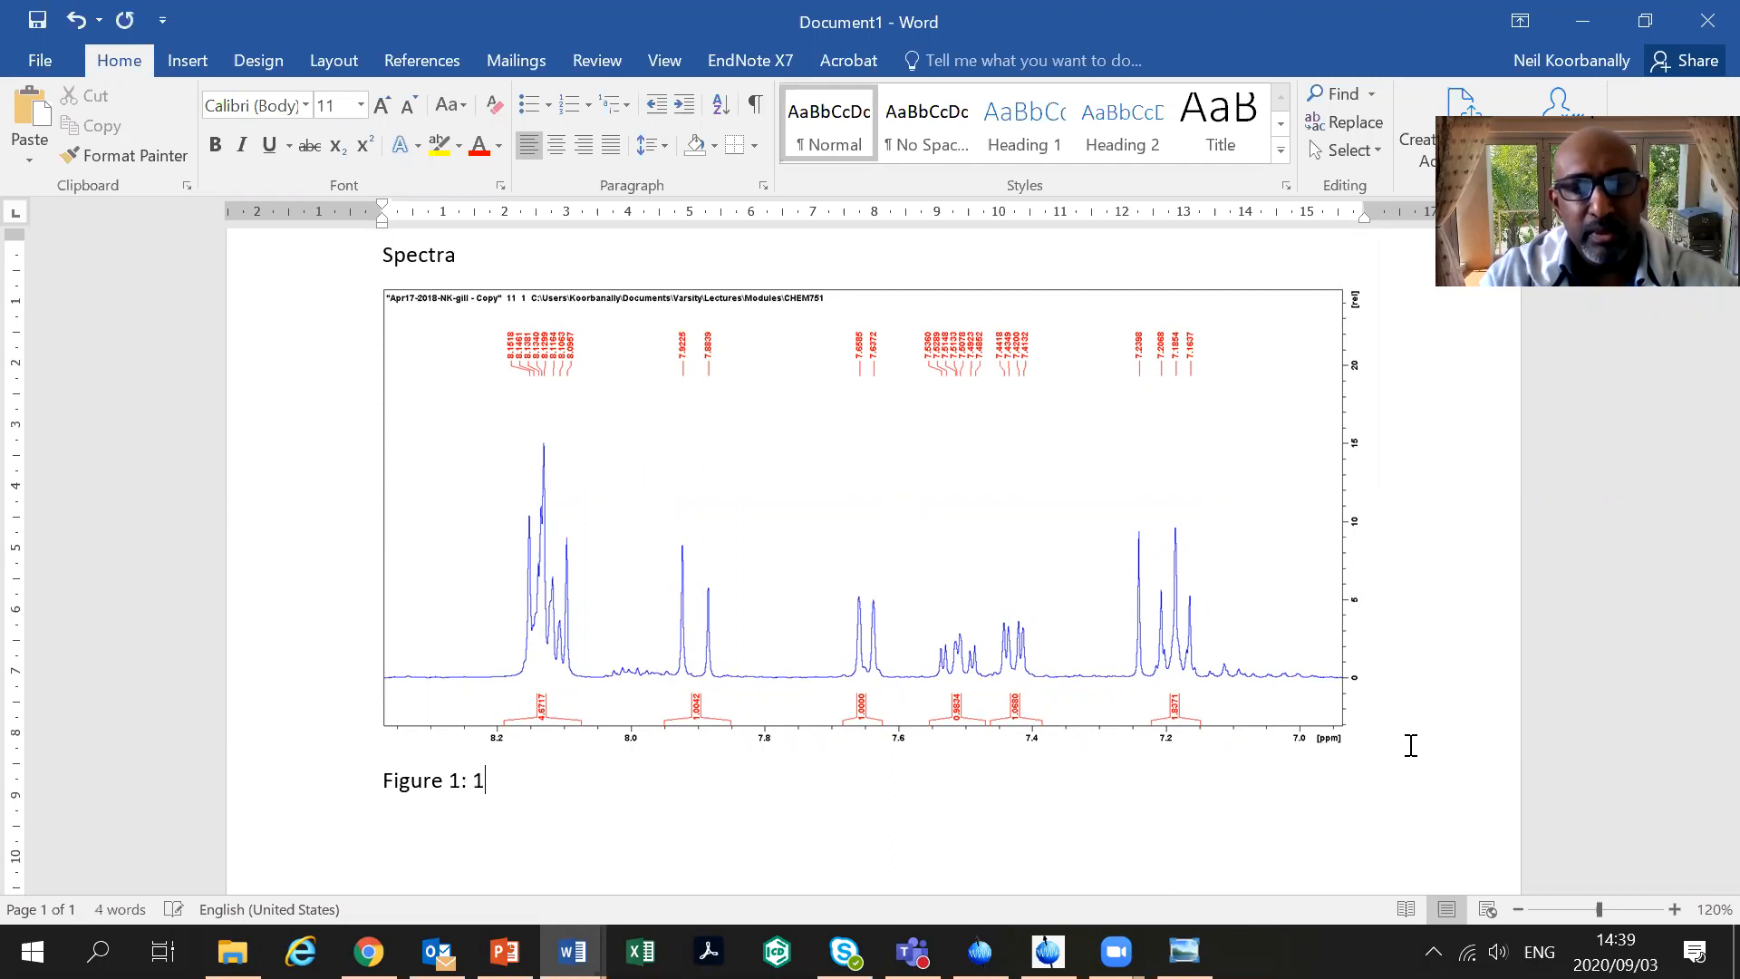
text(NMR spe)
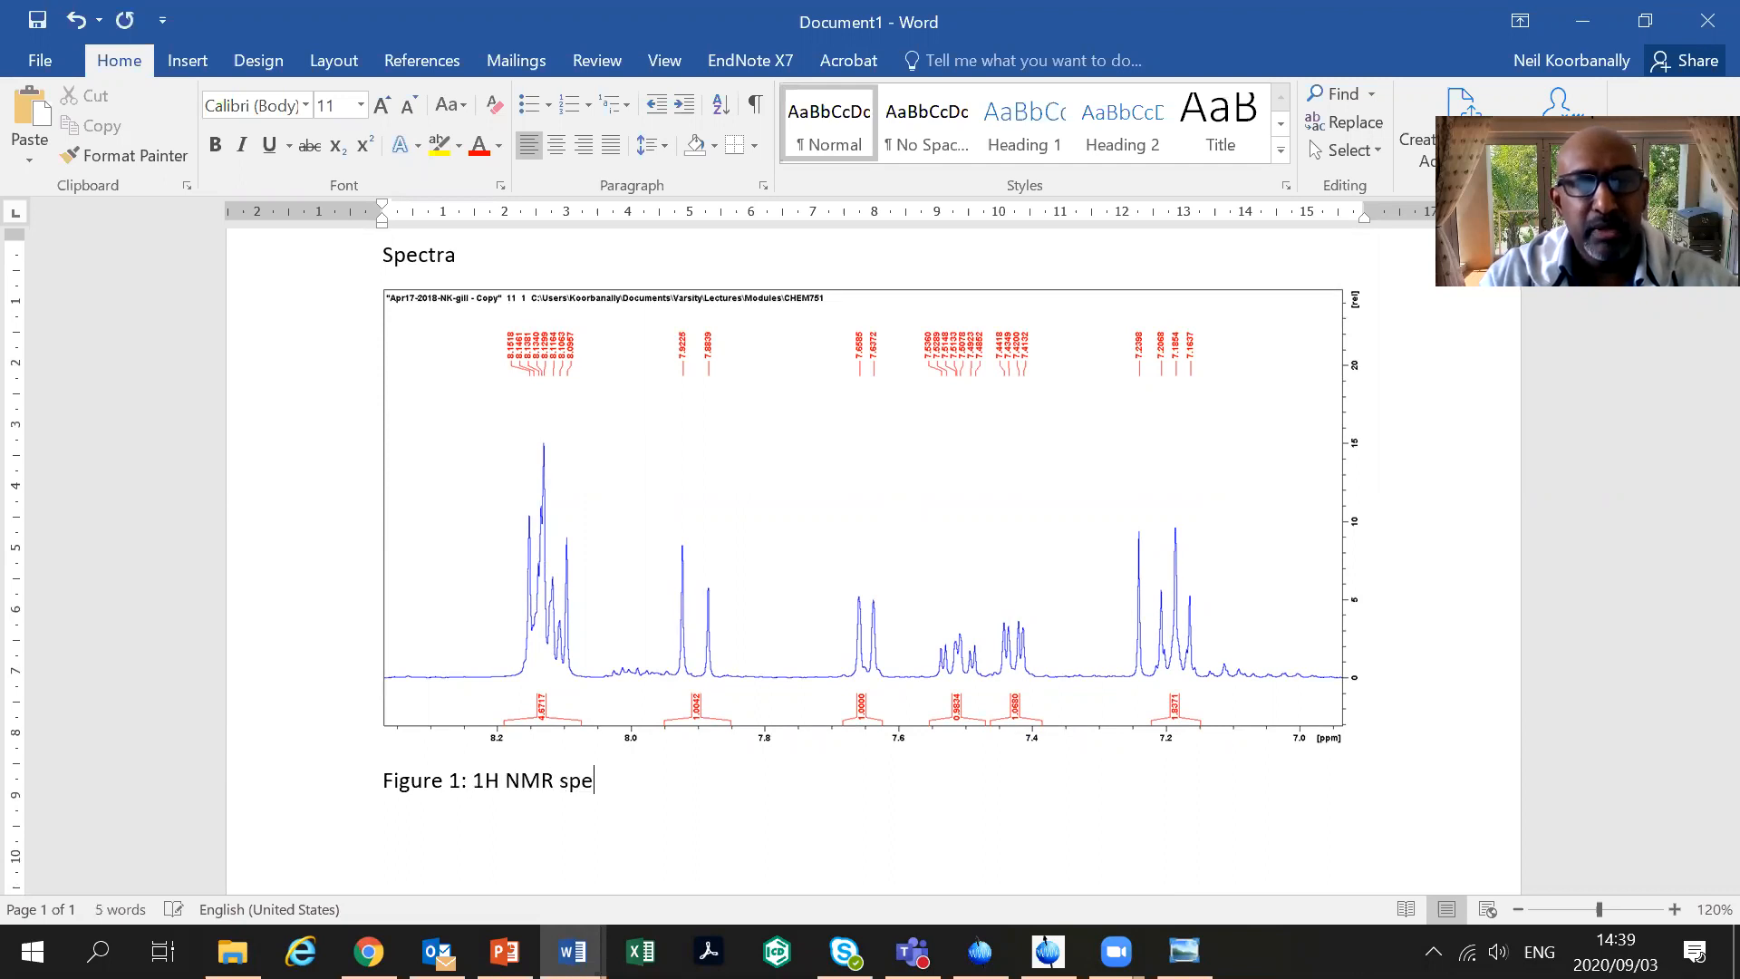
text(ctrum of quinoline molecule)
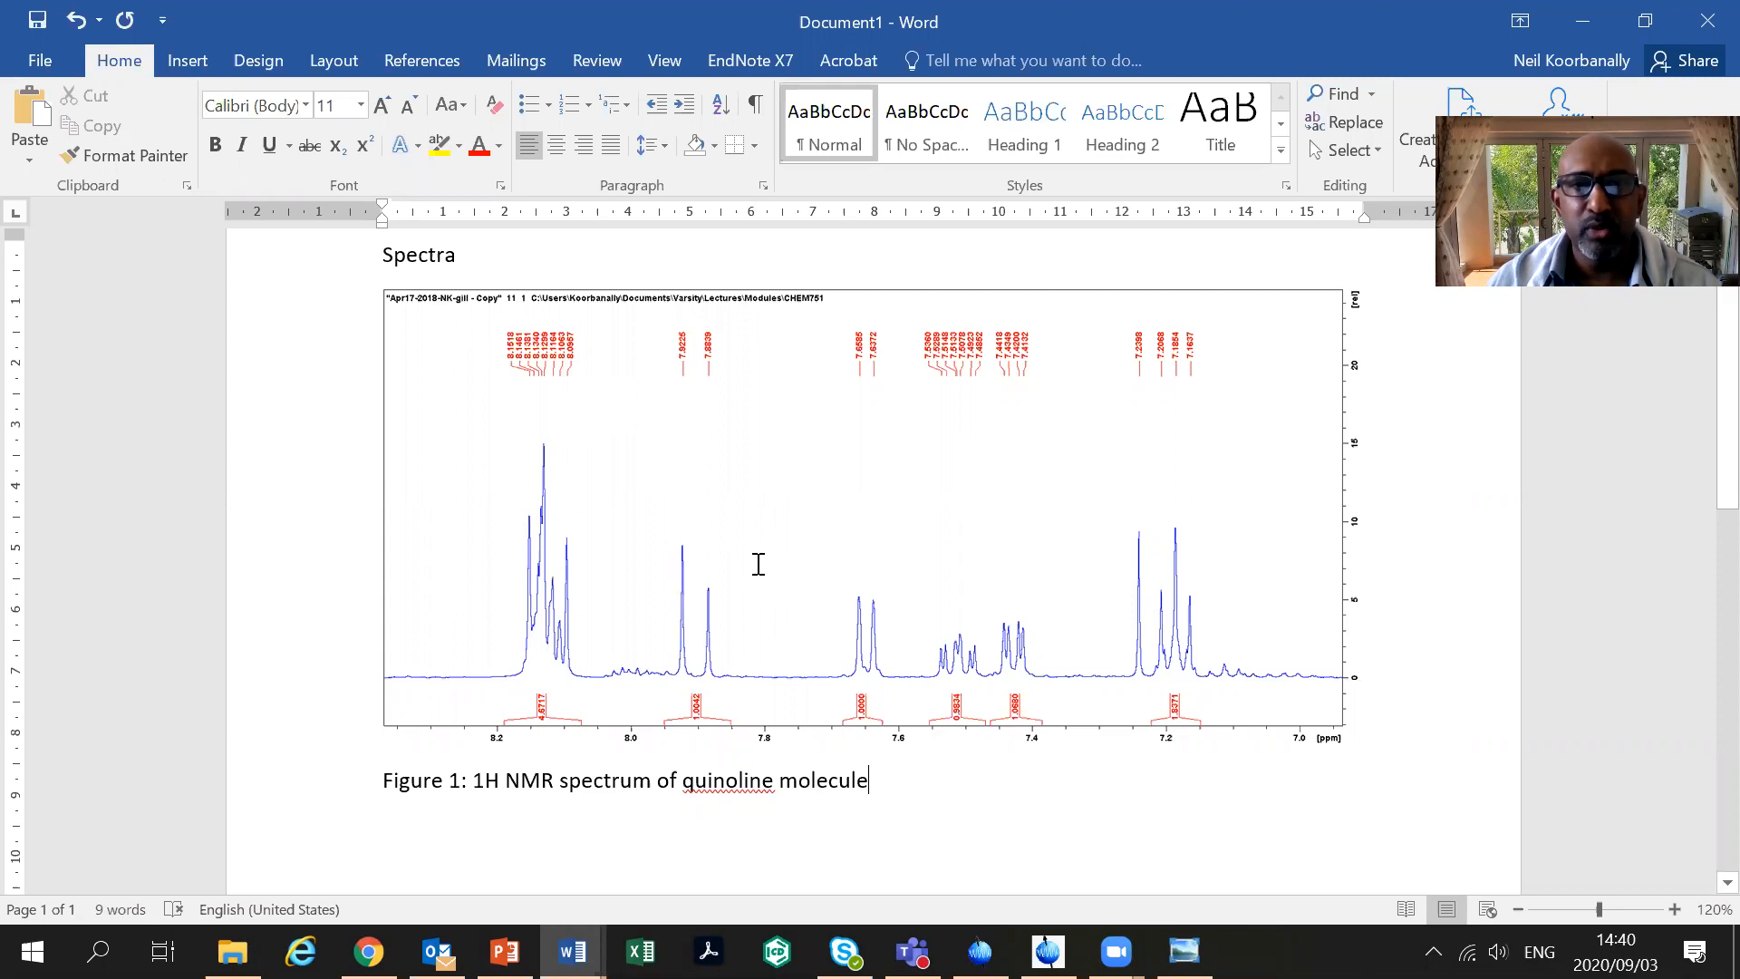
Minimise the captioned document and bring up the Topspin processing outline 2020 document to review its list of topics
click(1582, 22)
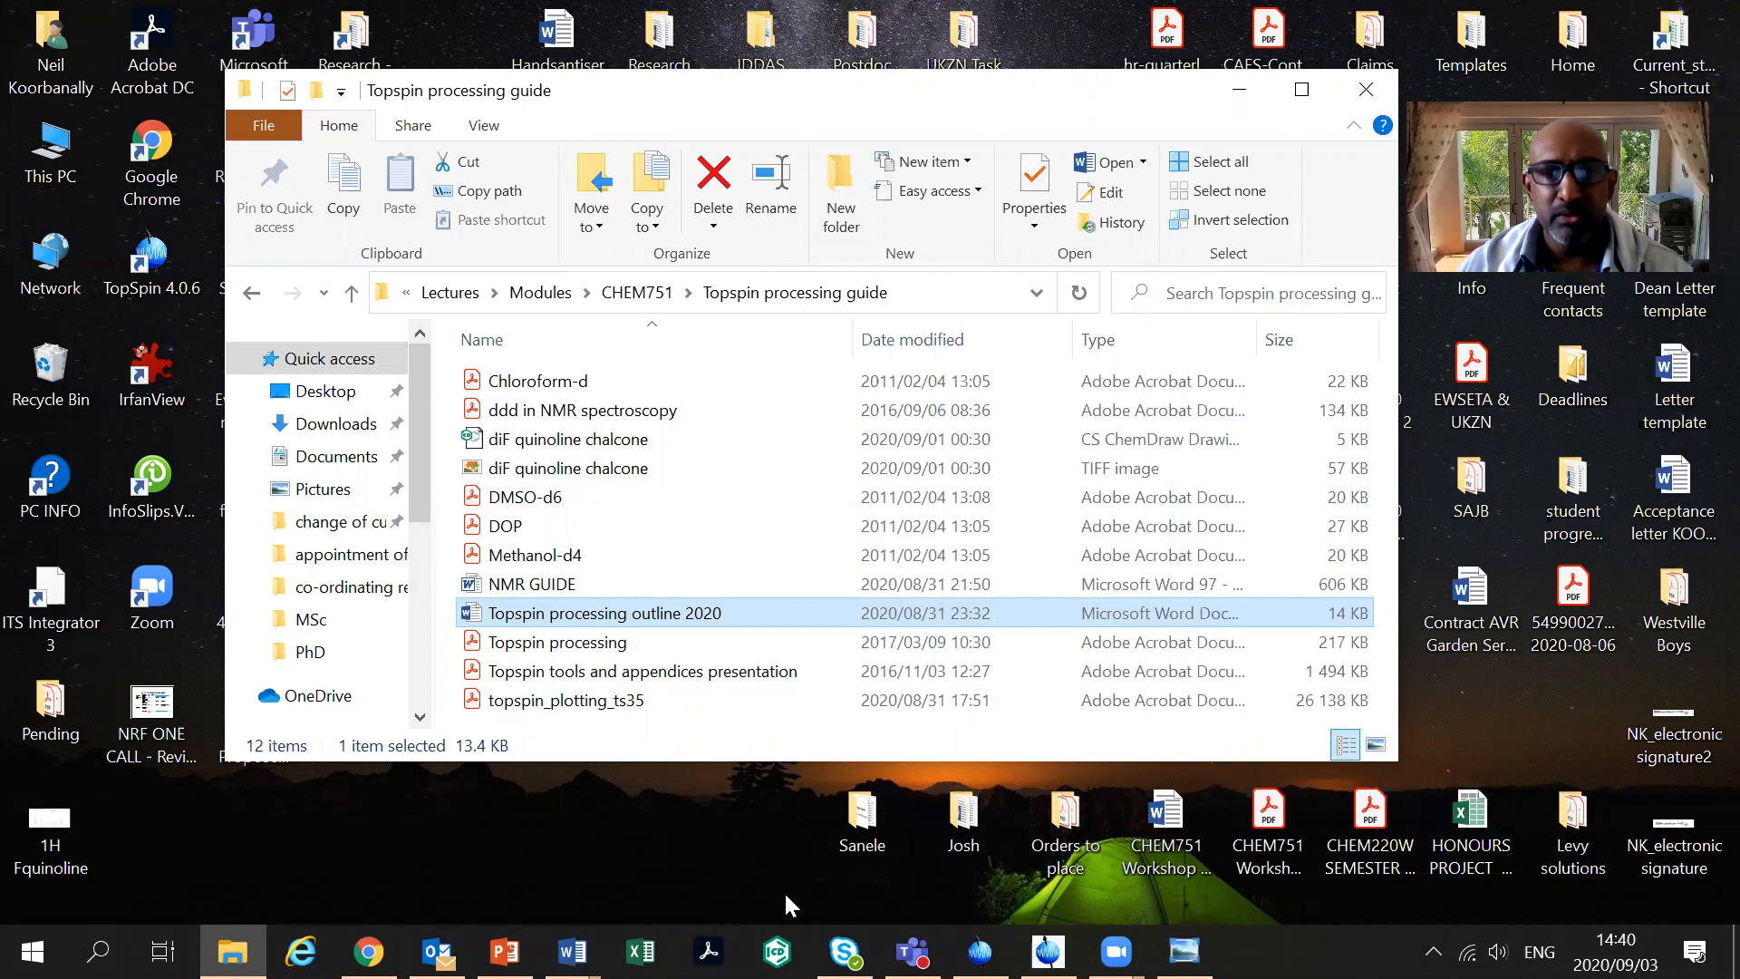
click(572, 950)
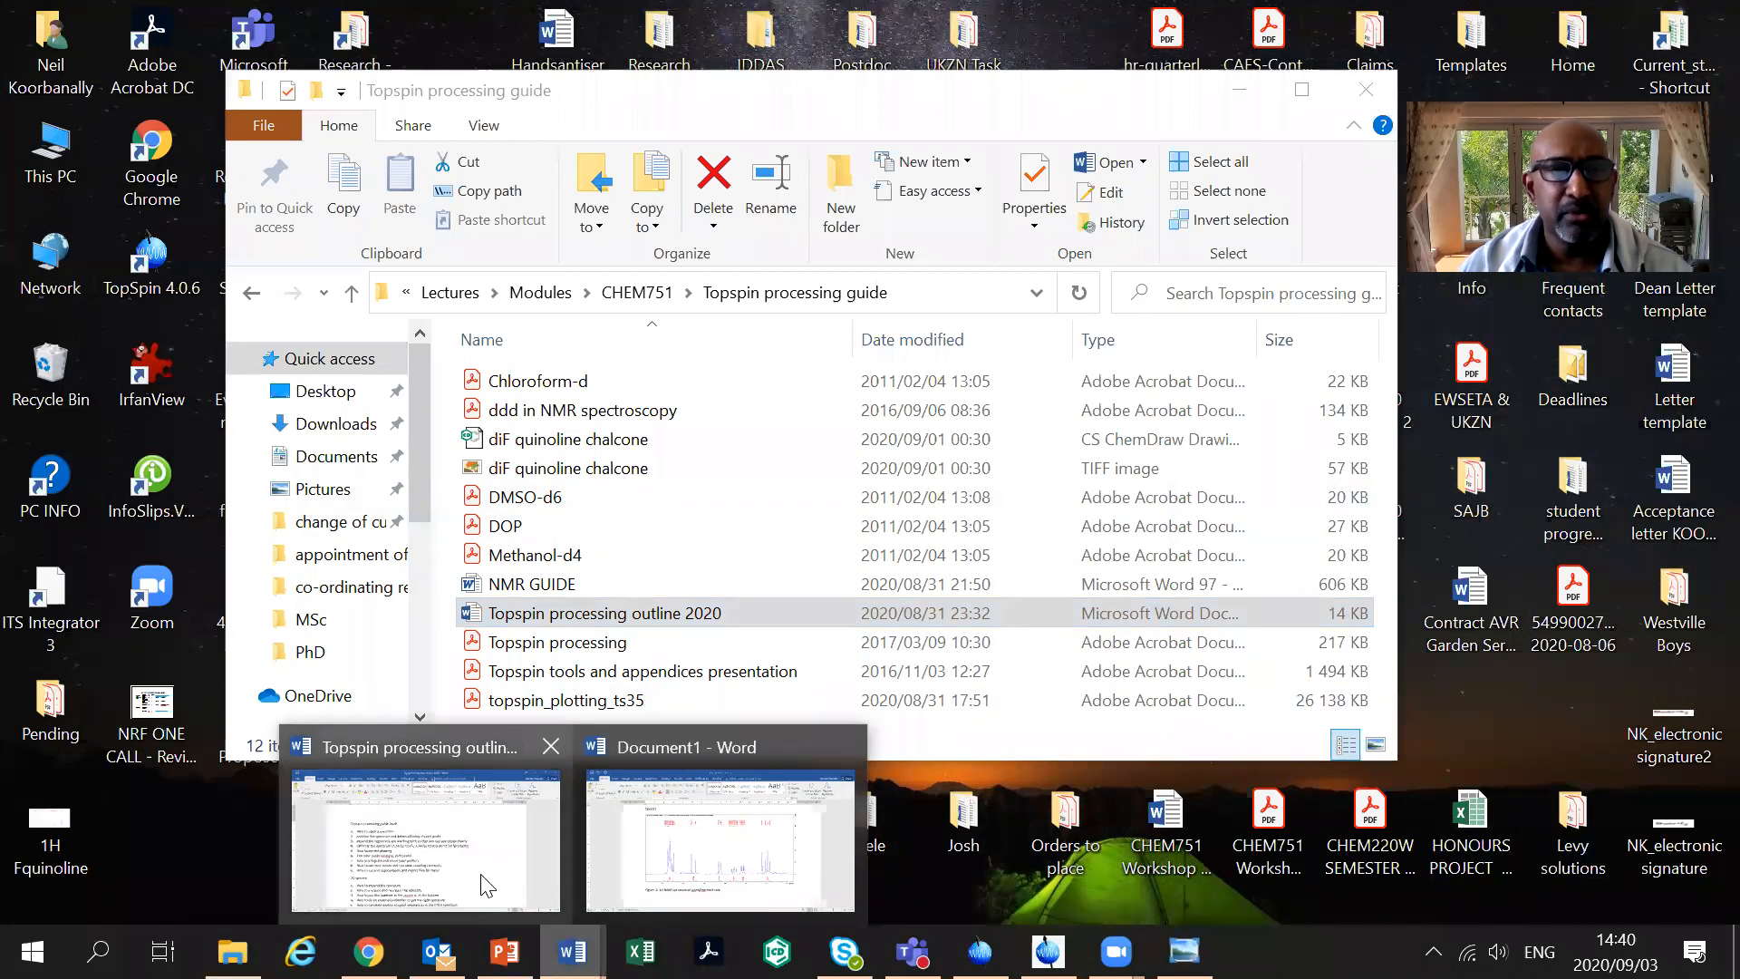
click(487, 884)
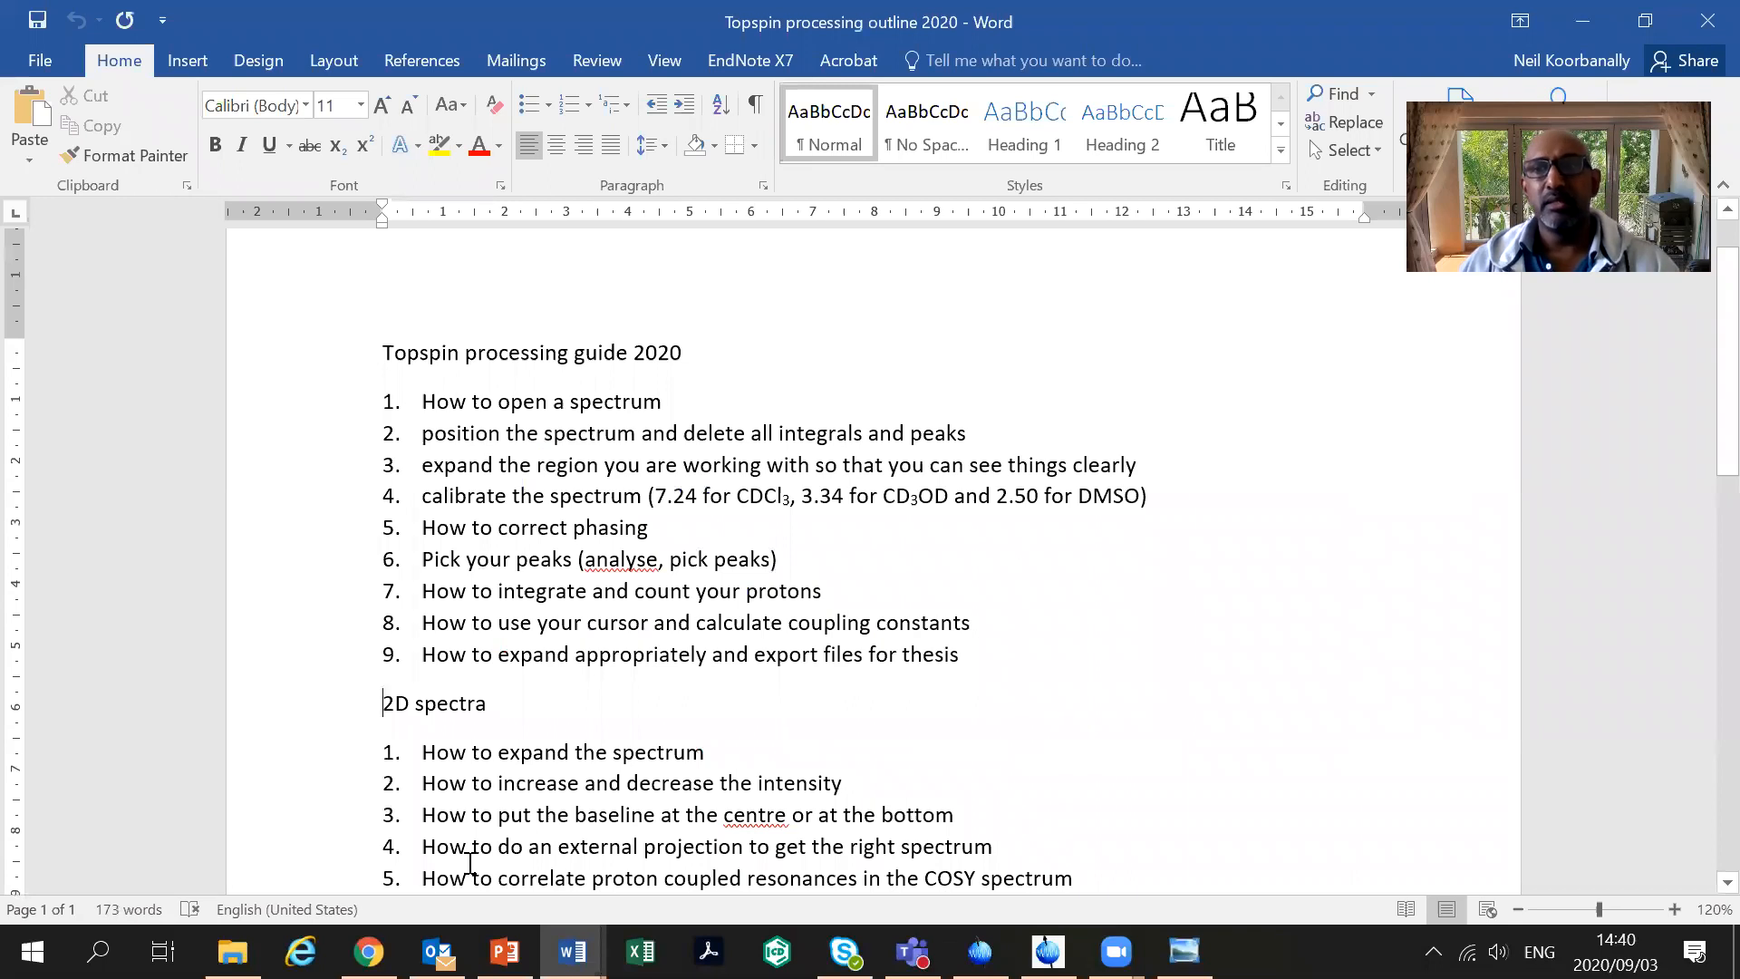
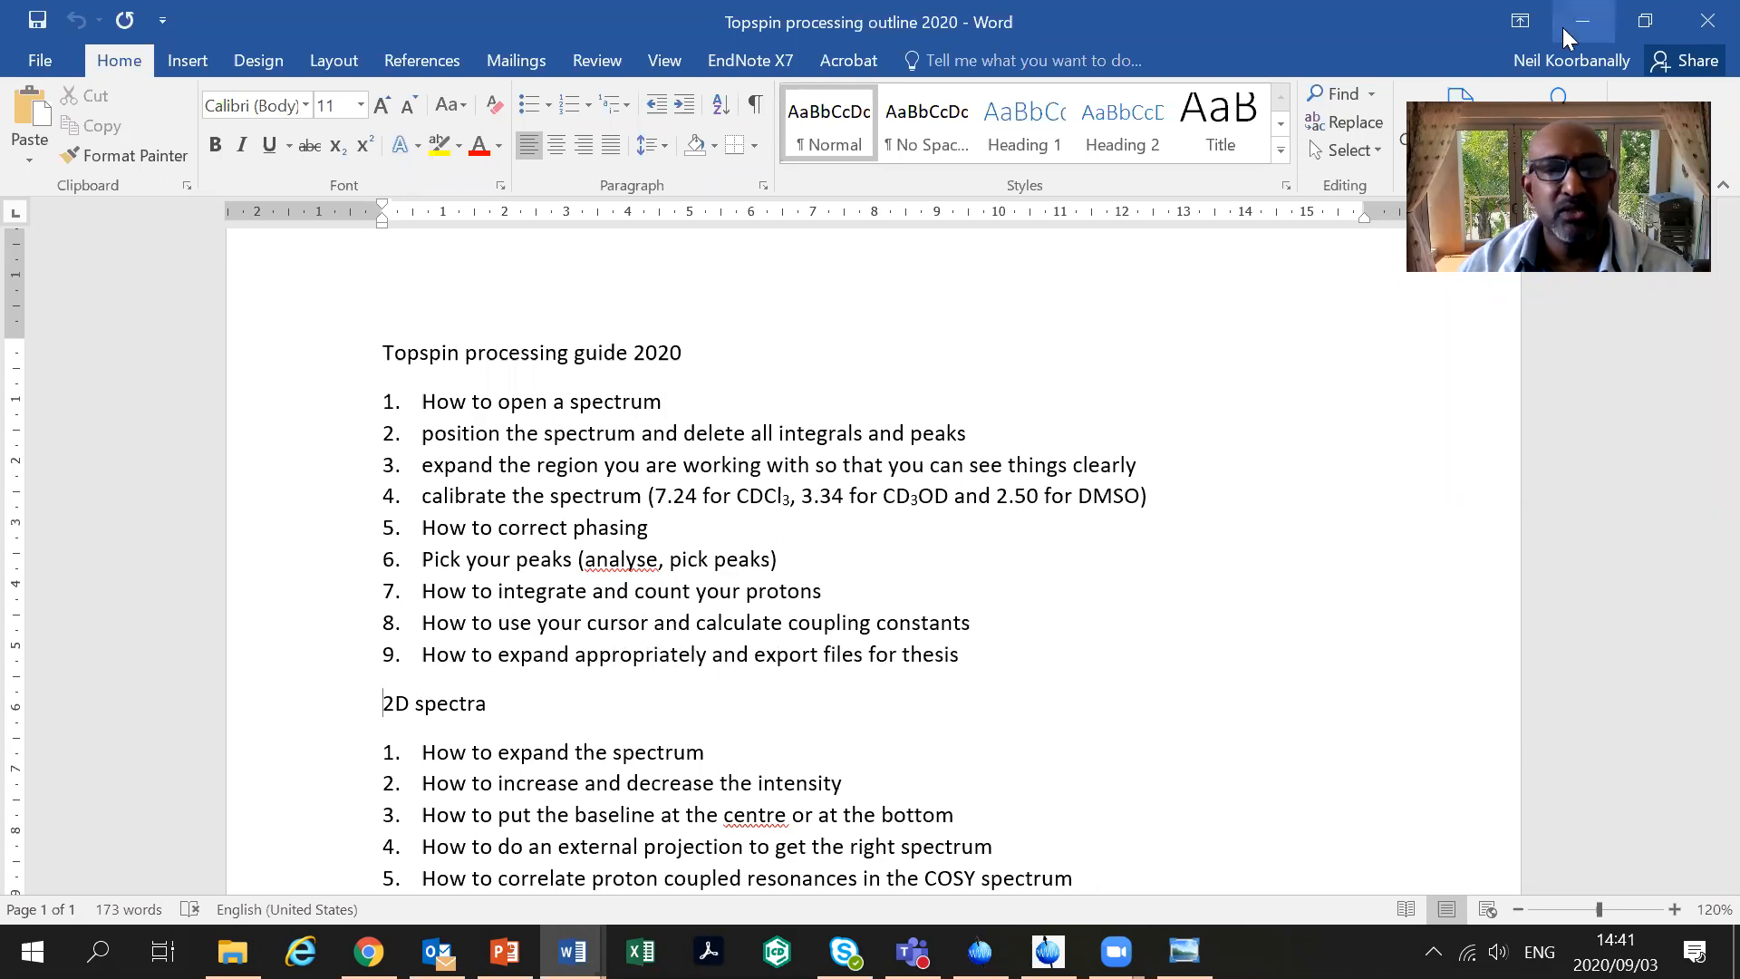
Switch to TopSpin and try manual zero-order phase adjustment on the proton spectrum, taking ph0 to 39.00
click(1047, 951)
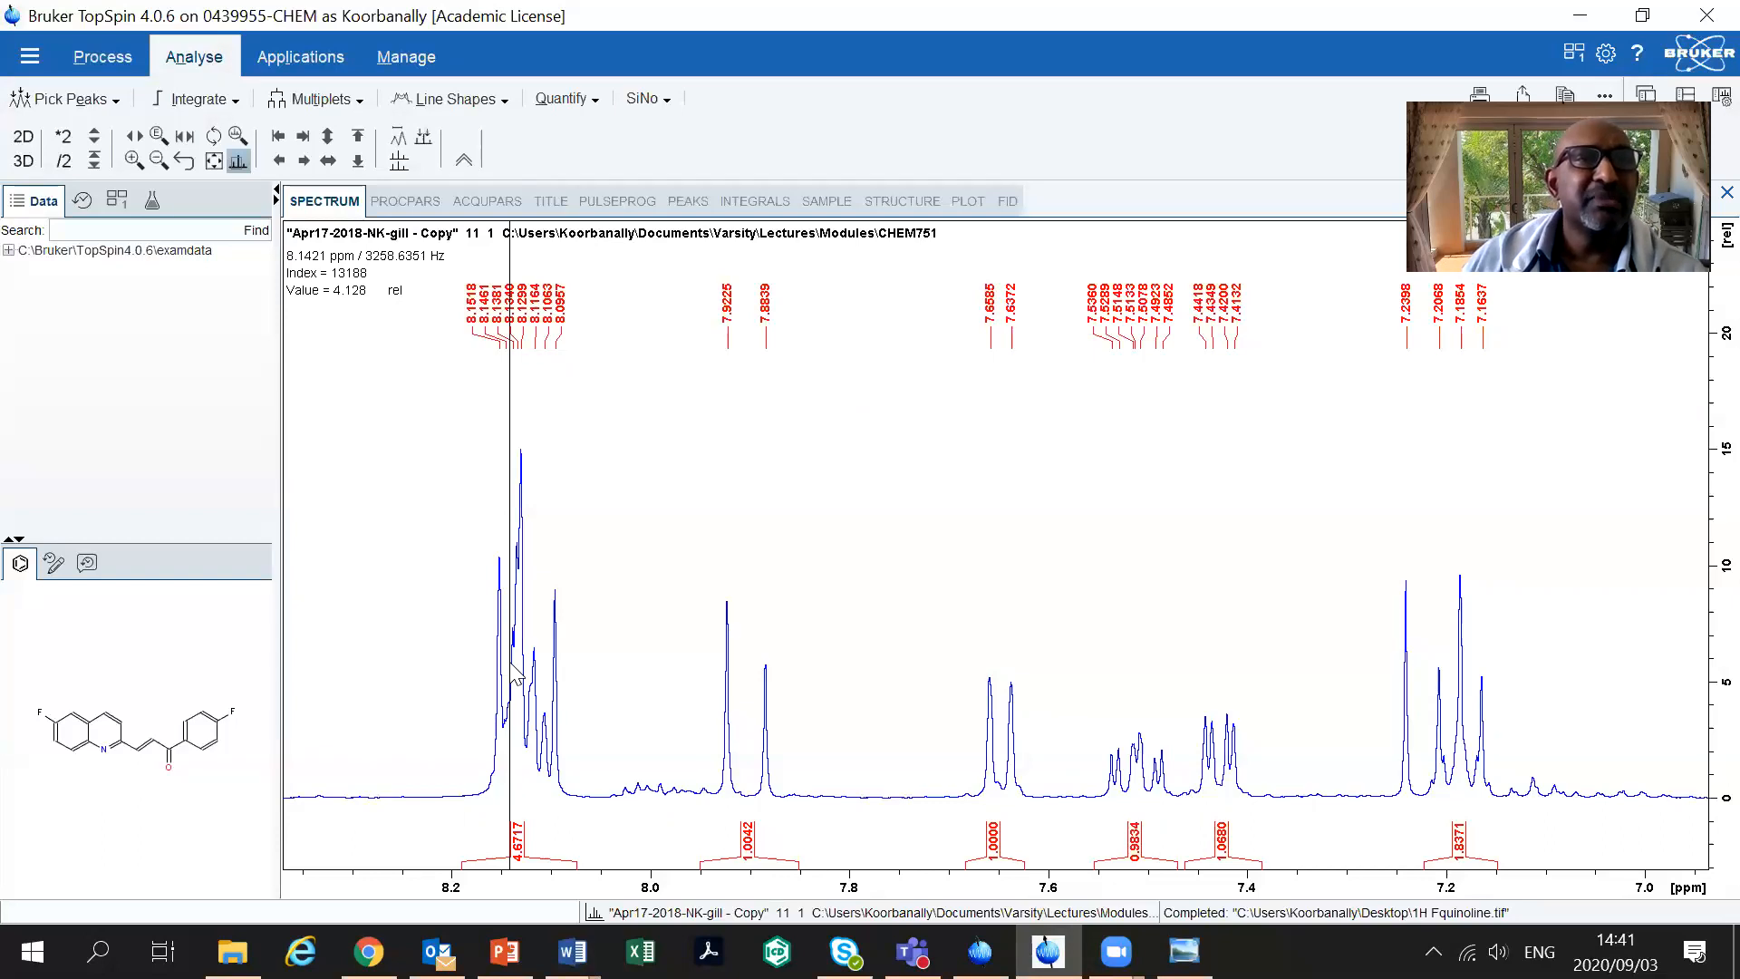
click(99, 62)
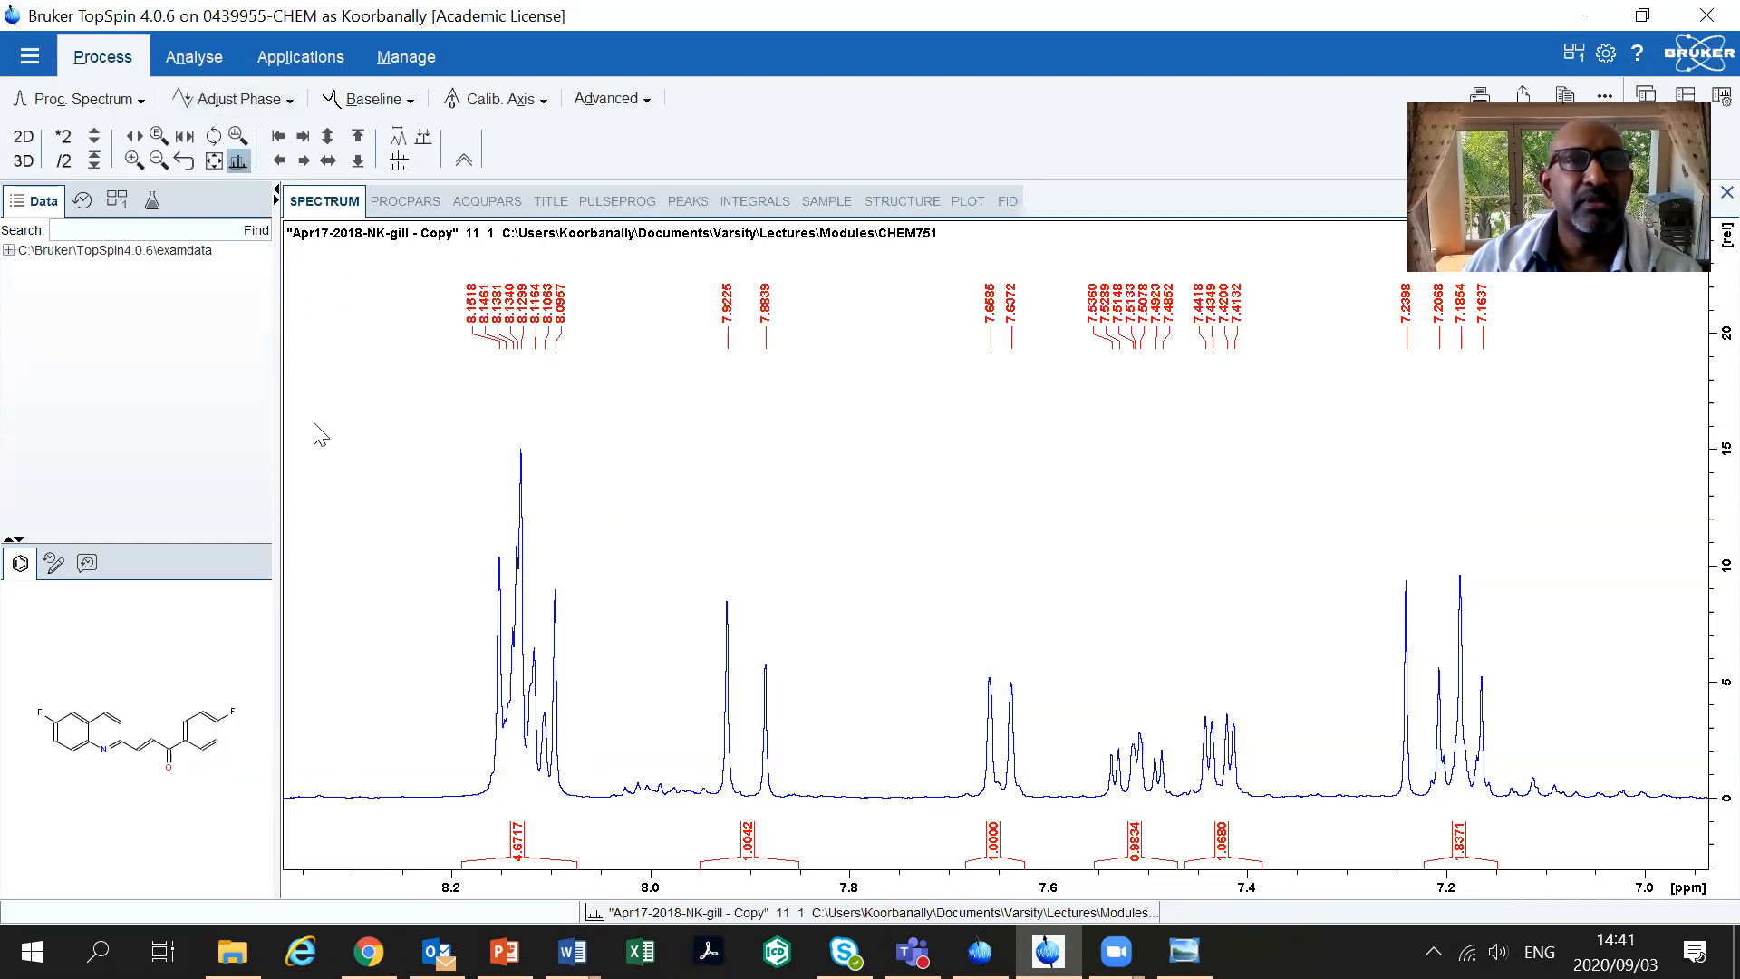
click(239, 102)
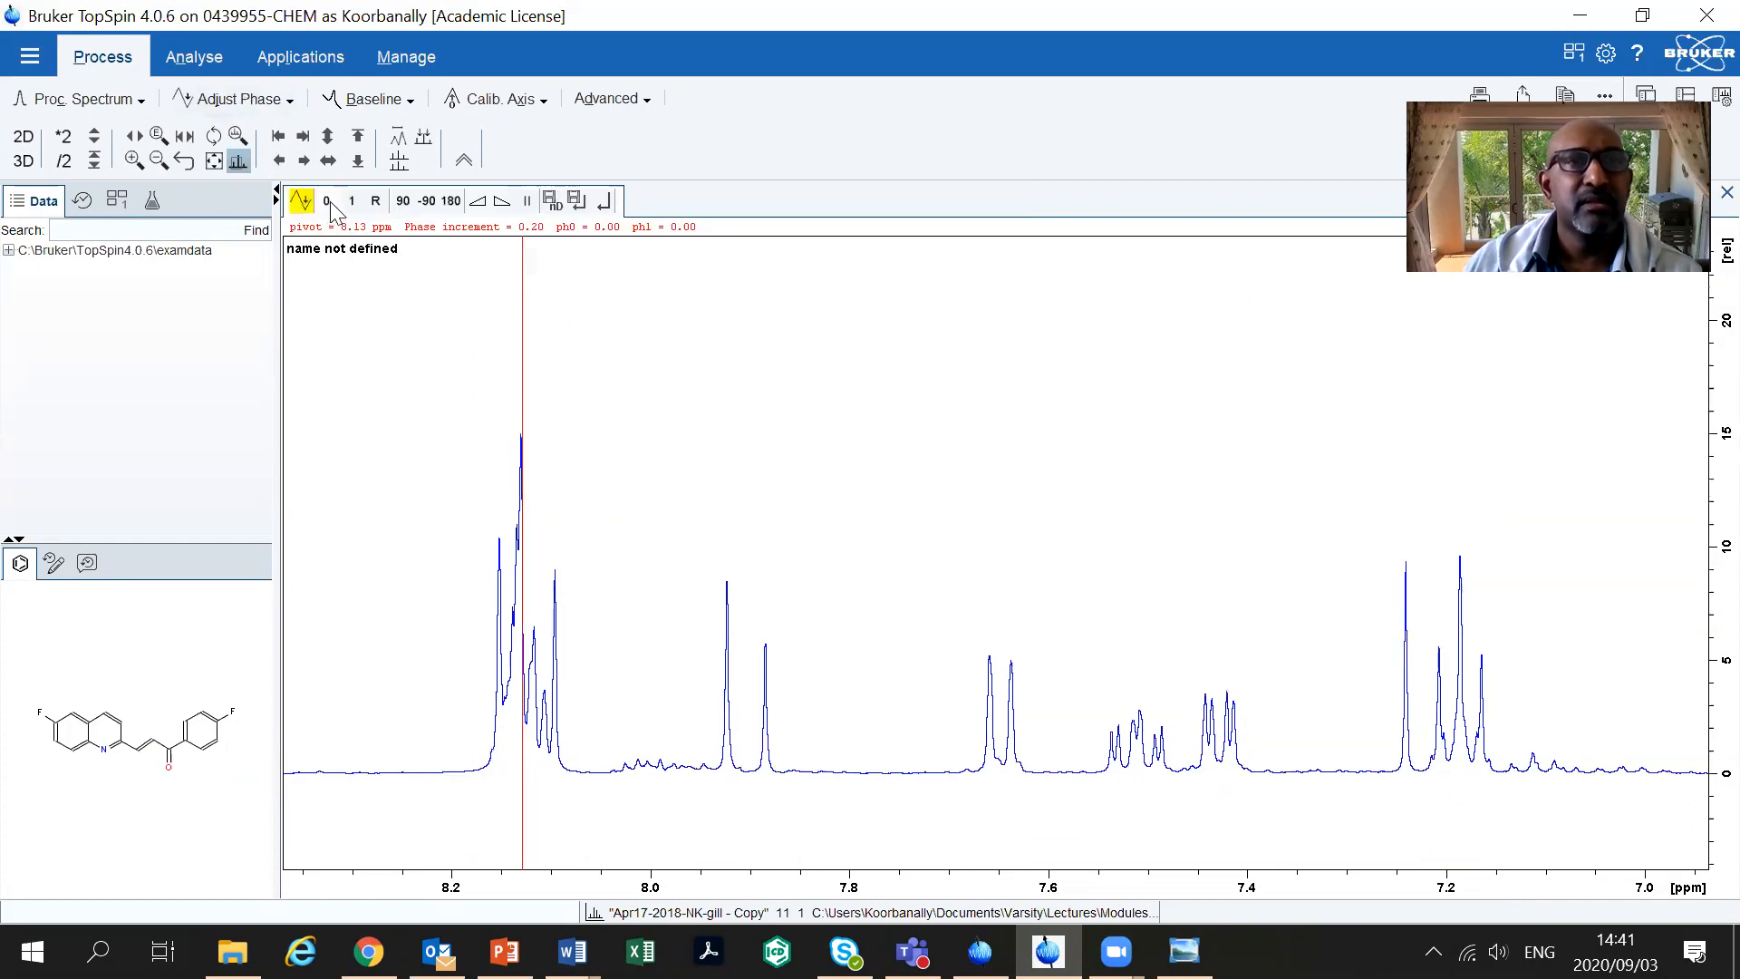
drag(328, 202, 541, 265)
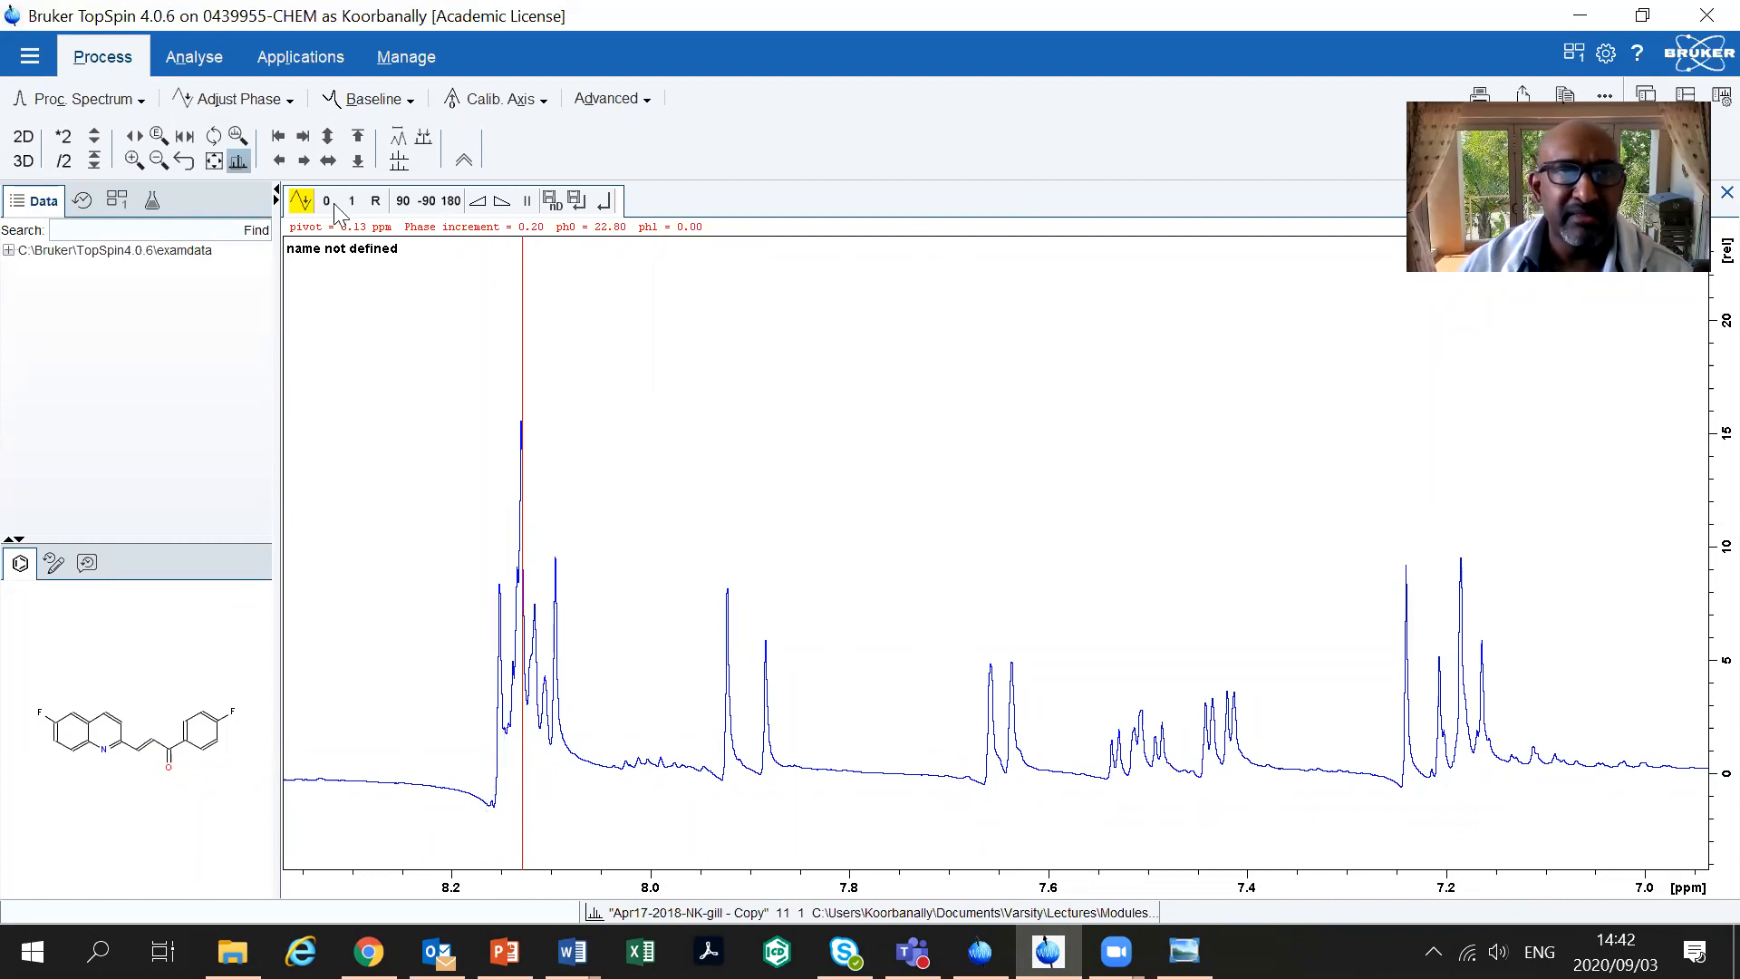
drag(328, 203, 333, 207)
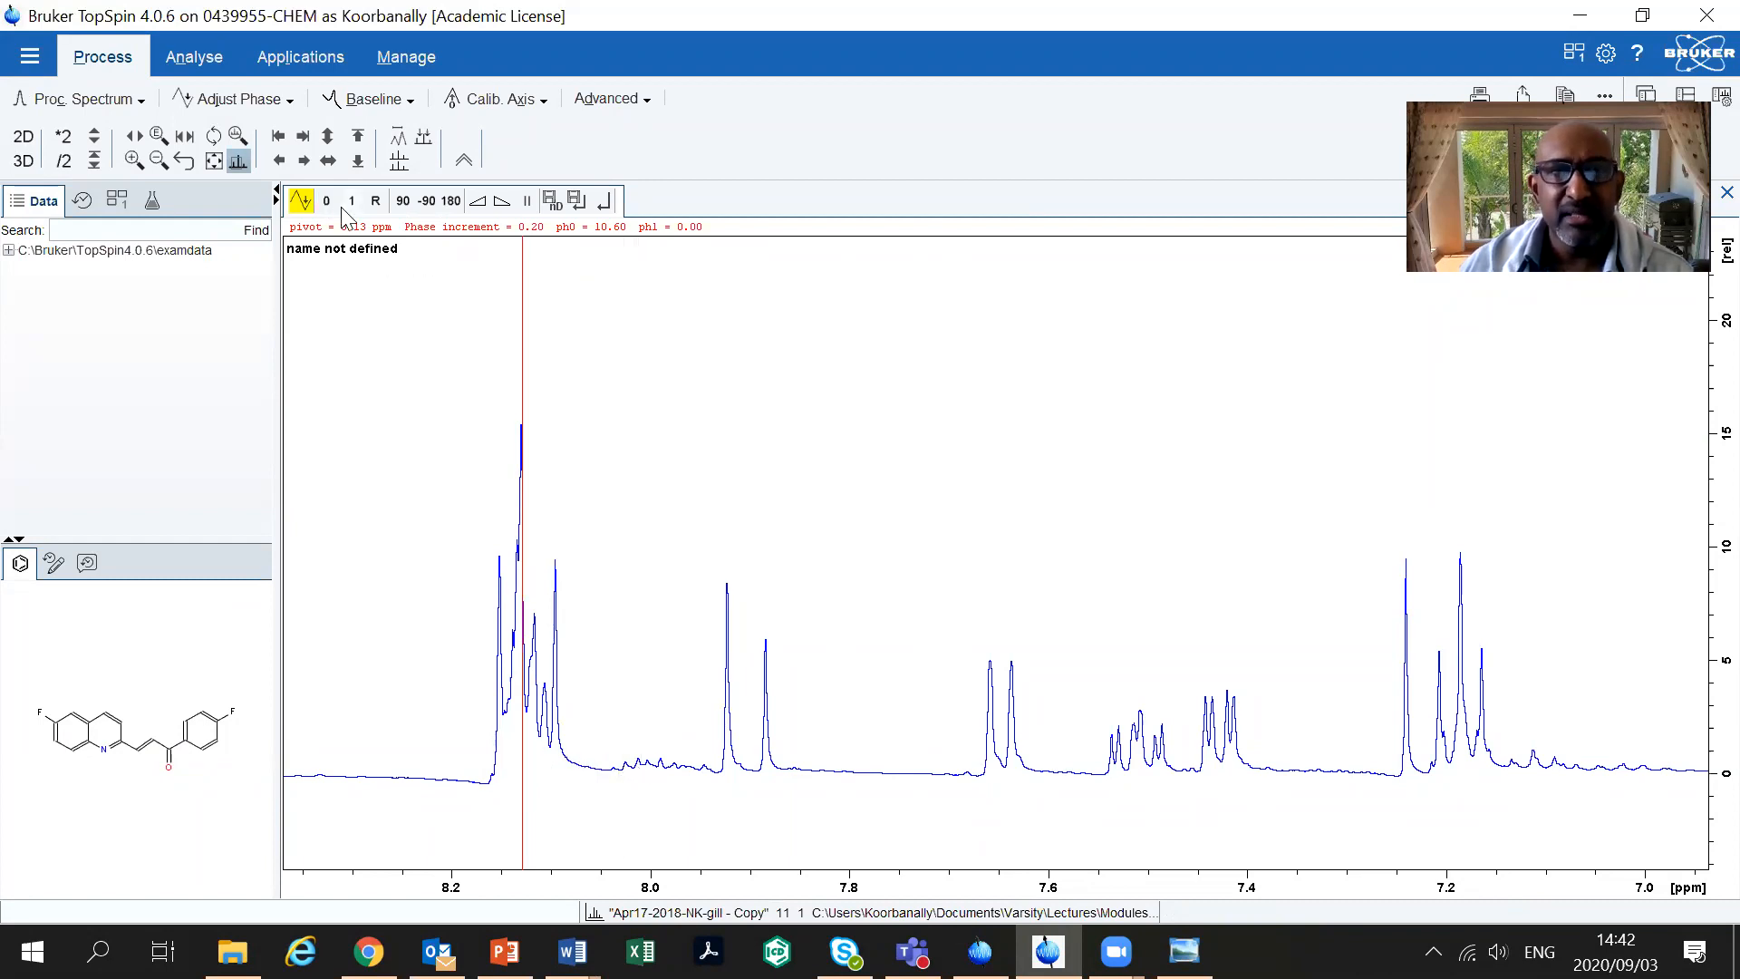
drag(326, 201, 328, 201)
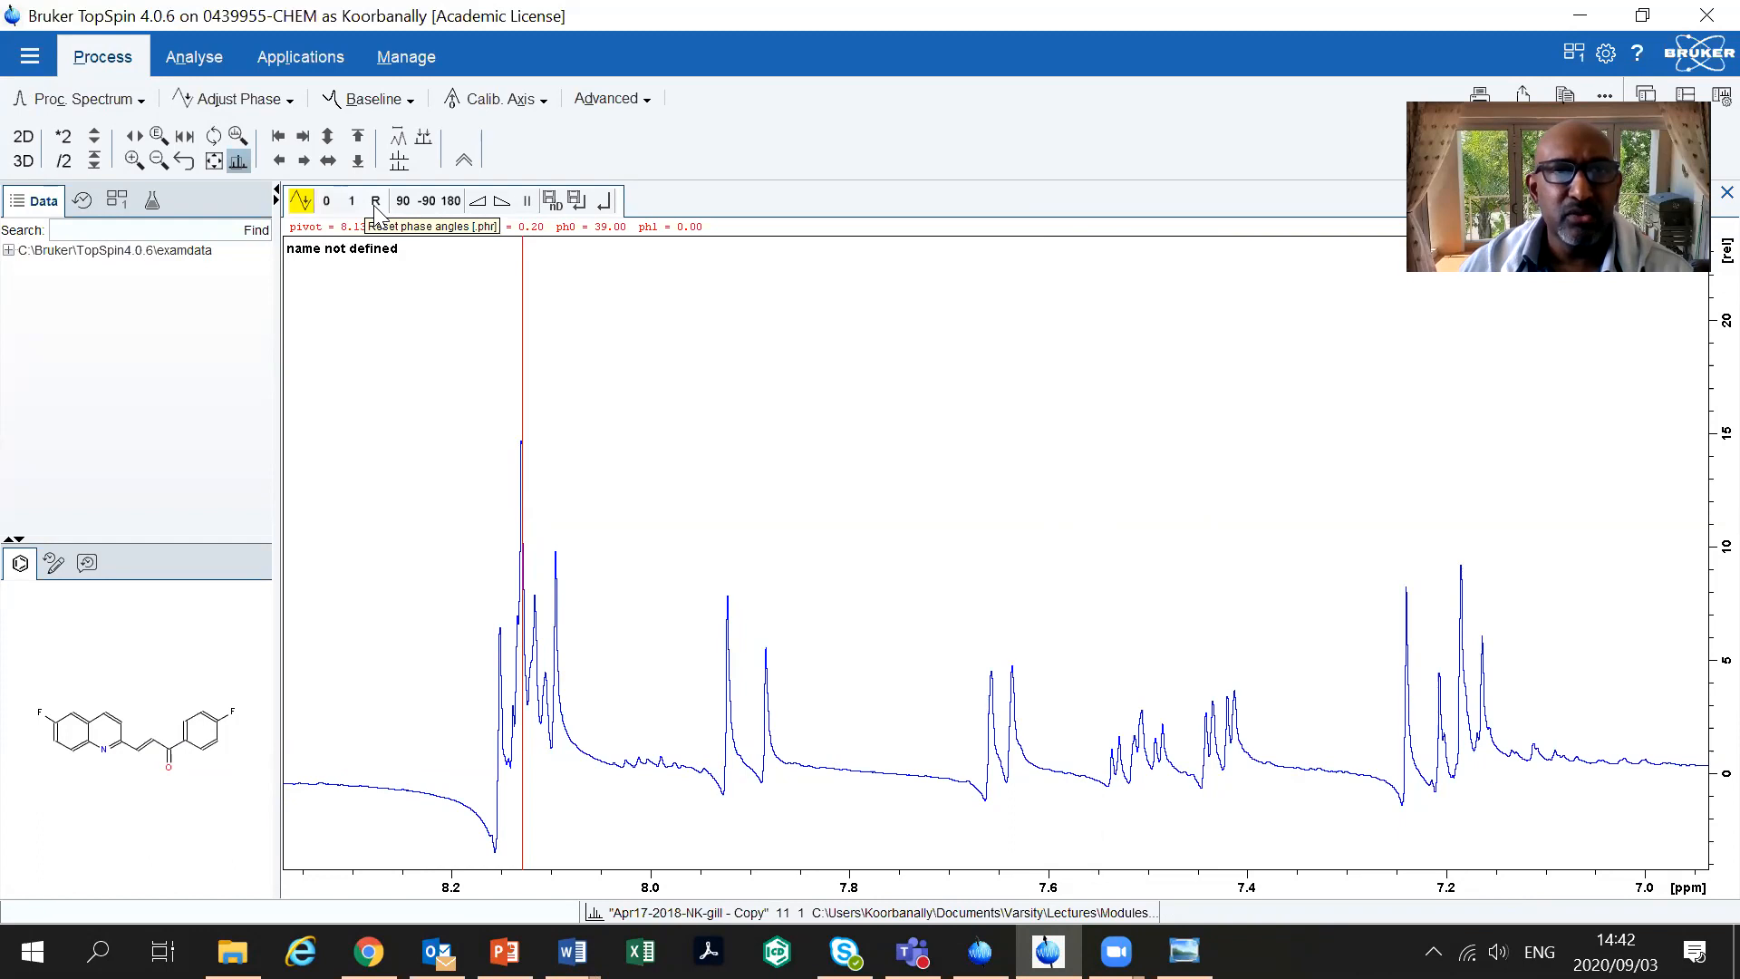
Try bringing ph0 back to 2.80, then phase the proton spectrum with ph1 at -13.60 and ph0 at 8.08
click(328, 206)
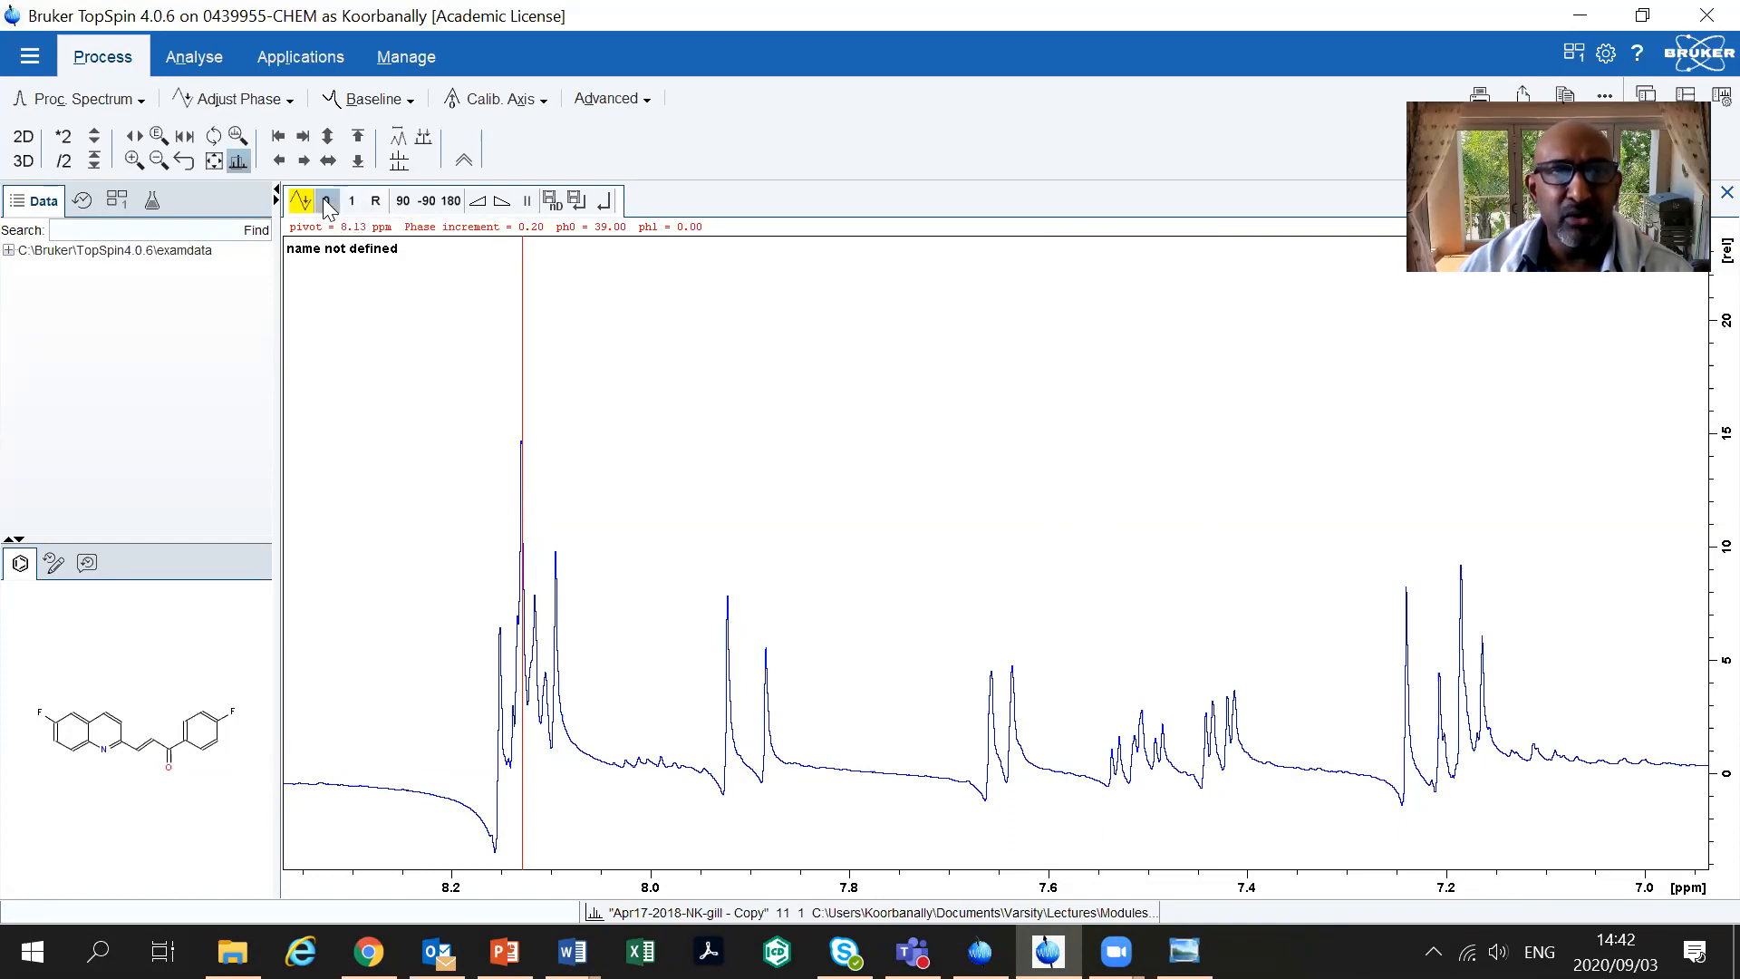
drag(328, 208, 329, 208)
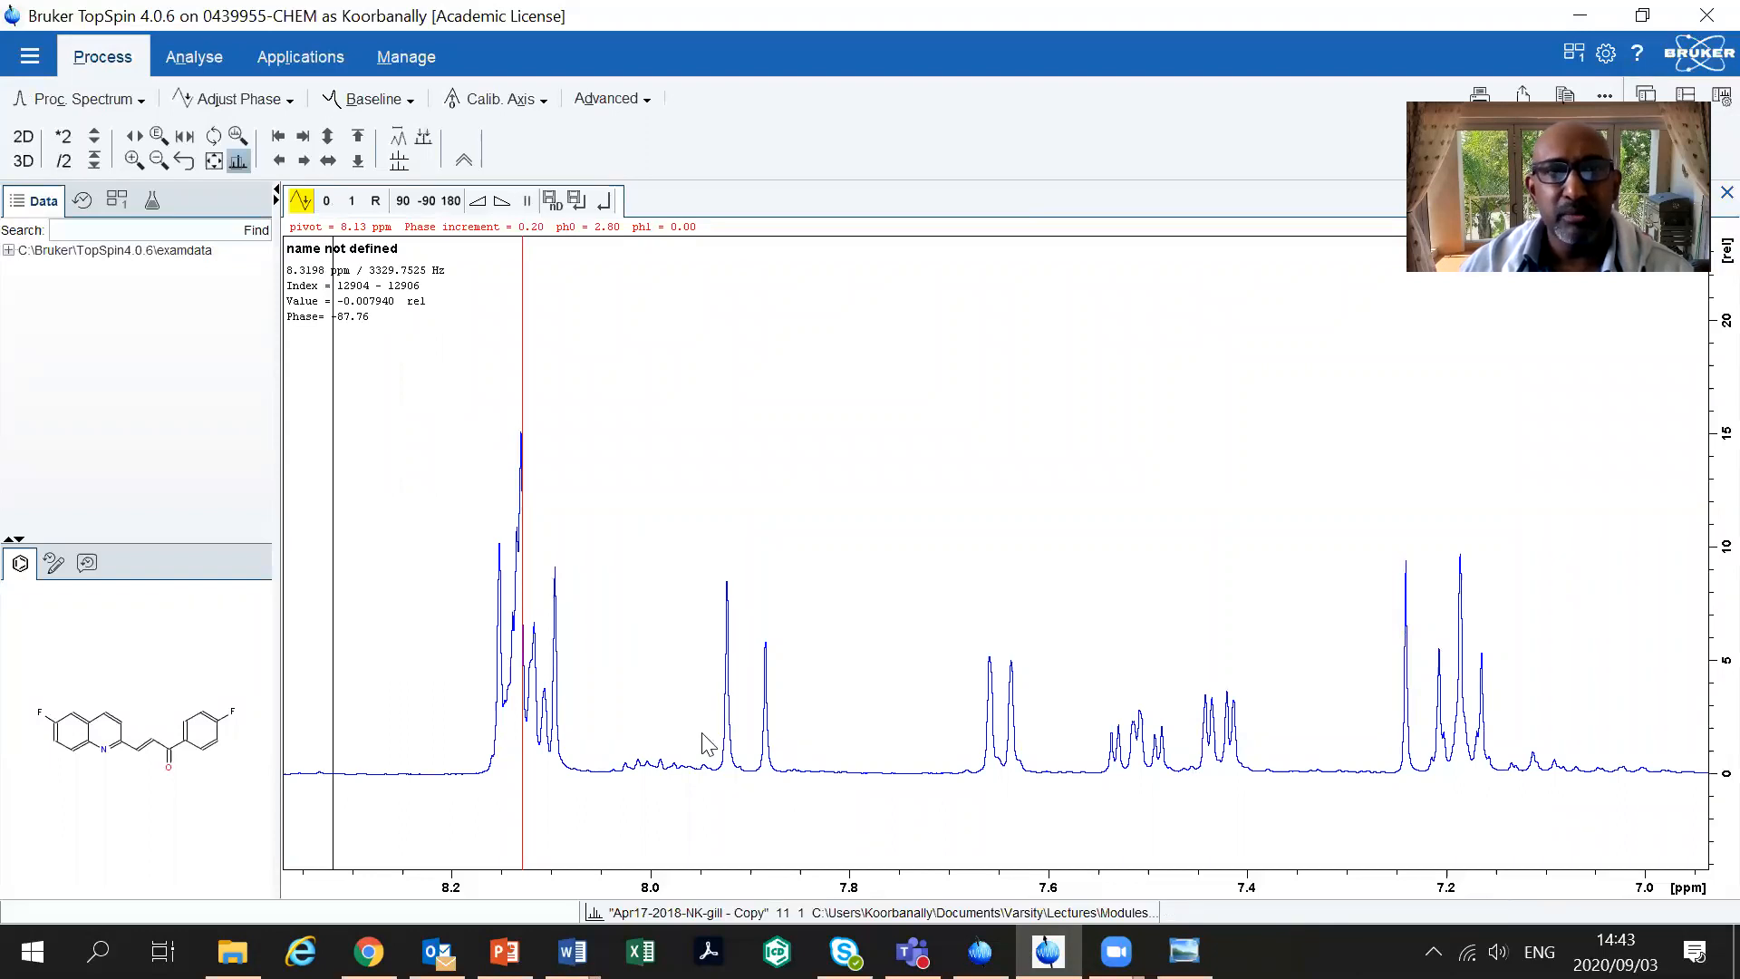
drag(353, 208, 325, 207)
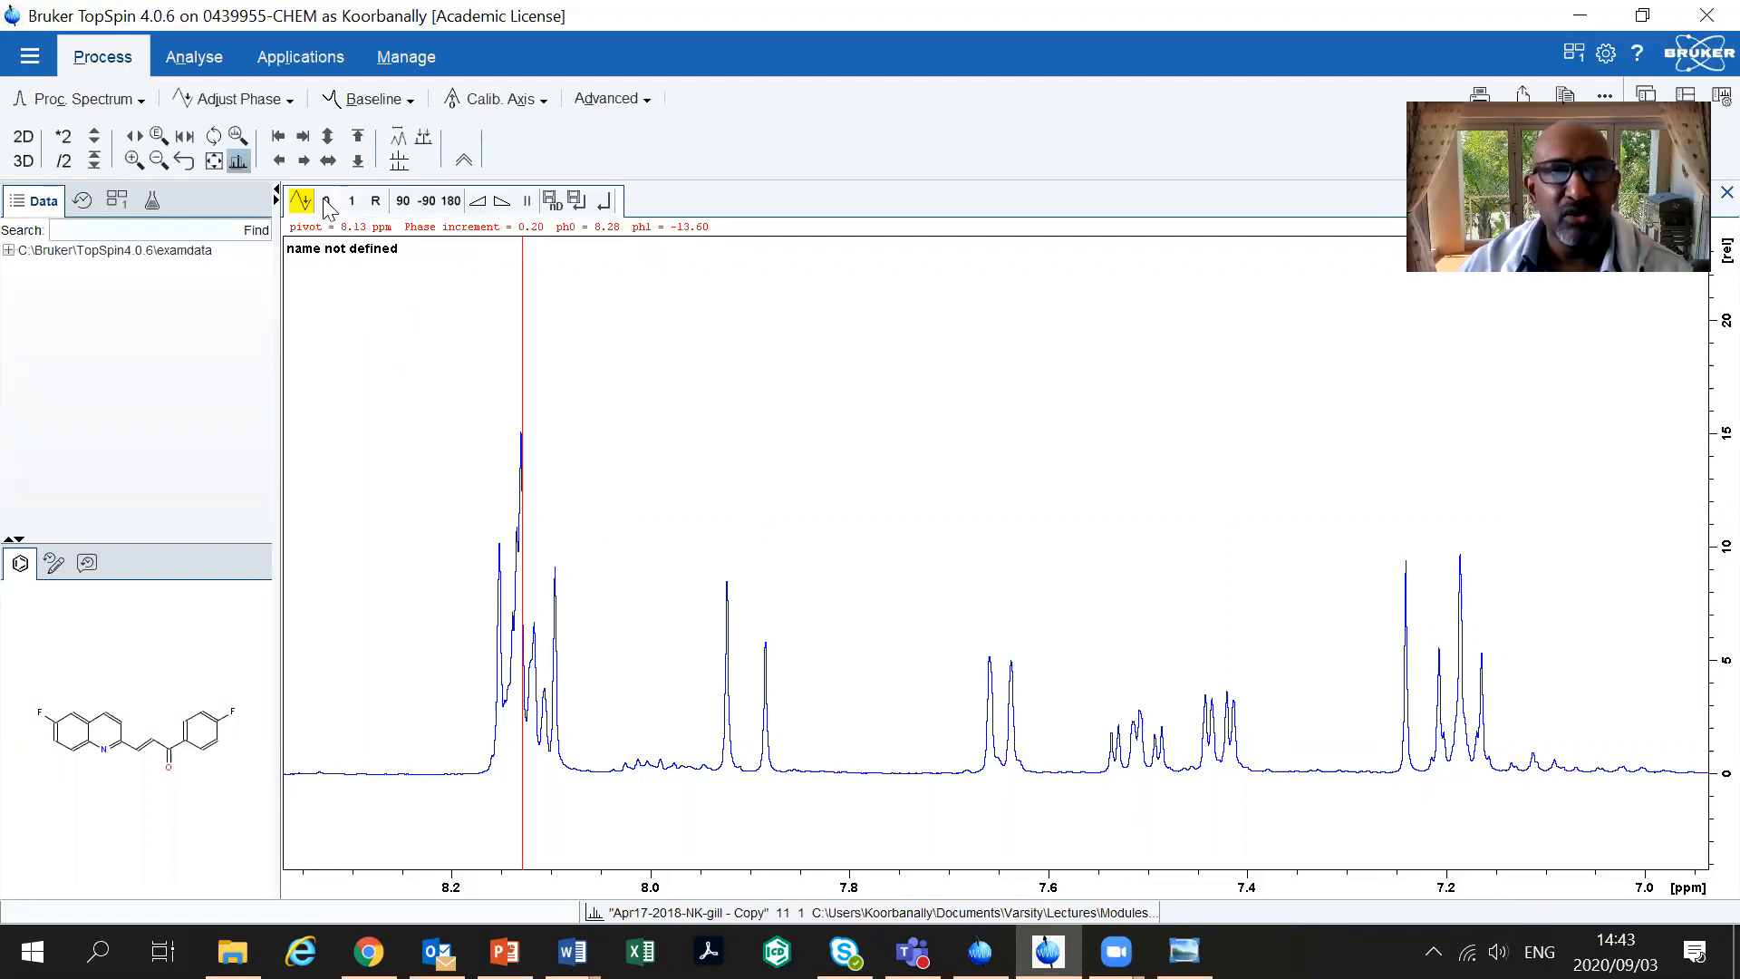
drag(324, 199, 328, 208)
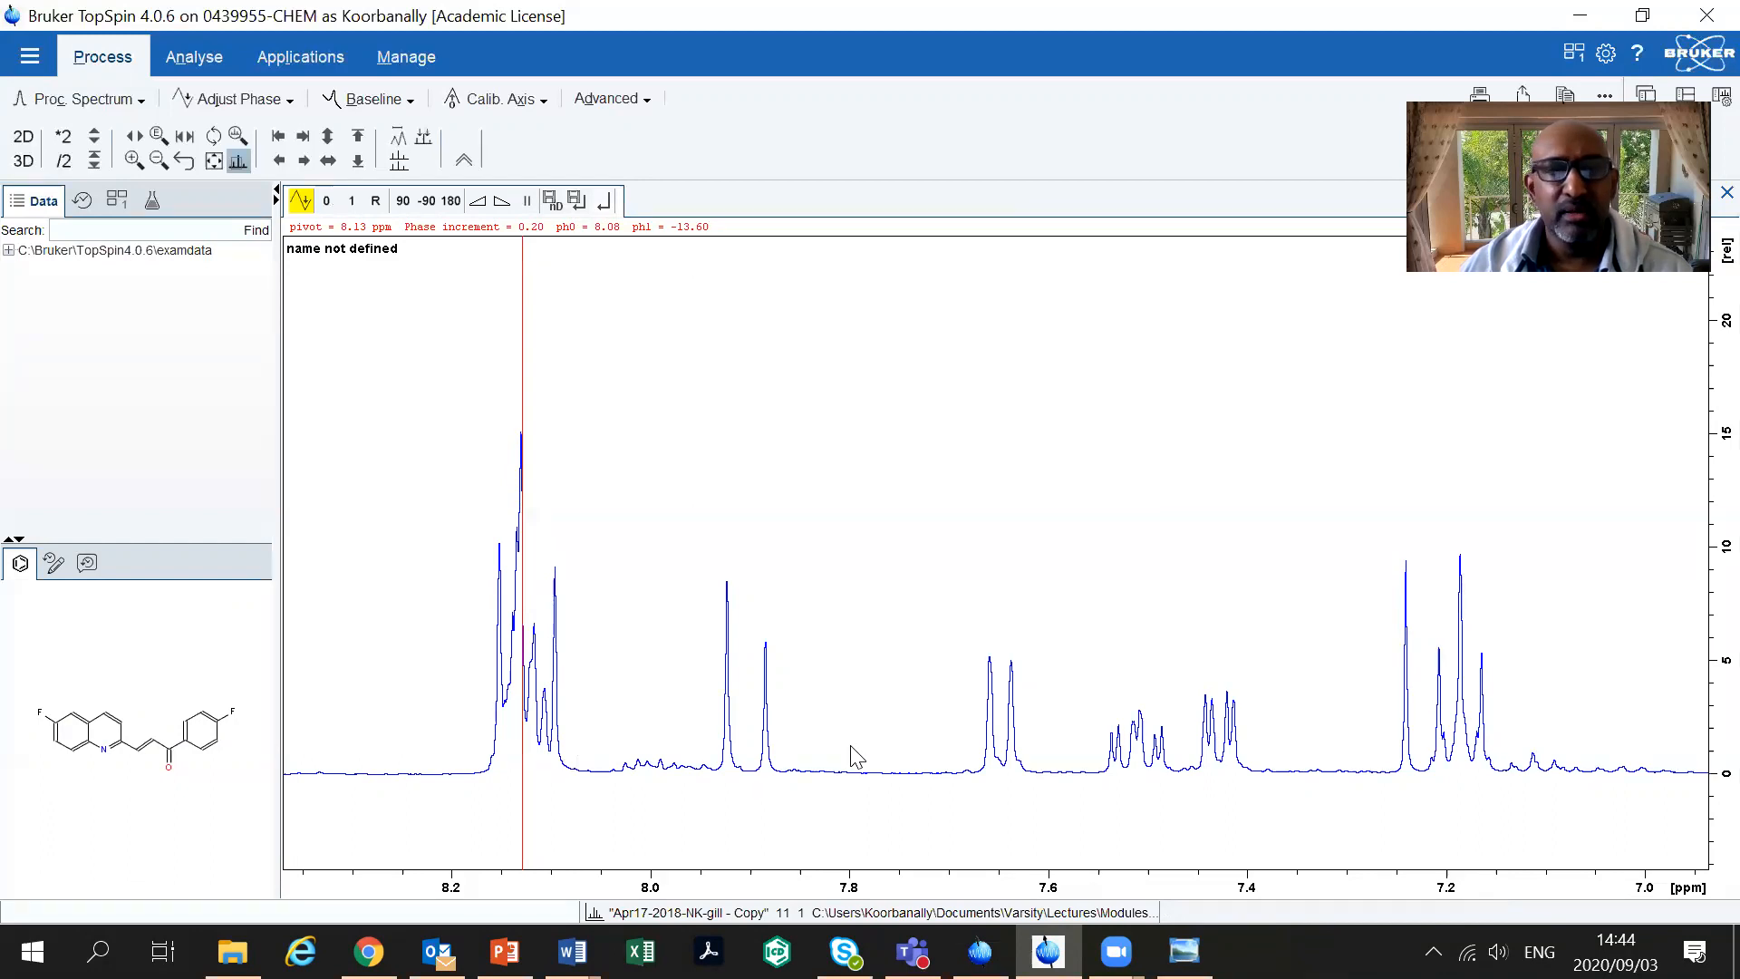
Switch to the Topspin processing outline 2020 document in Word and review the numbered processing topics again
mouse_move(572, 950)
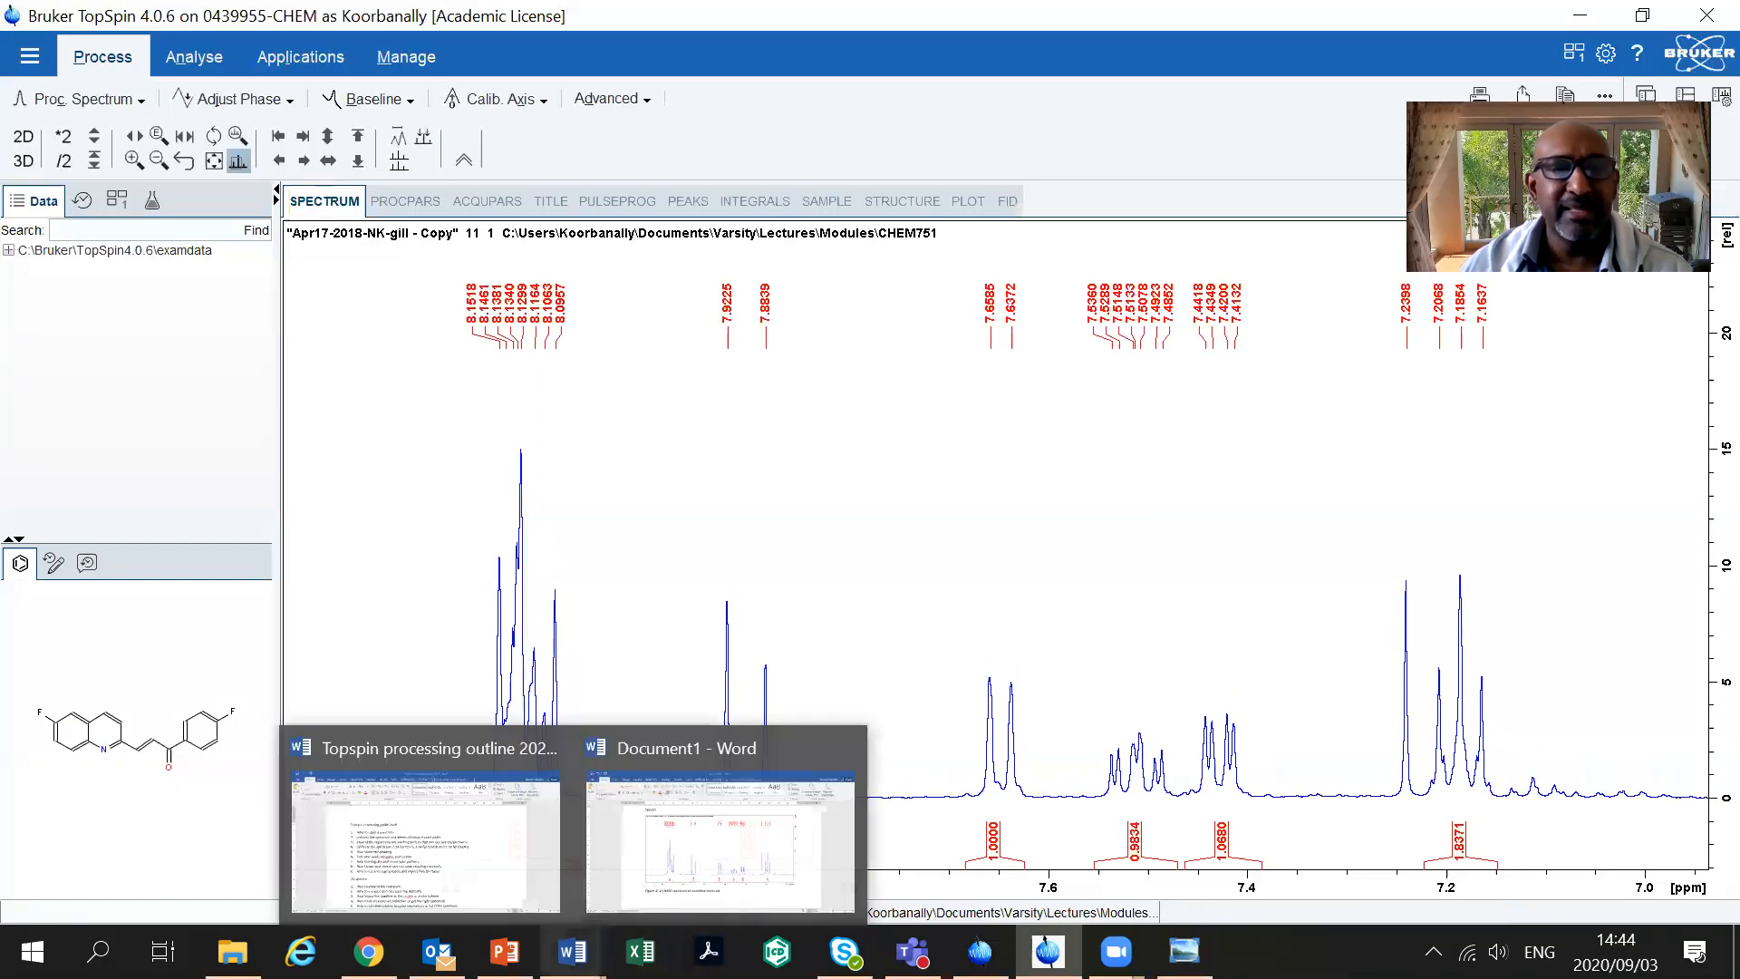
click(466, 860)
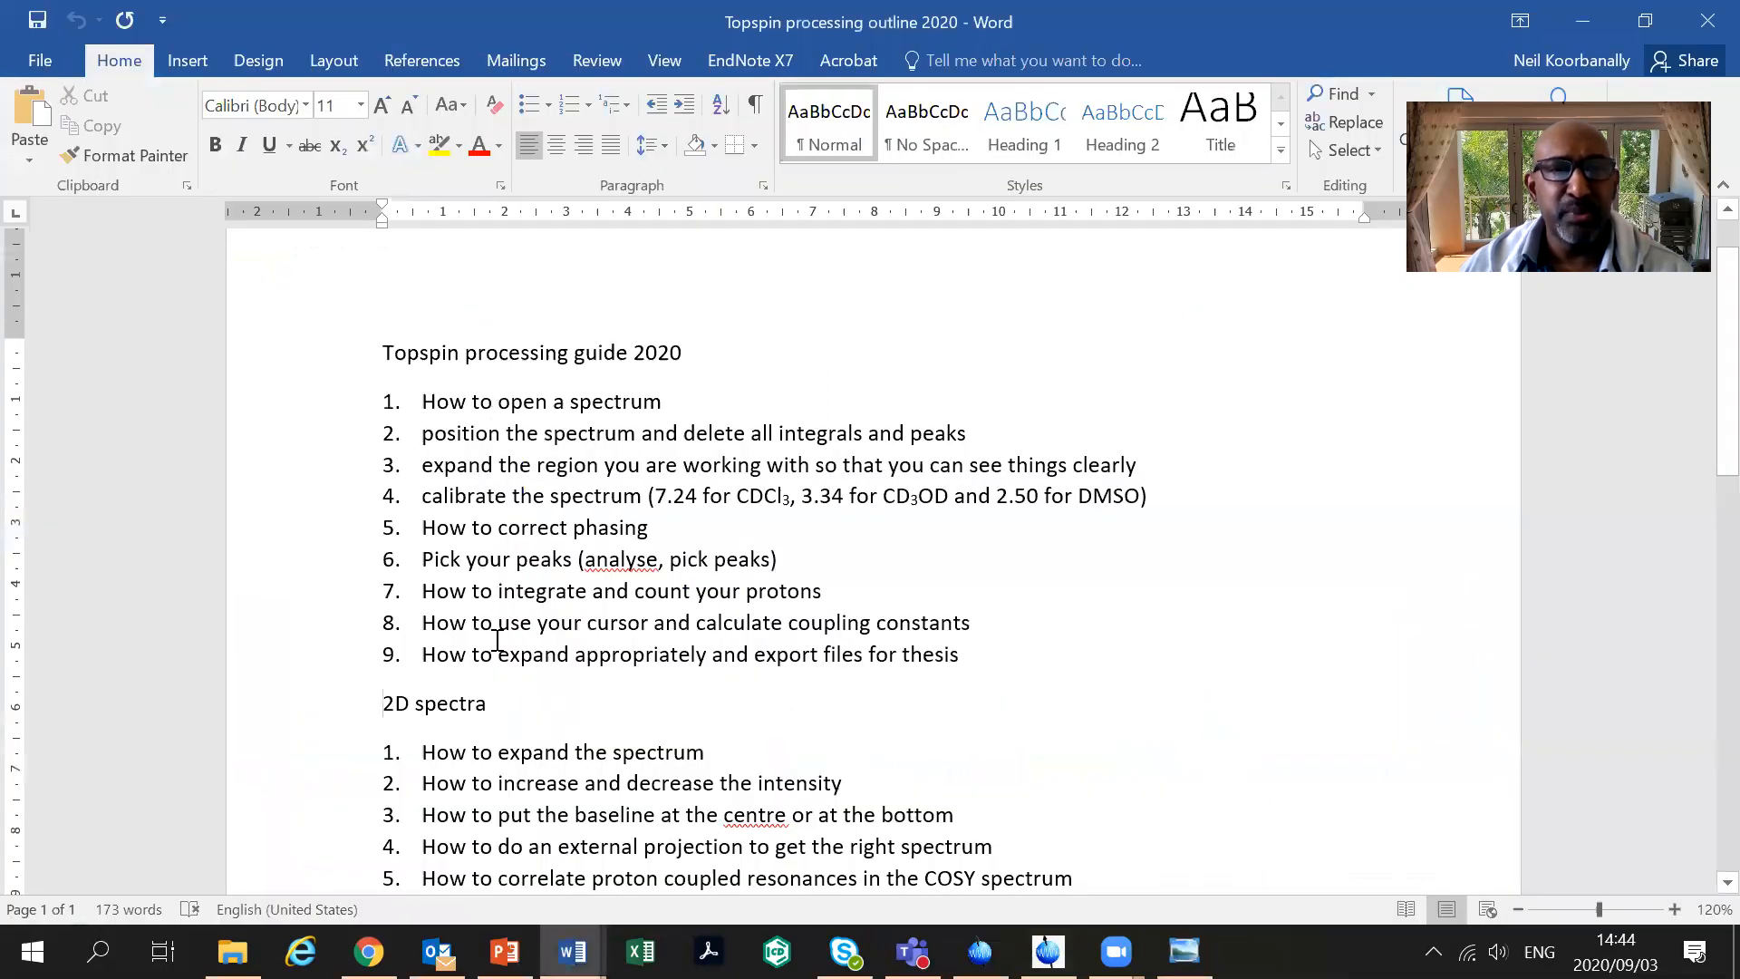
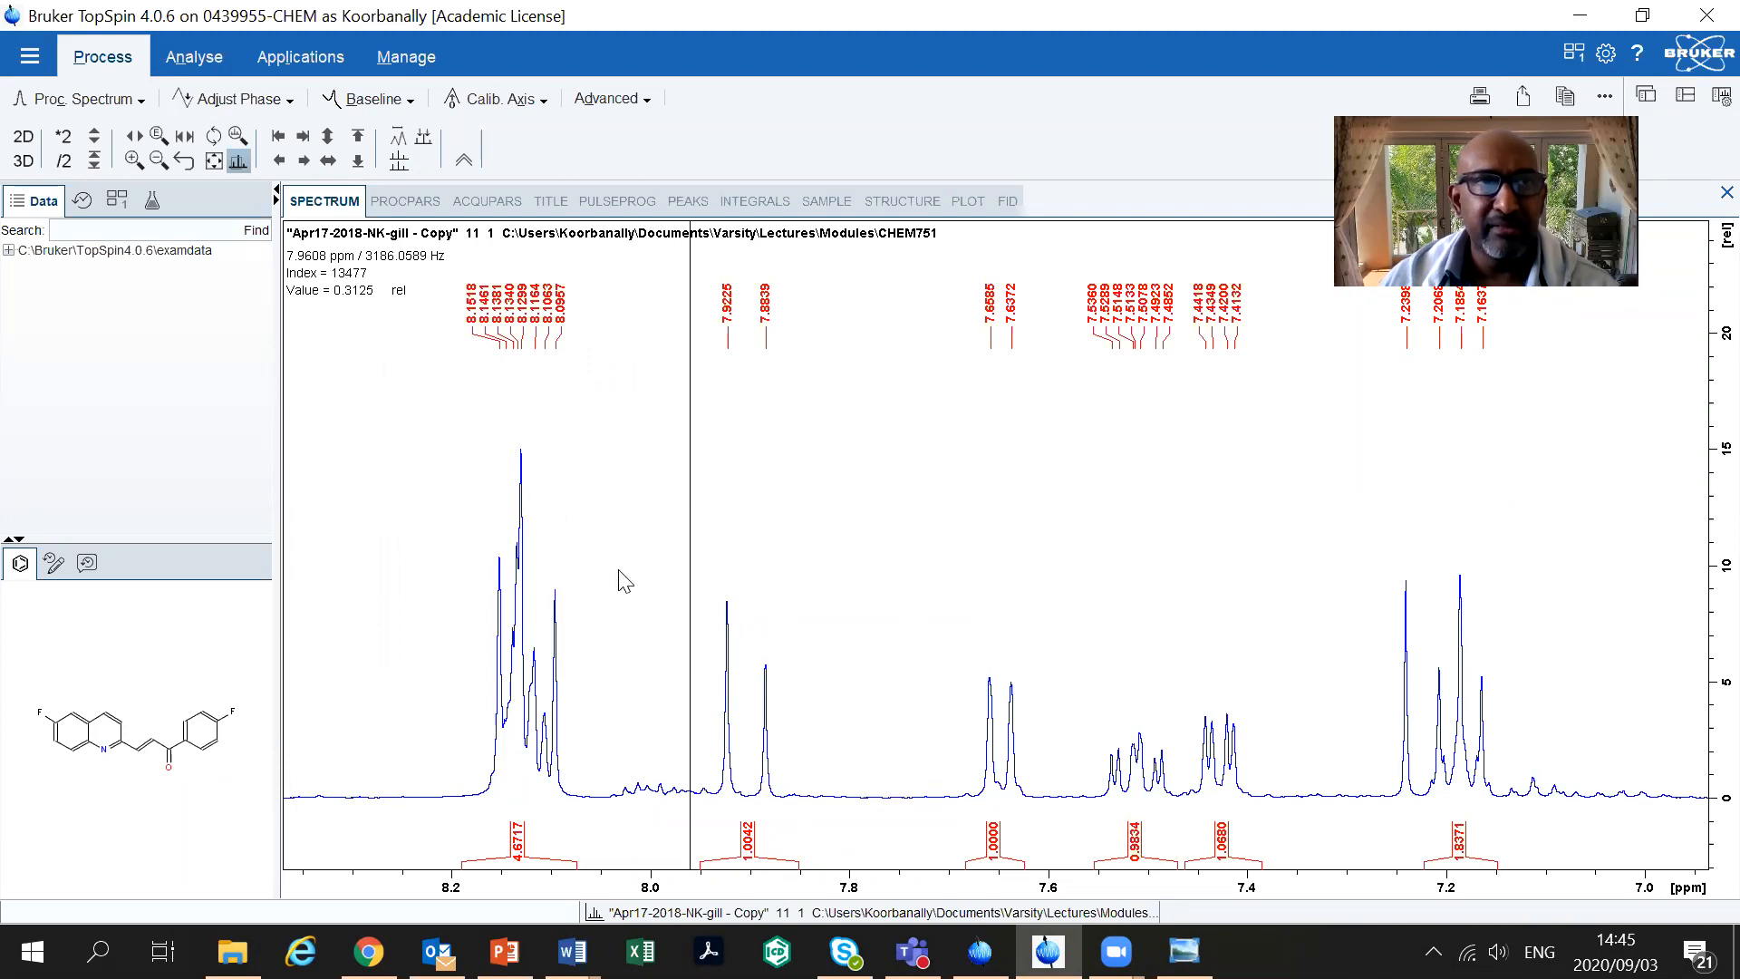
In TopSpin, start opening NMR data in standard Bruker format with the File Chooser and browse to Lectures, Modules, CHEM751
click(30, 58)
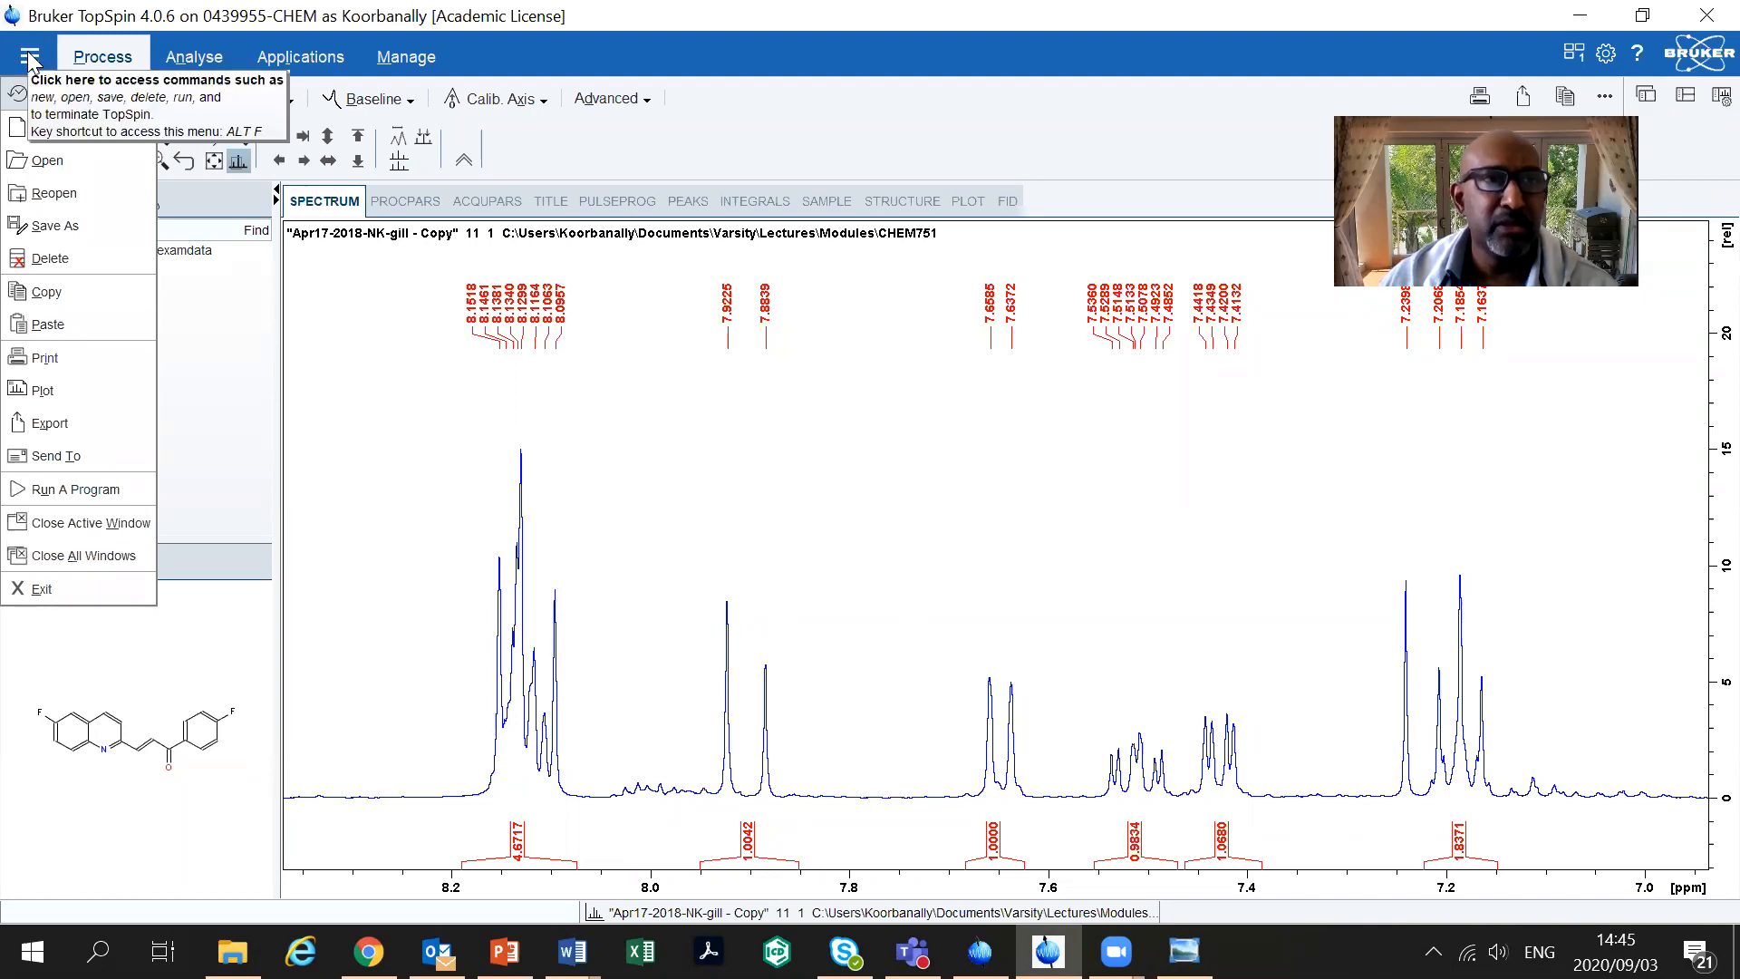
click(47, 161)
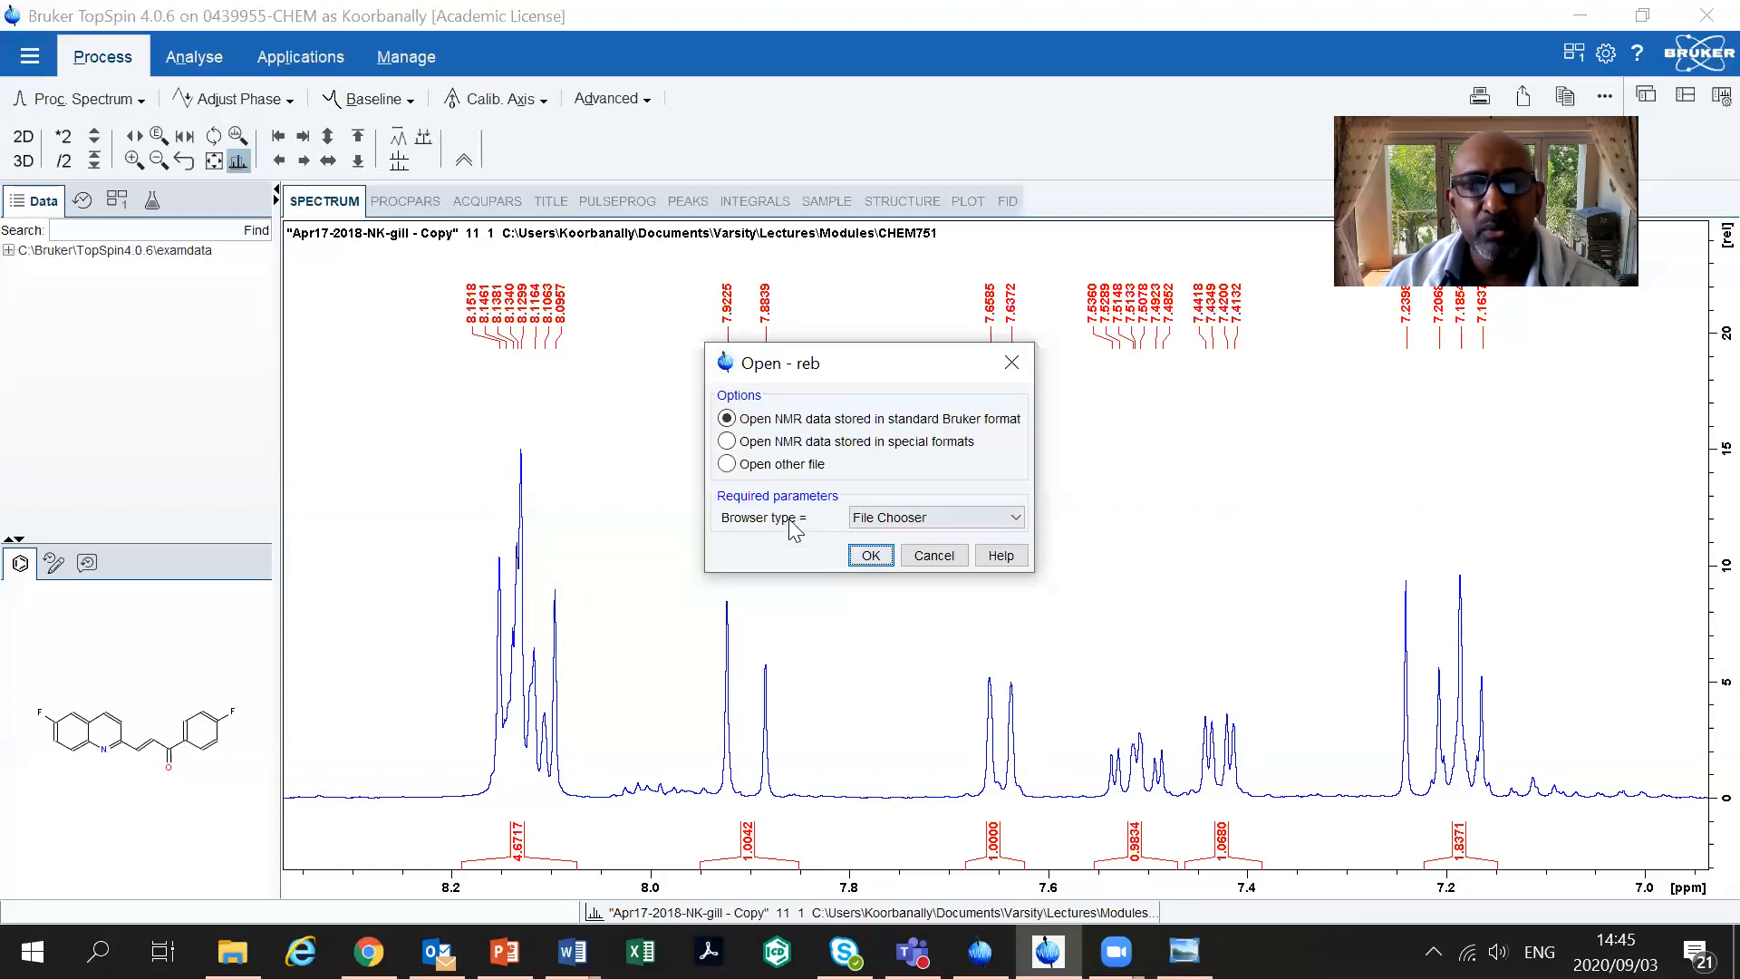
click(877, 560)
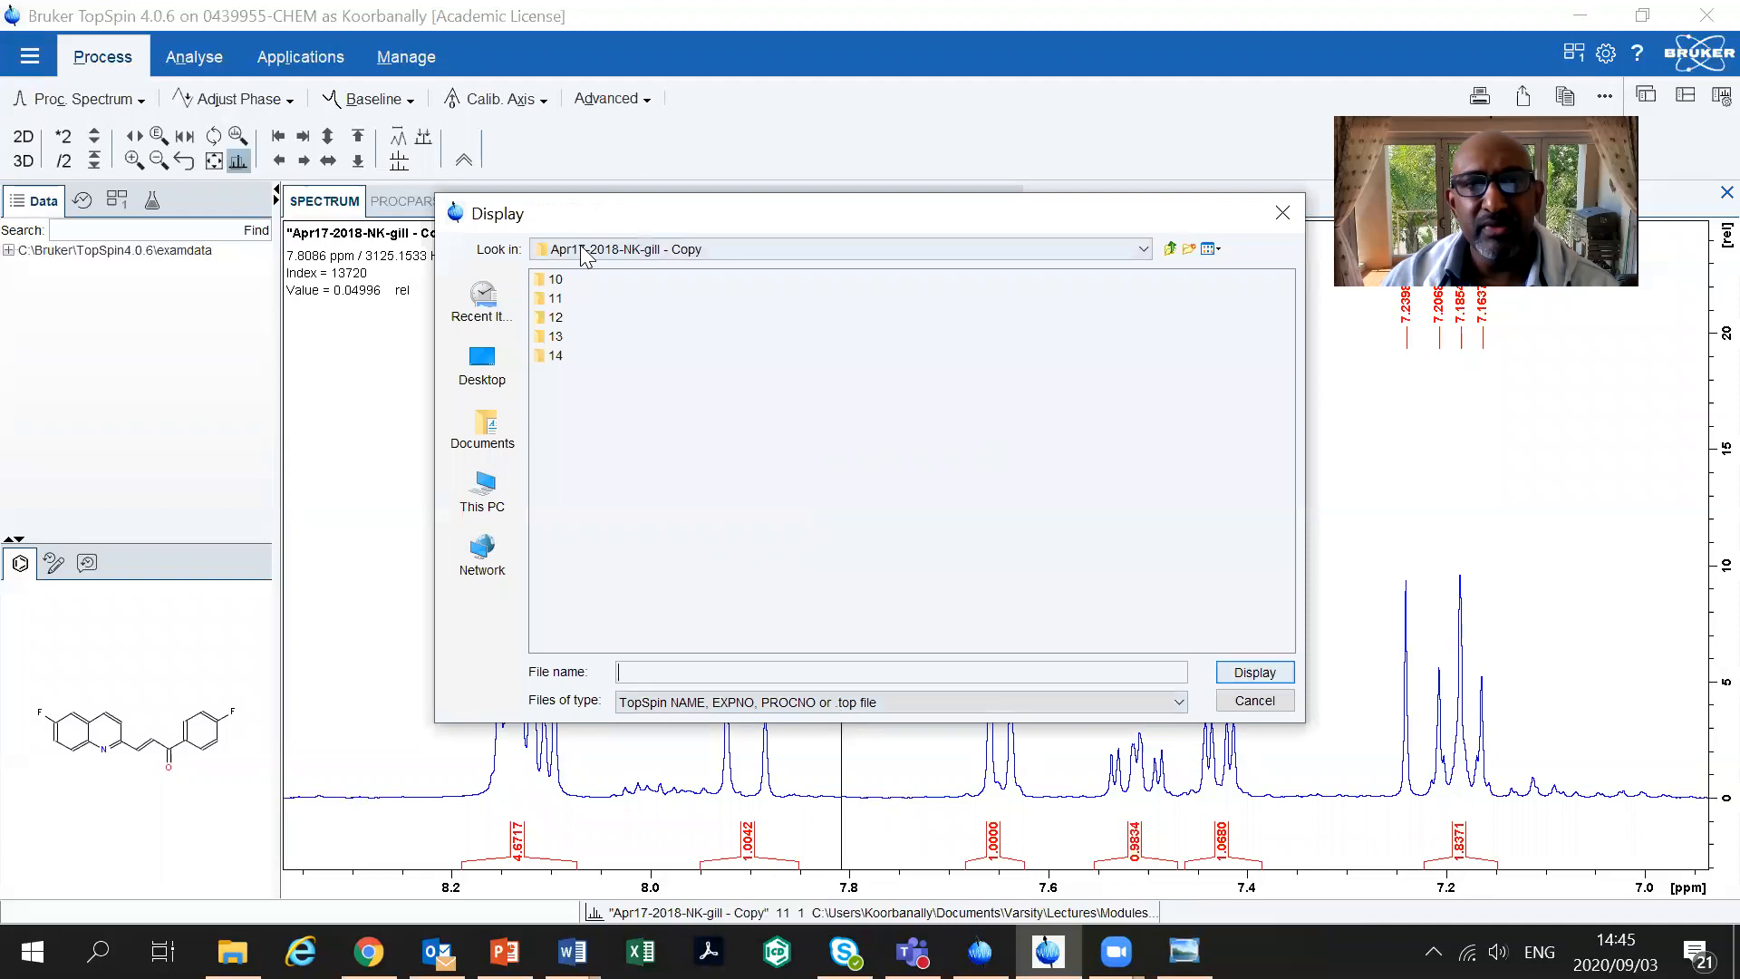
click(1170, 249)
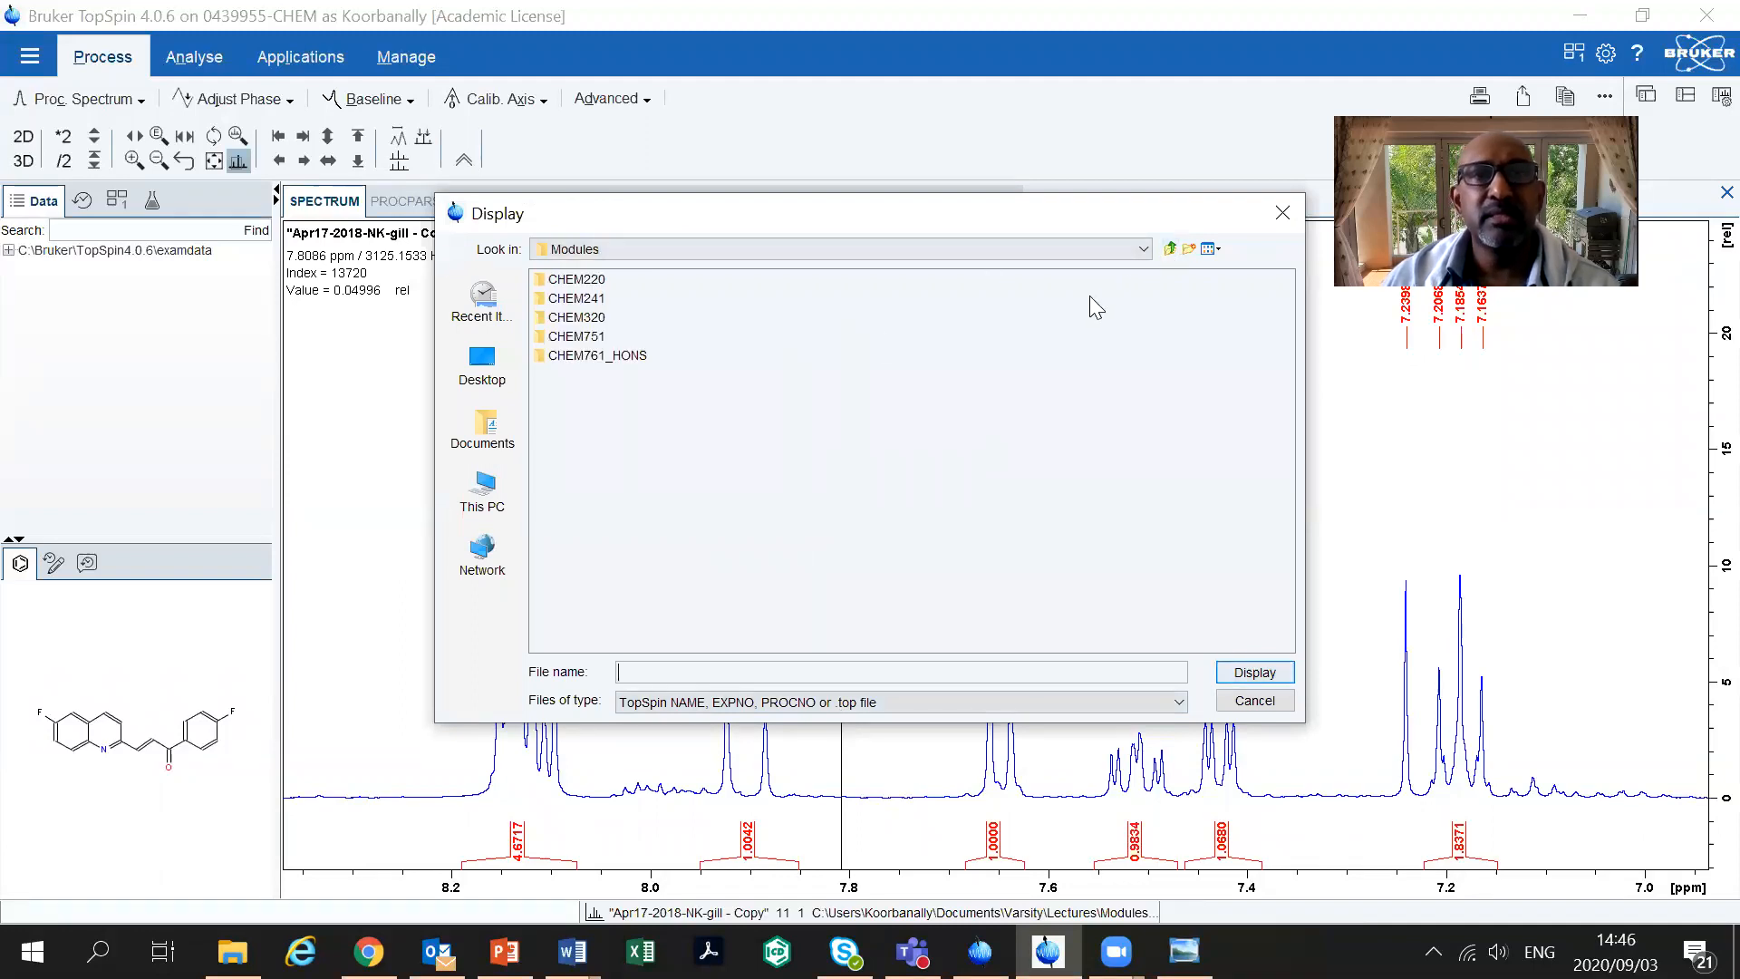
click(1170, 249)
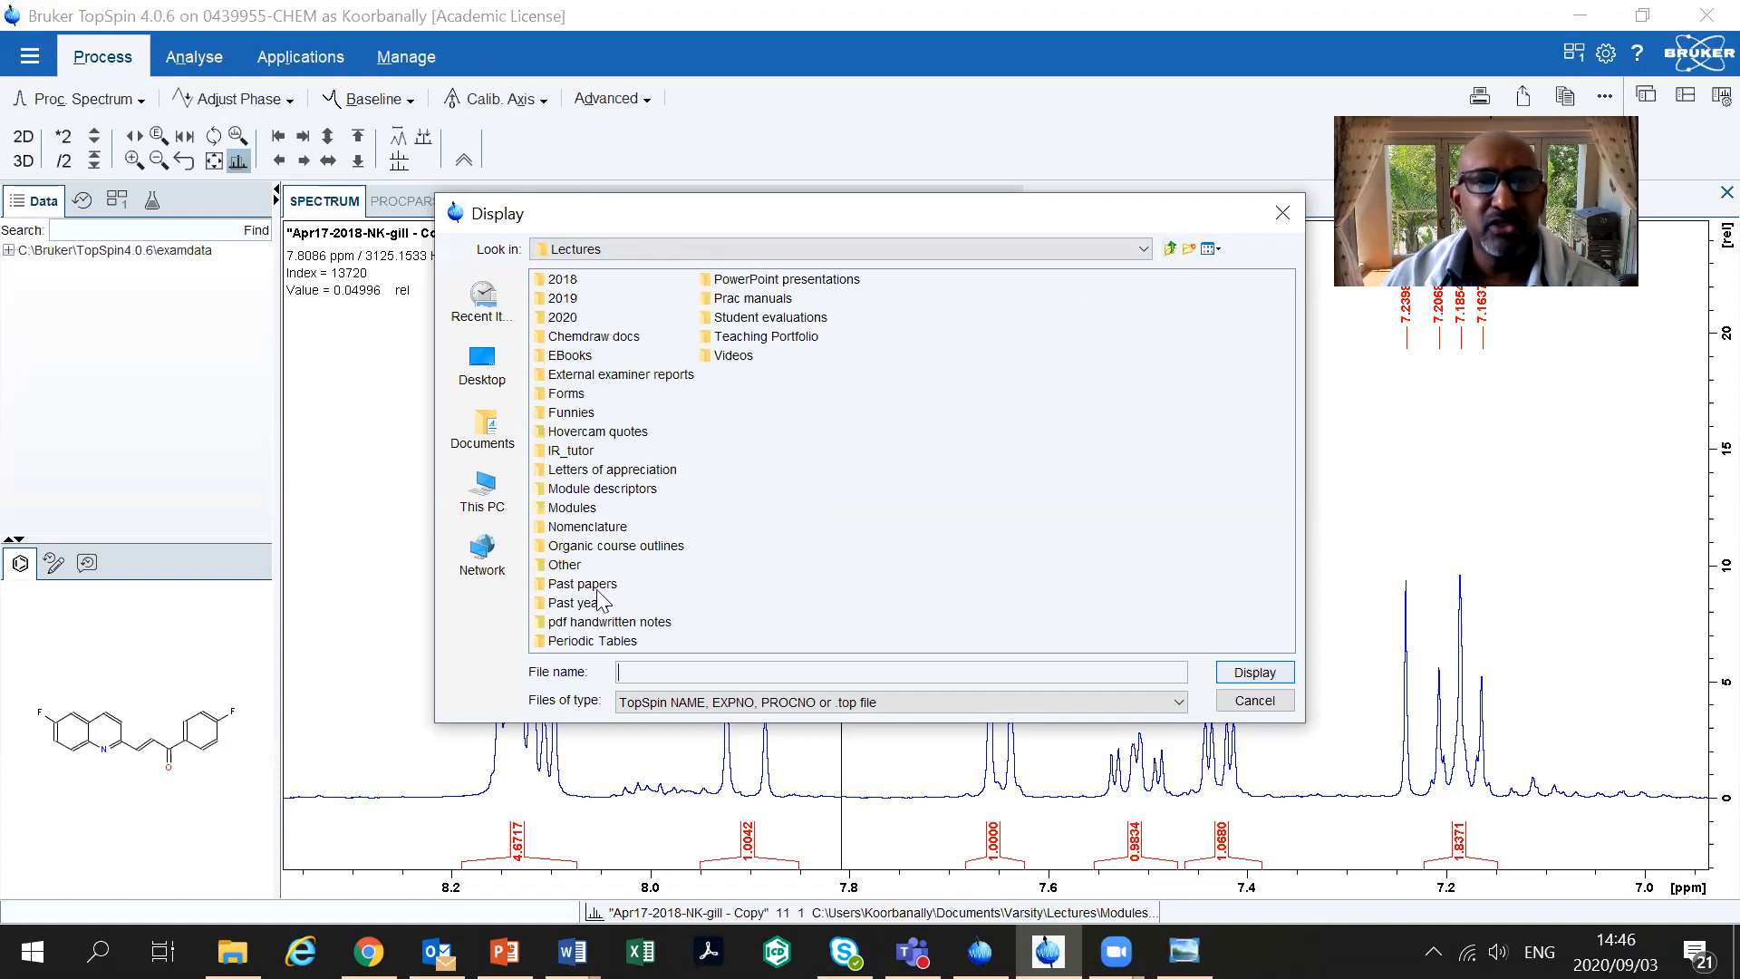
double_click(573, 508)
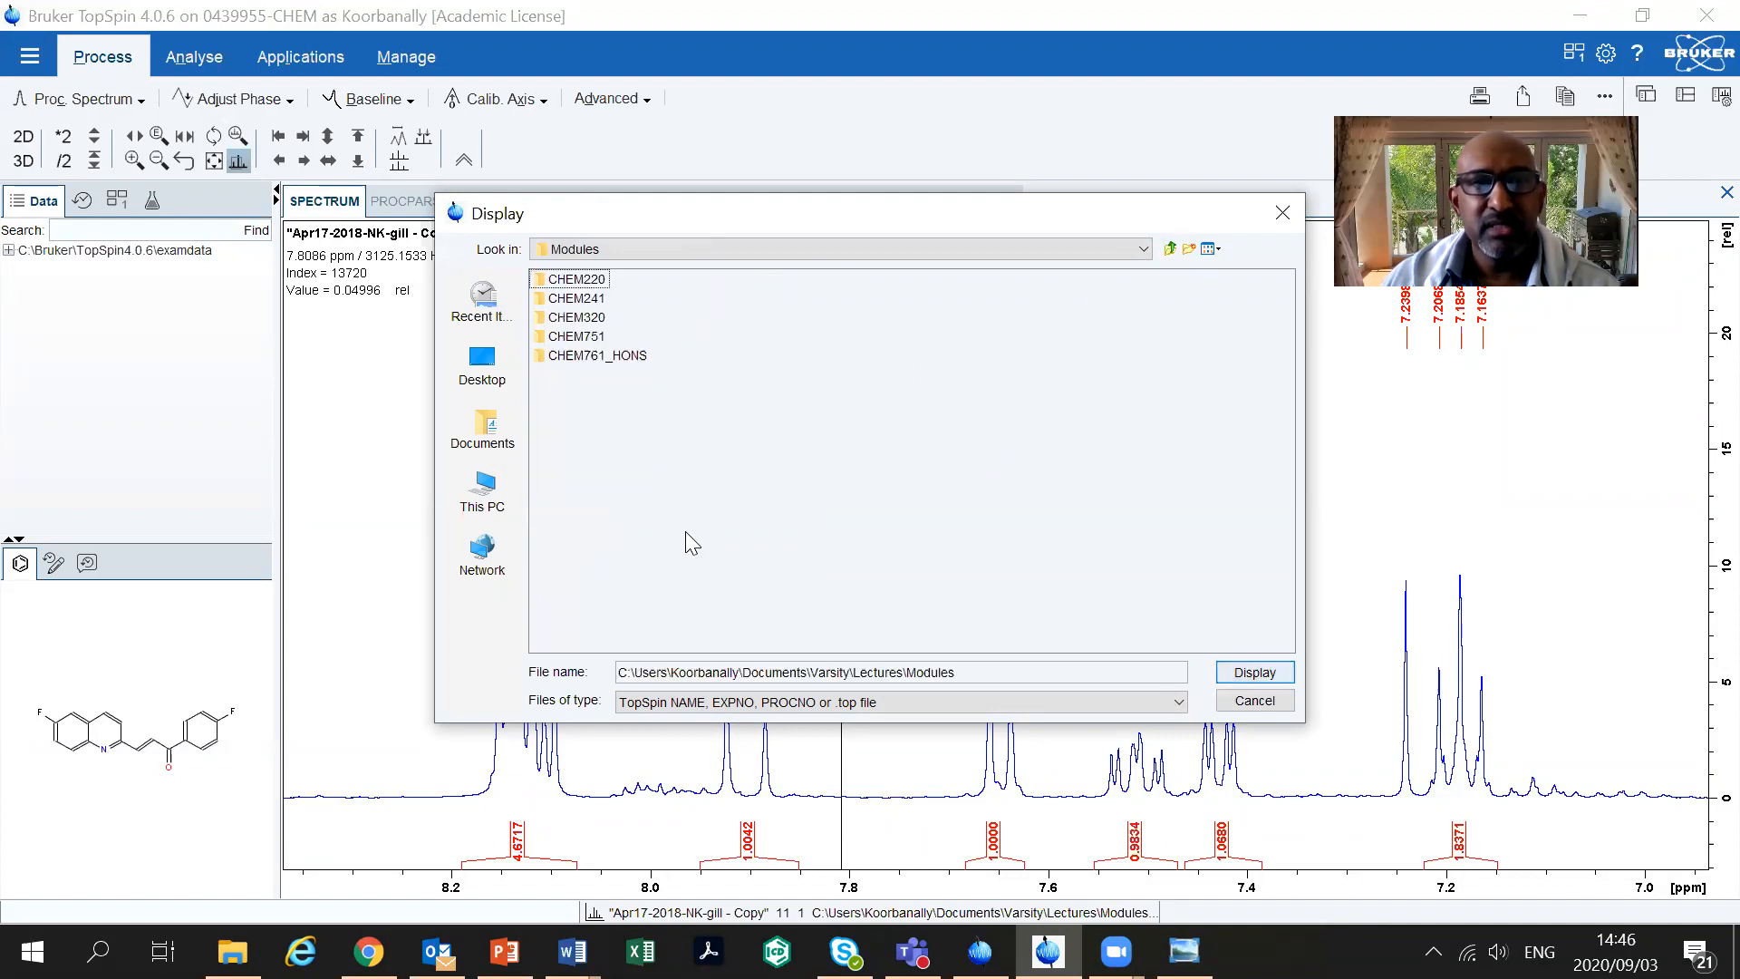
double_click(579, 336)
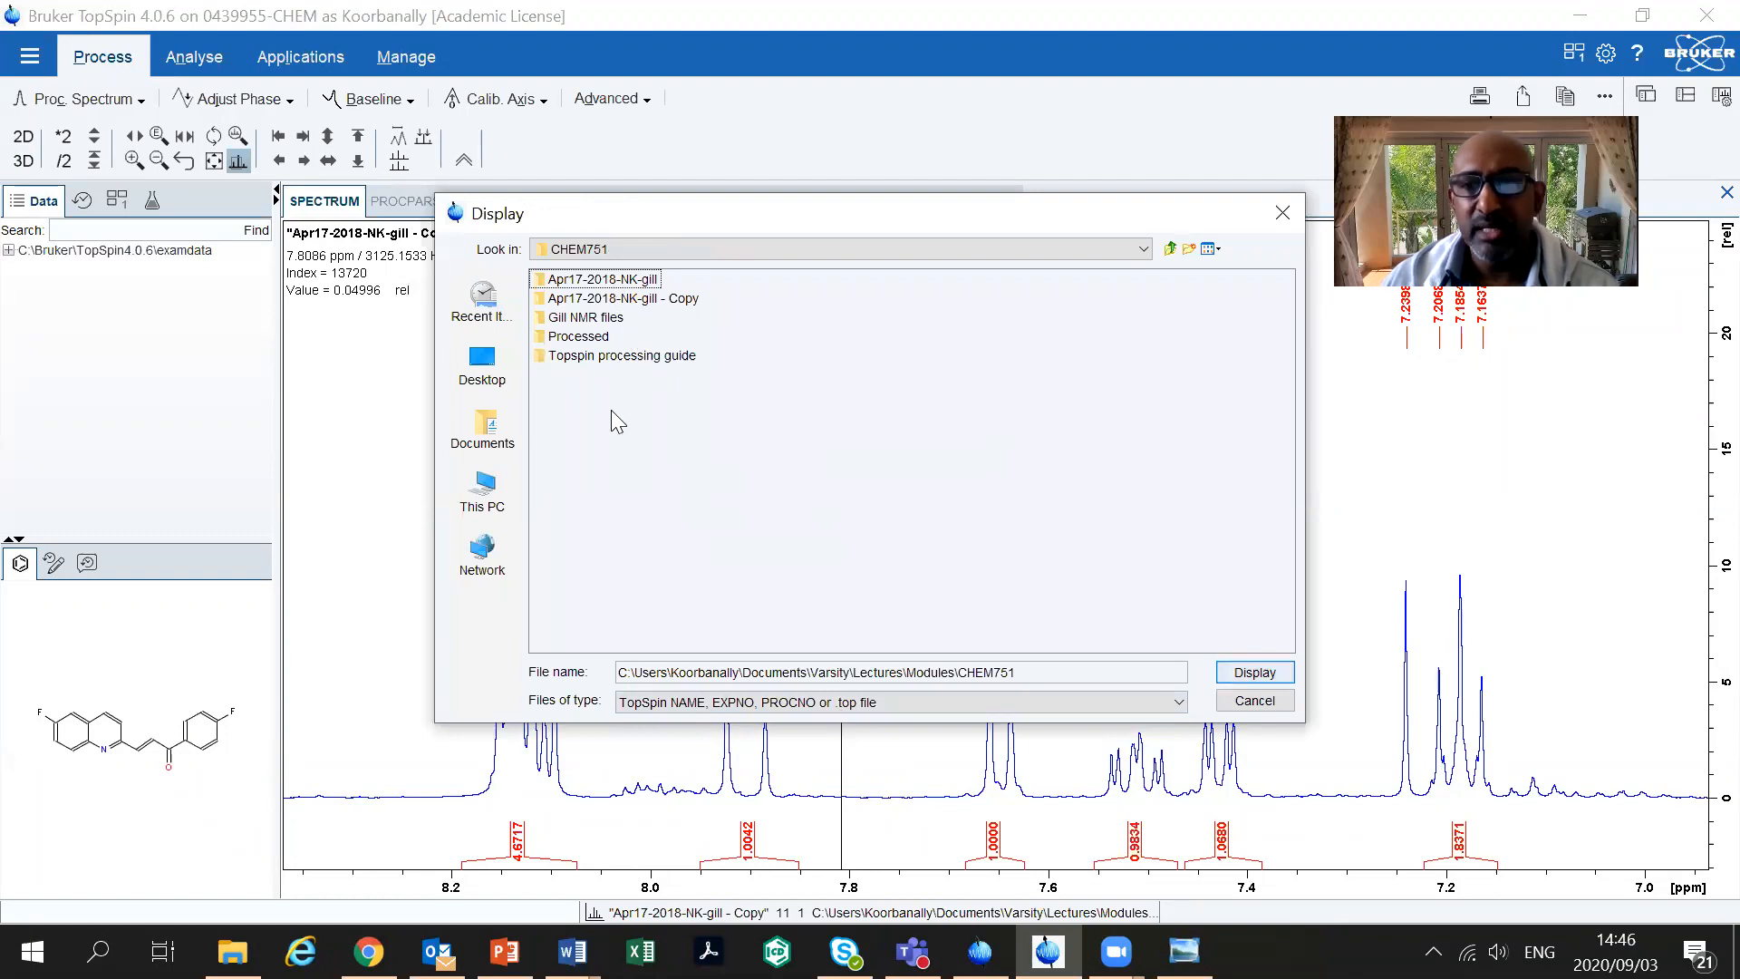
Display the spectrum of experiment 10 from the Apr17-2018-NK-gill - Copy folder
click(604, 302)
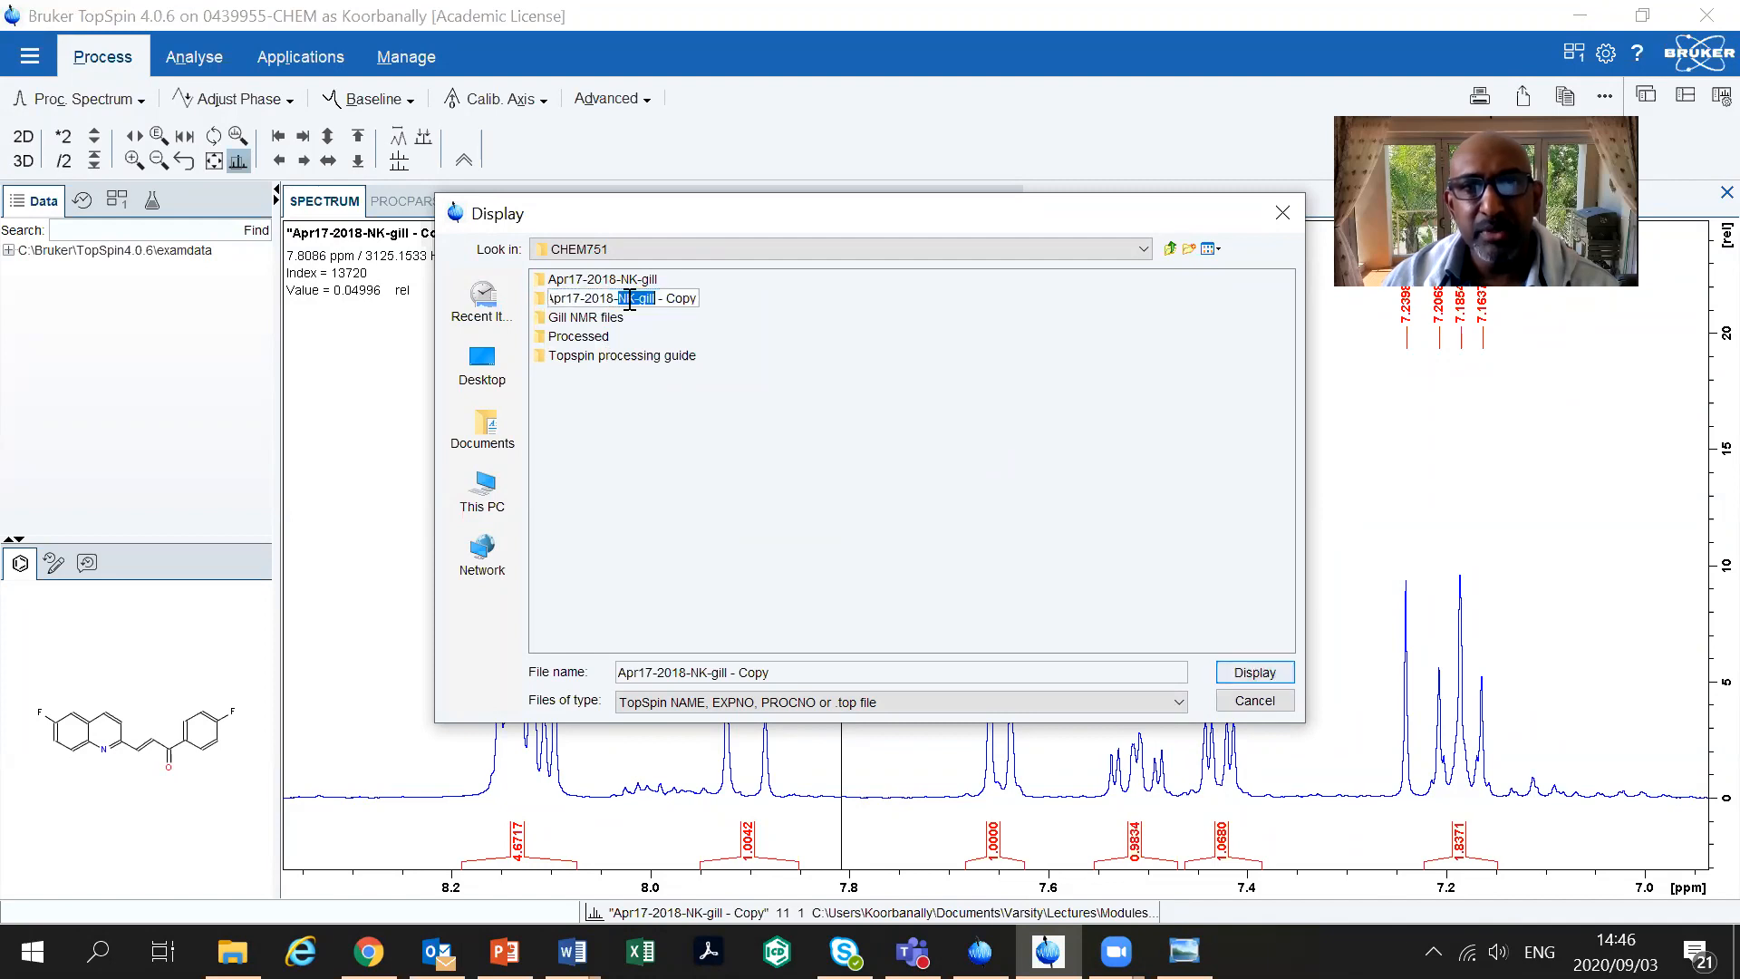
click(621, 308)
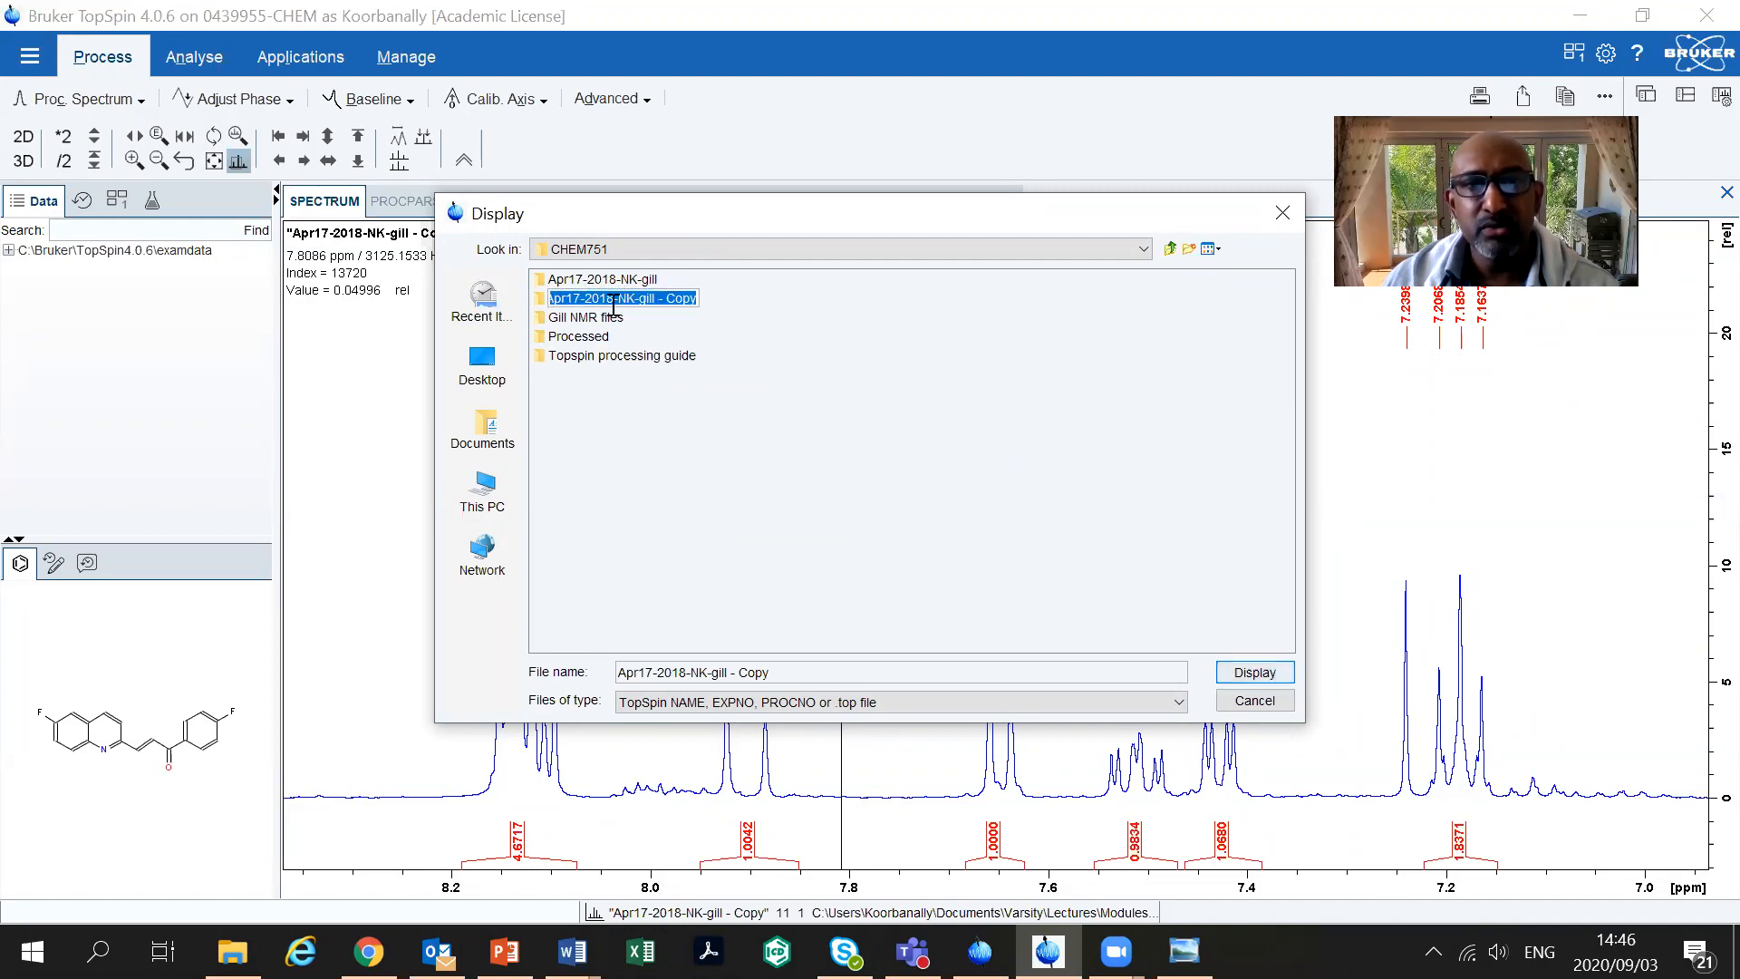
double_click(545, 299)
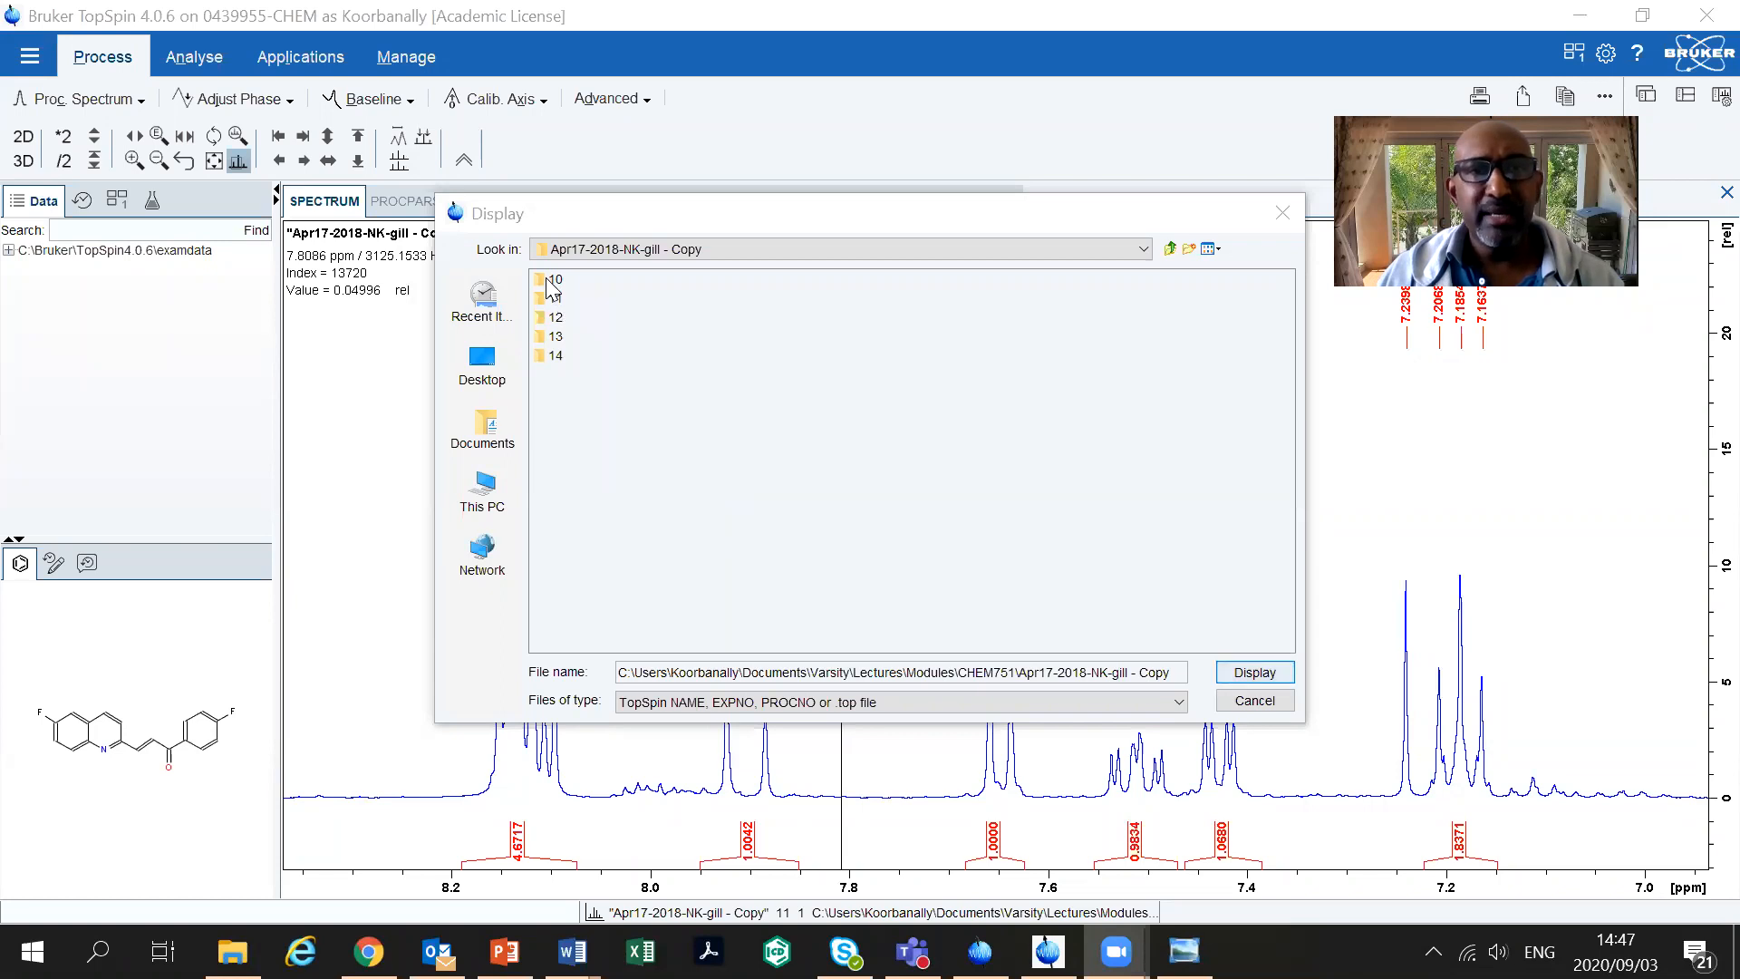
double_click(549, 280)
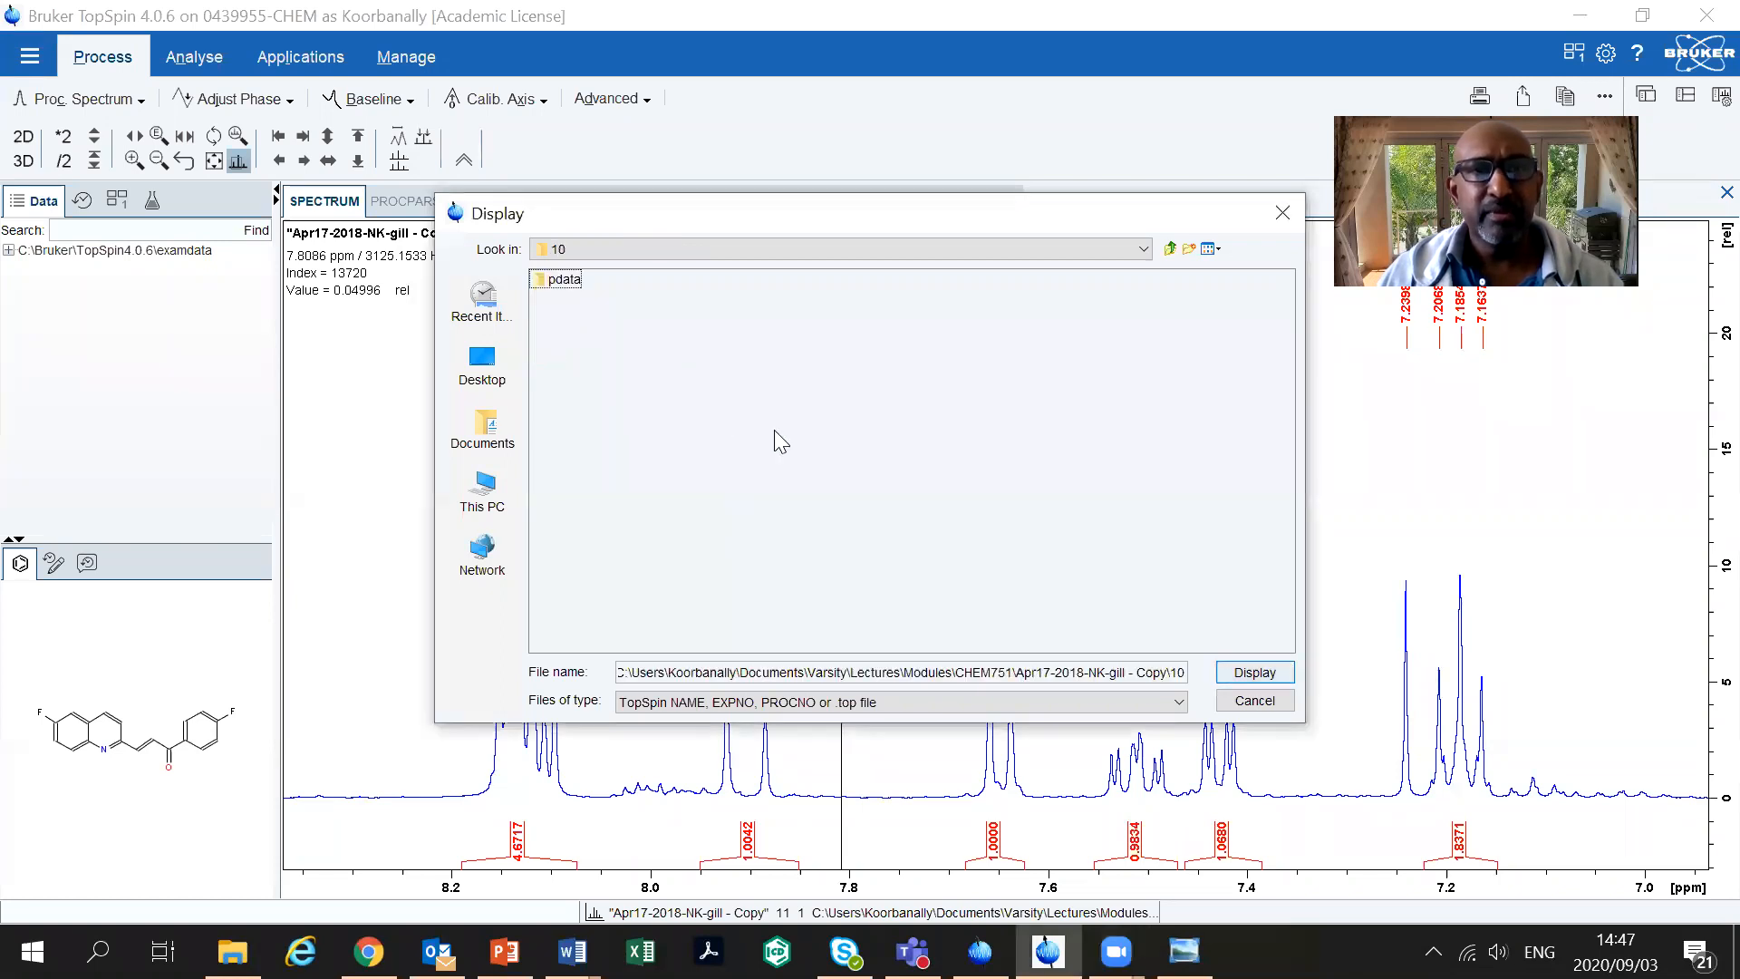
click(1253, 671)
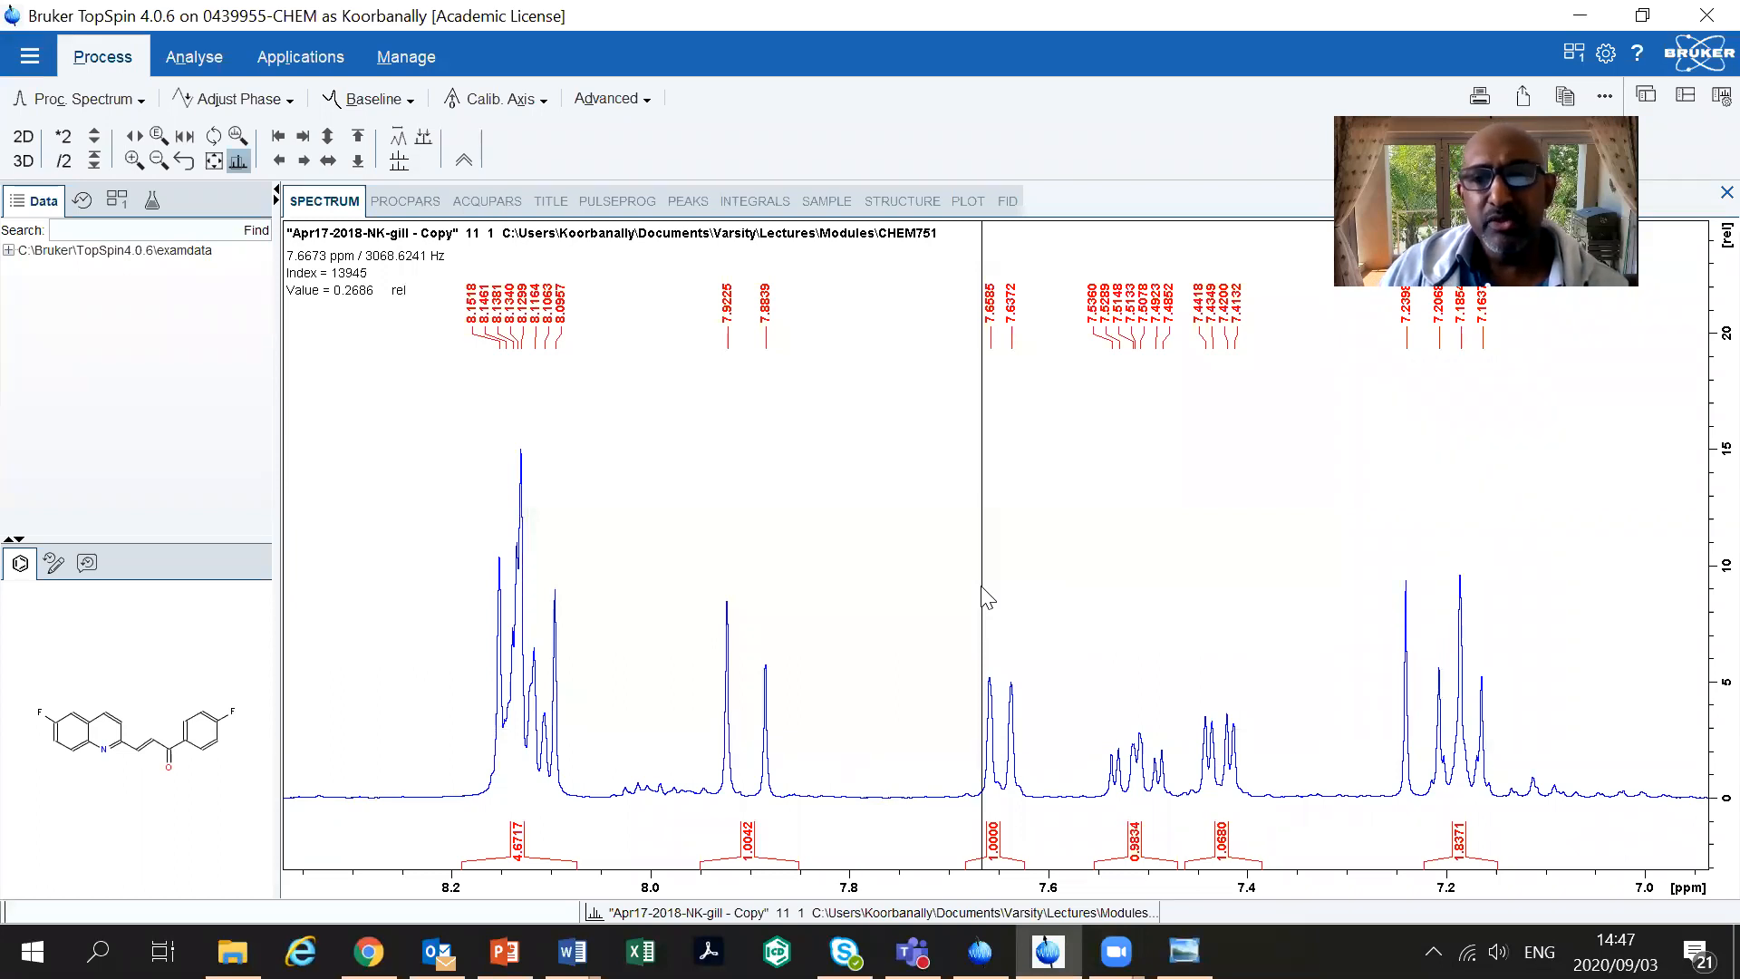
key(Return)
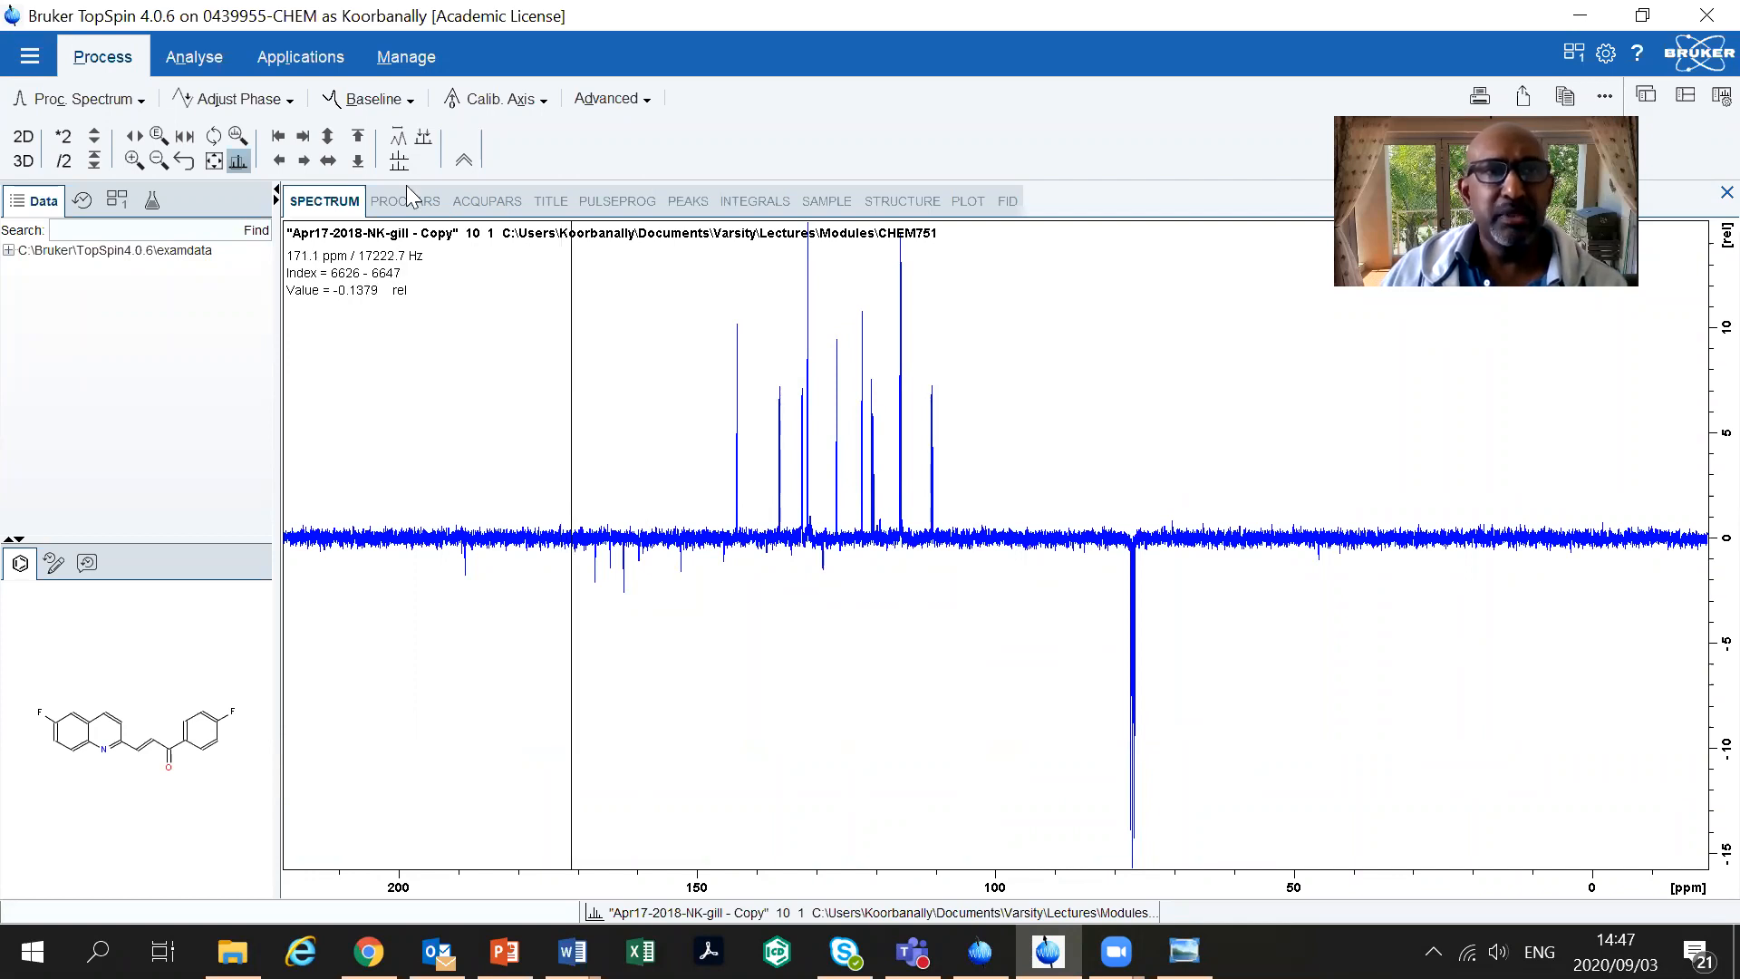
Try shifting the baseline of the experiment 10 spectrum vertically, with one reset to the full display in between
click(327, 136)
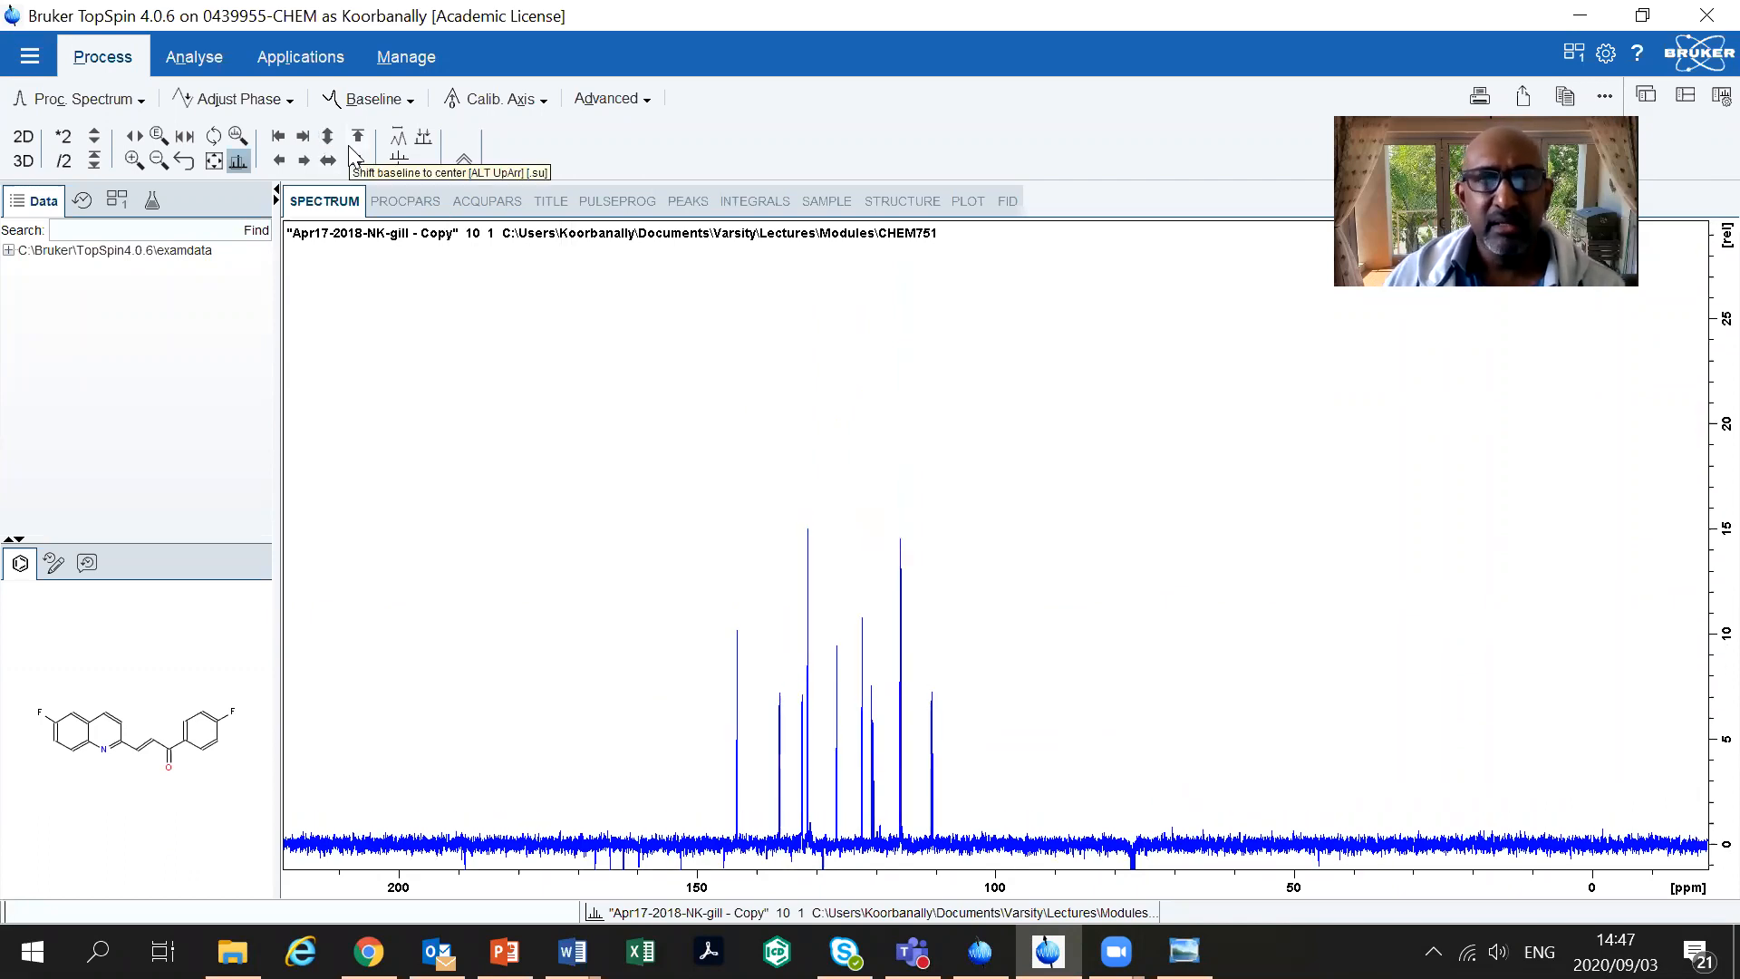
click(214, 161)
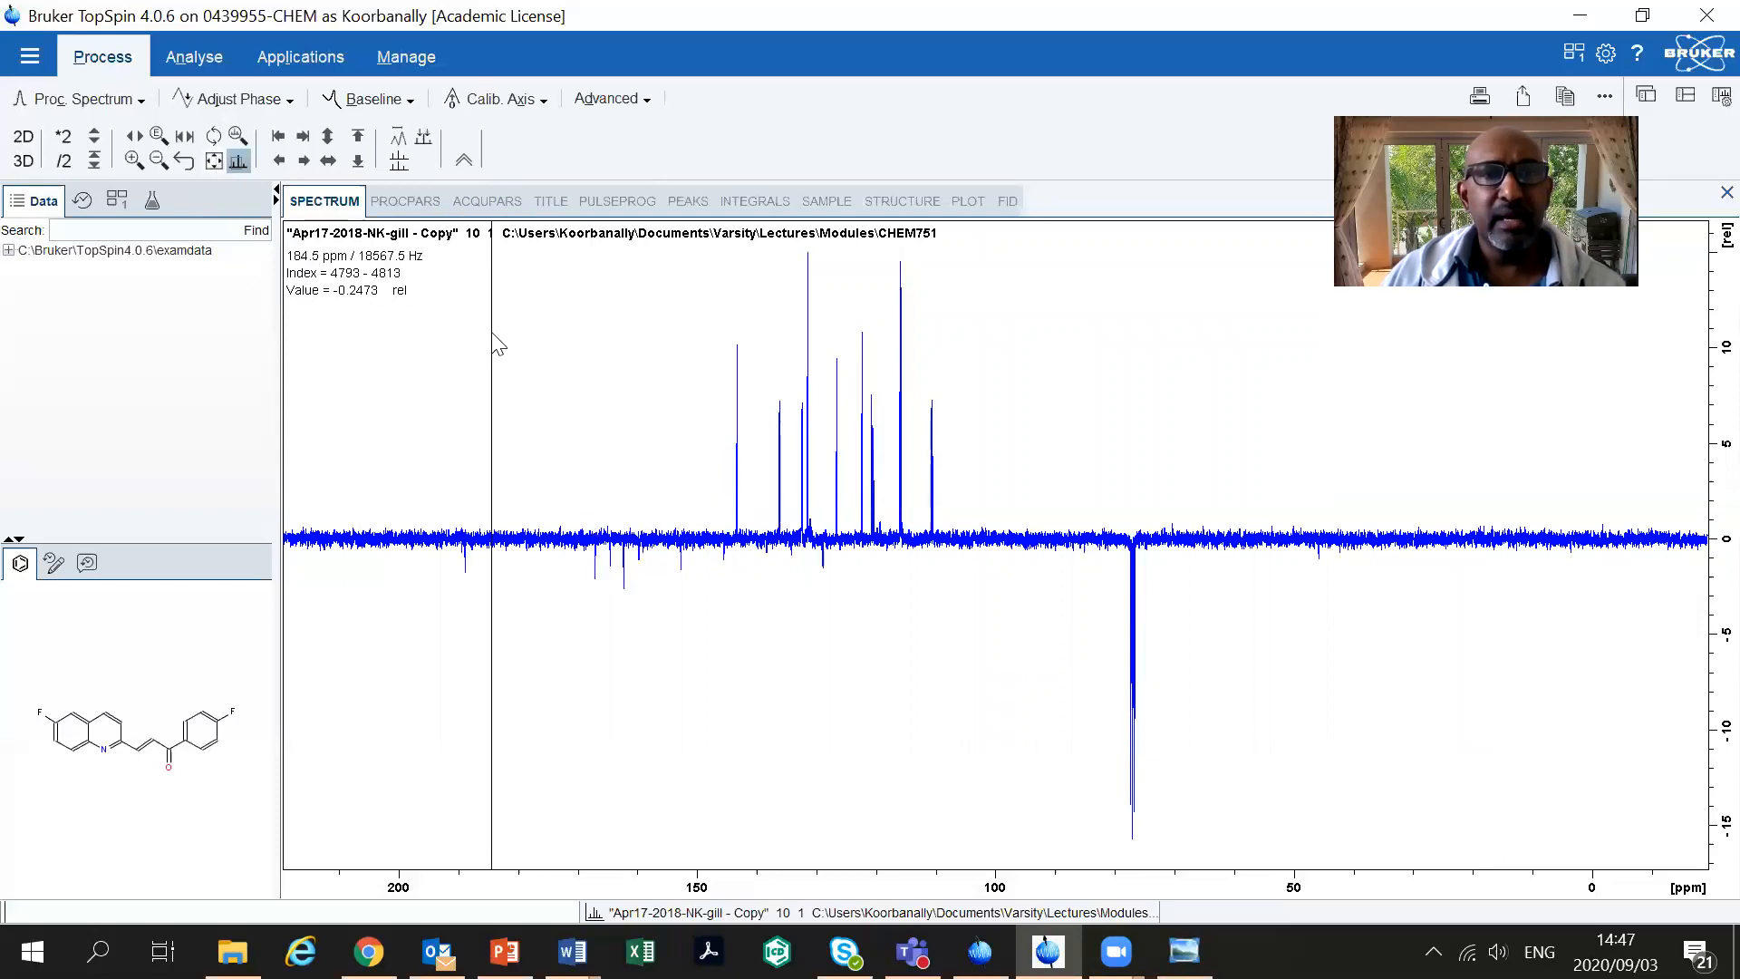
click(327, 136)
click(327, 137)
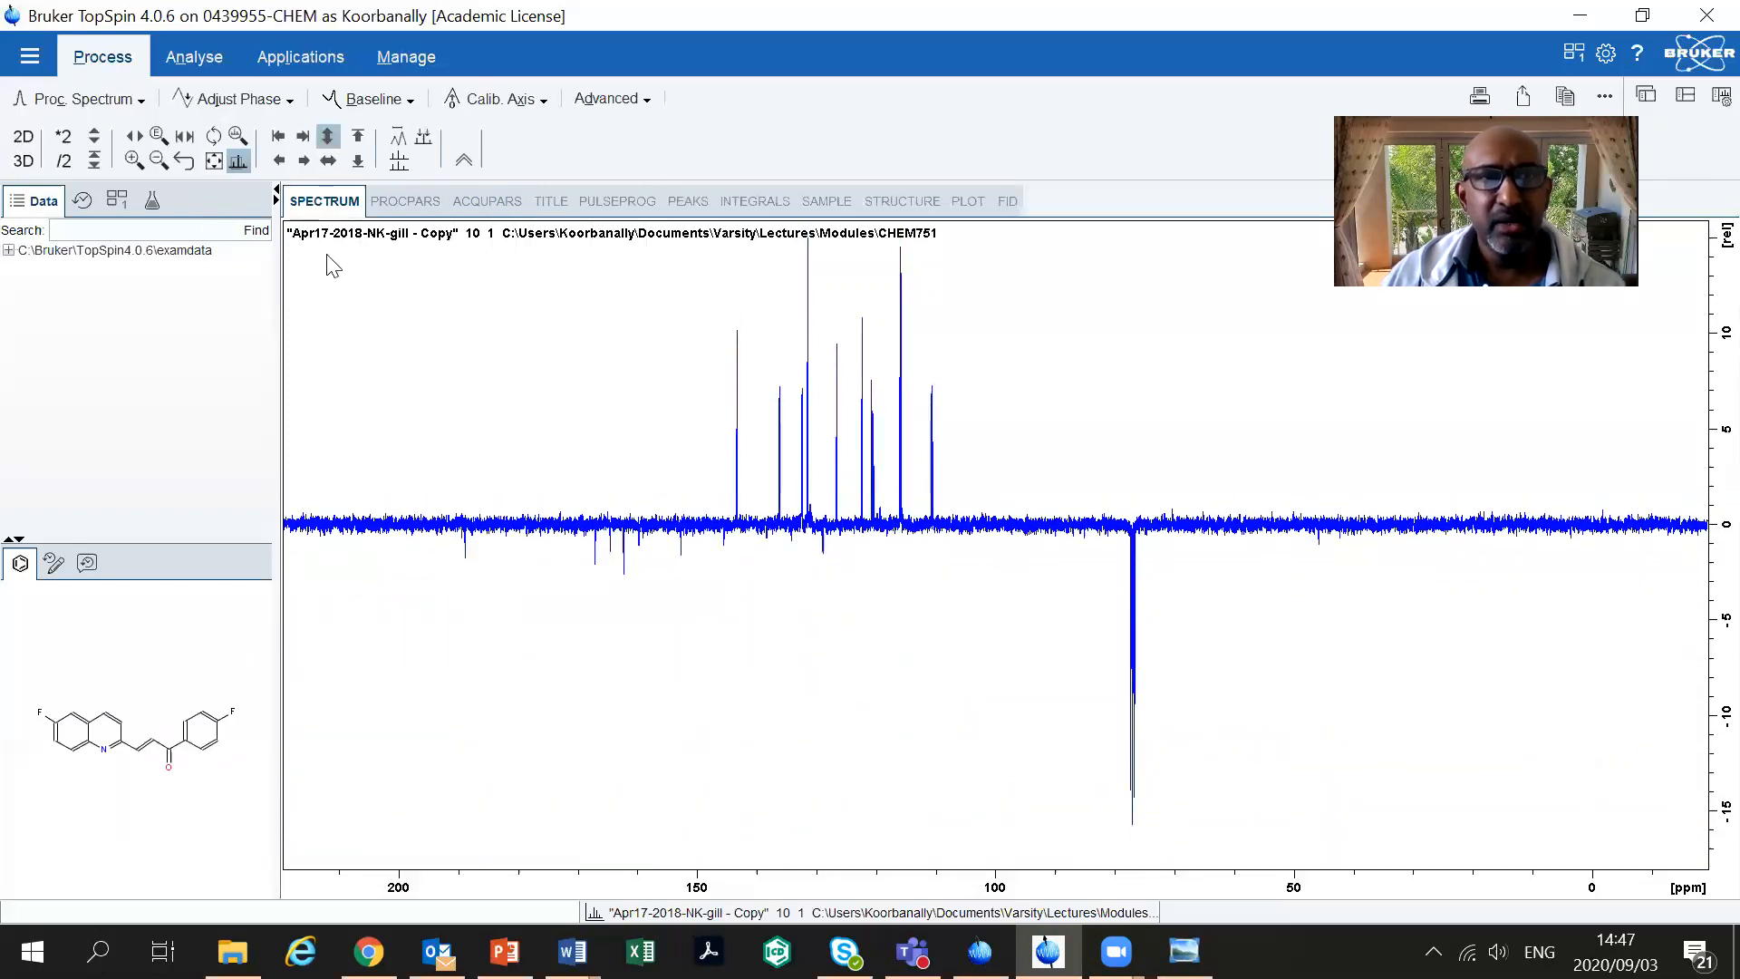
Invert the experiment 10 spectrum with a 180-degree phase correction pivoted at 77.02 ppm and save the phased spectrum
click(215, 163)
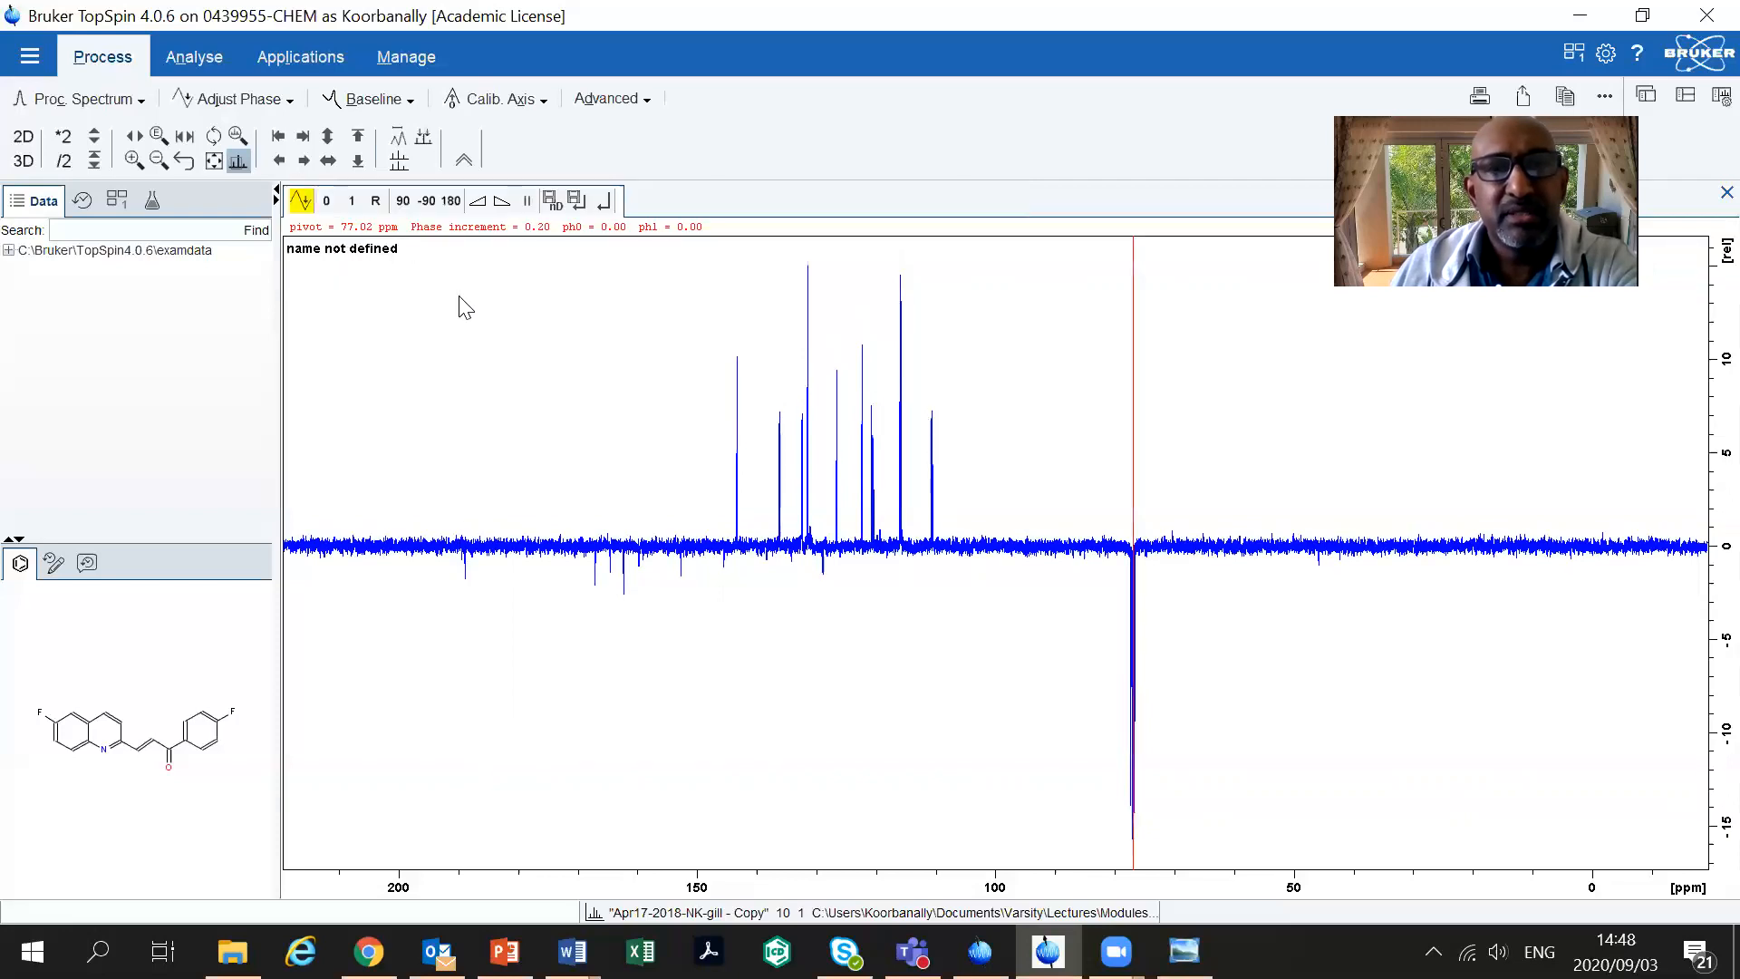
click(448, 202)
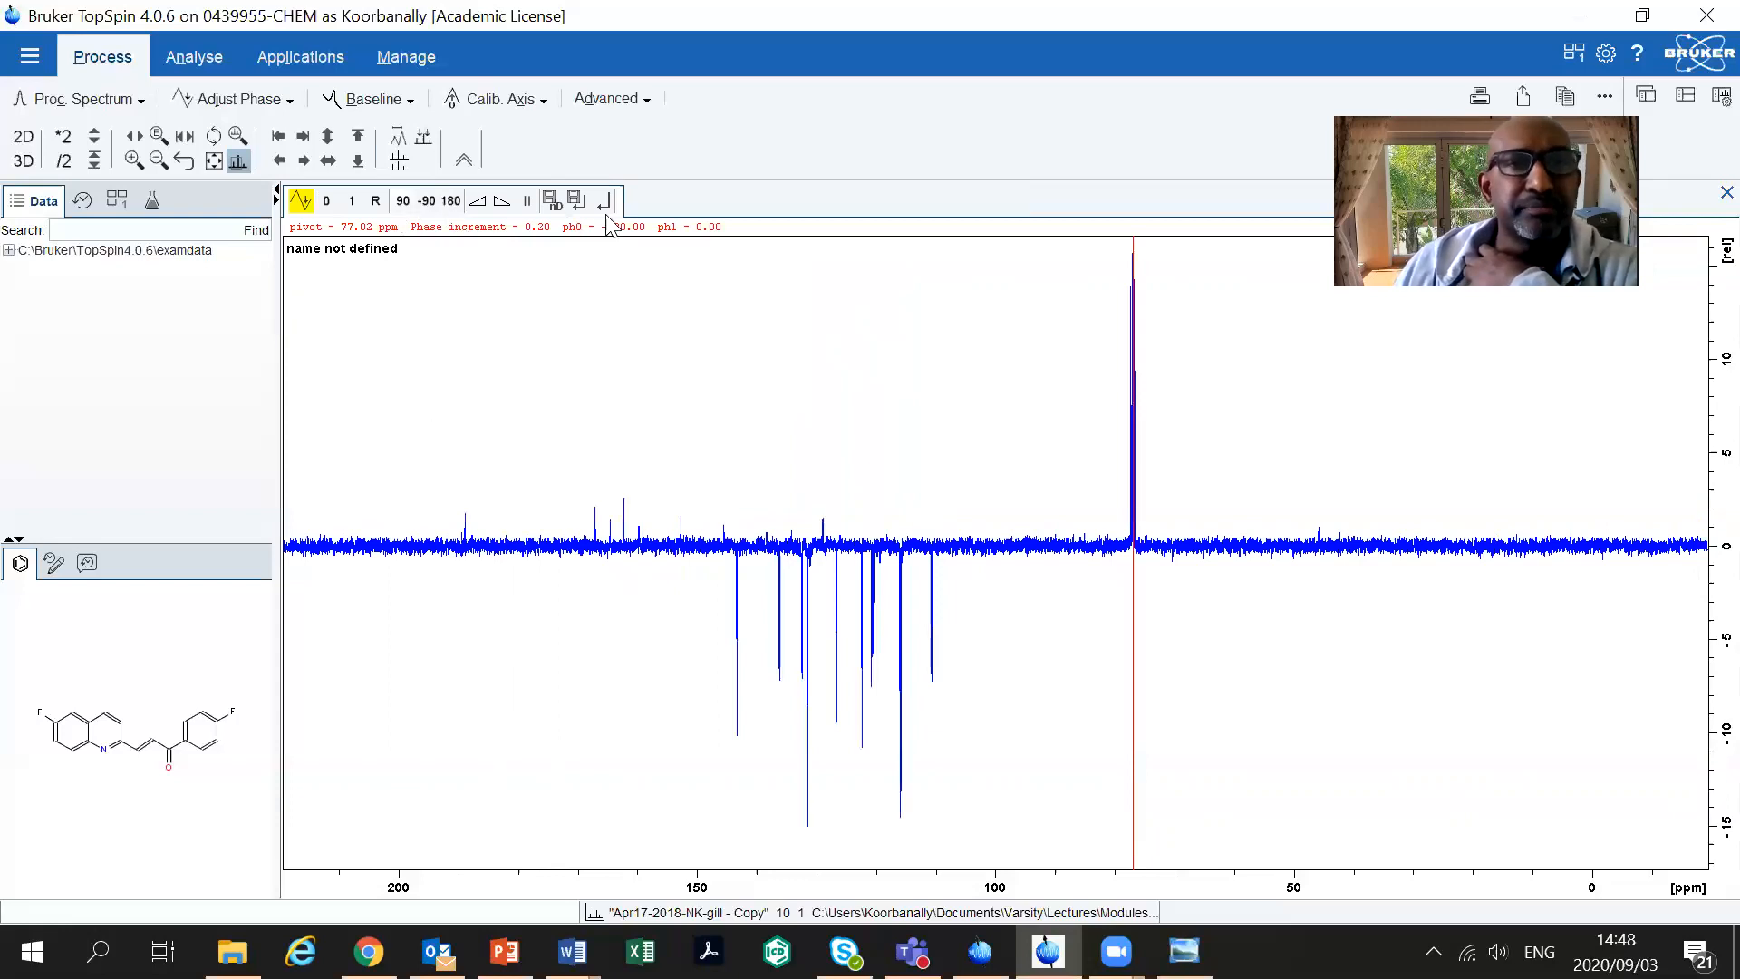
click(576, 200)
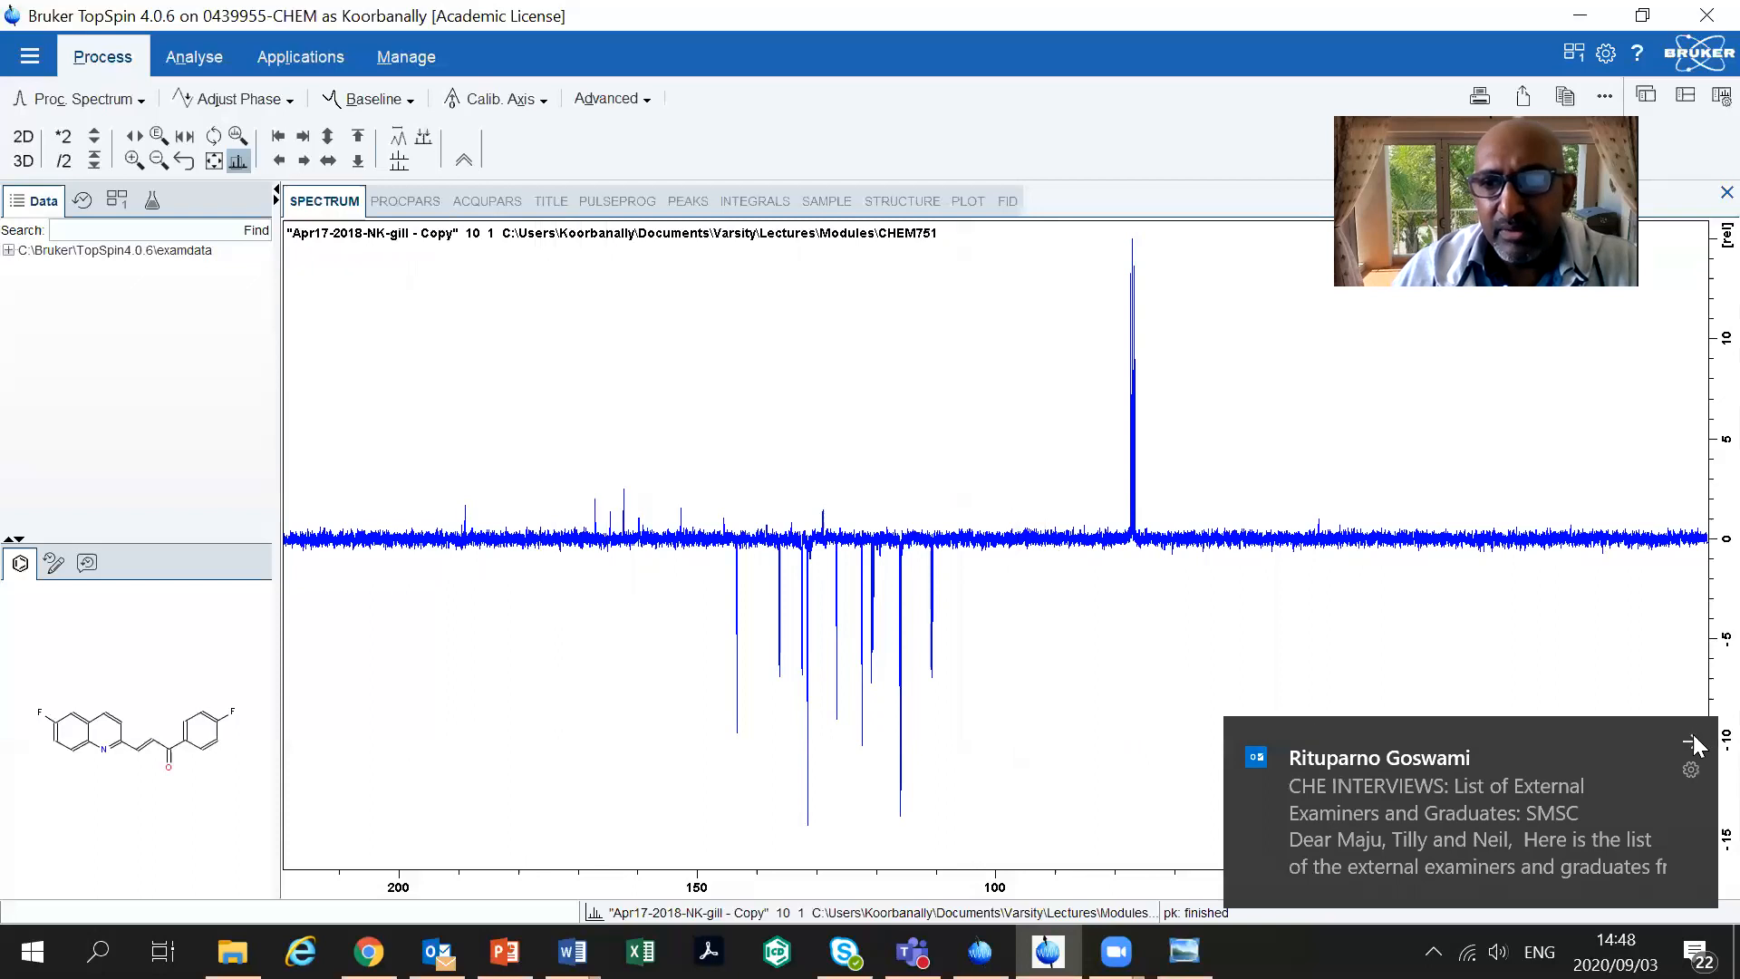
click(1696, 735)
click(1052, 749)
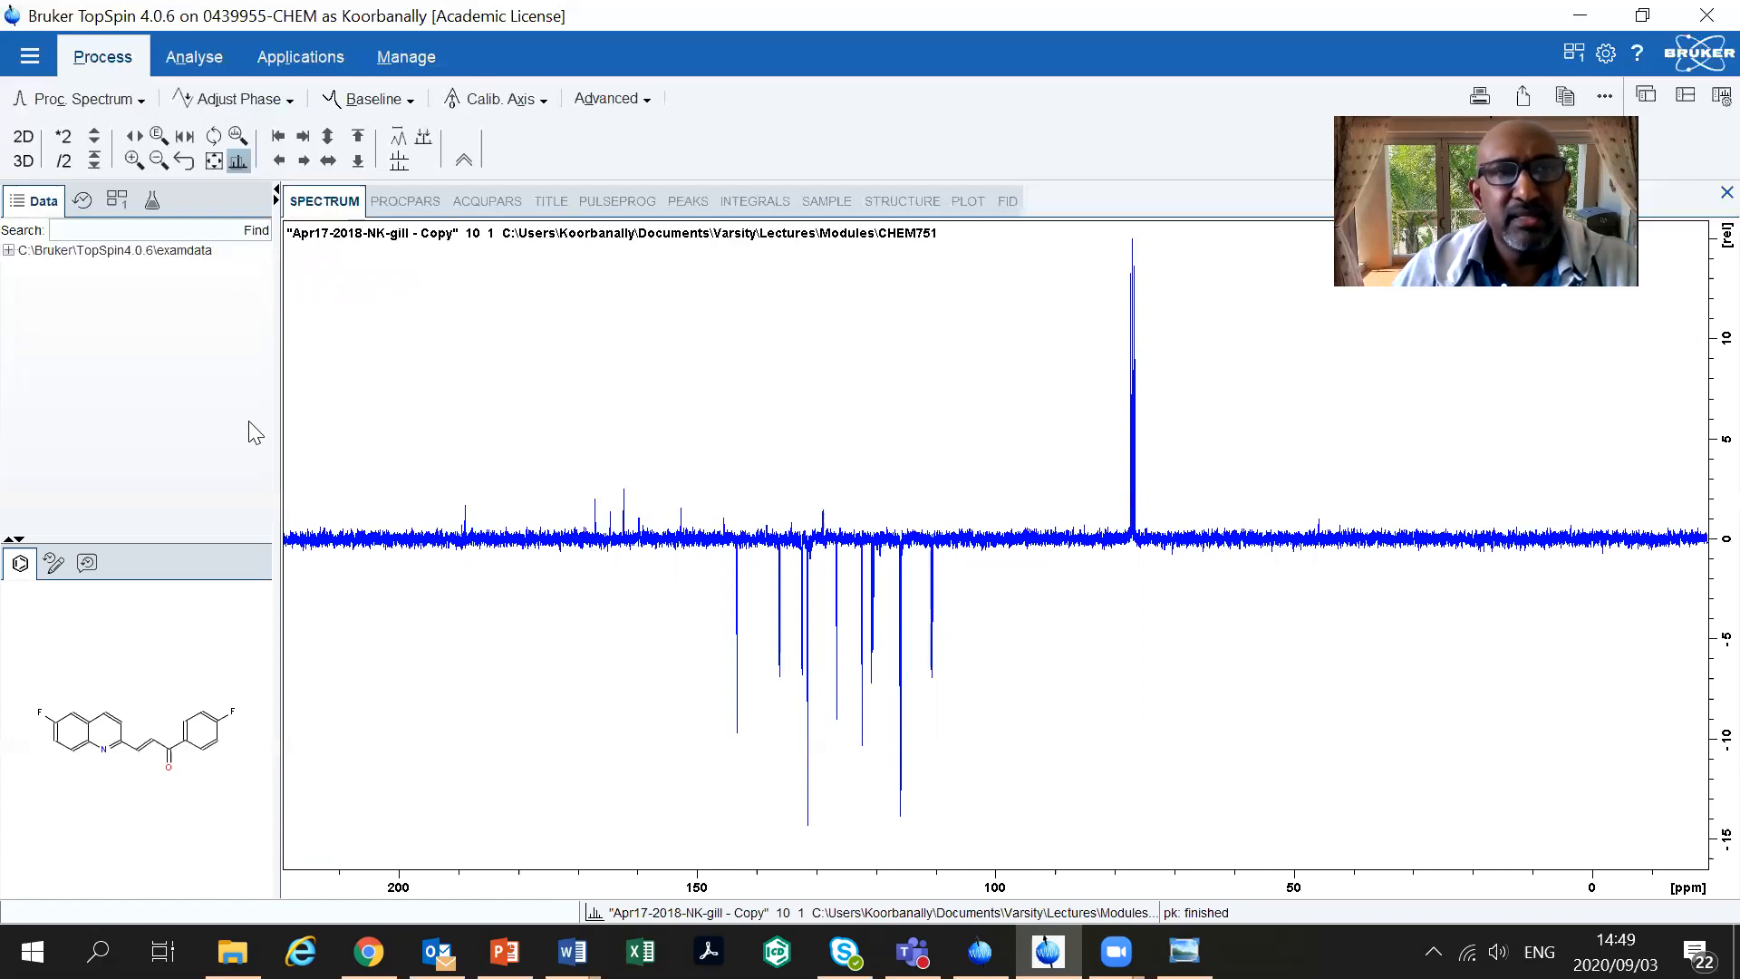
Try a 180-degree phase correction, enlarge the solvent triplet near 77 ppm and leave phasing without saving
click(222, 98)
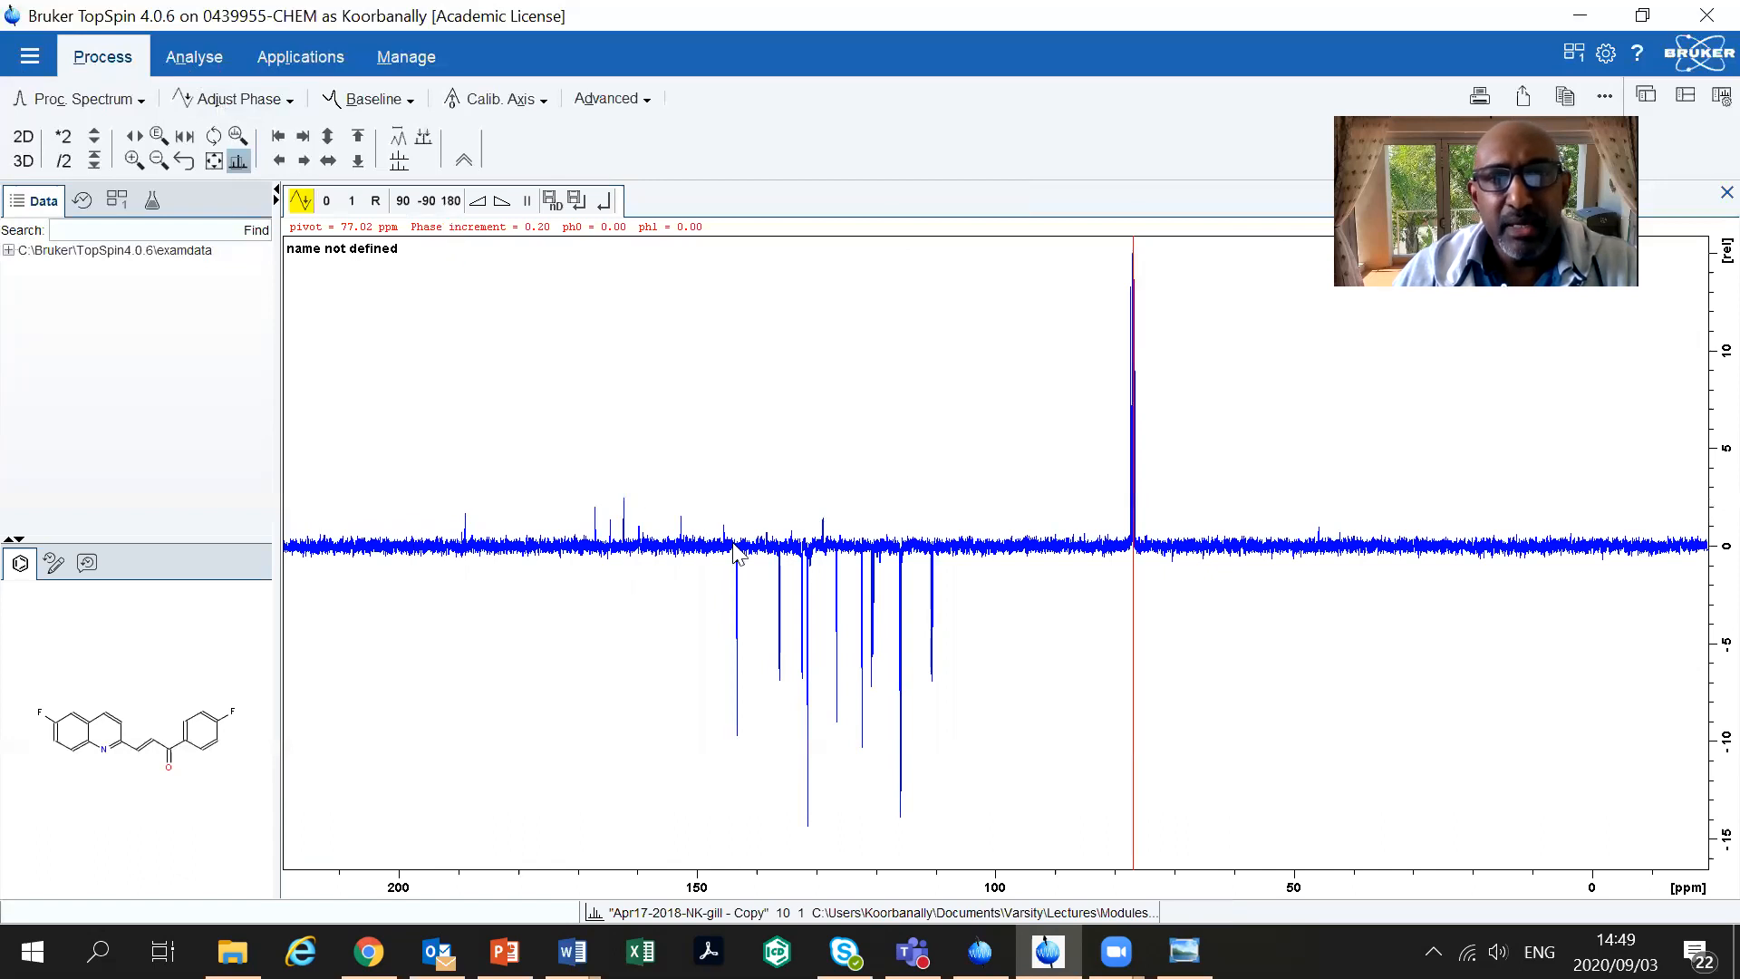
click(451, 200)
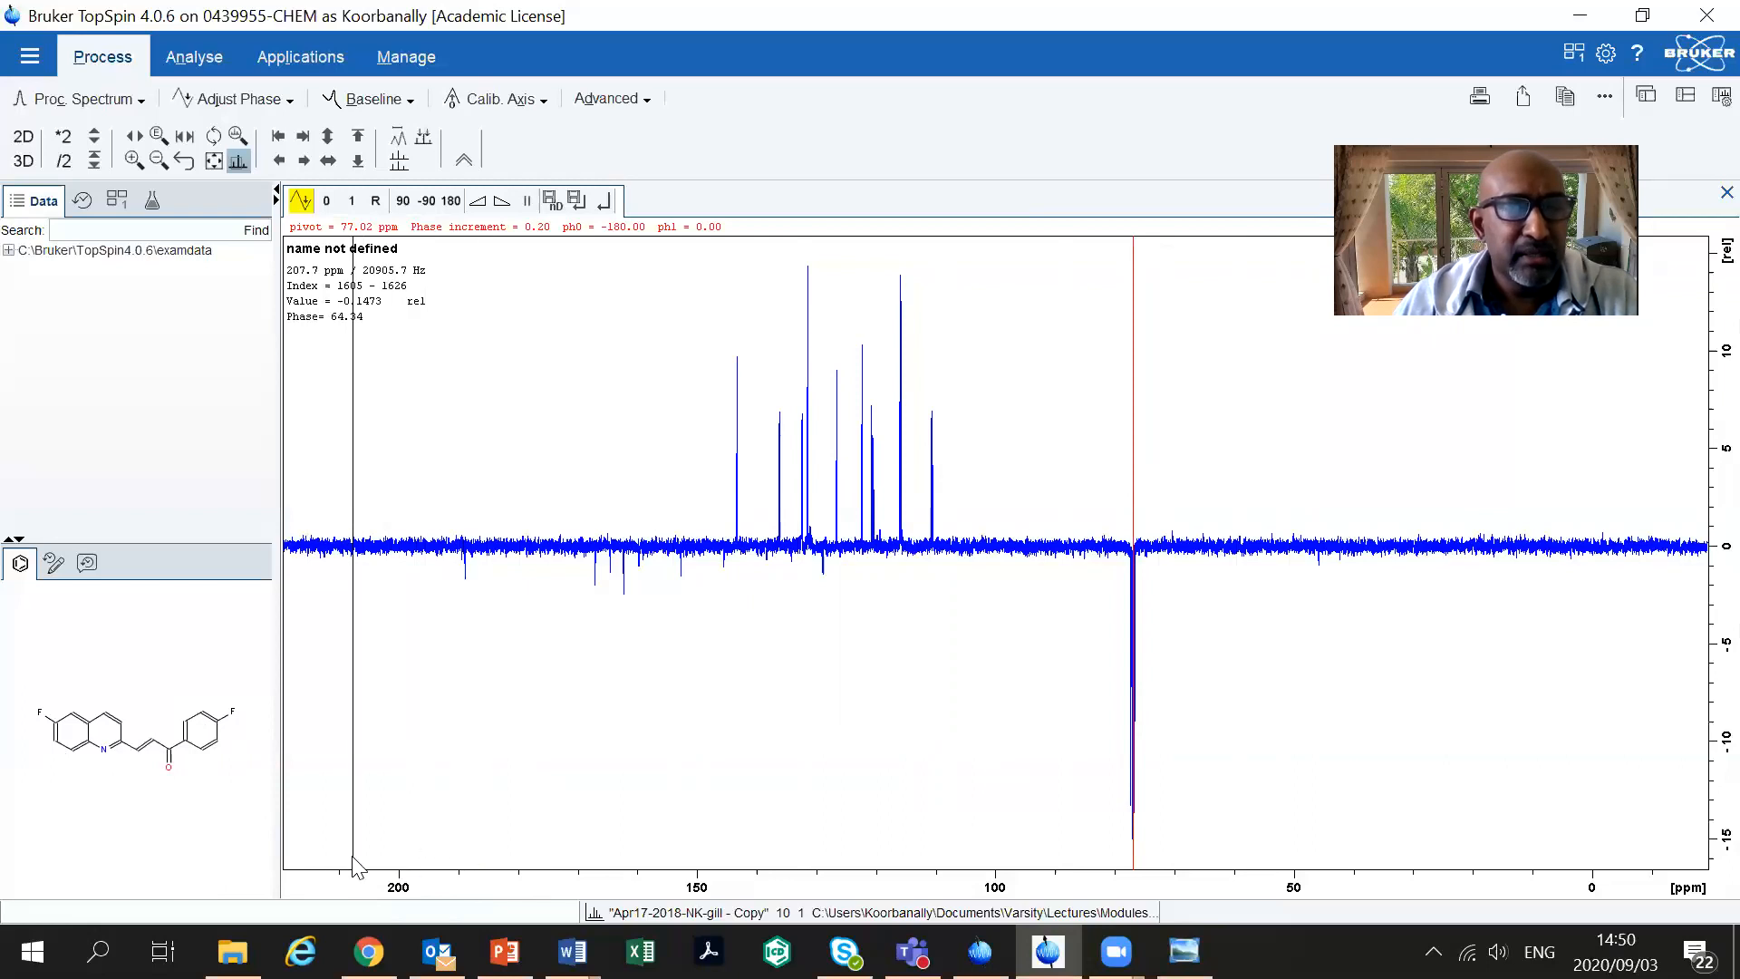
drag(413, 781, 408, 731)
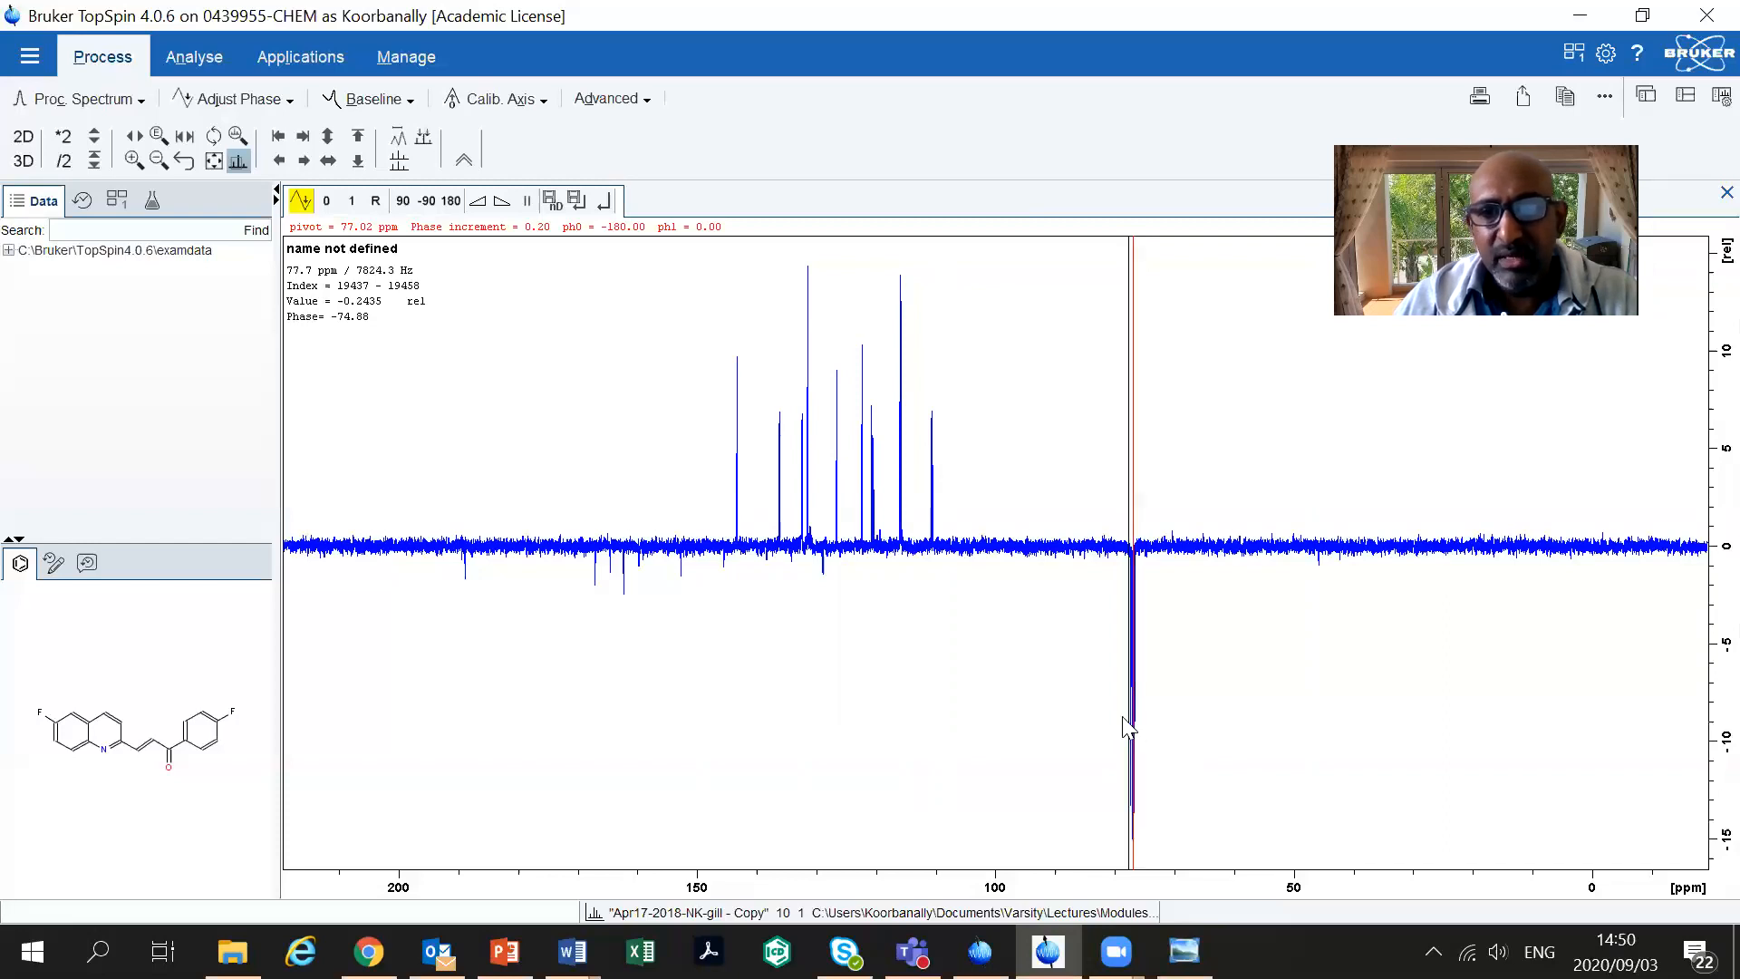
drag(1123, 728, 1164, 730)
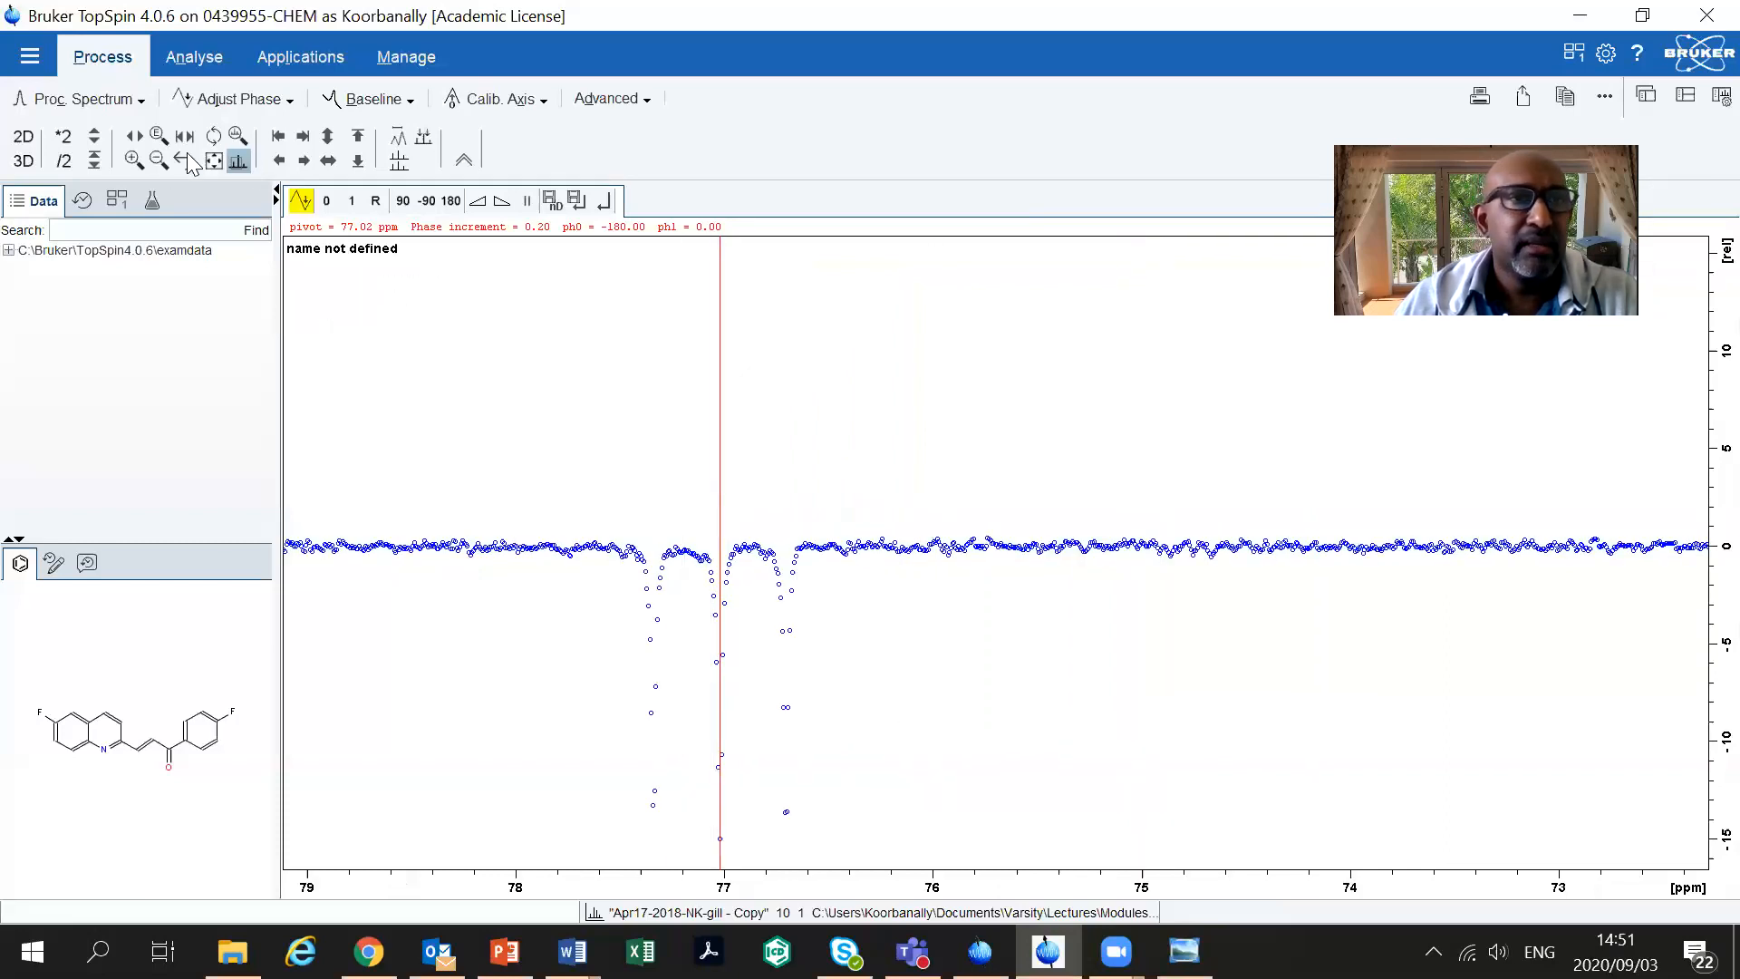
click(159, 161)
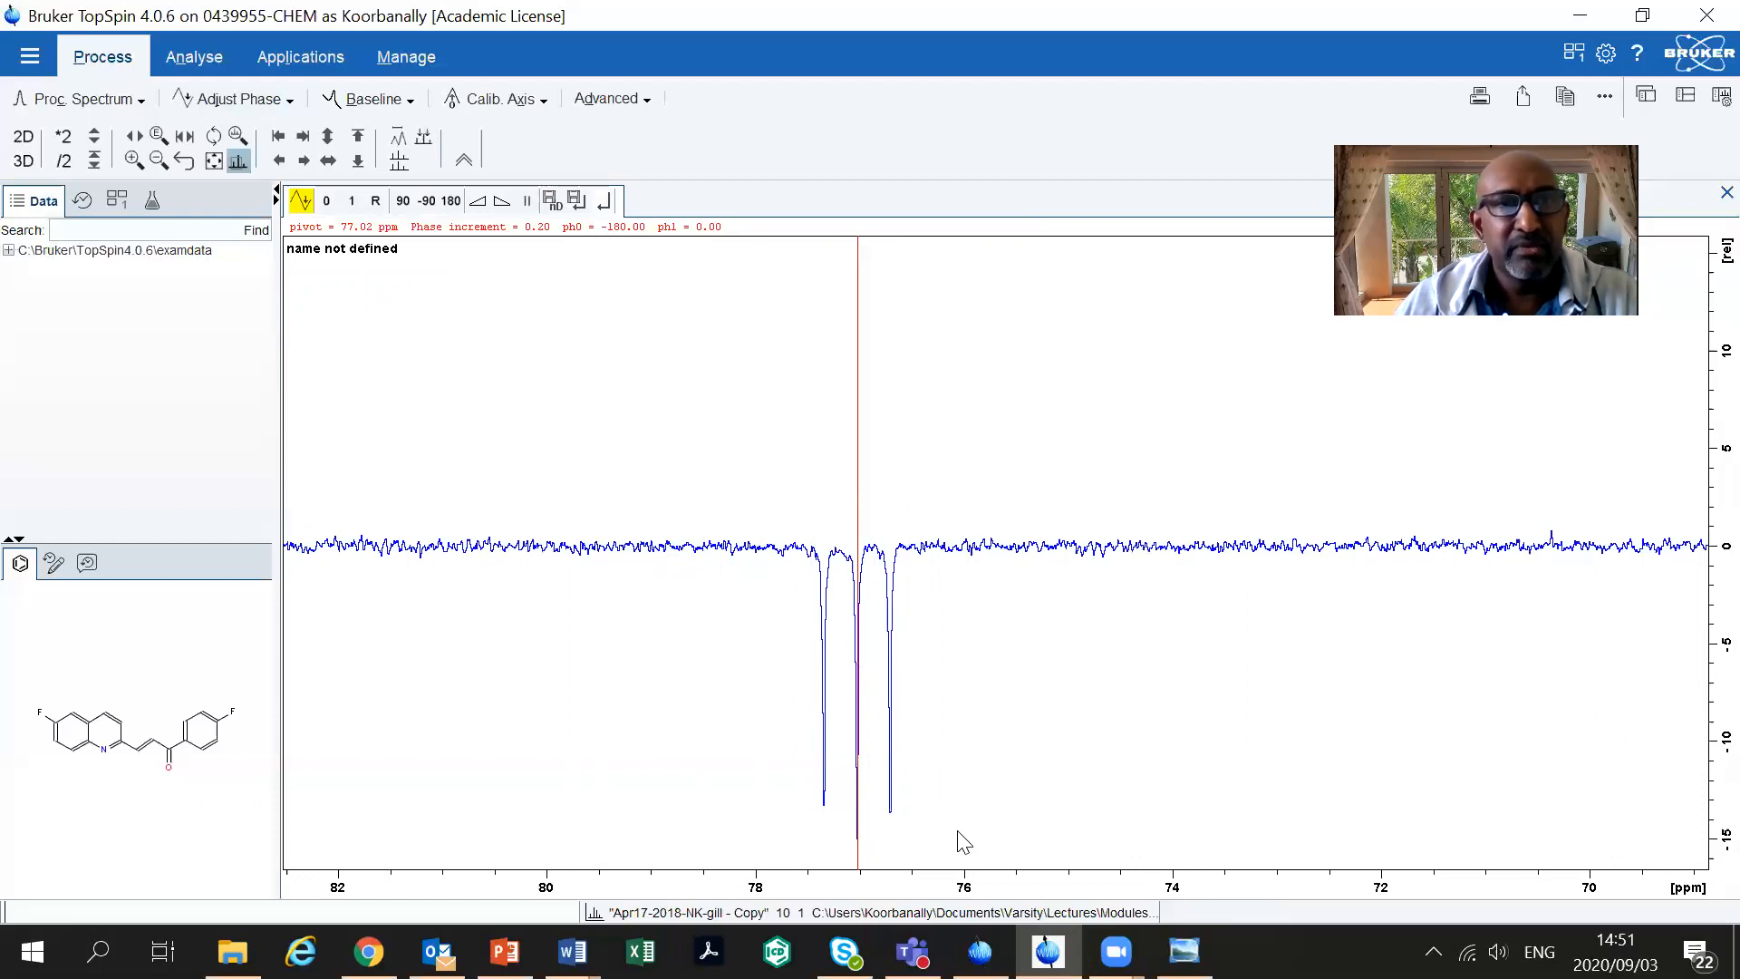
key(Escape)
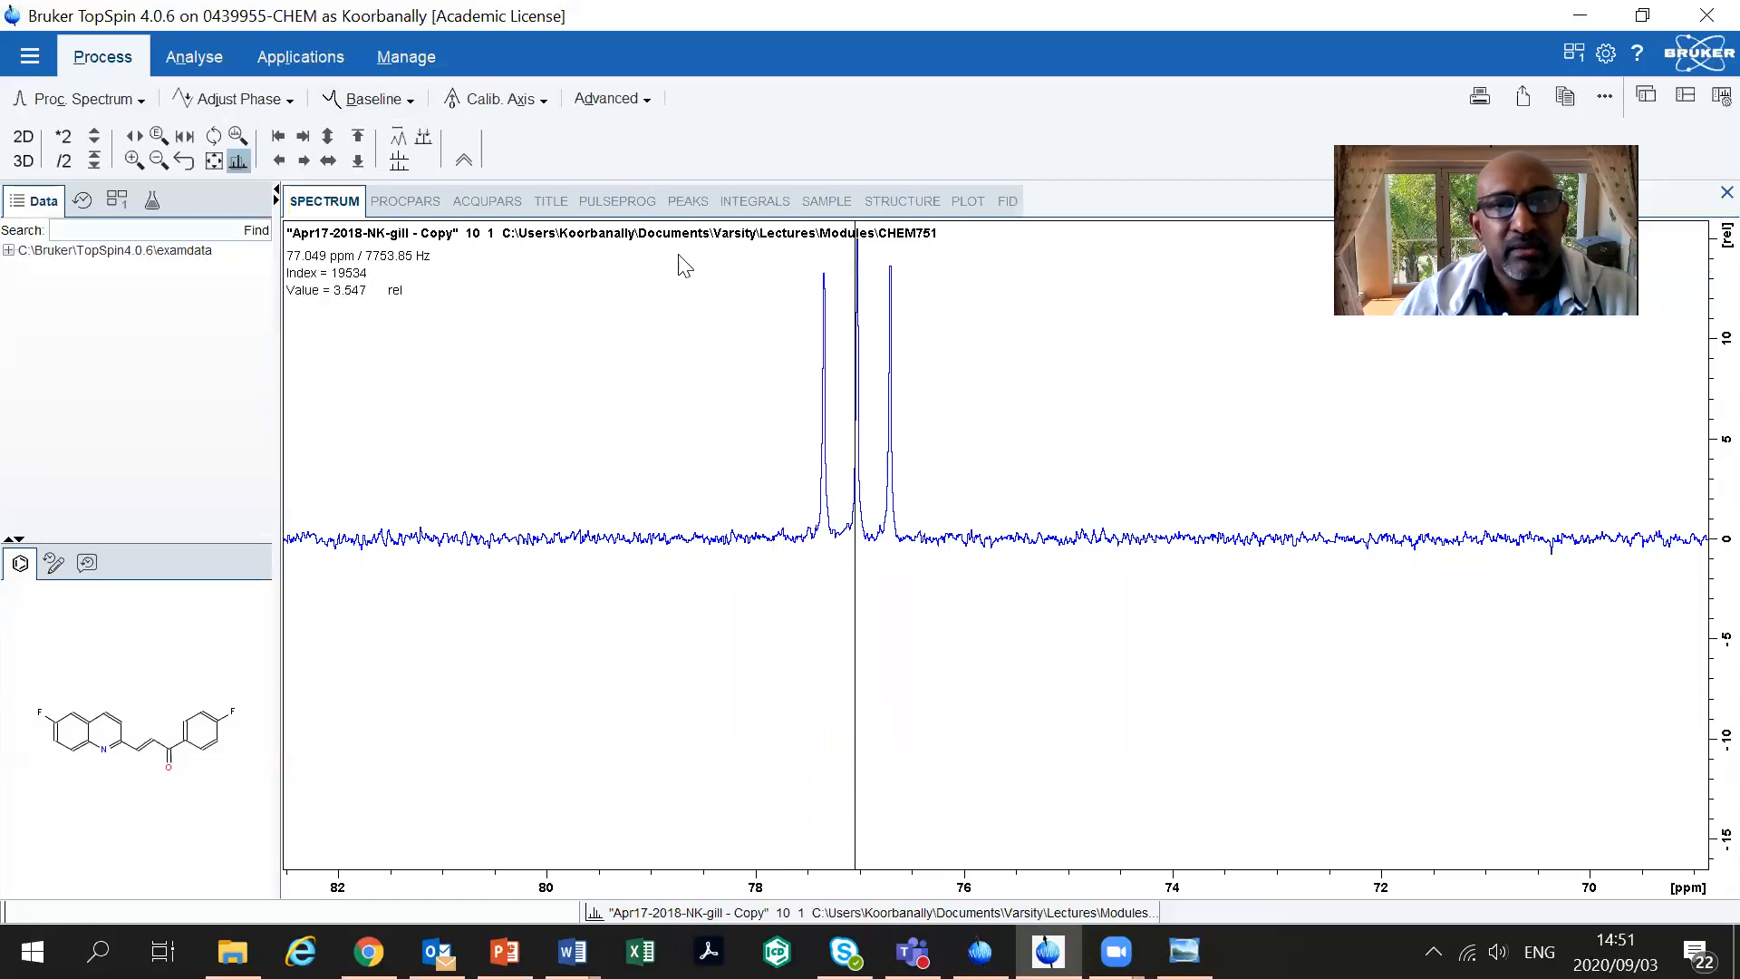
Calibrate the chemical shift axis on the central line of the solvent triplet at 77.0229 ppm
click(489, 98)
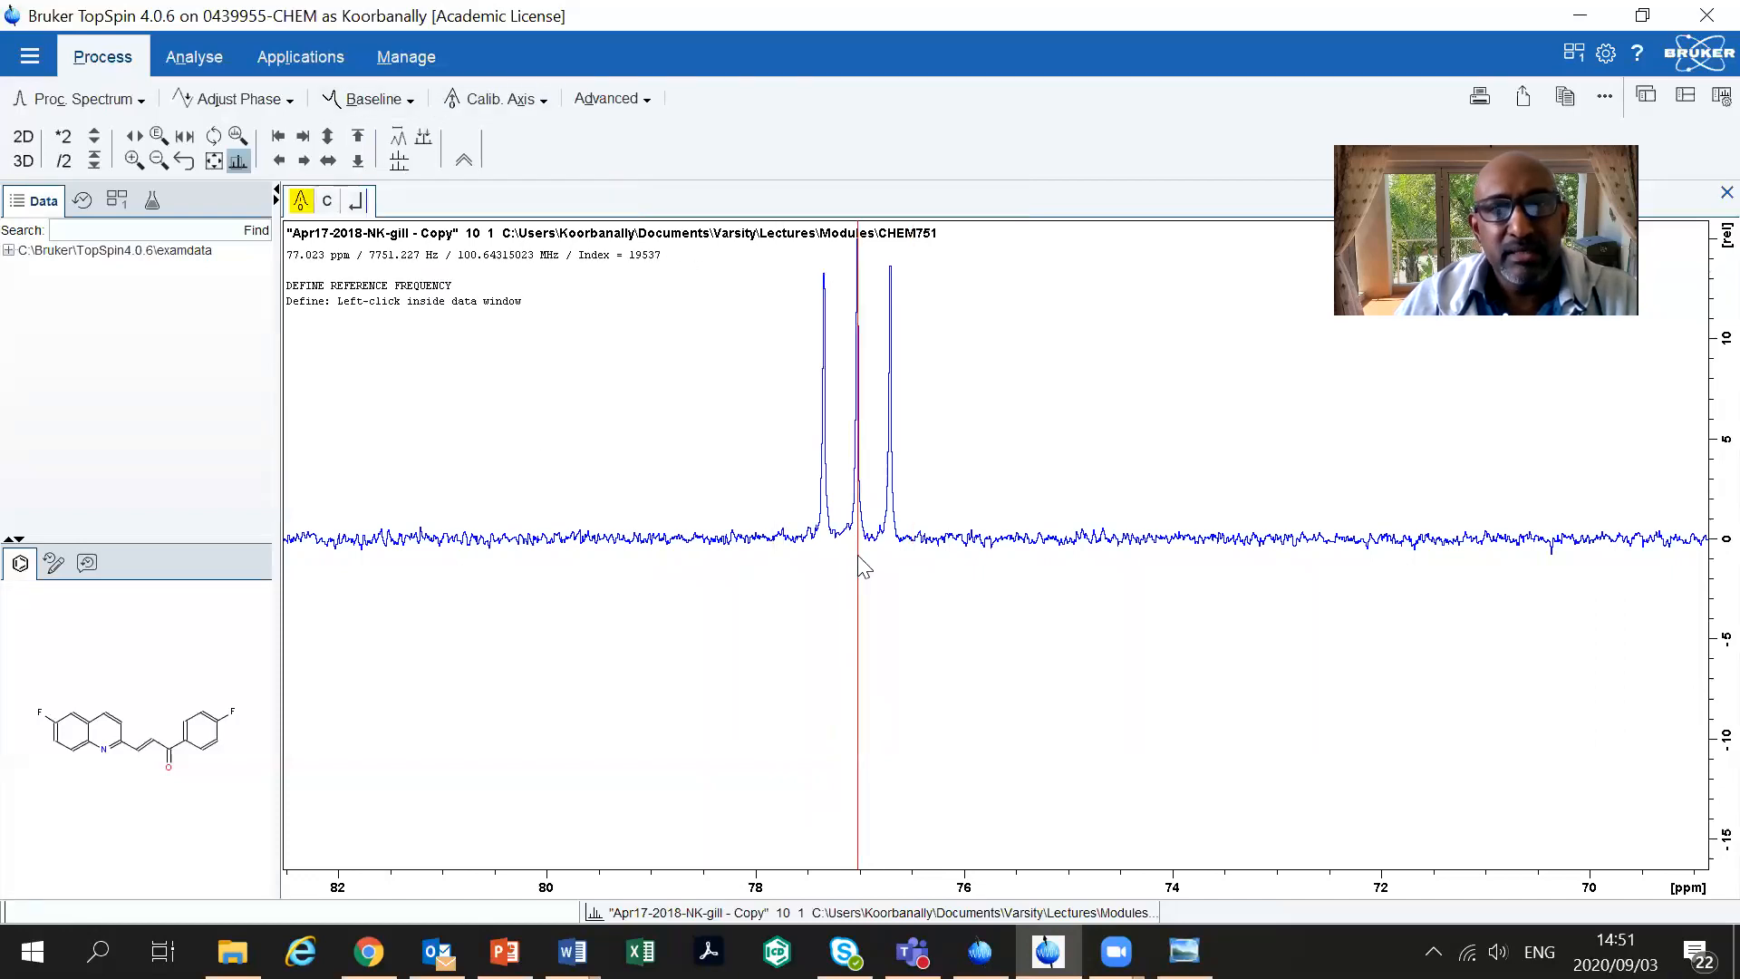
click(858, 557)
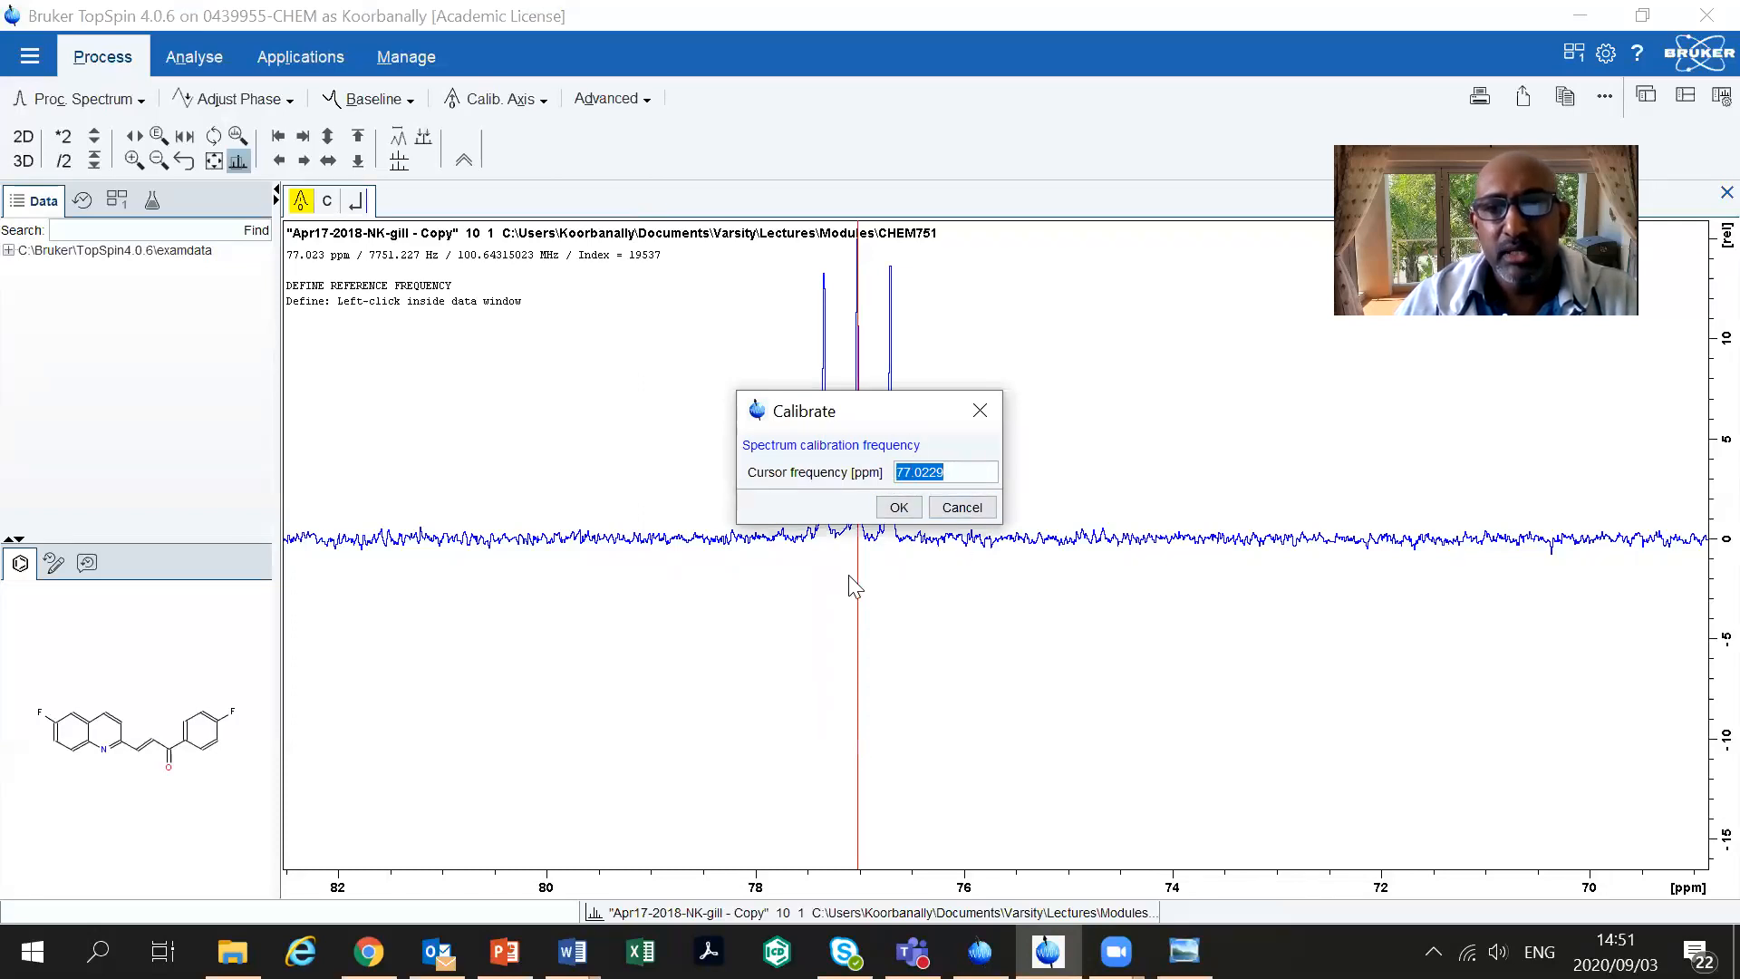
click(901, 507)
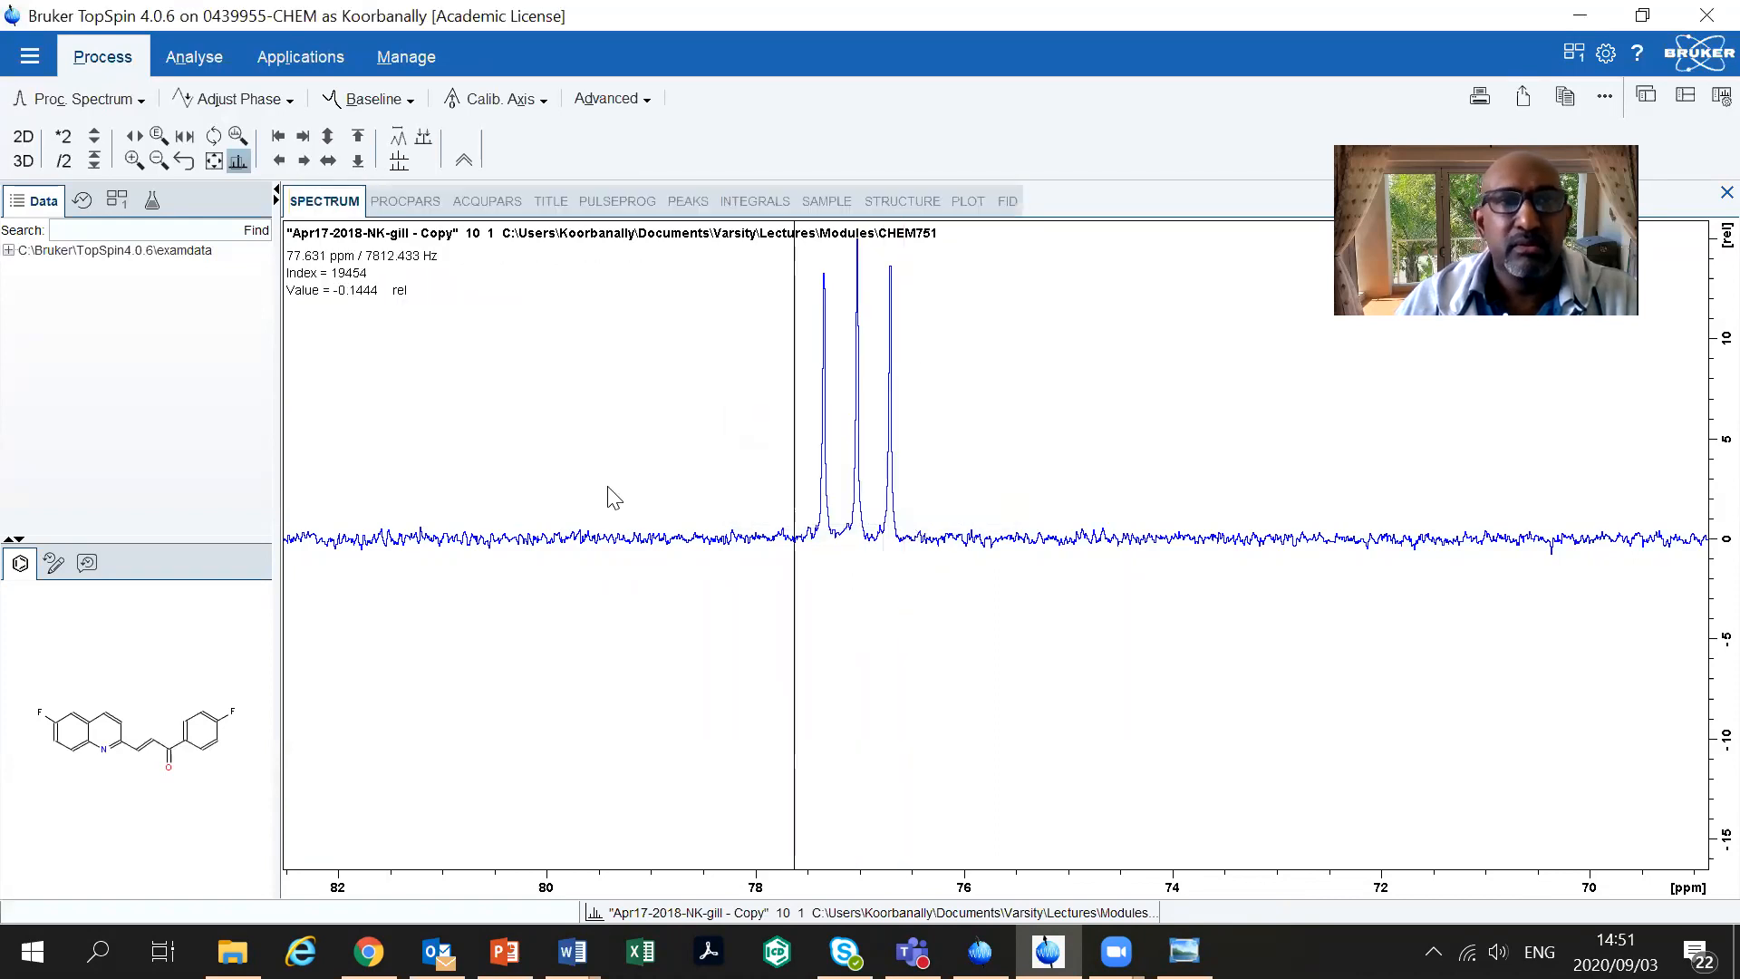
Show the full spectrum, rotate its phase by 180 degrees so the solvent peaks point downward, and save it
click(214, 160)
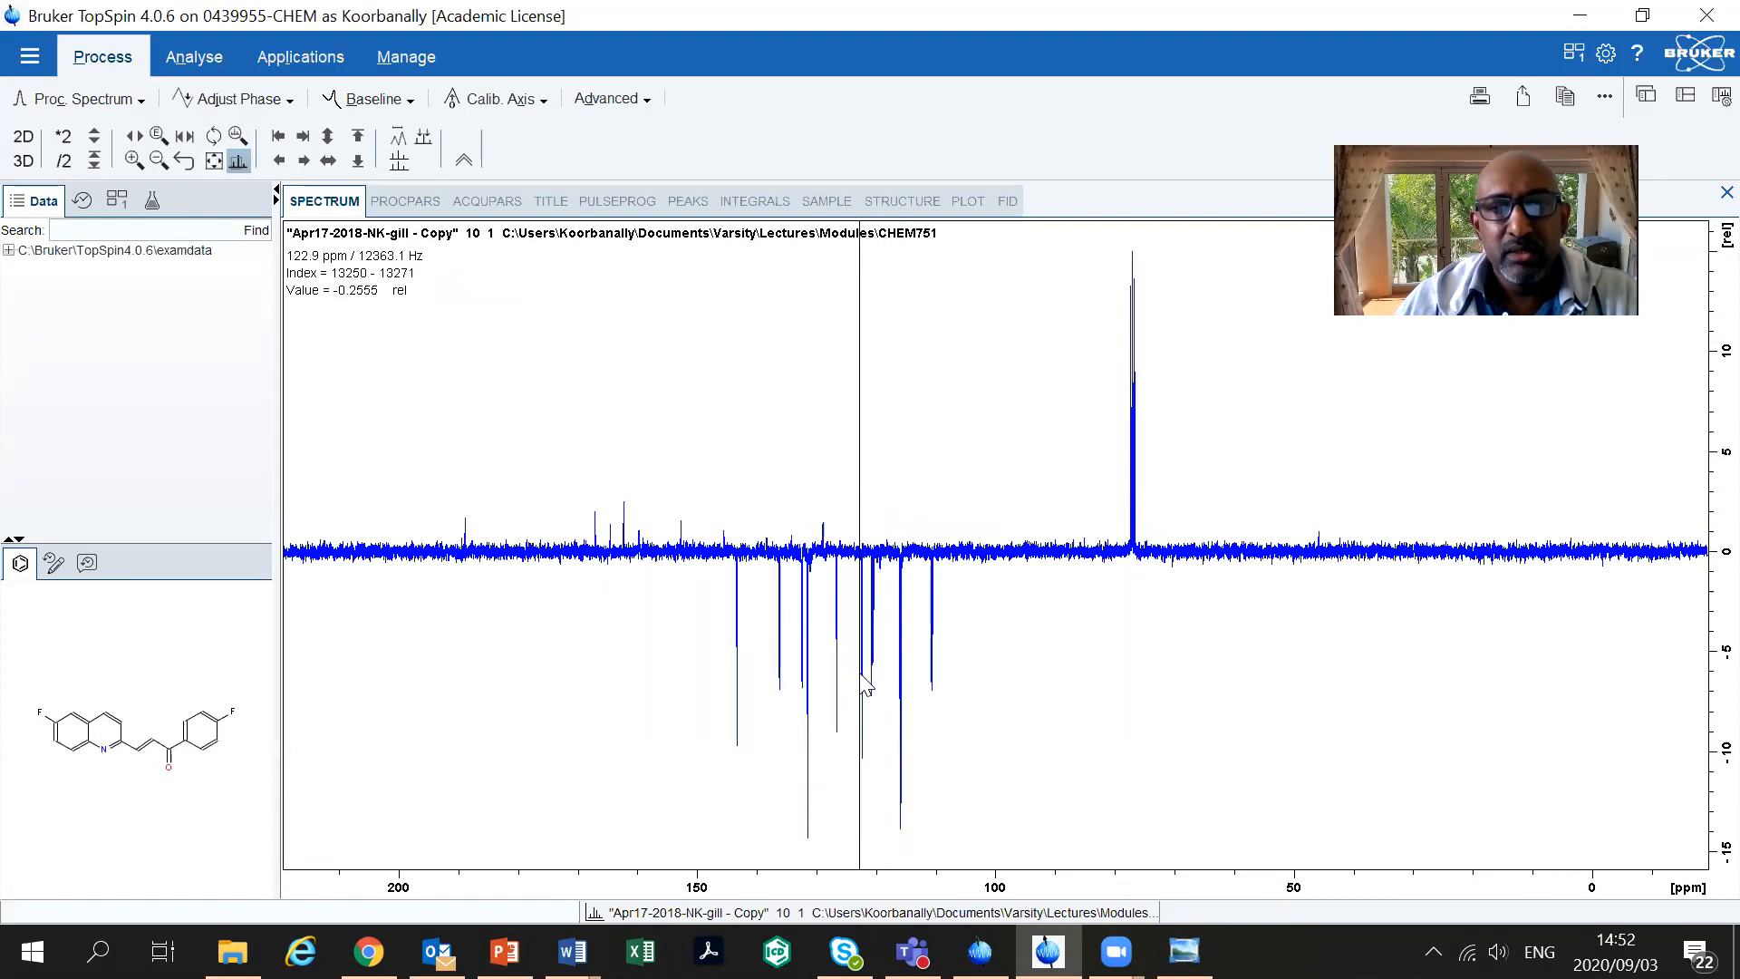
click(222, 101)
click(450, 200)
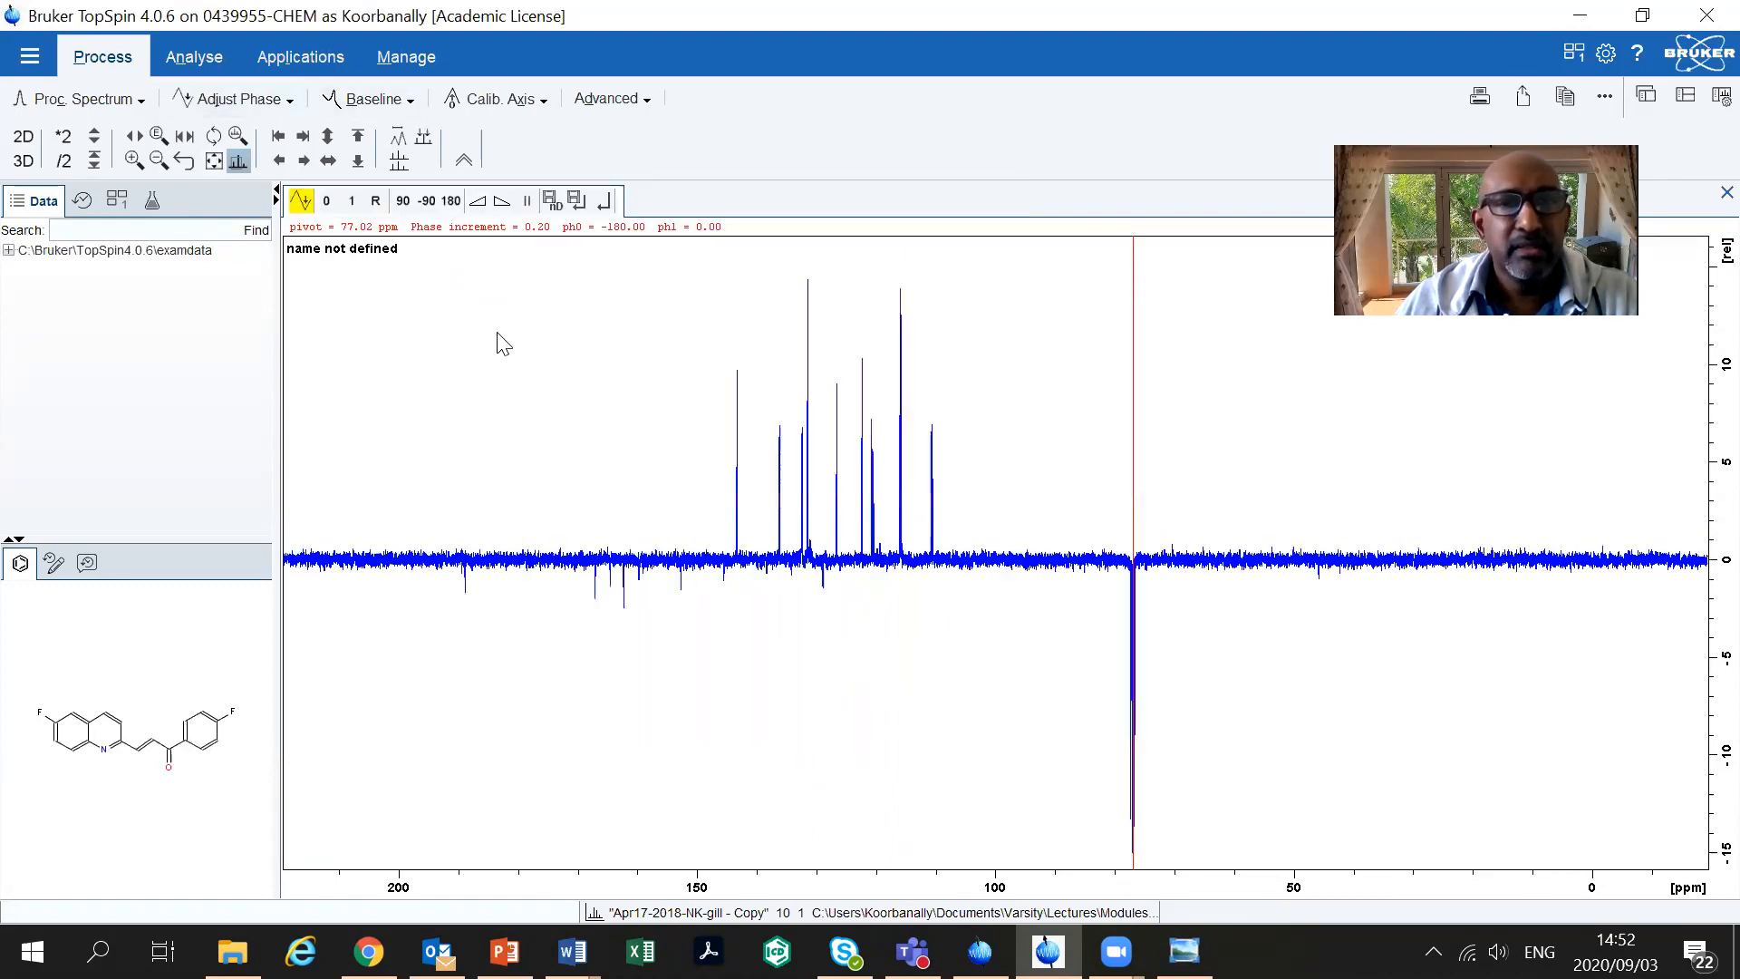
click(576, 203)
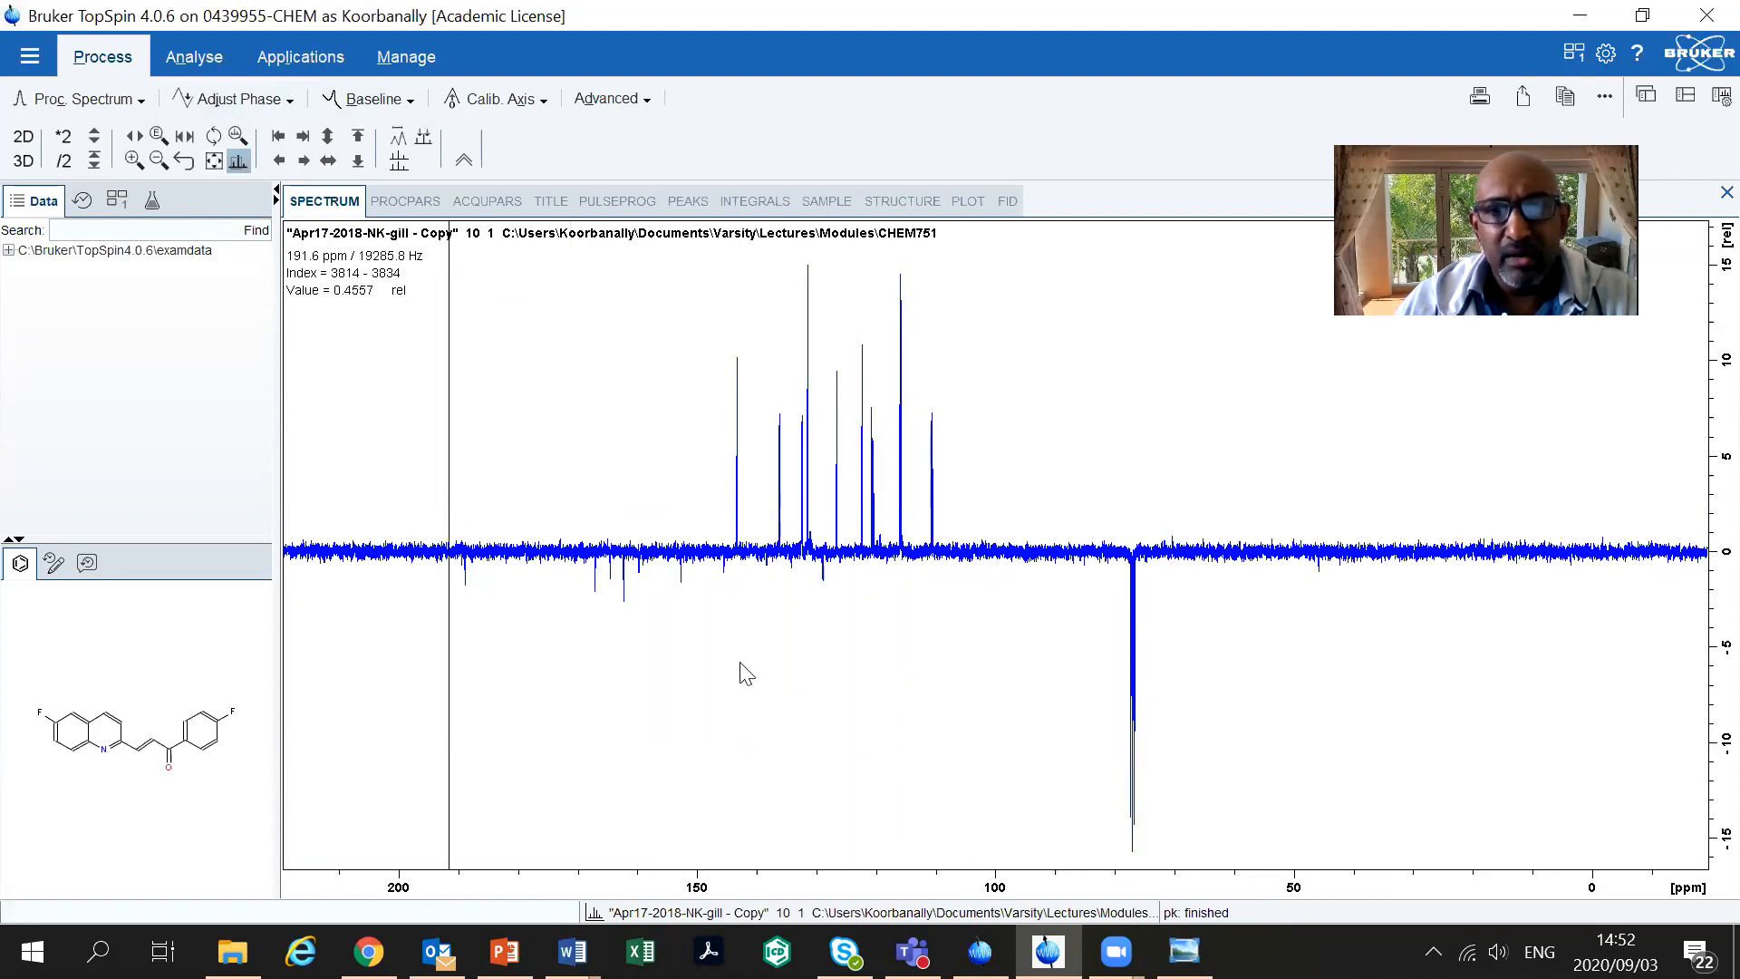
Enlarge the region from about 196 to 93 ppm and examine its peaks at different vertical scales
drag(573, 646, 1034, 649)
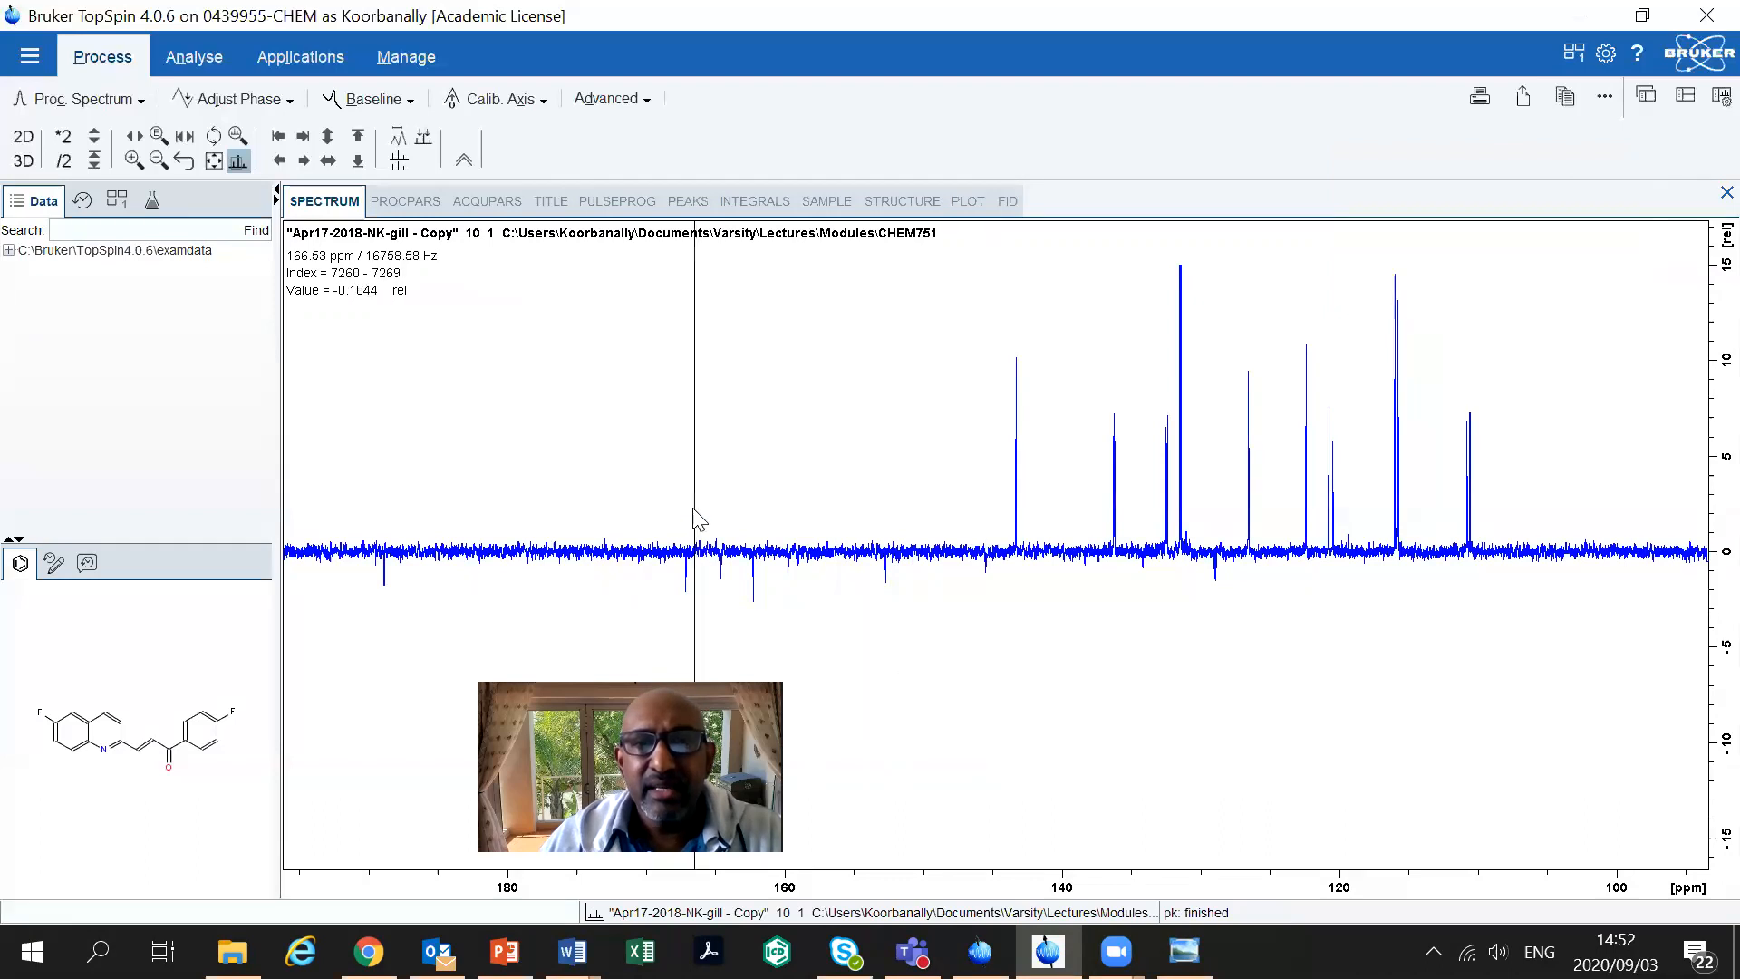
scroll(708, 450, down, 3)
scroll(708, 450, down, 2)
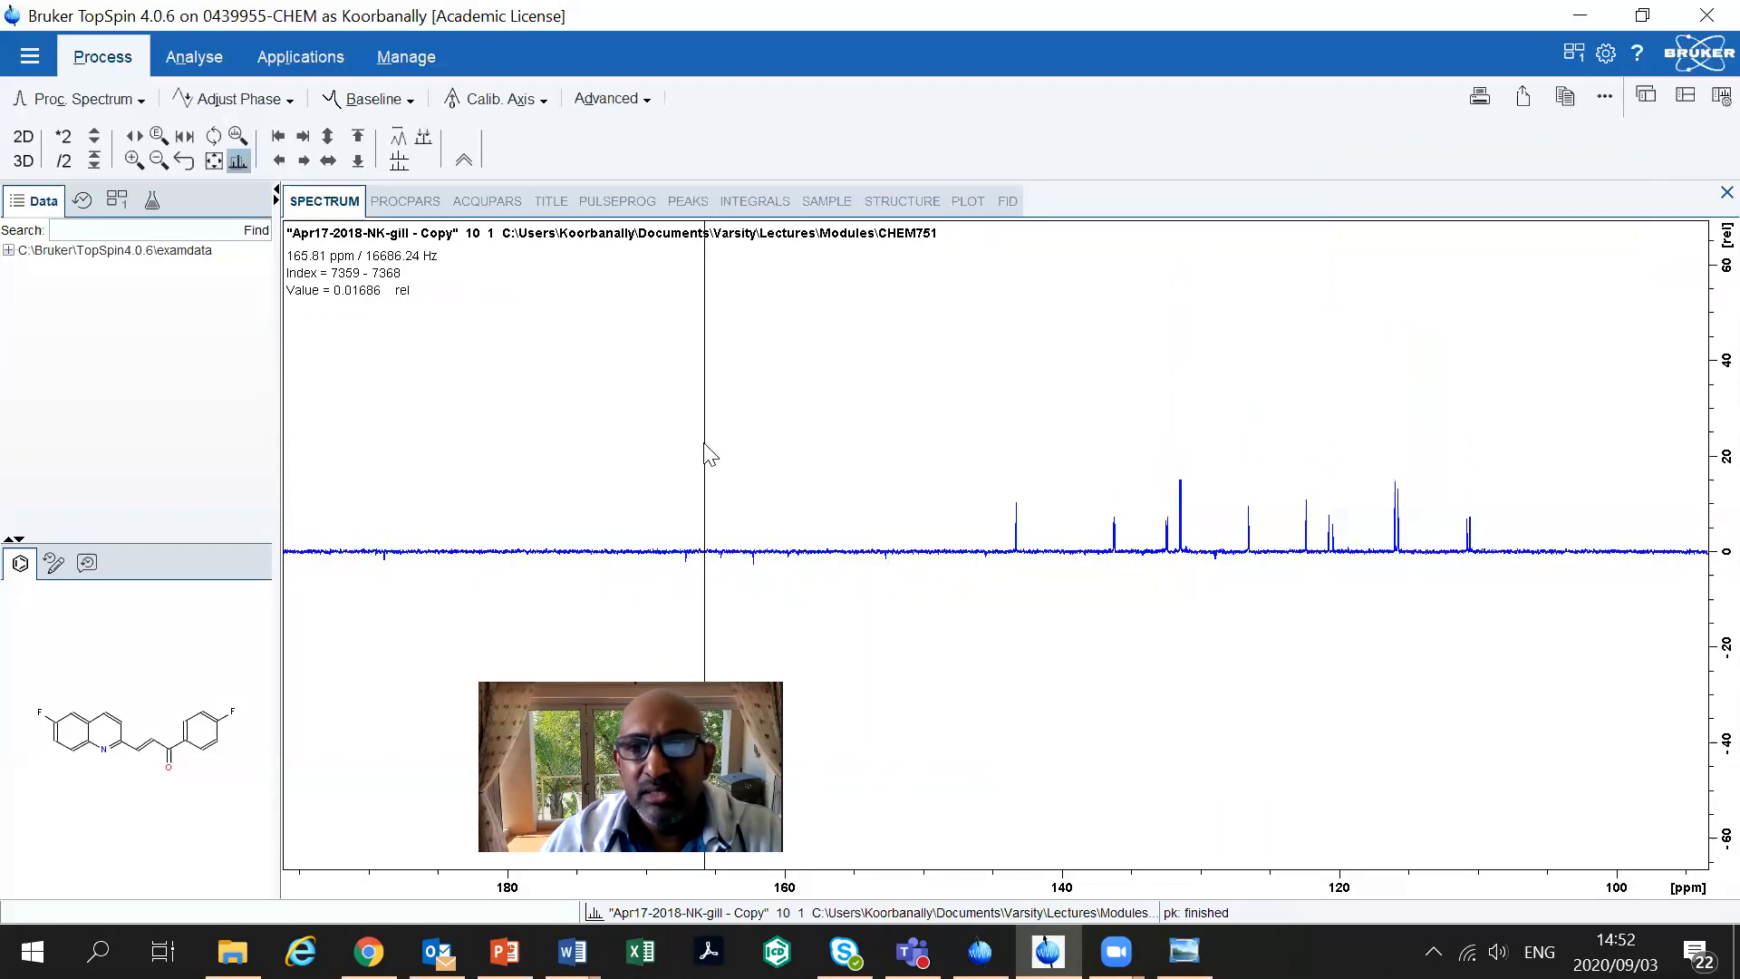
scroll(708, 453, up, 4)
scroll(707, 453, down, 5)
scroll(708, 453, up, 6)
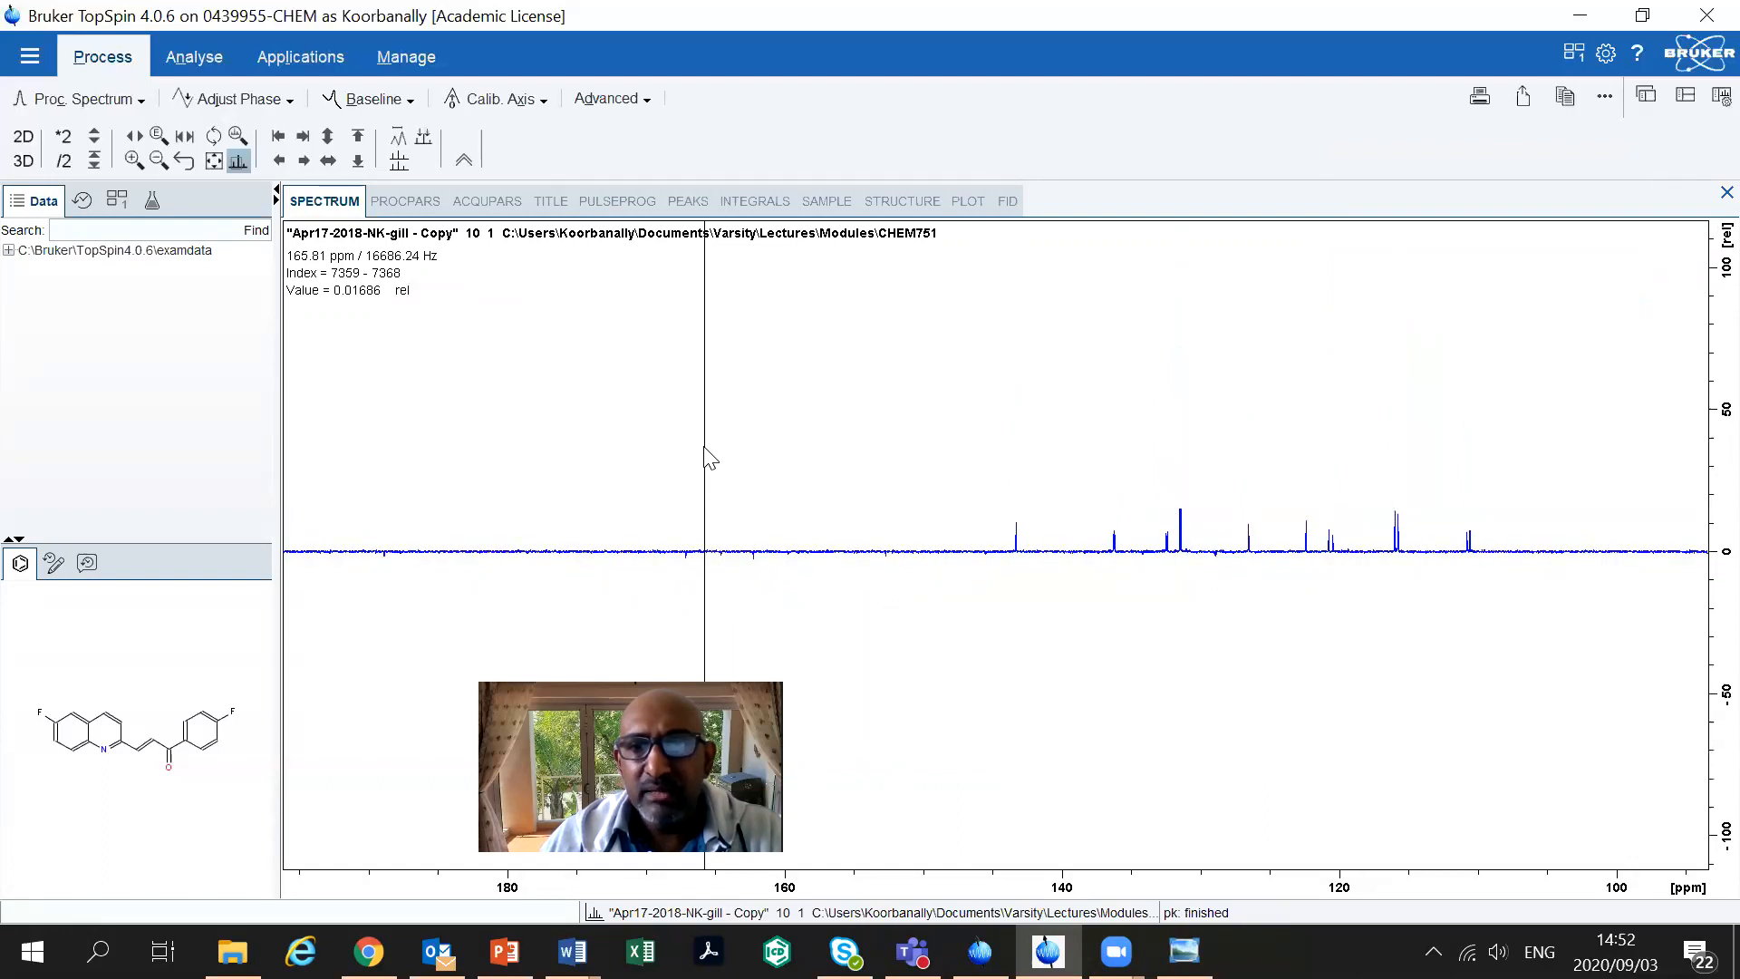
scroll(708, 453, down, 1)
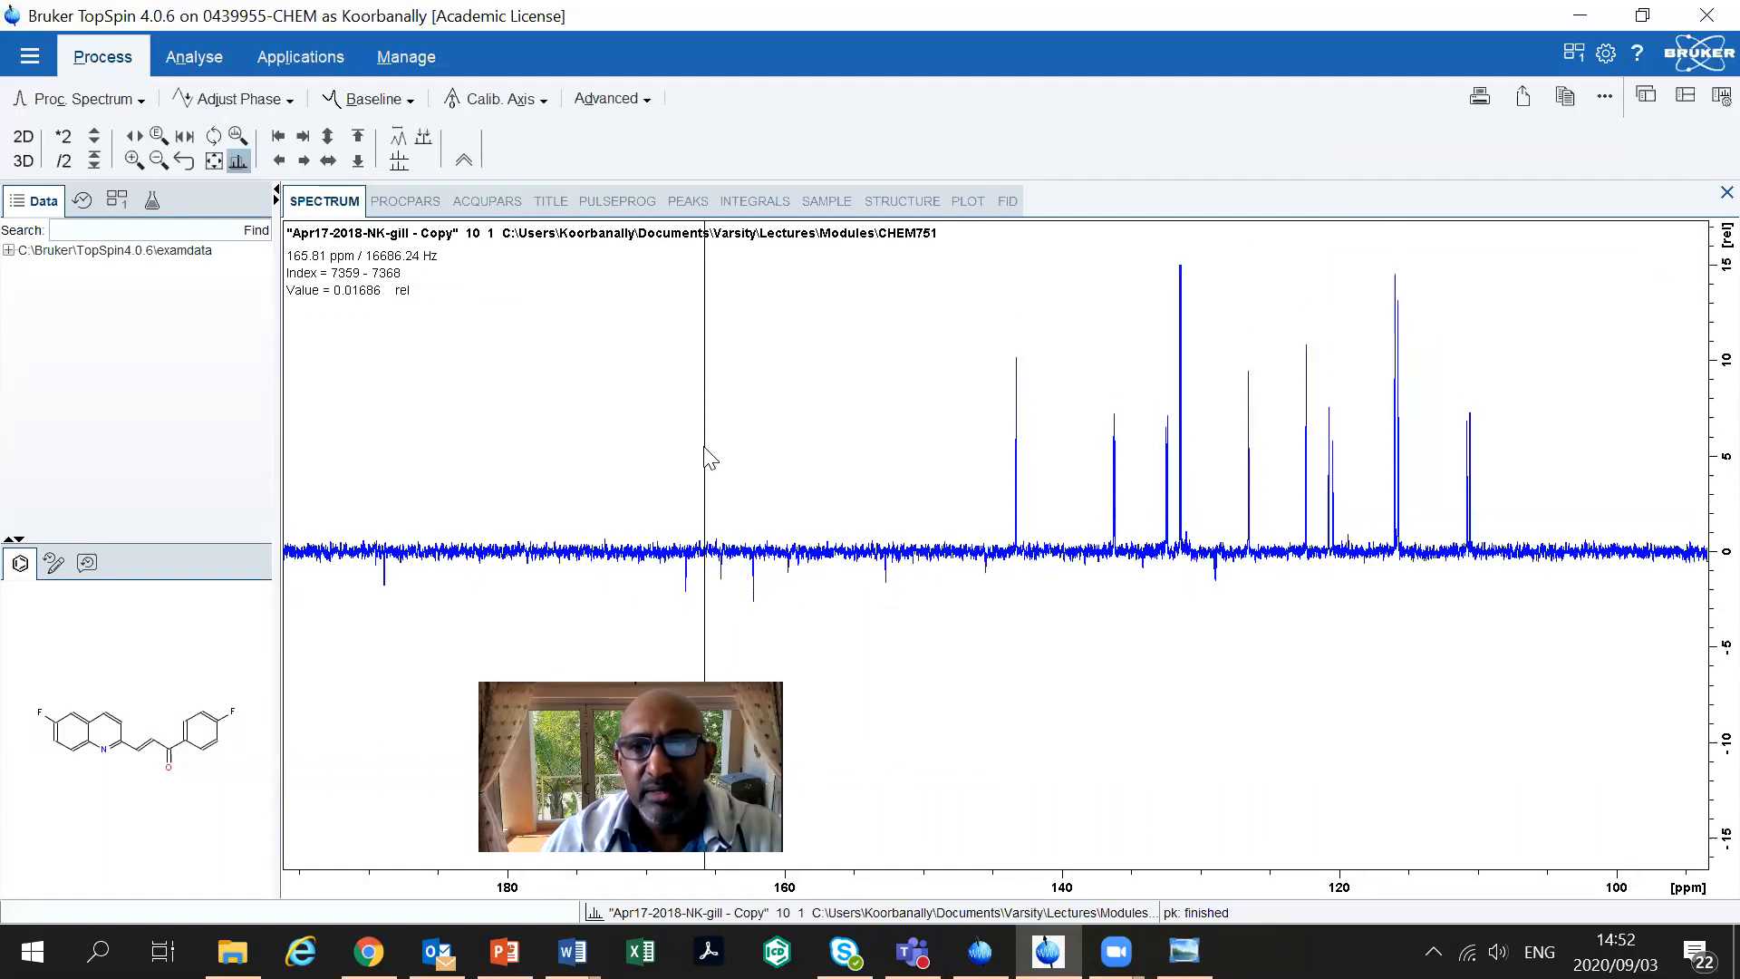